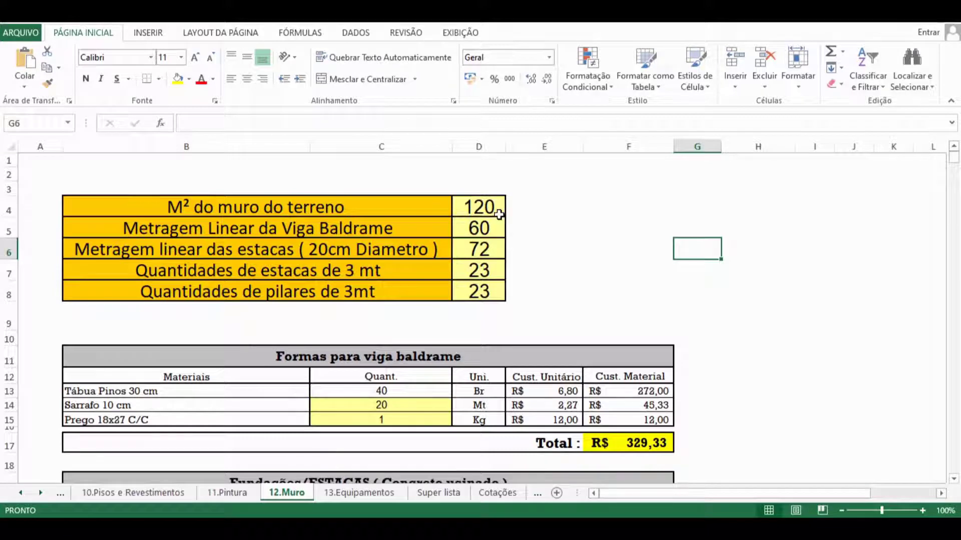
# Review the wall area, baldrame beam length and pile length inputs in D4:D6 of the 12.Muro sheet
pyautogui.scroll(-1, 499, 215)
pyautogui.scroll(1, 499, 214)
pyautogui.click(478, 203)
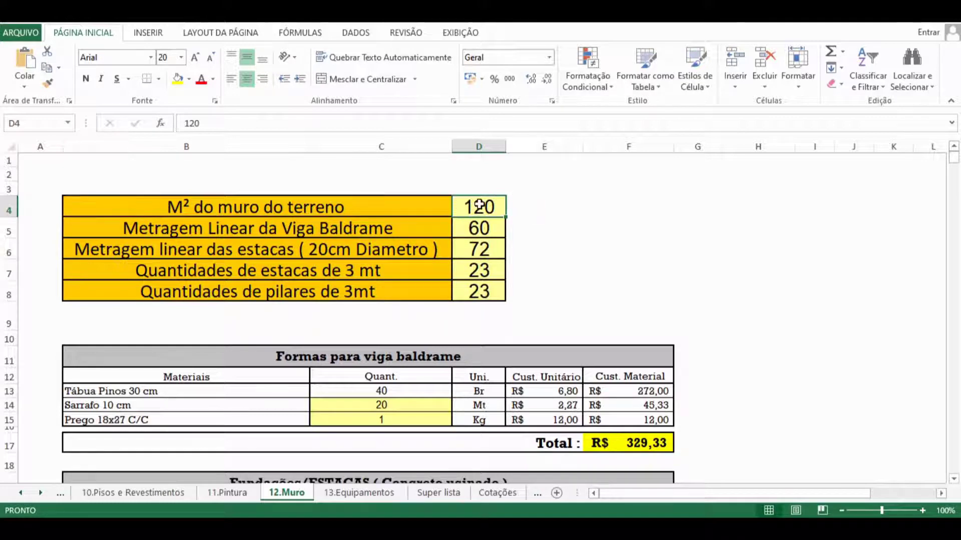
pyautogui.click(479, 228)
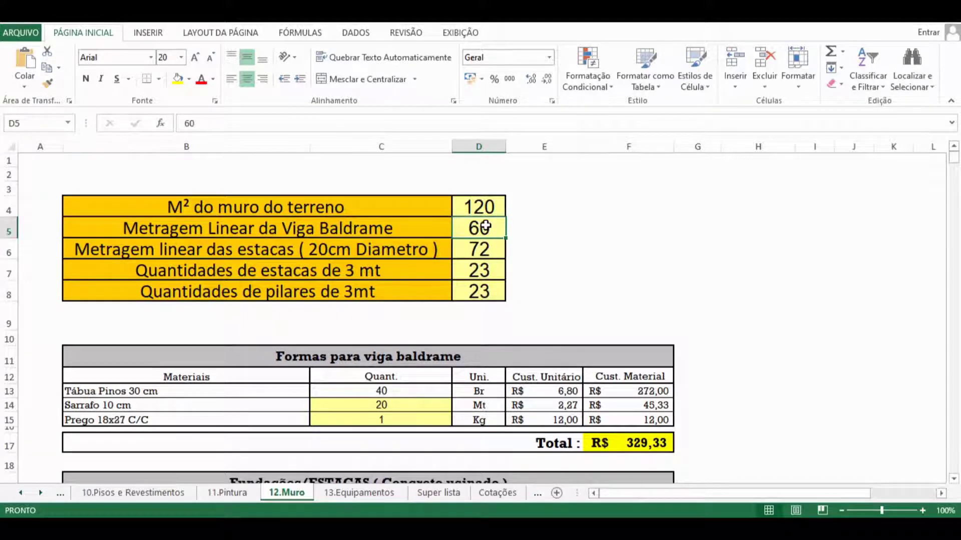
pyautogui.click(491, 207)
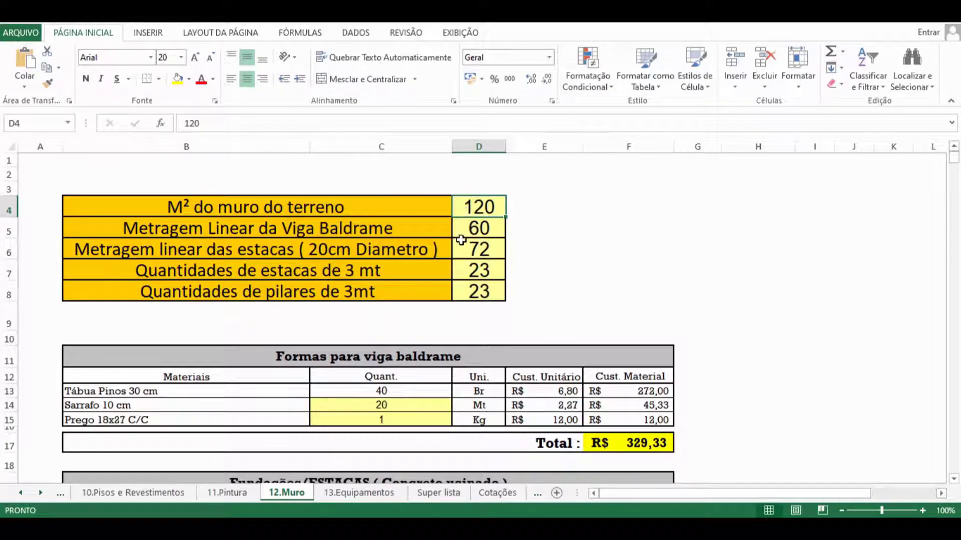
pyautogui.click(486, 250)
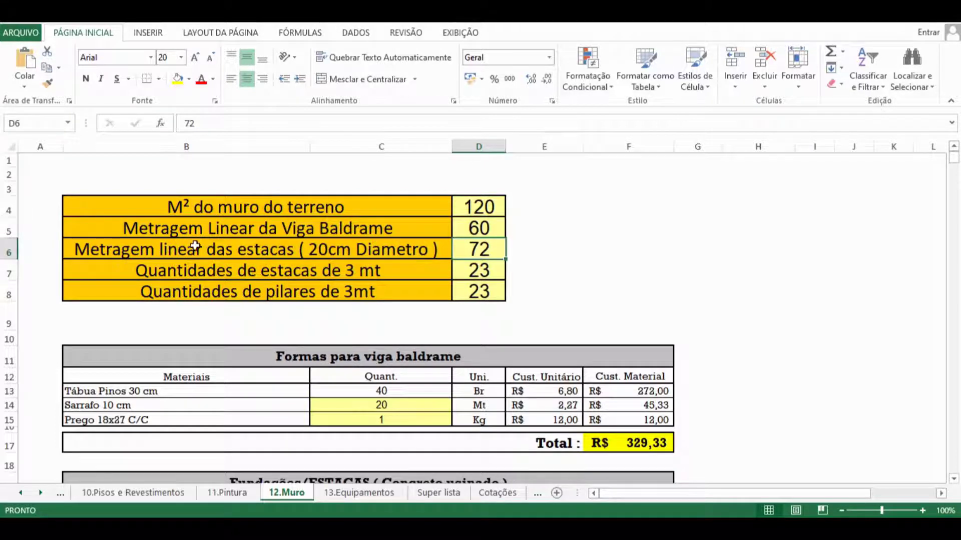
# Correct the pile length label in B6 to read "Metragem linear das estacas ( 20 cm Diametro )"
pyautogui.click(326, 253)
pyautogui.doubleClick(326, 252)
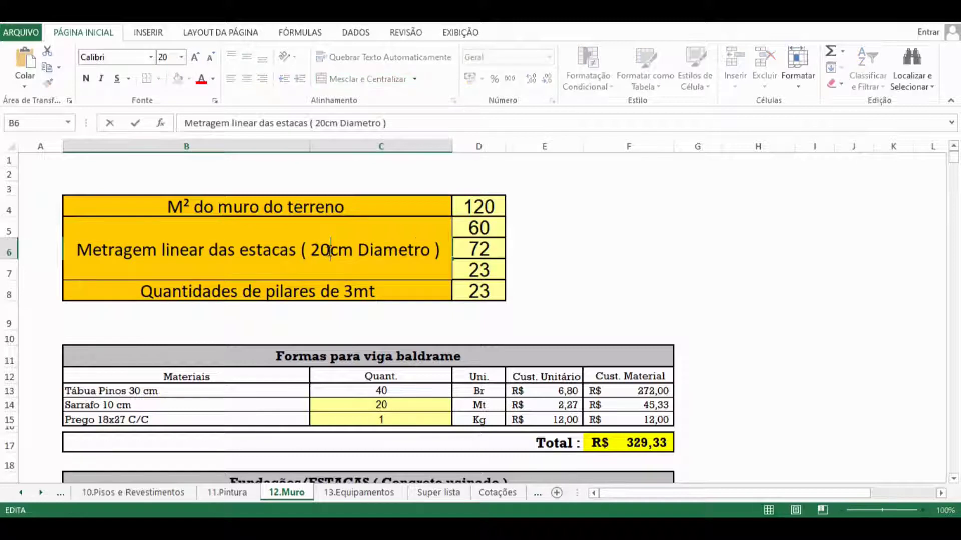
pyautogui.click(519, 226)
pyautogui.click(477, 249)
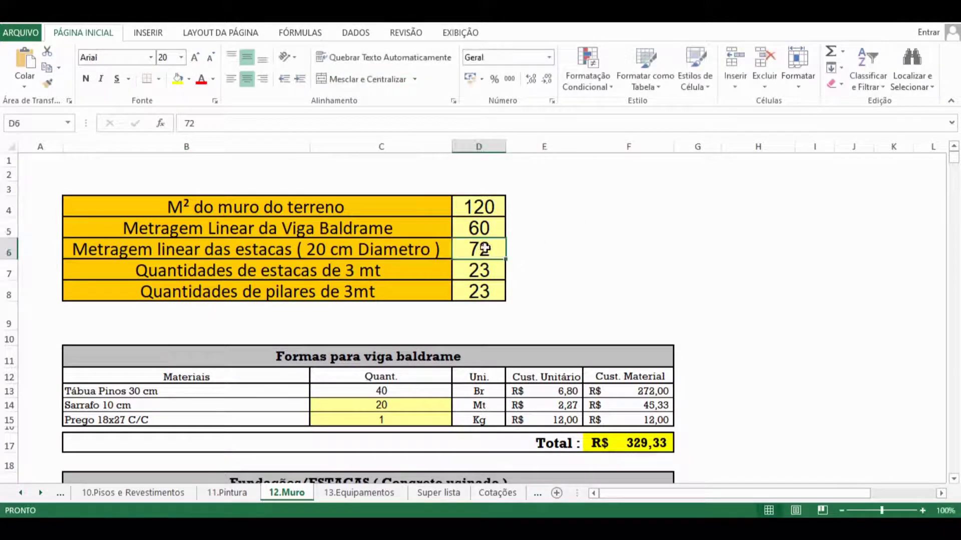
# Review the pile length, pile quantity and pillar quantity inputs, along with the whole D4:D8 input range
pyautogui.click(161, 246)
pyautogui.click(471, 249)
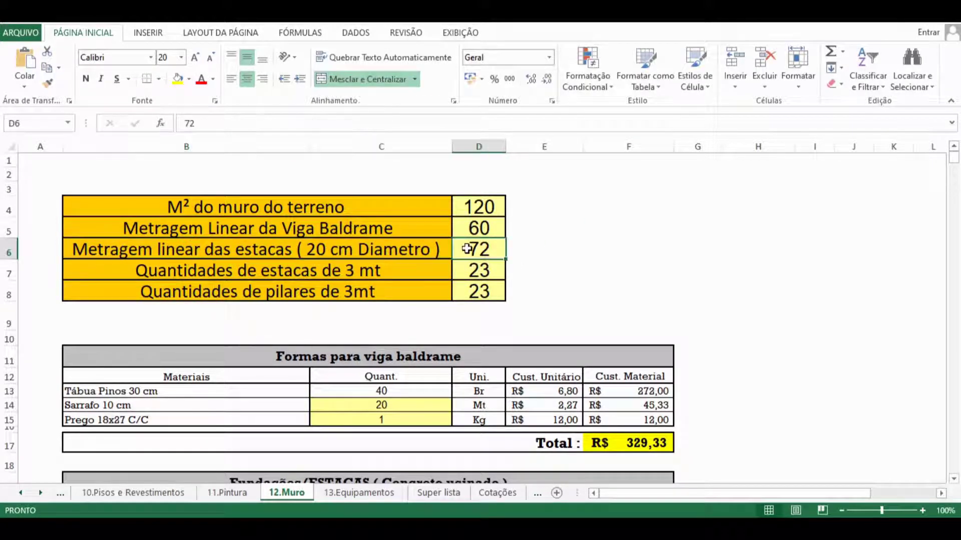
pyautogui.click(330, 271)
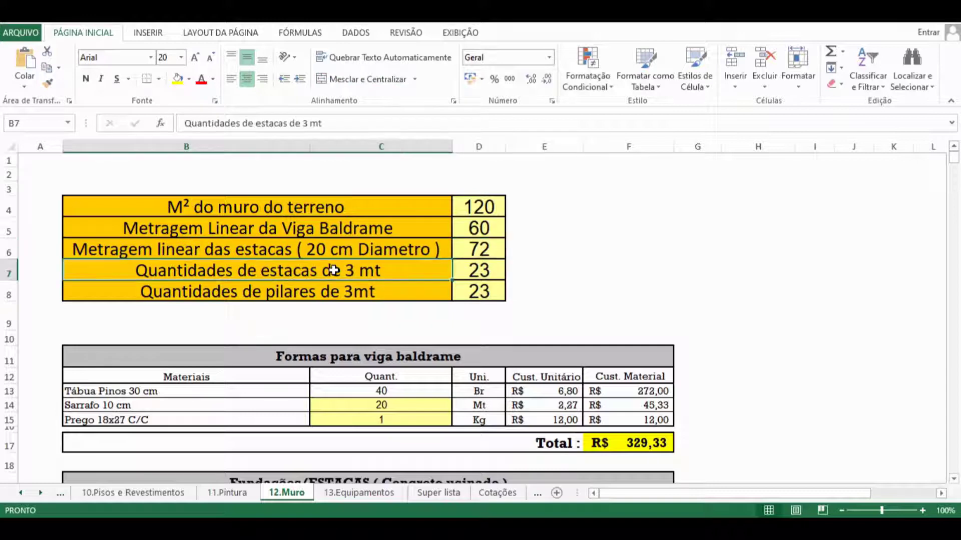
pyautogui.click(478, 268)
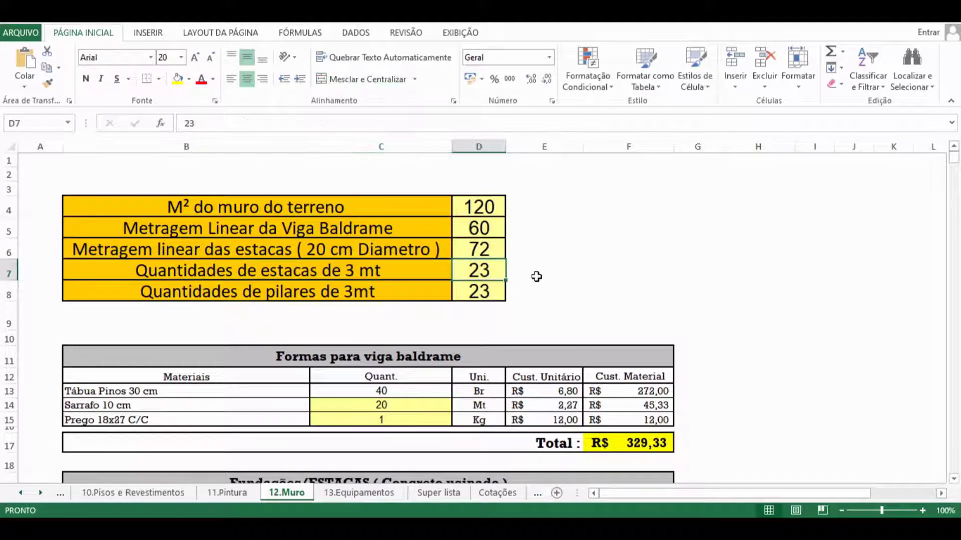
pyautogui.click(415, 272)
pyautogui.click(471, 265)
pyautogui.click(350, 289)
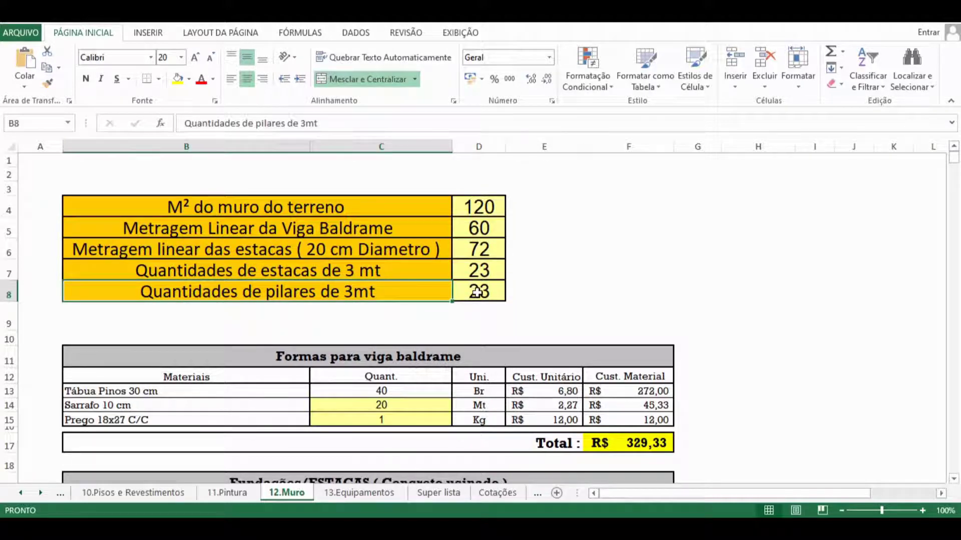
pyautogui.click(477, 293)
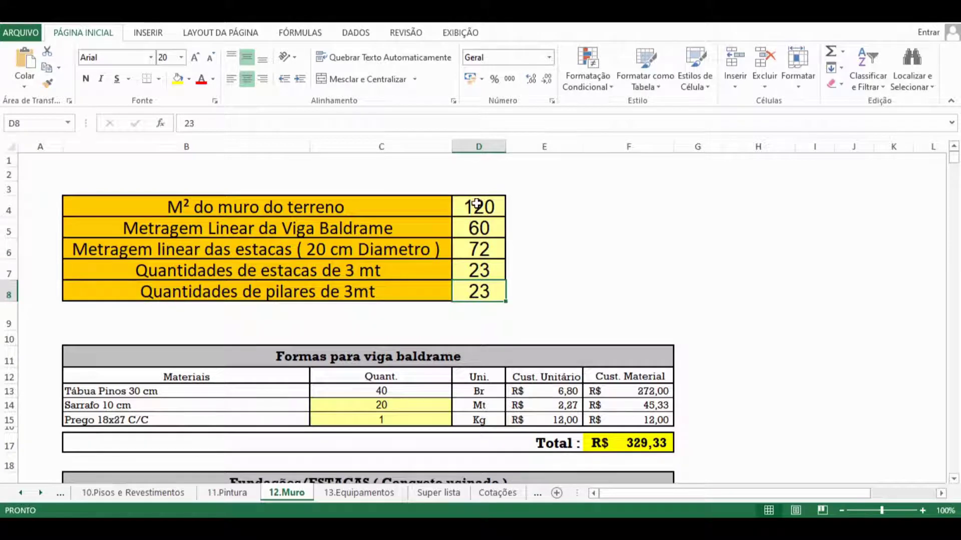
pyautogui.moveTo(476, 204); pyautogui.dragTo(480, 291)
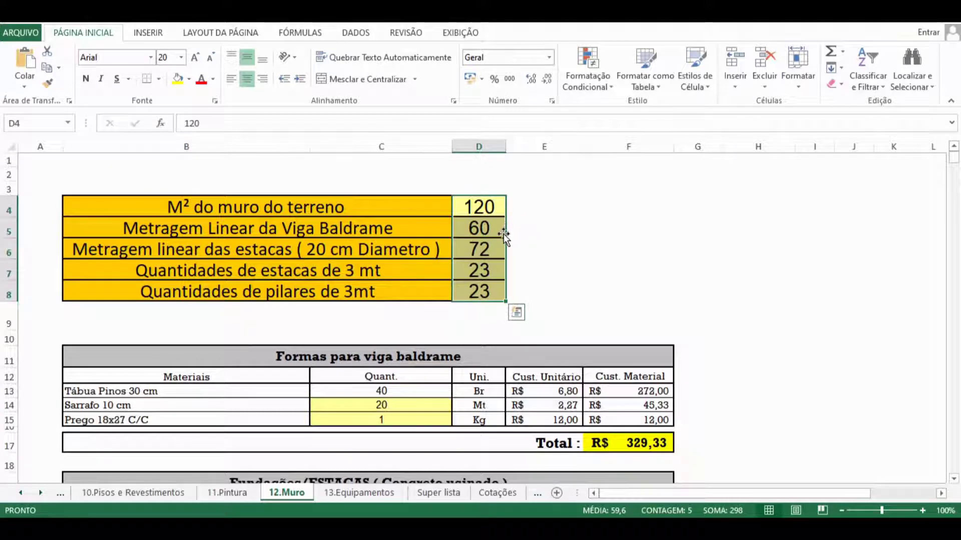
pyautogui.click(523, 203)
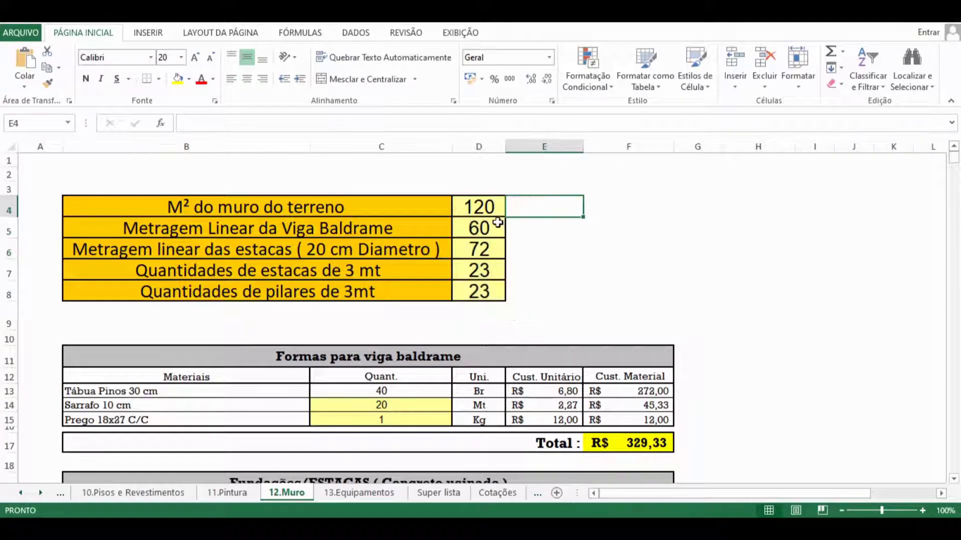
pyautogui.moveTo(483, 206); pyautogui.dragTo(475, 293)
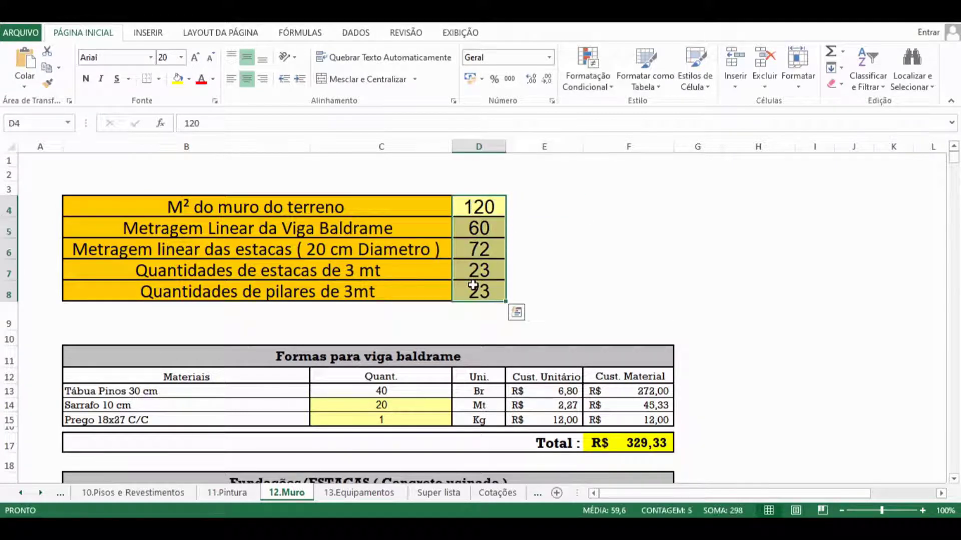
pyautogui.click(568, 232)
# Examine the baldrame formwork, ready-mix concrete foundation and baldrame beam steel tables with their material quantities
pyautogui.scroll(-1, 530, 259)
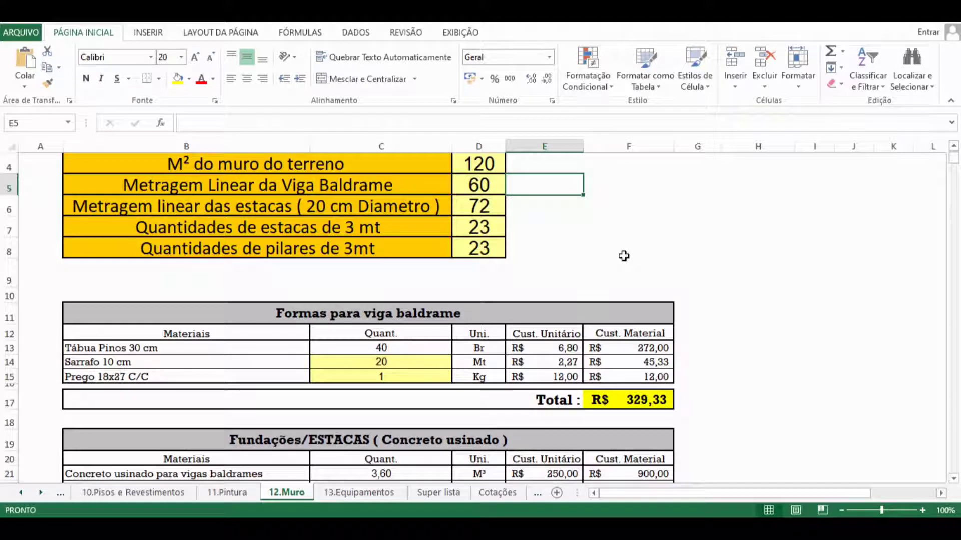
pyautogui.scroll(-1, 603, 273)
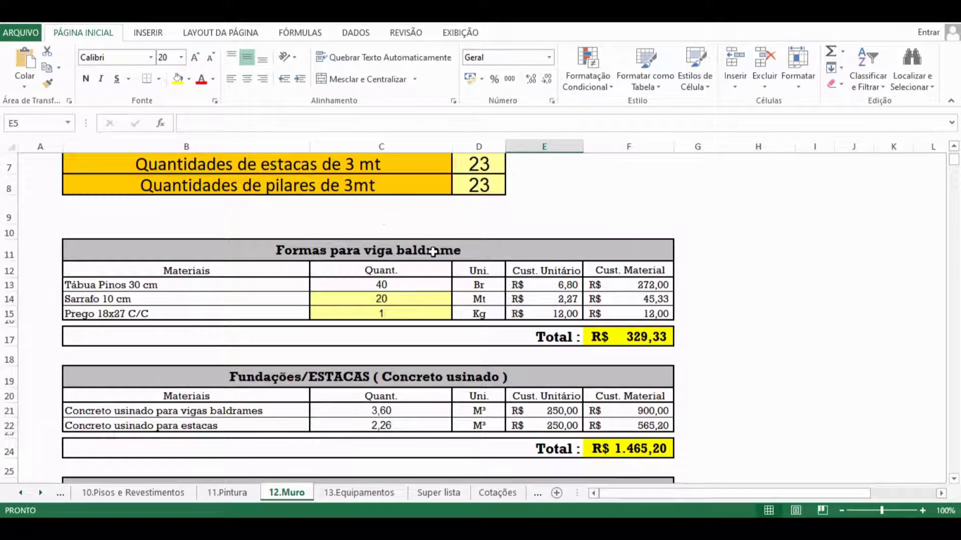
pyautogui.click(432, 251)
pyautogui.moveTo(496, 252); pyautogui.dragTo(483, 300)
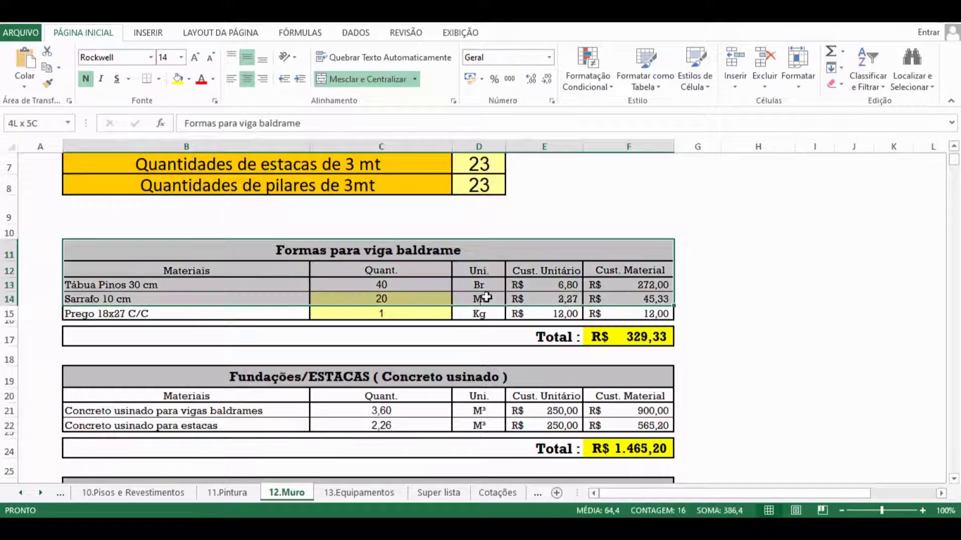
pyautogui.scroll(-2, 487, 271)
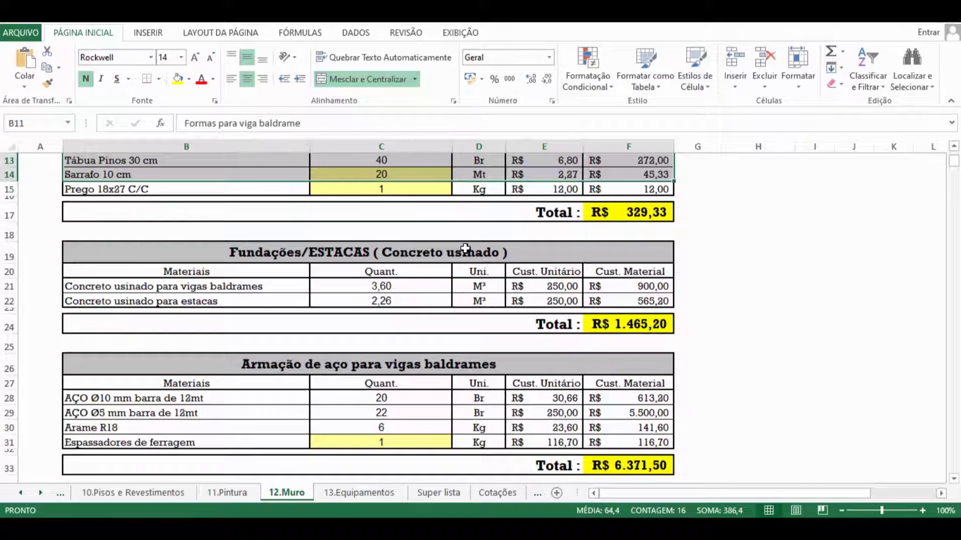
pyautogui.moveTo(465, 248); pyautogui.dragTo(453, 299)
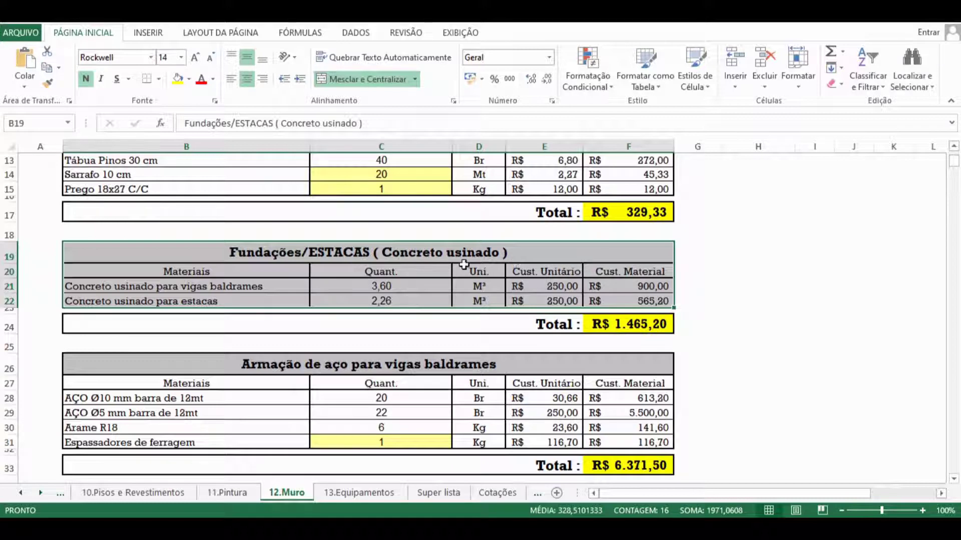
pyautogui.moveTo(267, 303); pyautogui.dragTo(233, 307)
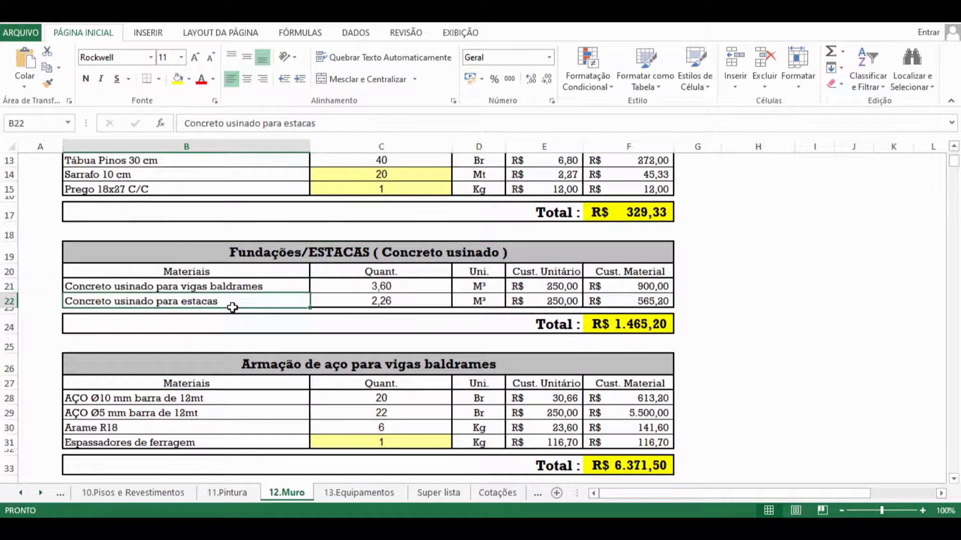
pyautogui.scroll(-2, 445, 290)
pyautogui.click(315, 280)
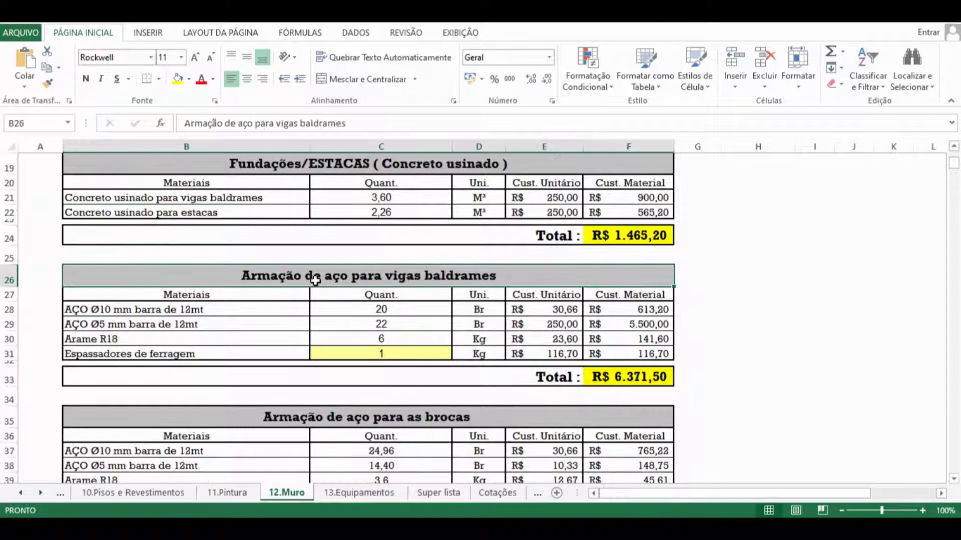
pyautogui.moveTo(395, 295); pyautogui.dragTo(388, 354)
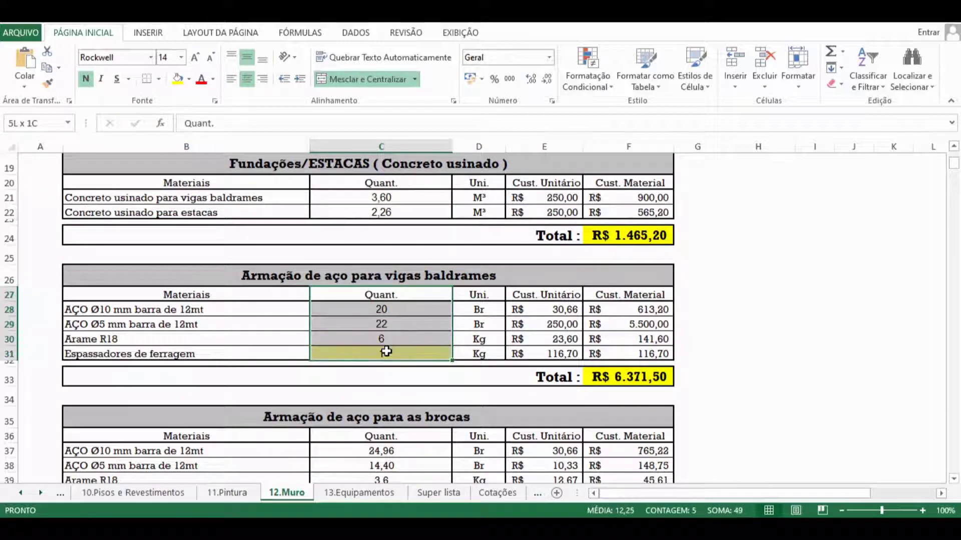
pyautogui.click(283, 305)
# Examine the quantities in the Armação de aço para as brocas, Impermeabilização, Ferragem dos Pilares and Alvenaria do Muro tables
pyautogui.scroll(-4, 350, 277)
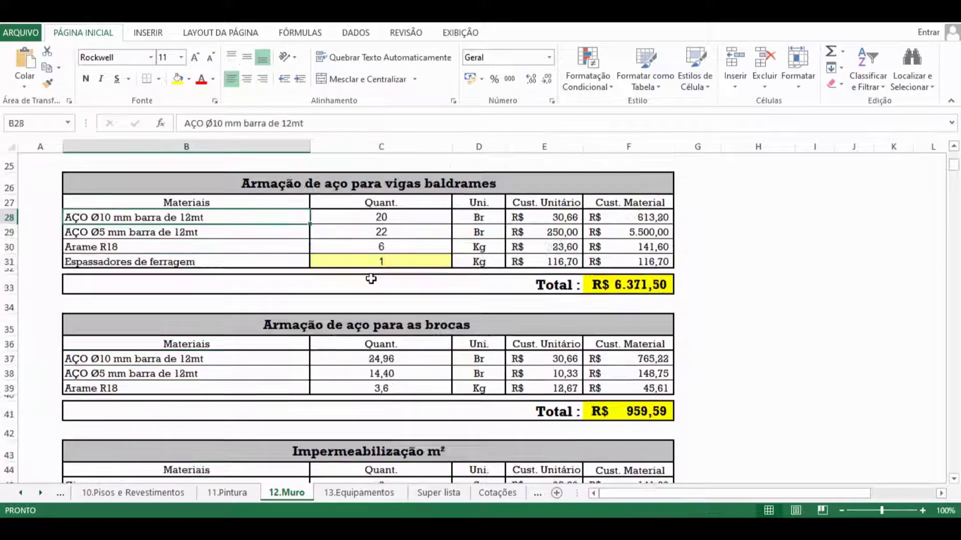
pyautogui.moveTo(395, 243); pyautogui.dragTo(393, 286)
pyautogui.scroll(-1, 409, 270)
pyautogui.scroll(-2, 410, 270)
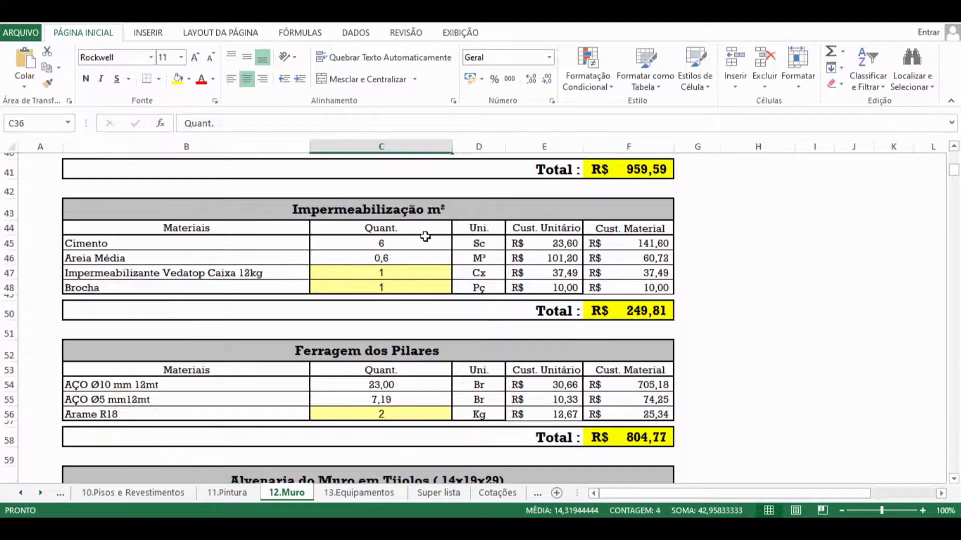
pyautogui.moveTo(423, 241); pyautogui.dragTo(416, 283)
pyautogui.scroll(-3, 415, 283)
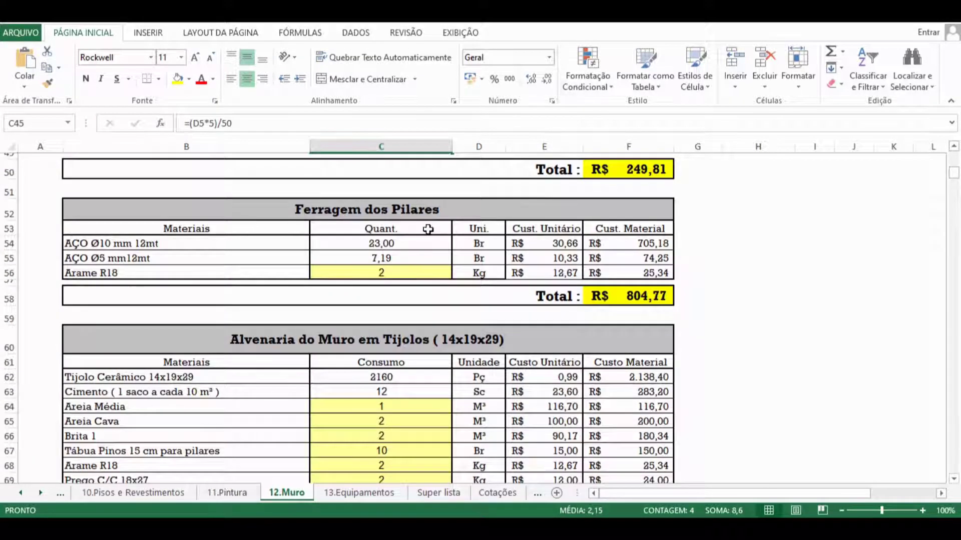
pyautogui.moveTo(424, 229); pyautogui.dragTo(403, 383)
pyautogui.scroll(-2, 426, 269)
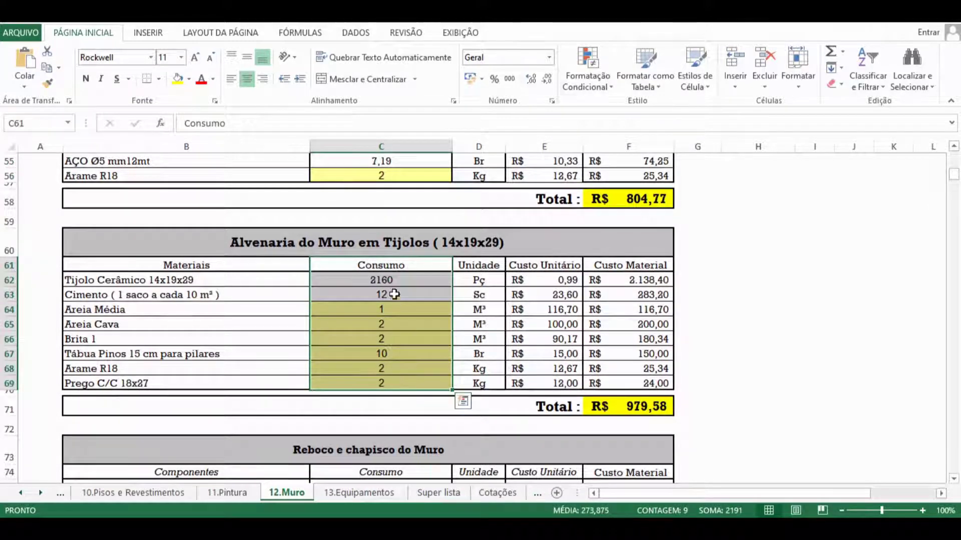
# Examine the Reboco e chapisco, Pintura do Muro and Portão tables and the wall's summary list of materials
pyautogui.scroll(-4, 403, 384)
pyautogui.moveTo(420, 284); pyautogui.dragTo(413, 325)
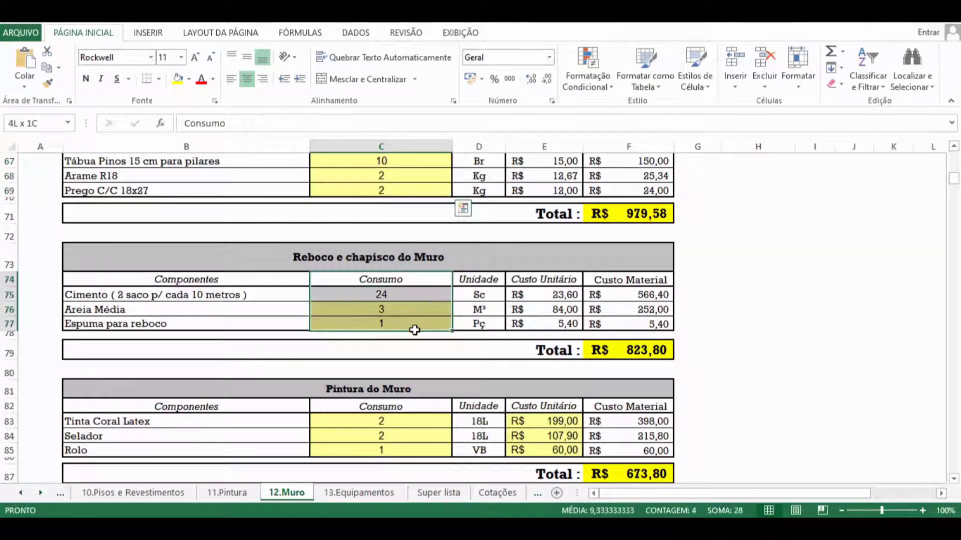
pyautogui.scroll(-3, 411, 243)
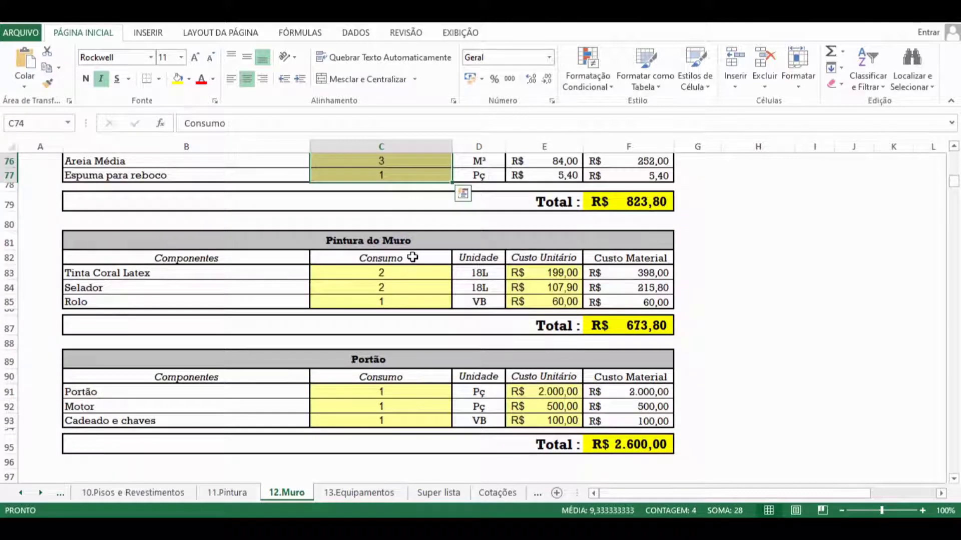
pyautogui.moveTo(413, 257); pyautogui.dragTo(408, 302)
pyautogui.scroll(-2, 409, 271)
pyautogui.moveTo(407, 268); pyautogui.dragTo(394, 332)
pyautogui.scroll(-5, 414, 279)
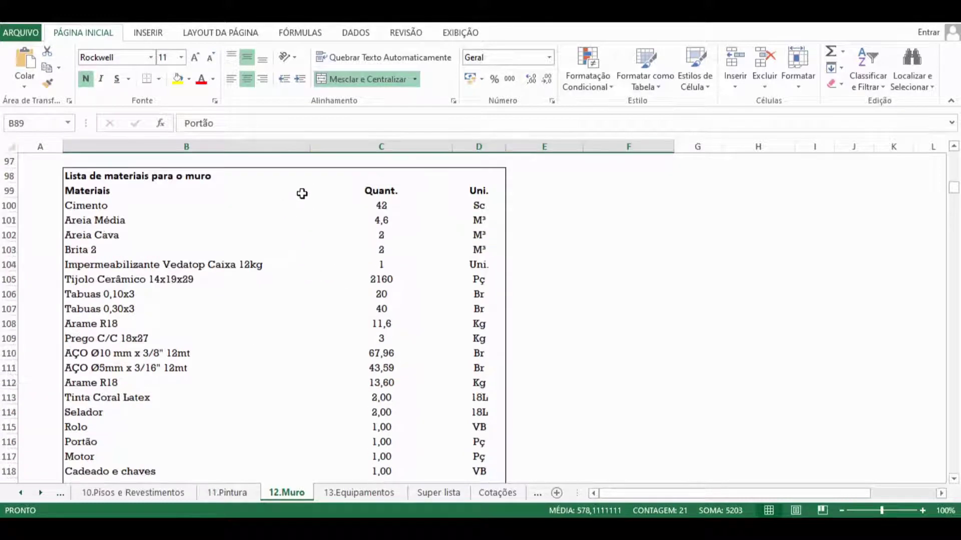
pyautogui.scroll(-1, 302, 194)
# Return to the wall input table and the baldrame formwork table at the start of the sheet
pyautogui.scroll(1, 311, 191)
pyautogui.scroll(12, 552, 242)
pyautogui.moveTo(808, 205); pyautogui.dragTo(856, 205)
pyautogui.scroll(20, 585, 221)
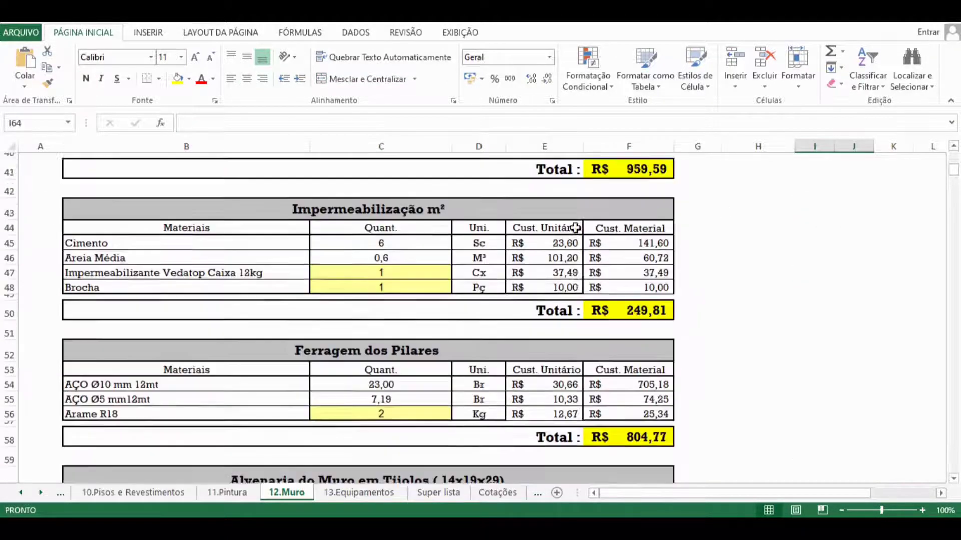
pyautogui.scroll(-1, 417, 204)
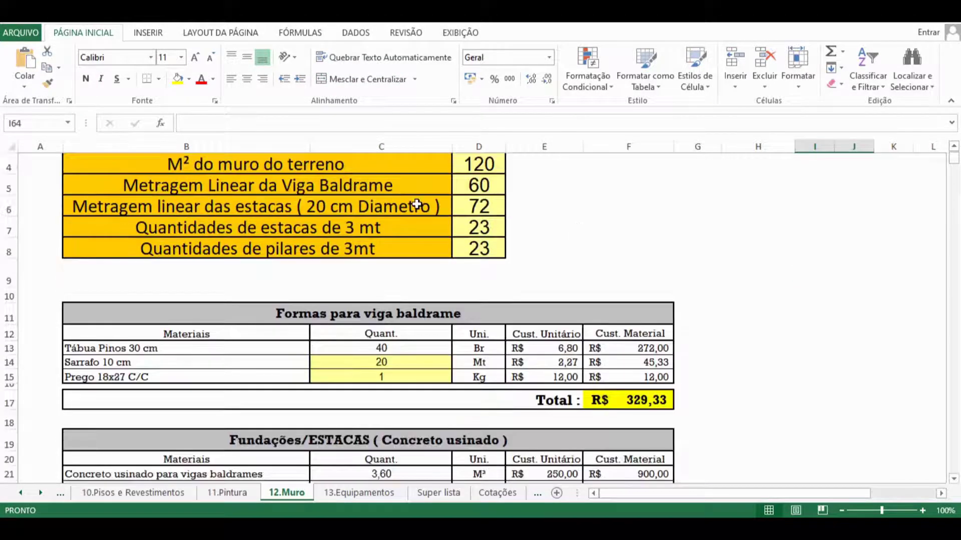
pyautogui.scroll(1, 417, 204)
pyautogui.scroll(-1, 417, 204)
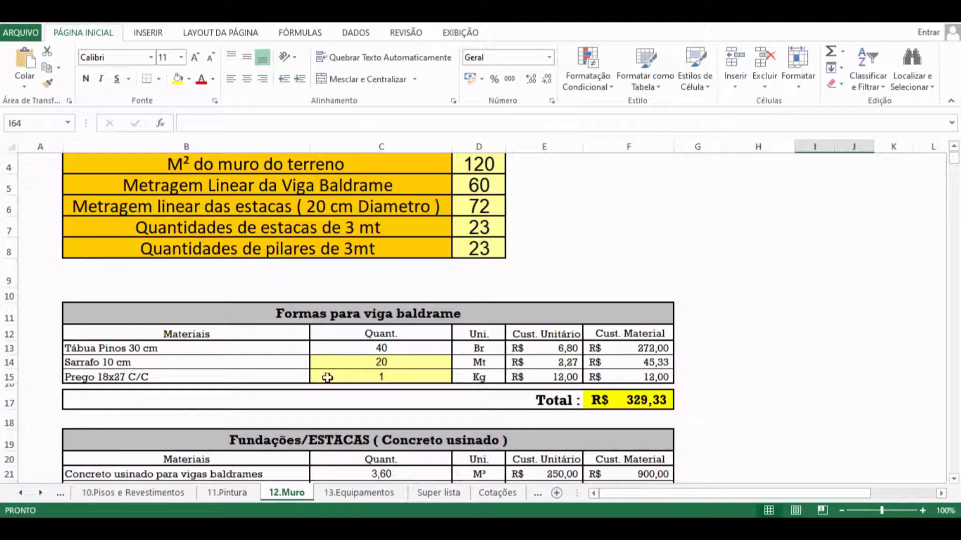
# Check the screen share in the Hangouts call window, return to the Excel spreadsheet and select the wall inputs D4:D8
pyautogui.click(363, 470)
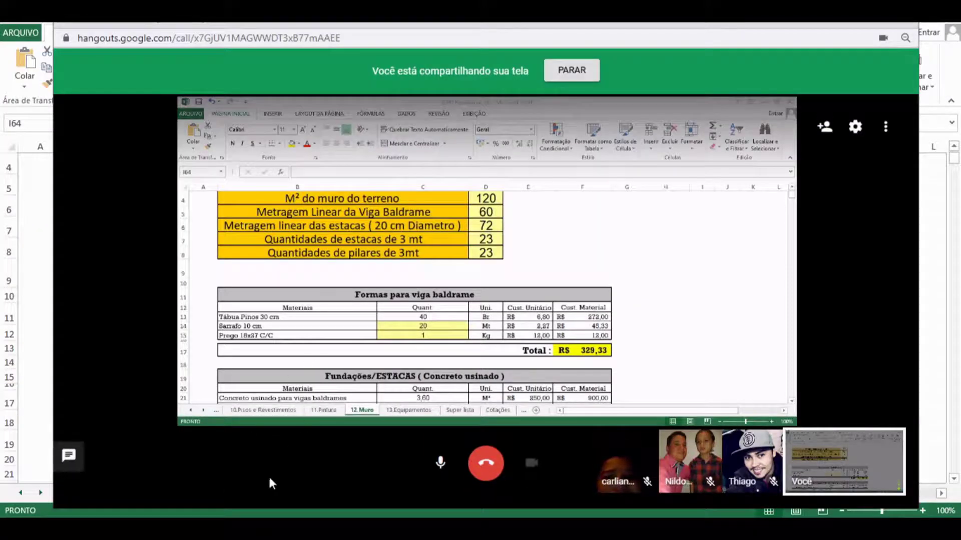
pyautogui.click(270, 488)
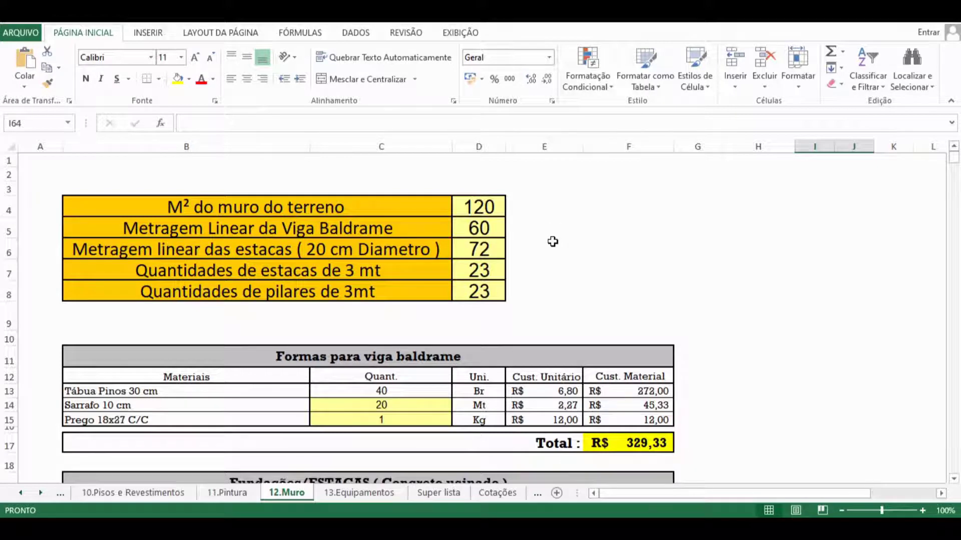
pyautogui.moveTo(493, 207); pyautogui.dragTo(491, 288)
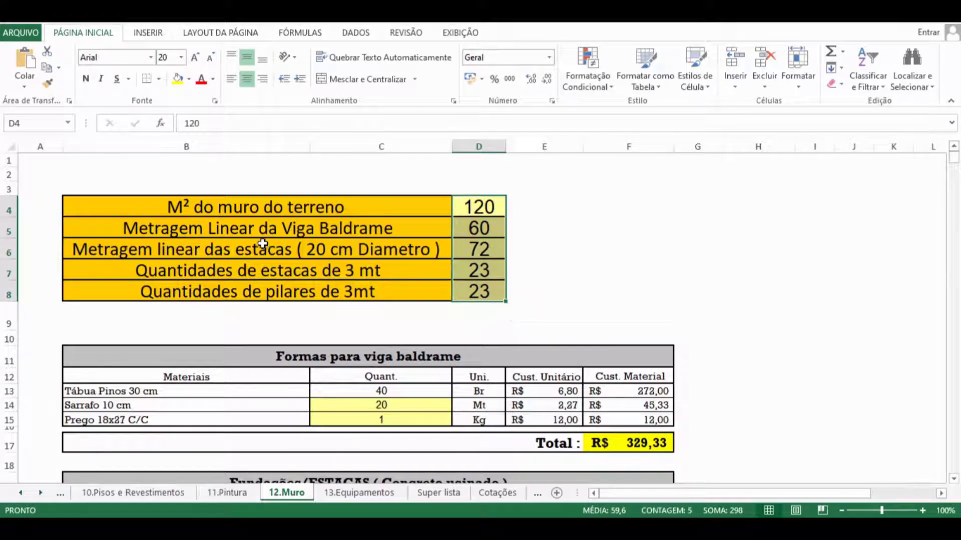
# Examine the Tábua Pinos 30 cm quantity formula in C13 and the wall input it references, leaving the formula as it is
pyautogui.click(534, 245)
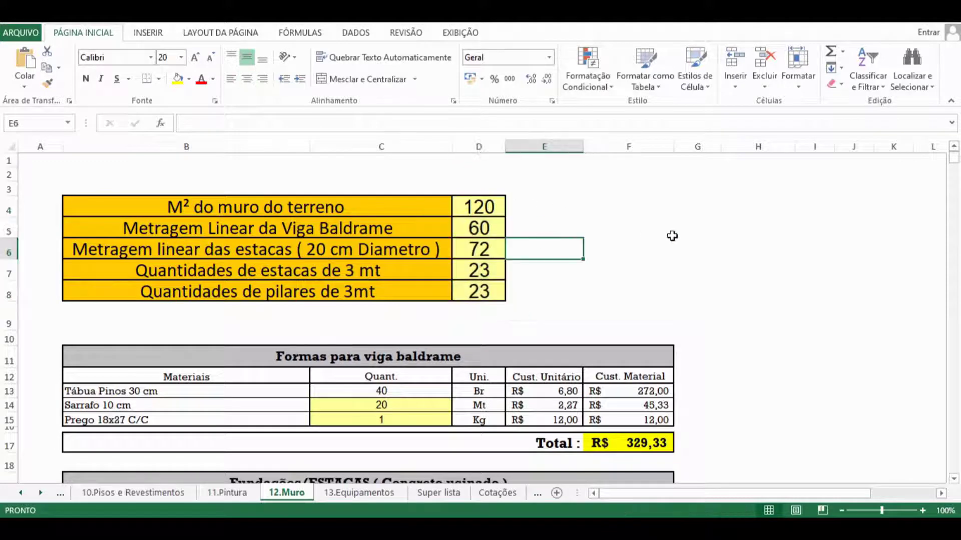
pyautogui.scroll(-3, 446, 259)
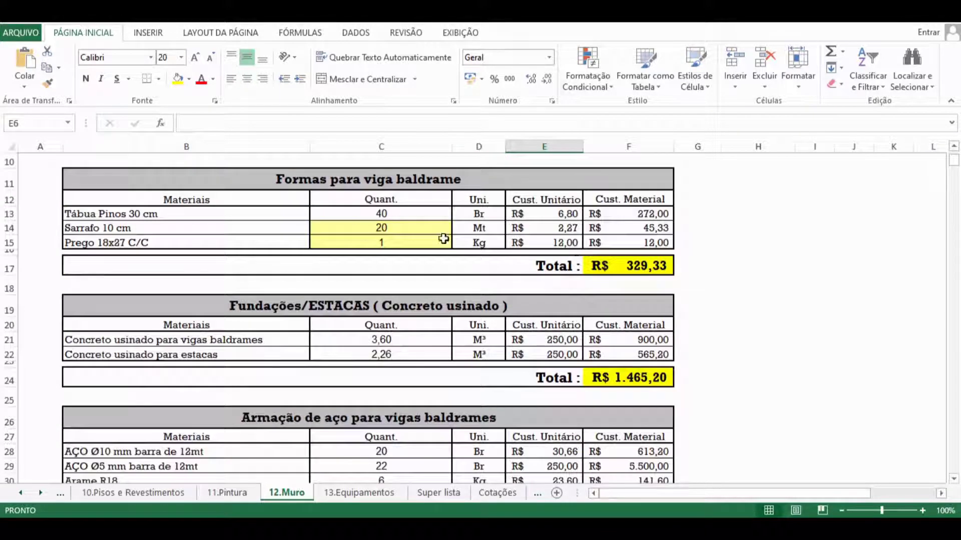
pyautogui.click(414, 215)
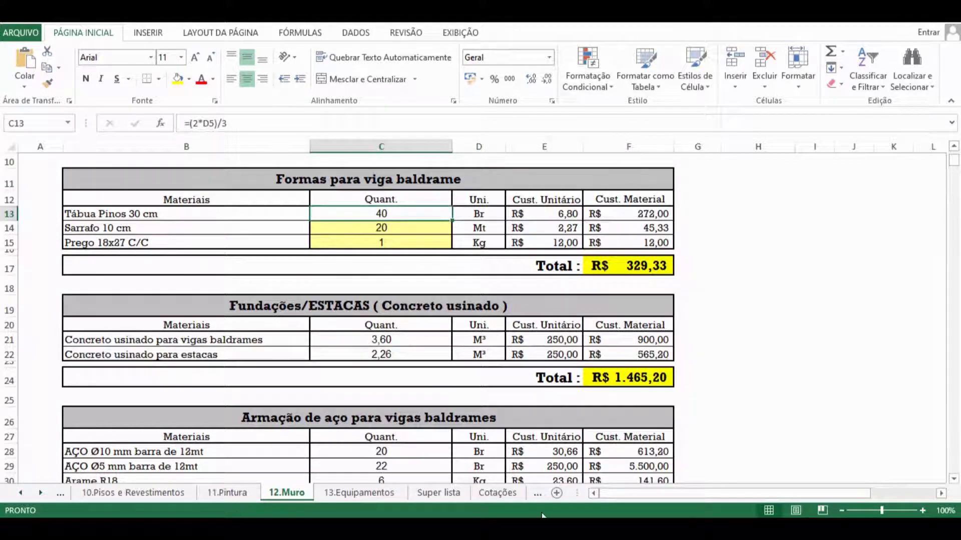
pyautogui.click(396, 229)
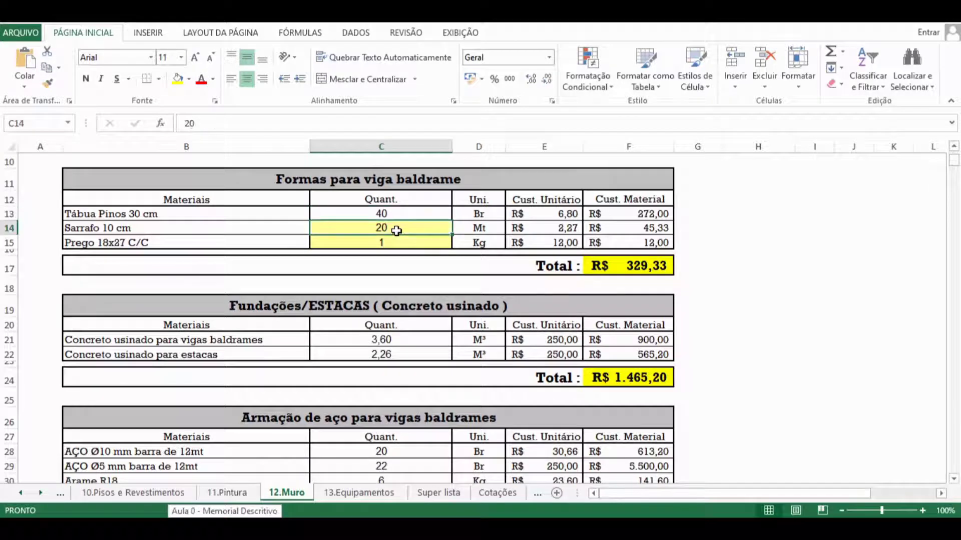
pyautogui.click(415, 215)
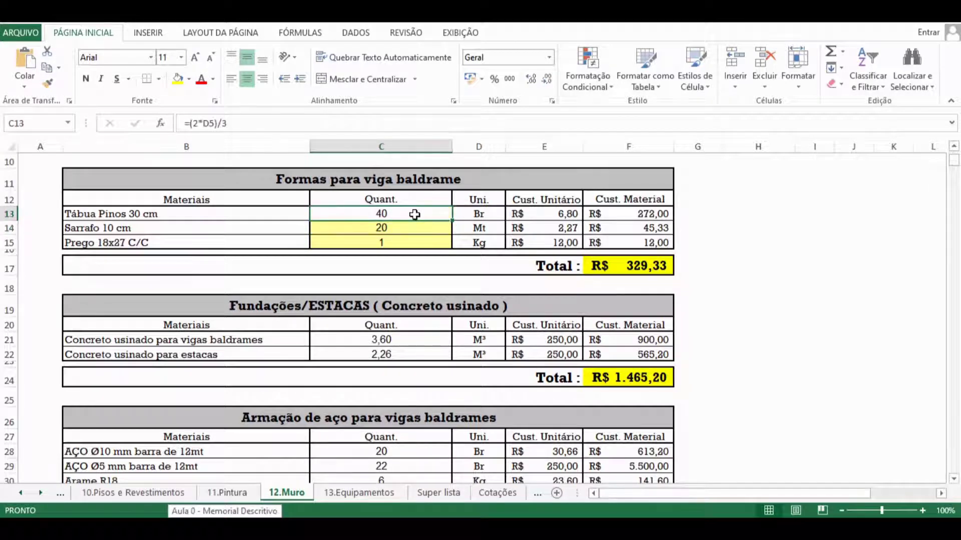
pyautogui.doubleClick(415, 214)
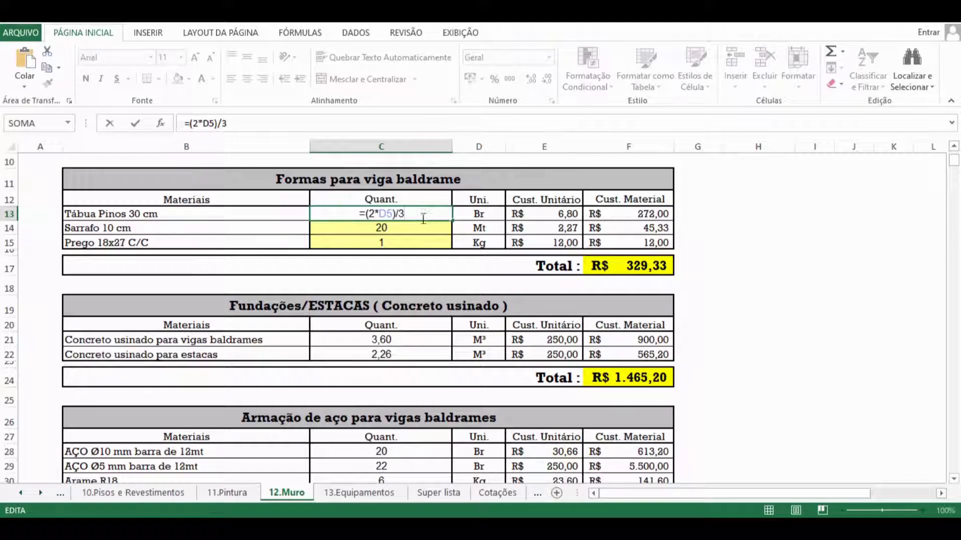
pyautogui.scroll(3, 397, 240)
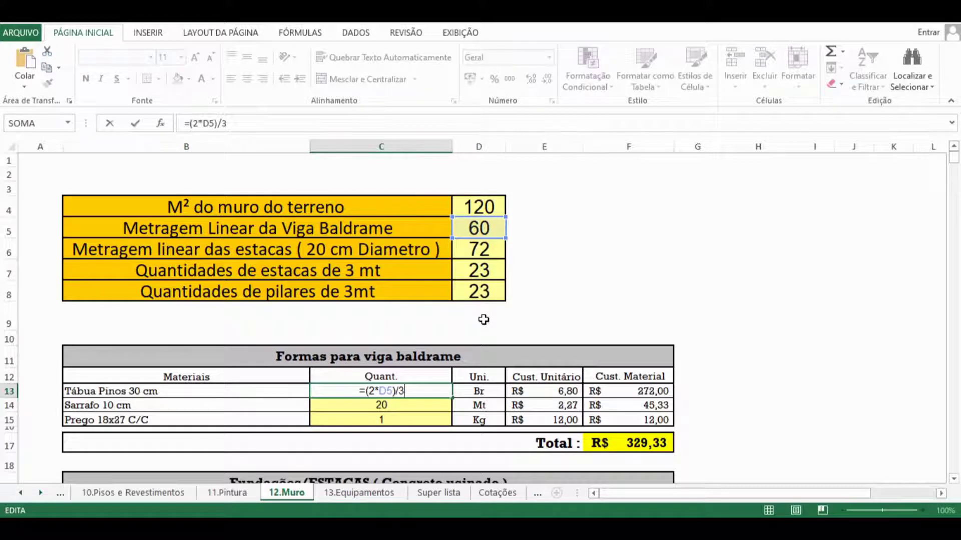
pyautogui.press('Escape')
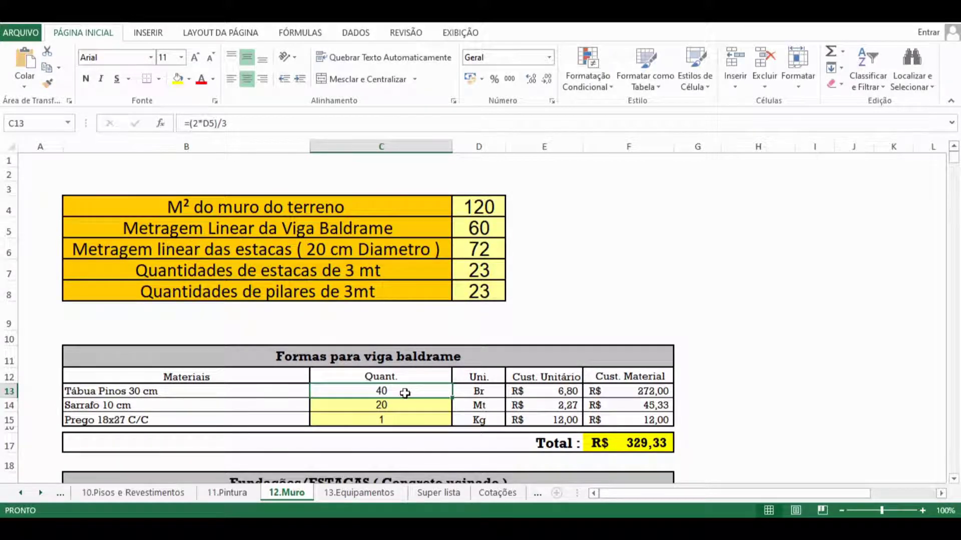
pyautogui.doubleClick(405, 393)
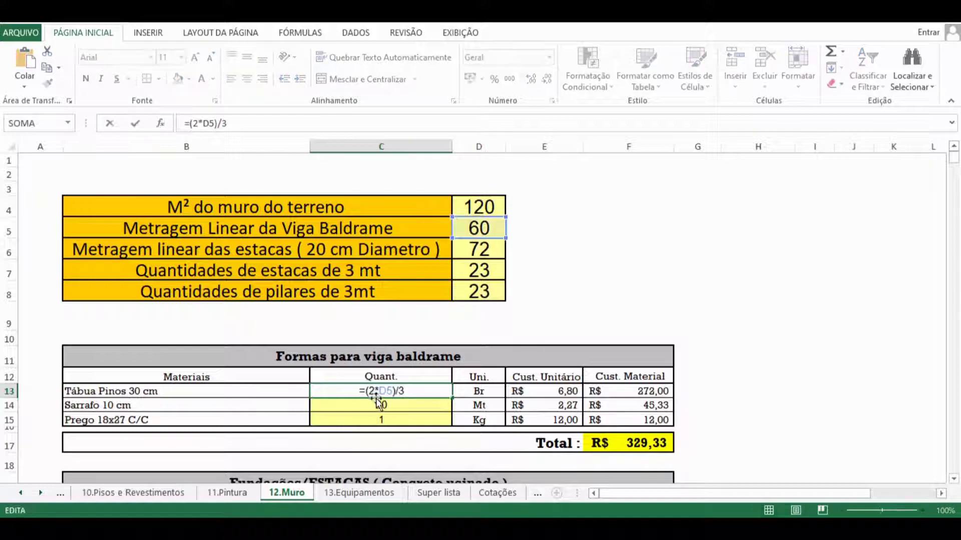
pyautogui.click(381, 392)
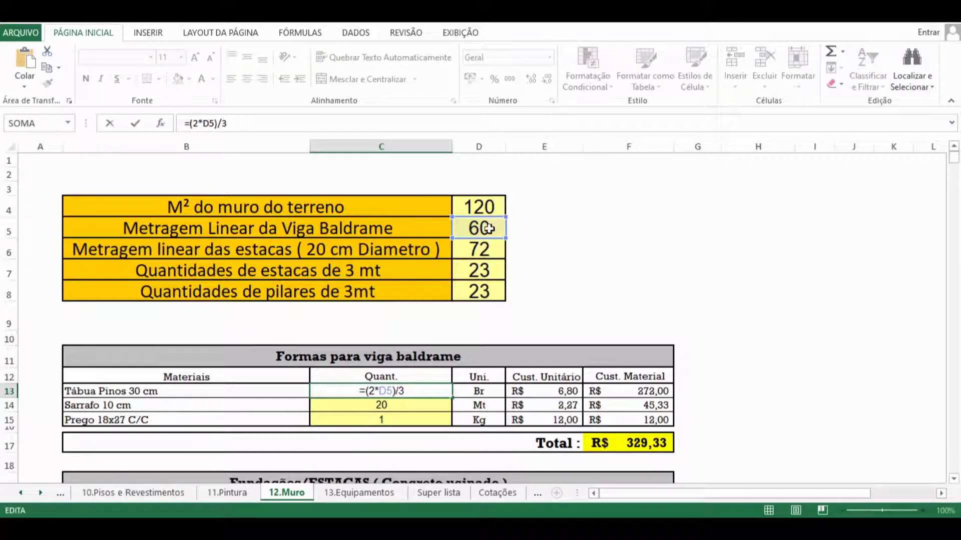
pyautogui.click(449, 226)
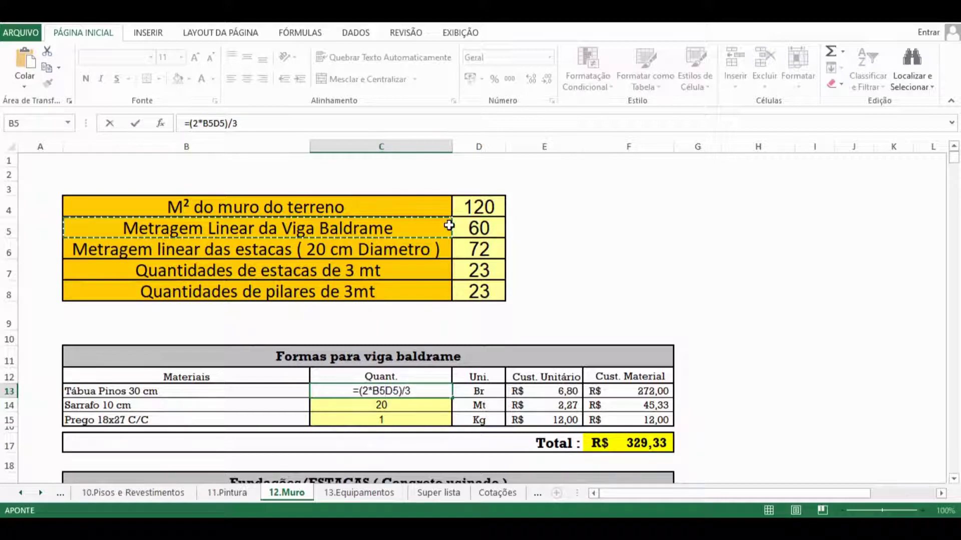
pyautogui.press('BackSpace')
pyautogui.press('BackSpace')
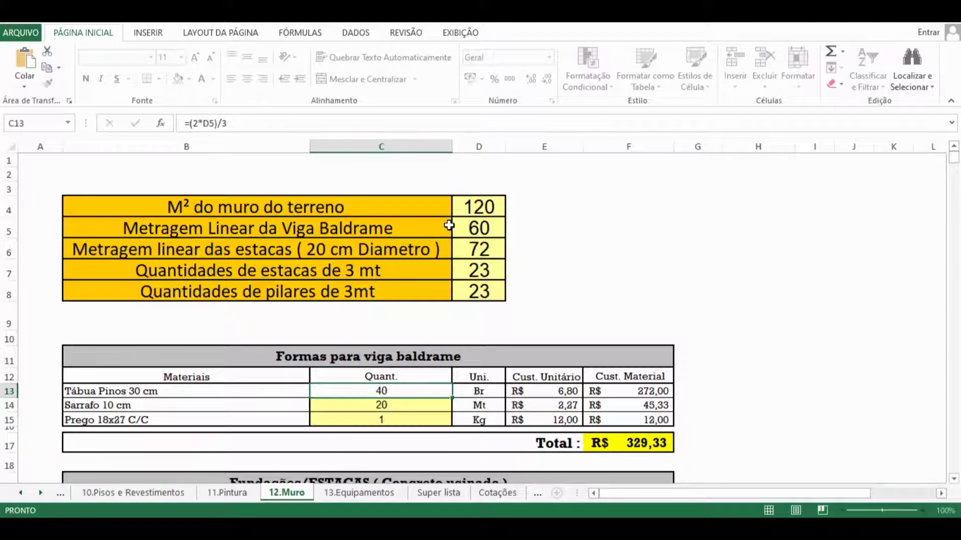
# Reopen the C13 formula and inspect its multiplier and its division by 3, closing it without changes
pyautogui.click(375, 389)
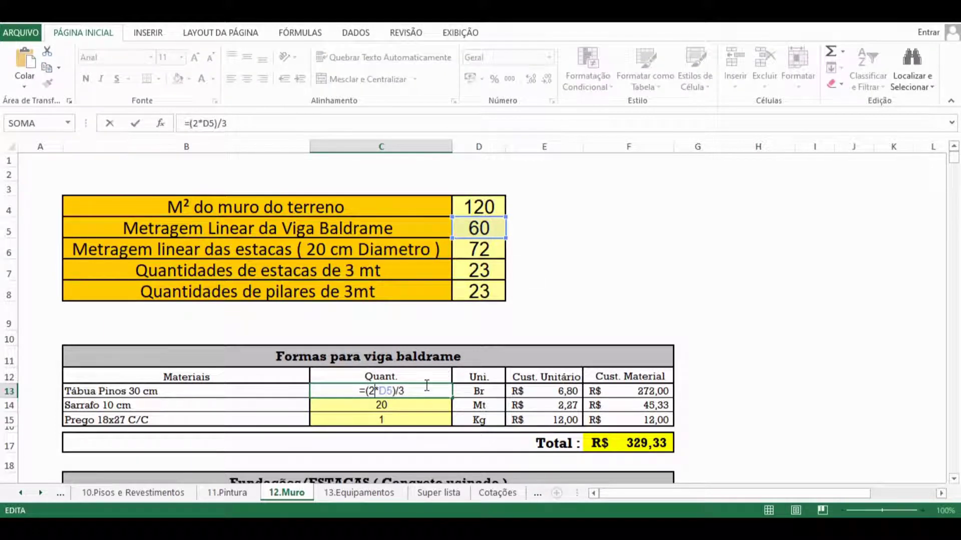
pyautogui.press('Return')
pyautogui.doubleClick(406, 394)
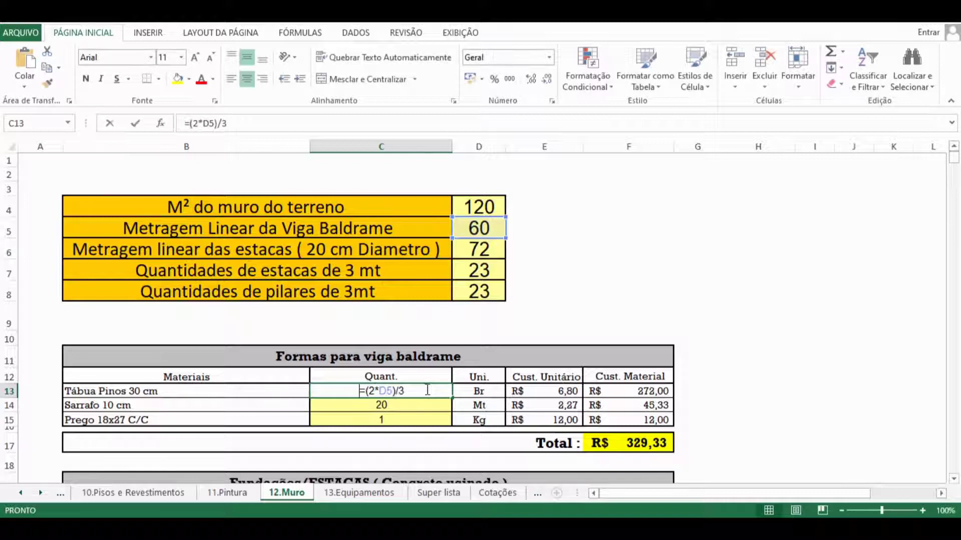
pyautogui.doubleClick(398, 392)
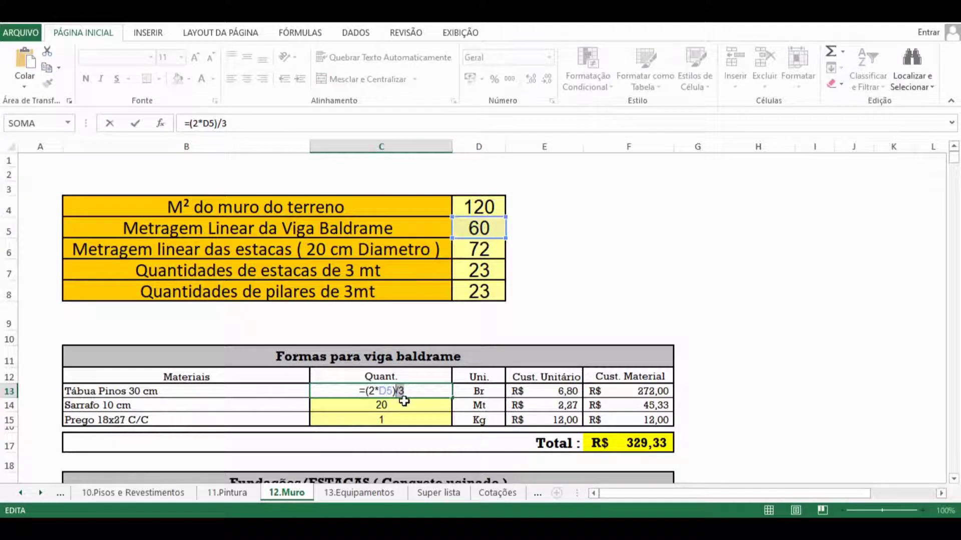
pyautogui.press('Escape')
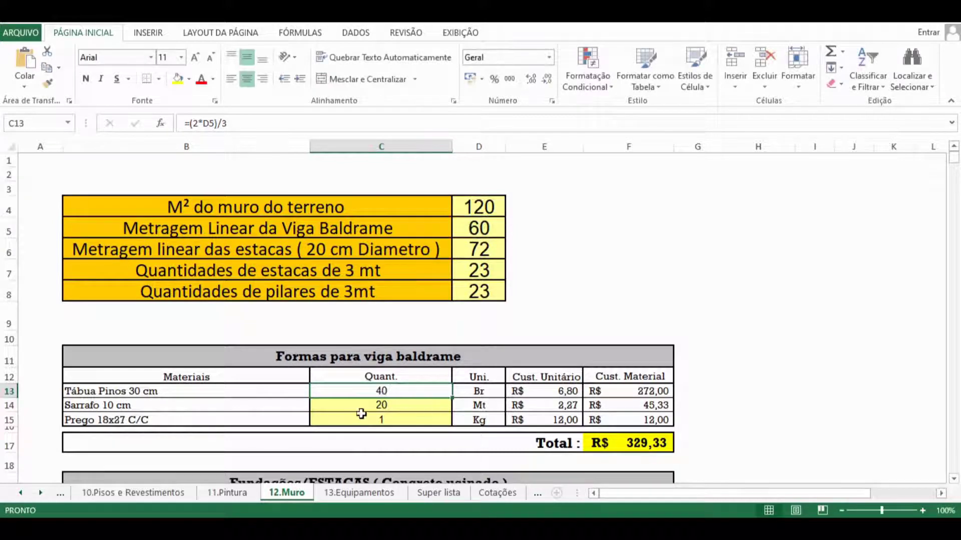
# Inspect the Sarrafo 10 cm and Prego 18x27 quantities in C14 and C15, and compare them with the Tábua Pinos formula in C13
pyautogui.doubleClick(402, 402)
pyautogui.moveTo(406, 405); pyautogui.dragTo(379, 404)
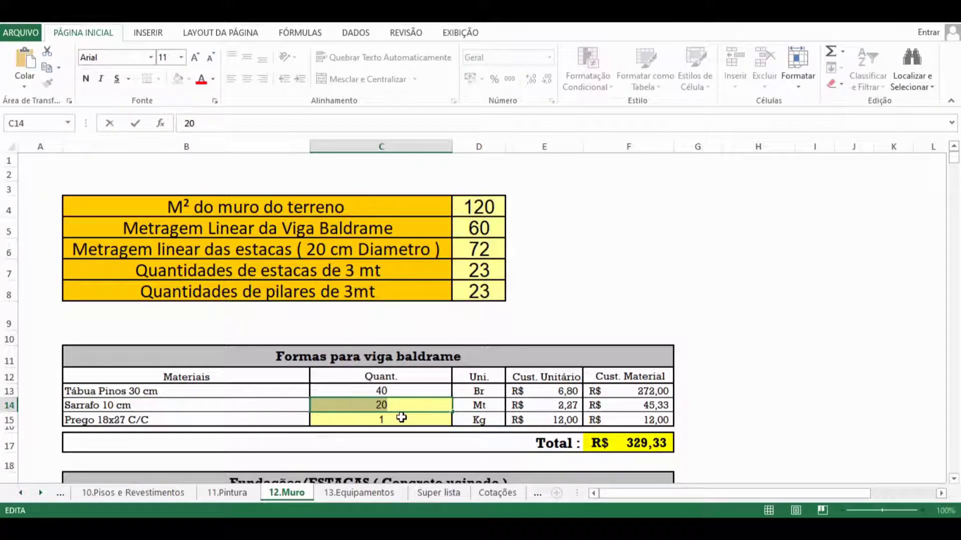
pyautogui.click(415, 407)
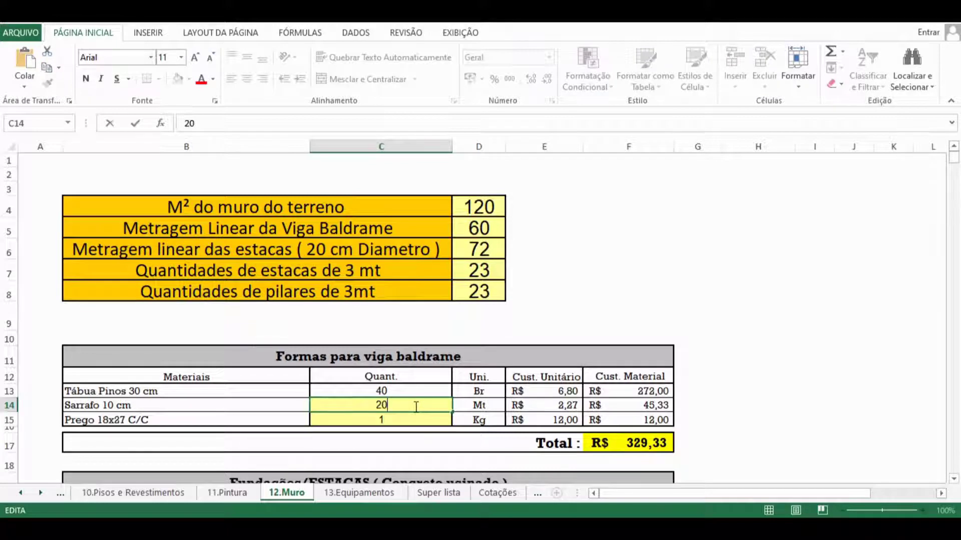
pyautogui.moveTo(415, 407); pyautogui.dragTo(381, 400)
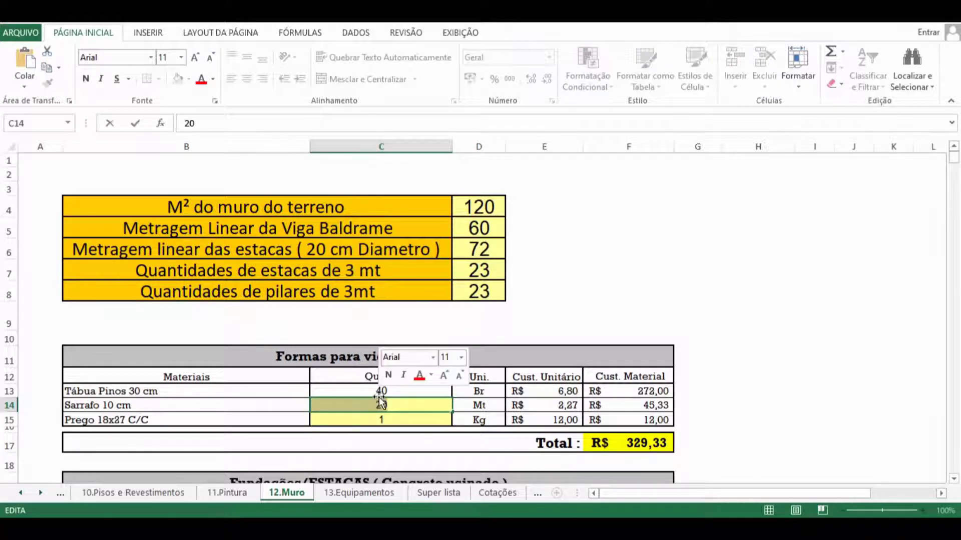
pyautogui.click(403, 420)
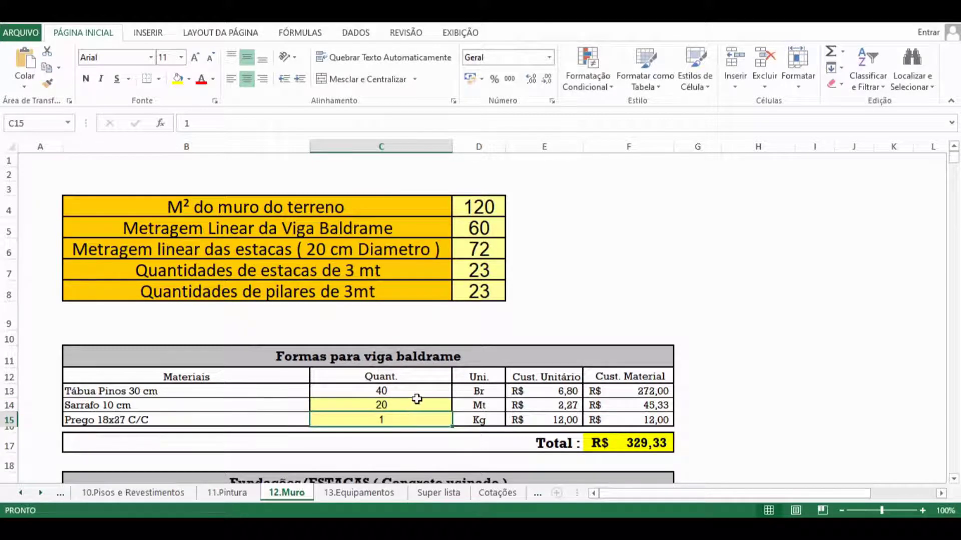
pyautogui.click(414, 403)
pyautogui.doubleClick(415, 404)
pyautogui.moveTo(415, 404); pyautogui.dragTo(370, 404)
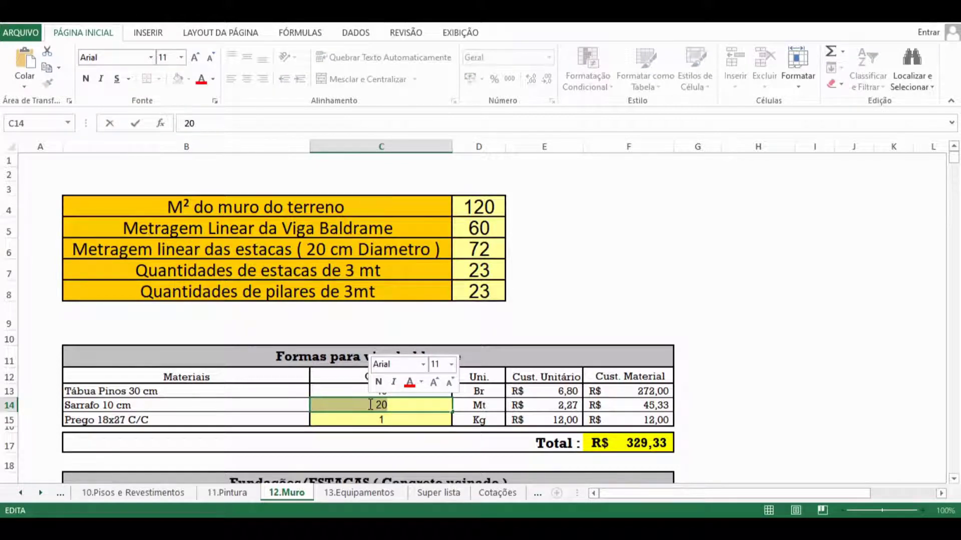
pyautogui.press('Escape')
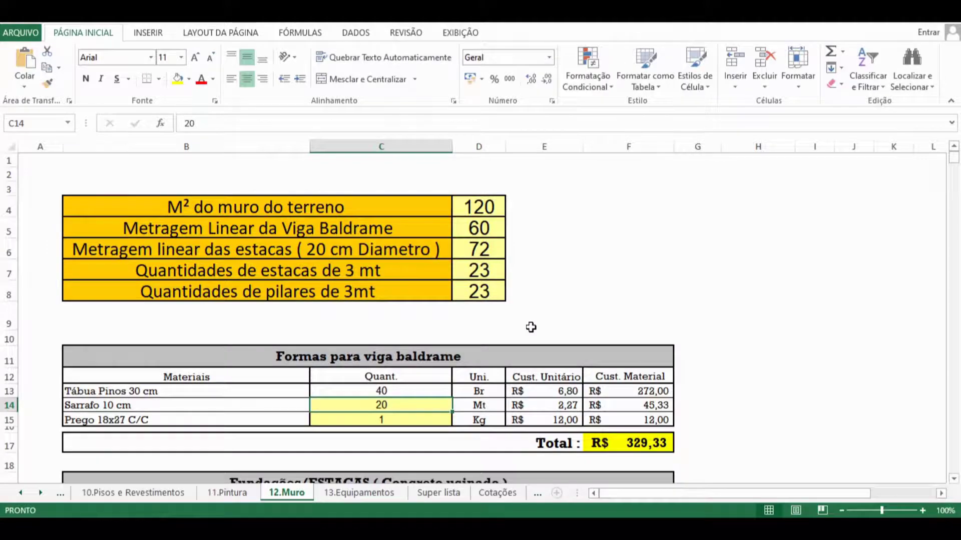
pyautogui.doubleClick(422, 390)
pyautogui.press('Escape')
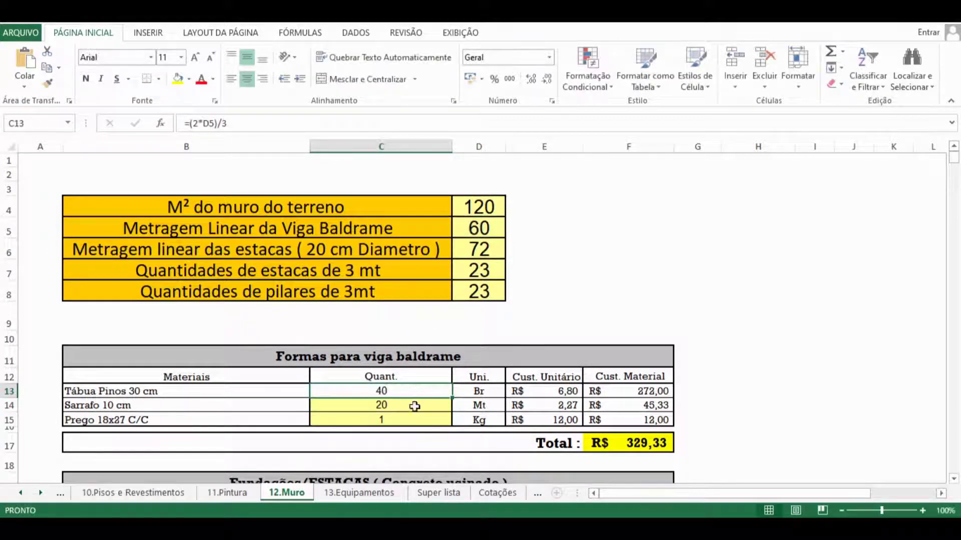
# Examine the quantity formula in C21 for Concreto usinado para vigas baldrames and trace the wall input it references
pyautogui.scroll(-2, 397, 398)
pyautogui.scroll(-2, 402, 360)
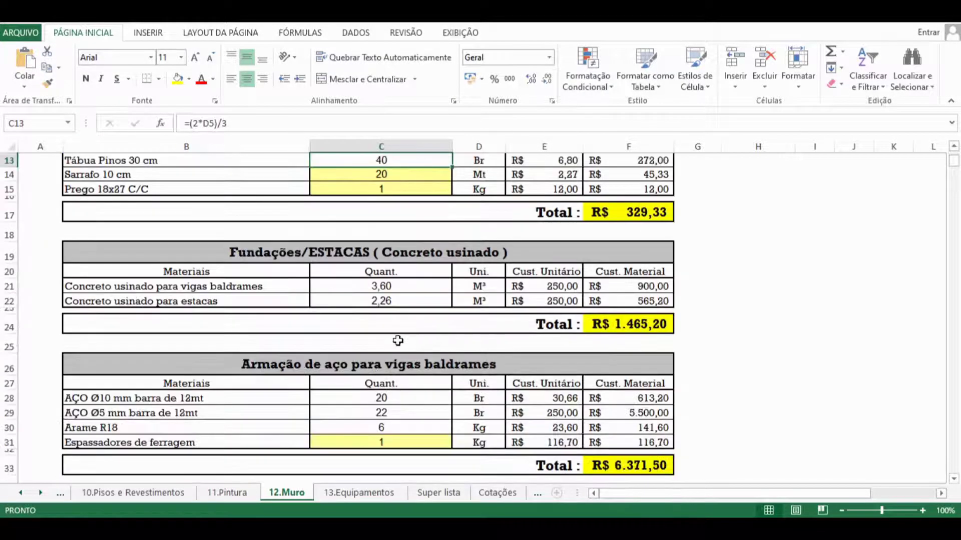
pyautogui.doubleClick(414, 286)
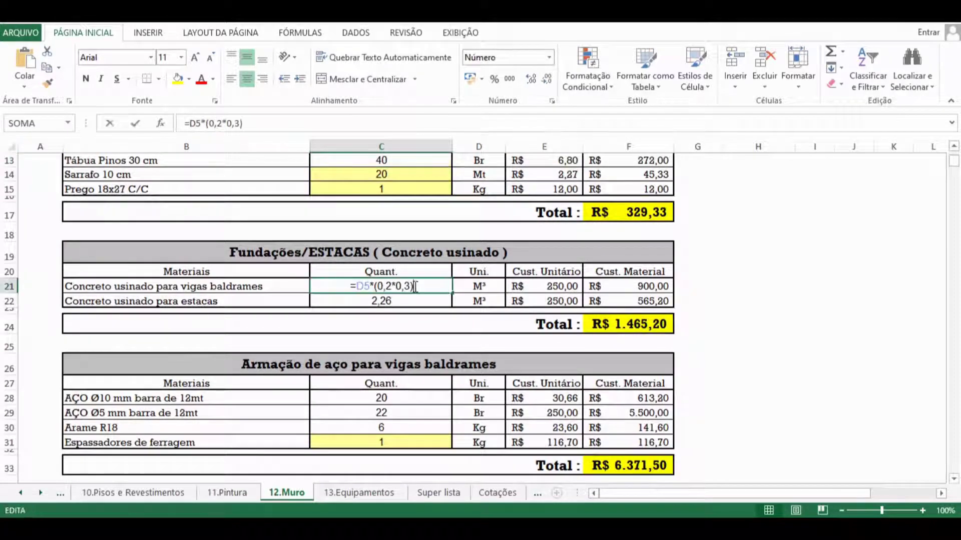
pyautogui.scroll(3, 421, 295)
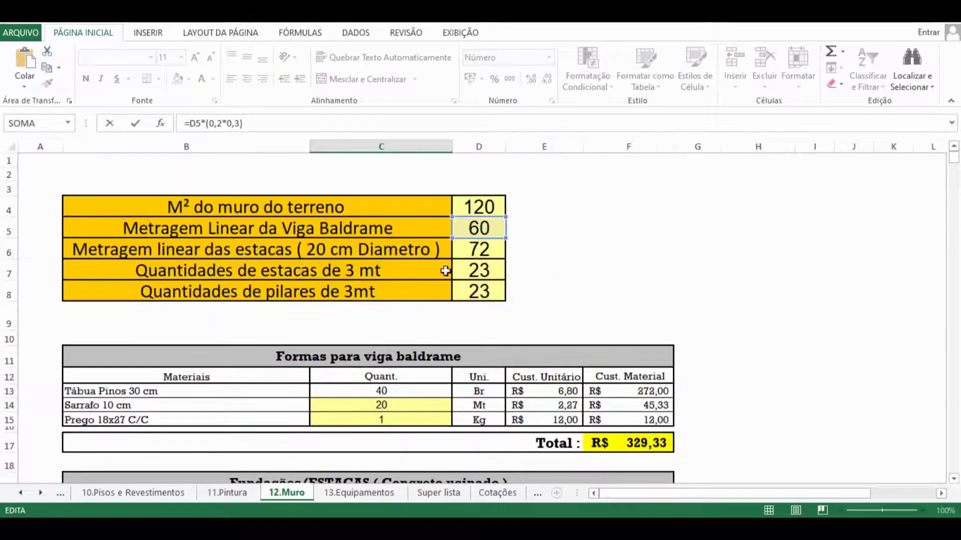
pyautogui.scroll(-4, 431, 280)
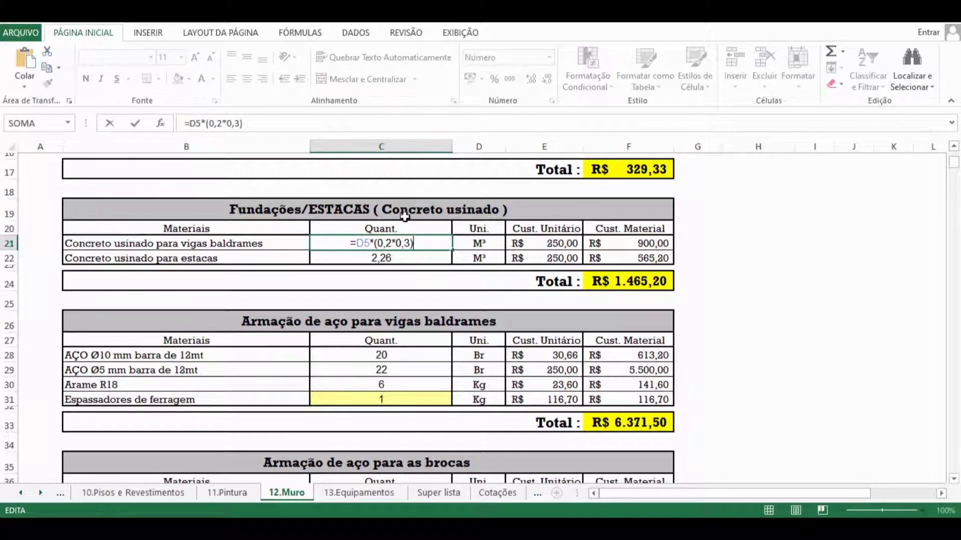
# Examine the quantity formula in C22 for Concreto usinado para estacas and trace the wall input it references
pyautogui.doubleClick(414, 258)
pyautogui.scroll(5, 436, 267)
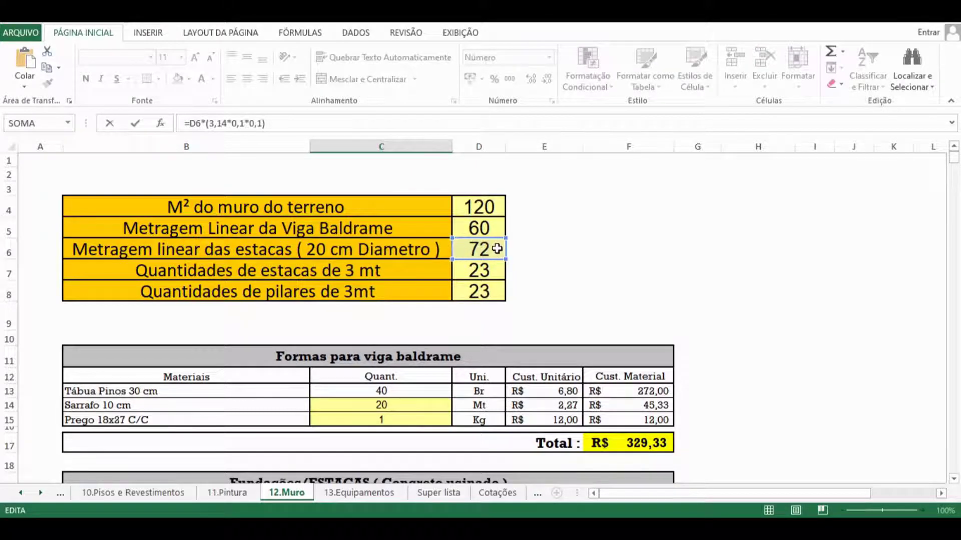
pyautogui.scroll(-5, 485, 257)
pyautogui.hotkey('ctrl', 'Return')
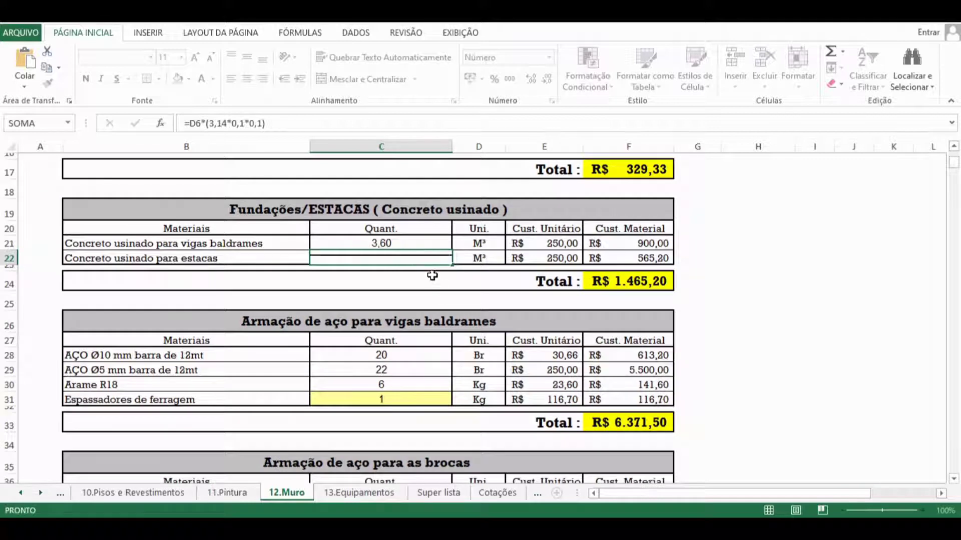
# Highlight the 3,14*0,1*0,1 term in the C22 formula, close it unchanged and select the pile length input D6
pyautogui.doubleClick(397, 257)
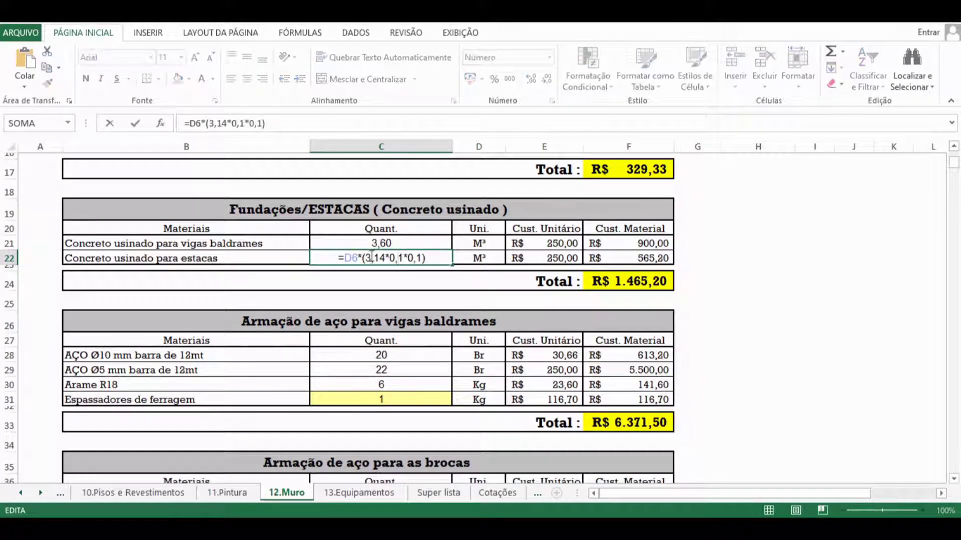
pyautogui.moveTo(365, 258); pyautogui.dragTo(430, 251)
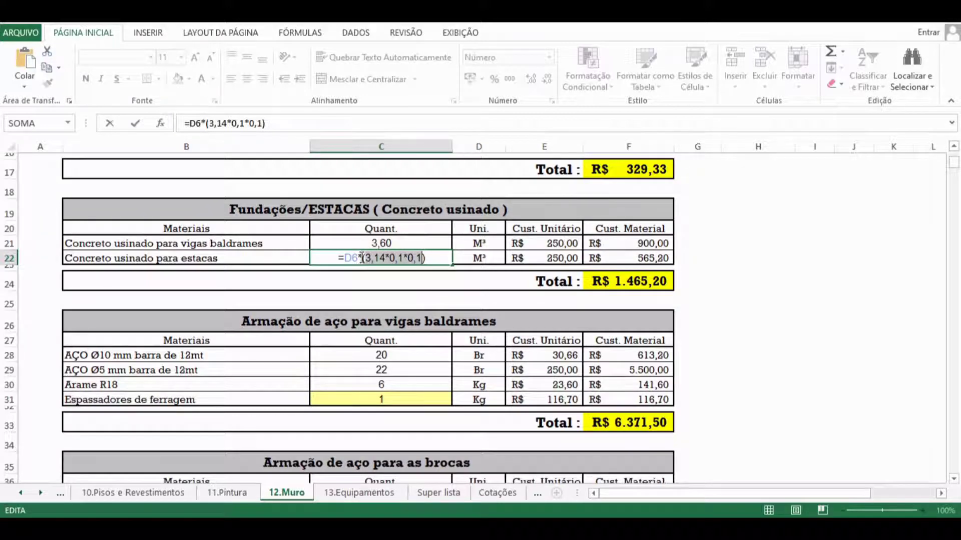
pyautogui.press('Return')
pyautogui.scroll(5, 380, 253)
pyautogui.click(481, 251)
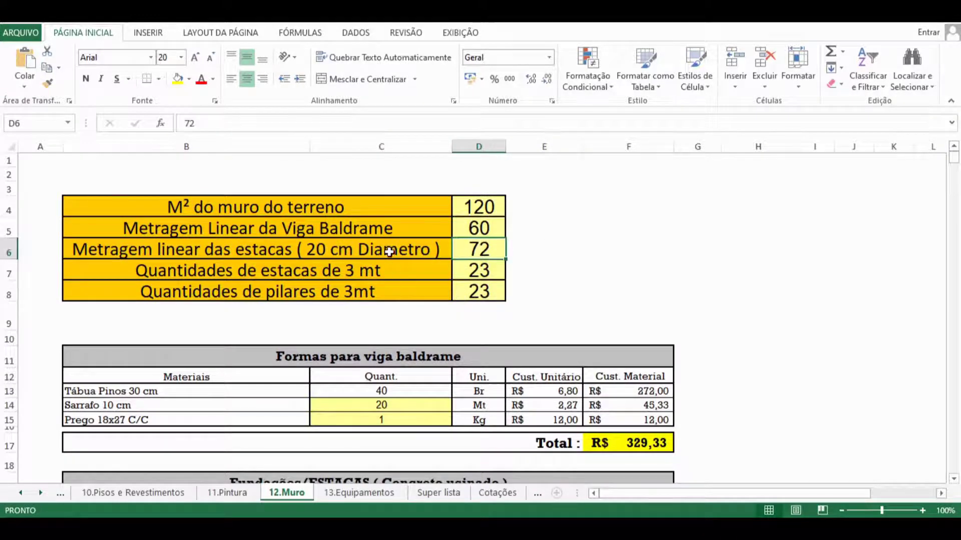
# Open the baldrame concrete formula in C21 and highlight its 0,2*0,3 cross-section term
pyautogui.scroll(-3, 338, 286)
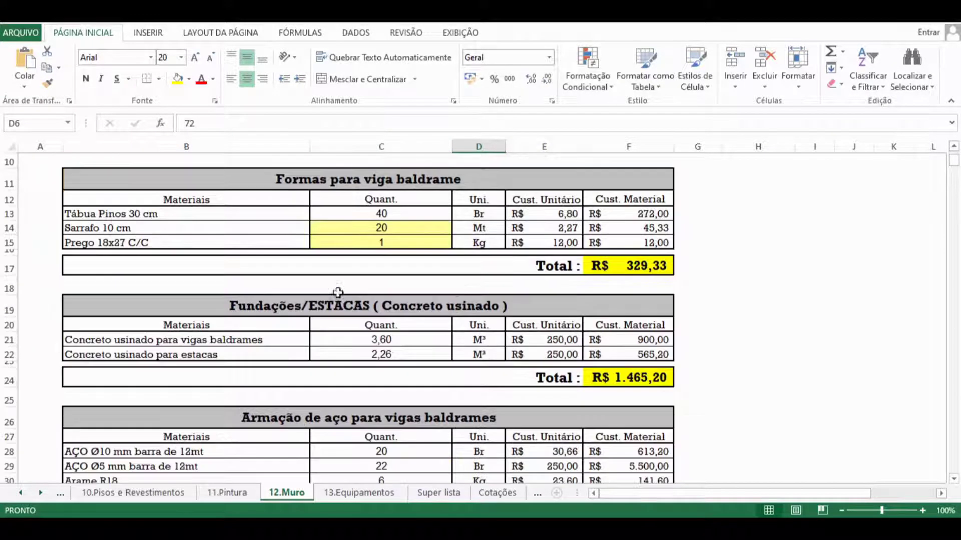
pyautogui.click(410, 339)
pyautogui.doubleClick(440, 340)
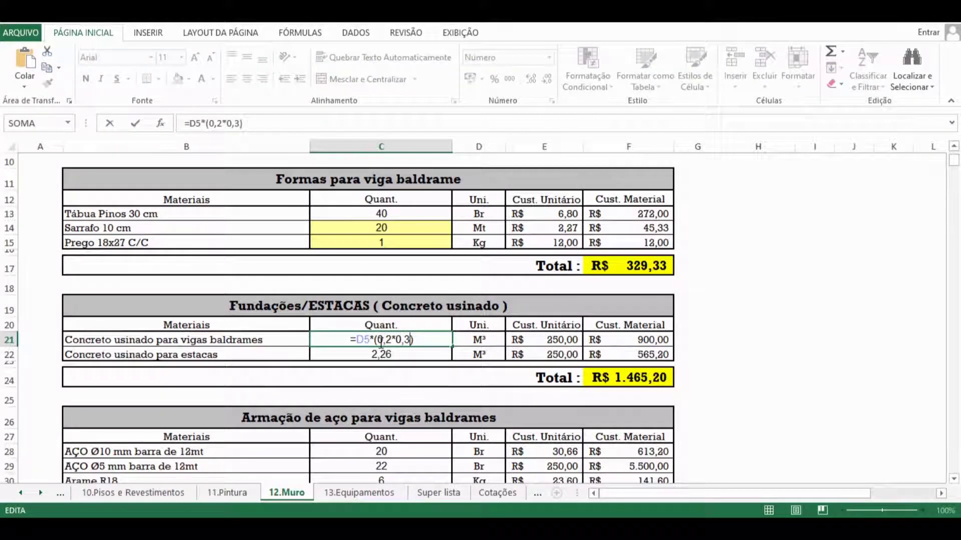
pyautogui.moveTo(382, 341); pyautogui.dragTo(394, 336)
pyautogui.moveTo(392, 338); pyautogui.dragTo(417, 341)
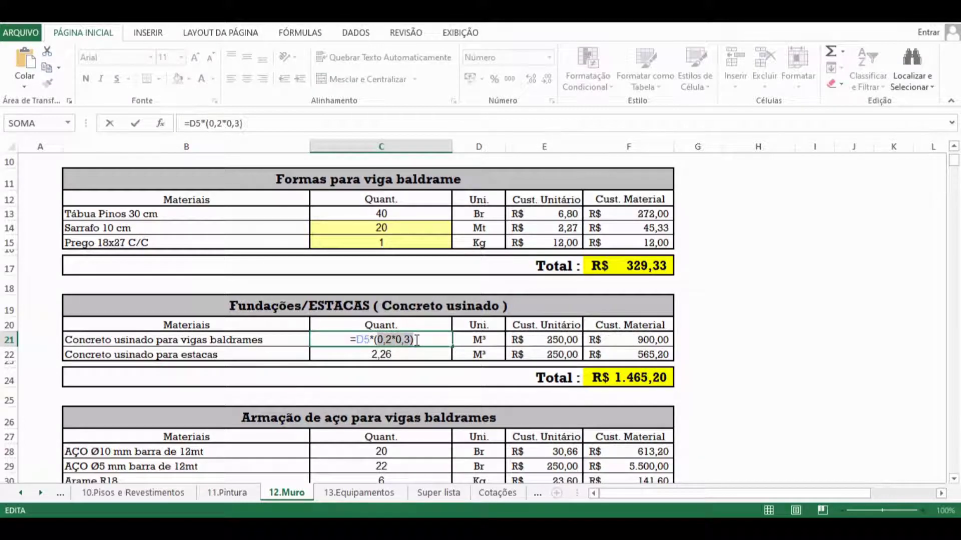
# Compare the C21 formula for Concreto usinado para vigas baldrames with its referenced length input D5, and close the formula unchanged
pyautogui.scroll(3, 435, 285)
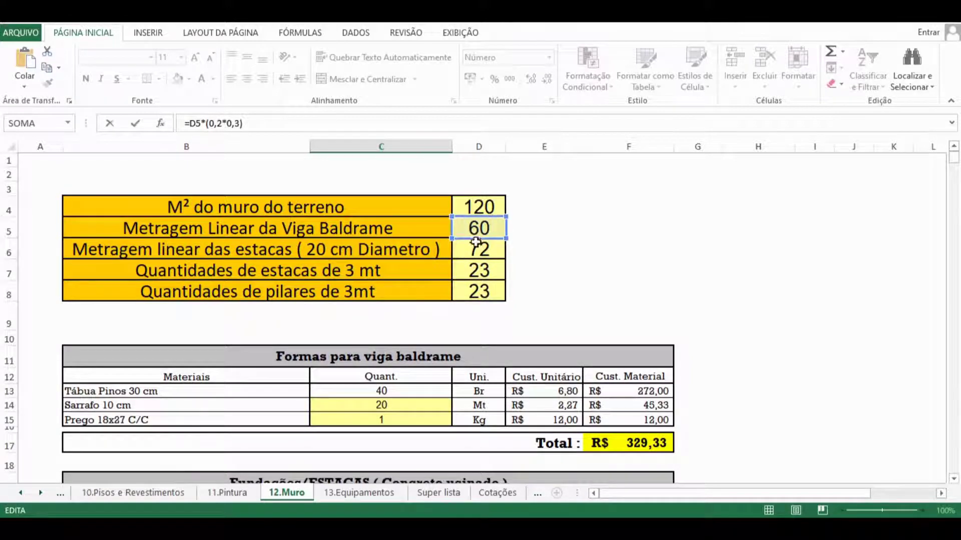
pyautogui.scroll(-3, 476, 242)
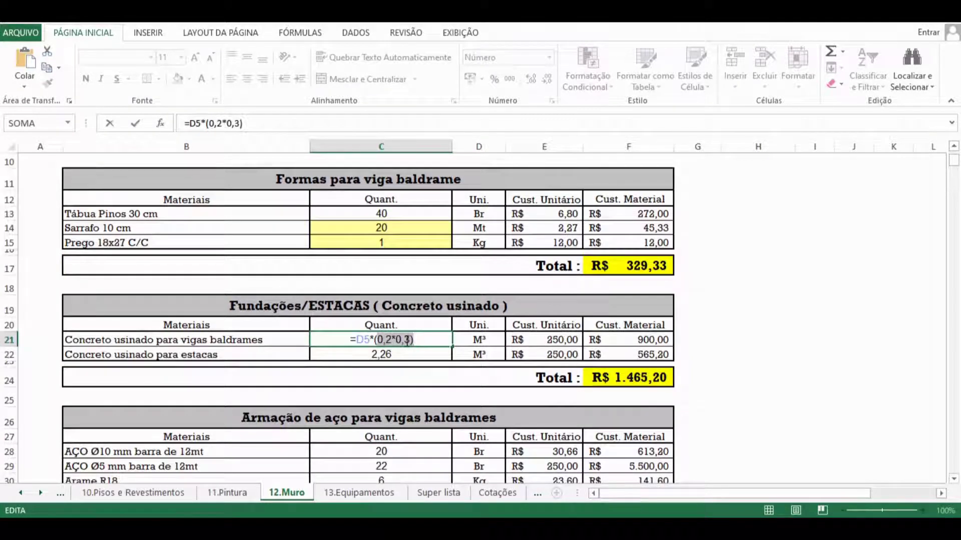
pyautogui.scroll(3, 403, 337)
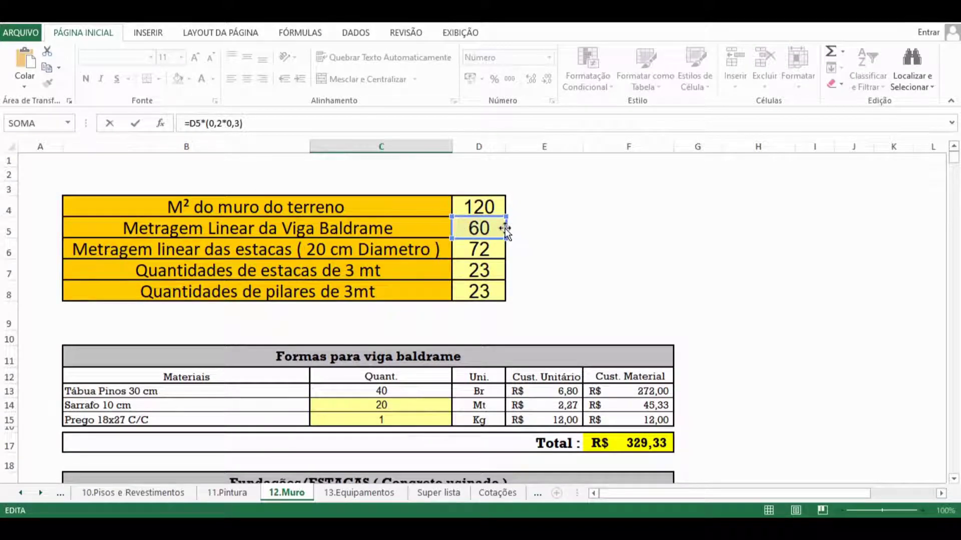
pyautogui.scroll(-1, 510, 227)
pyautogui.scroll(-4, 439, 289)
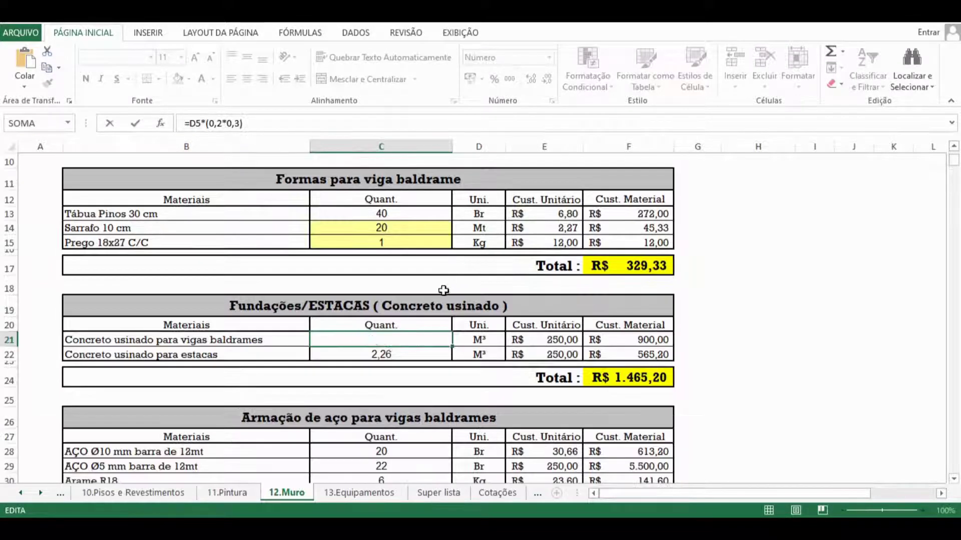
pyautogui.hotkey('ctrl', 'Return')
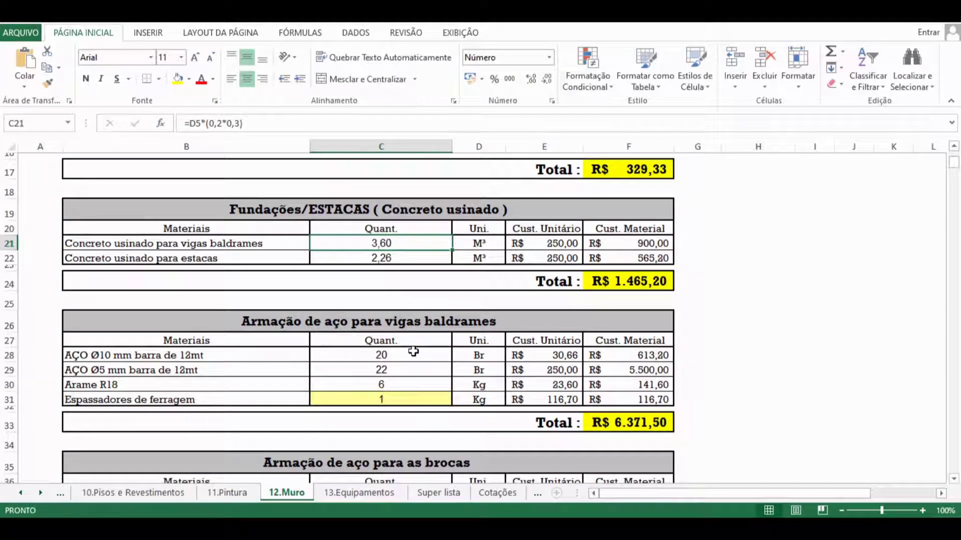
# Examine the beam reinforcement formula in C28 for AÇO Ø10 mm and trace the wall input it references
pyautogui.scroll(-1, 415, 349)
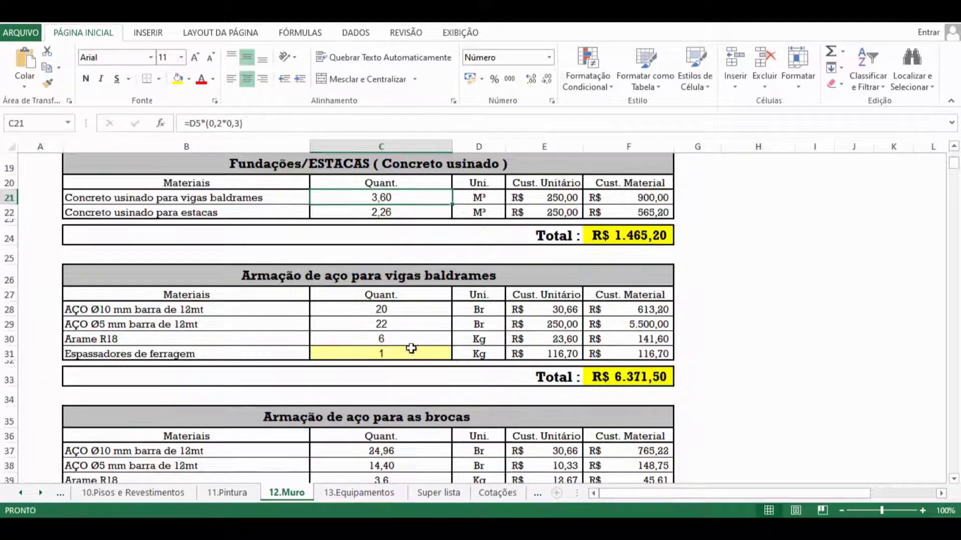
pyautogui.doubleClick(419, 312)
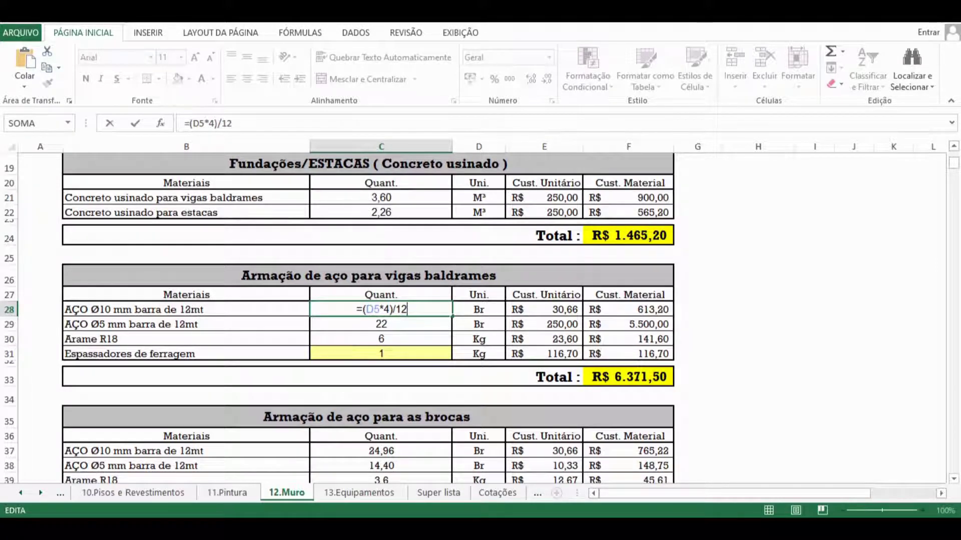
pyautogui.click(220, 528)
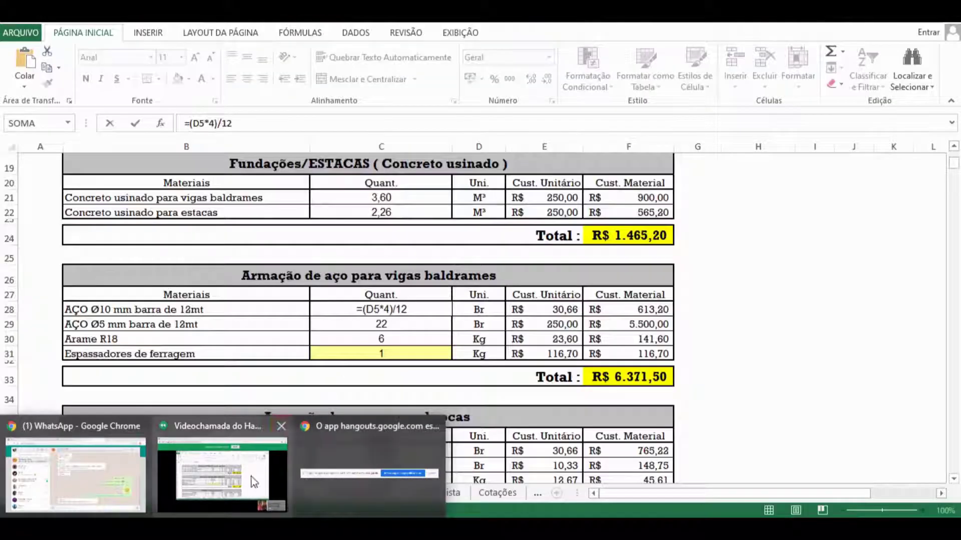
pyautogui.click(430, 312)
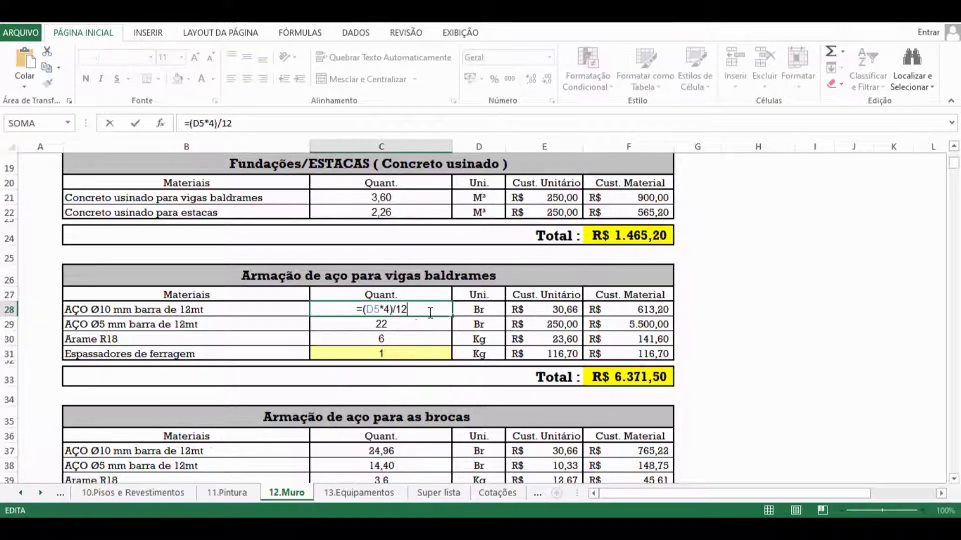
pyautogui.press('Return')
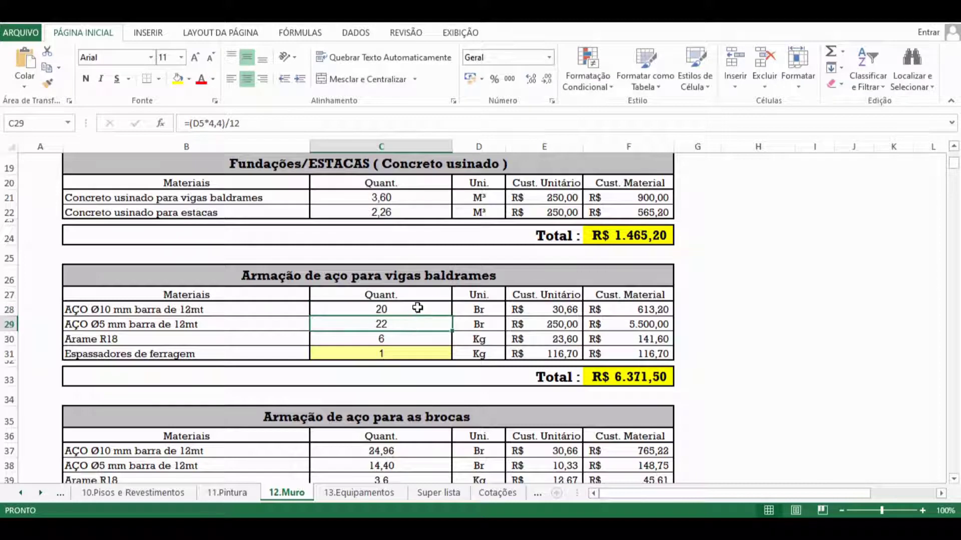
pyautogui.doubleClick(418, 308)
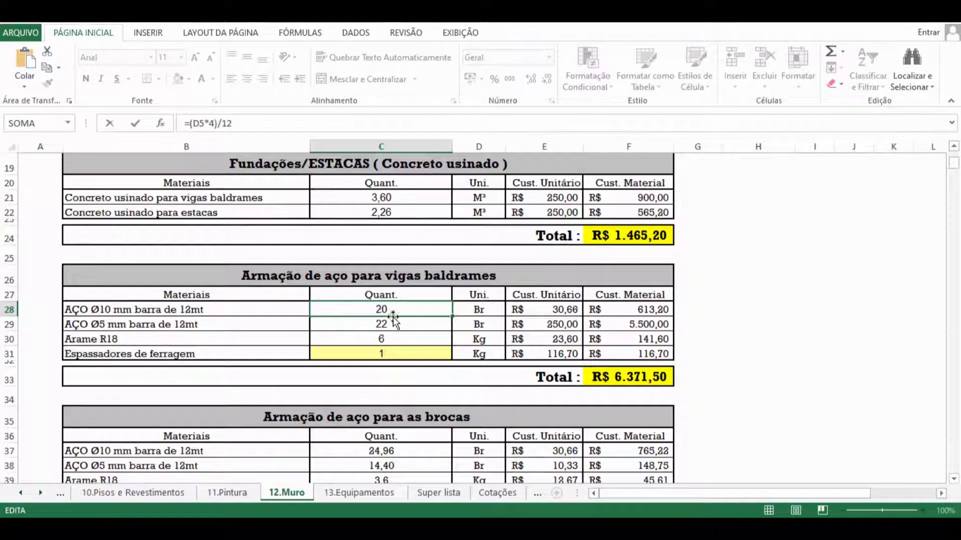
pyautogui.scroll(6, 393, 316)
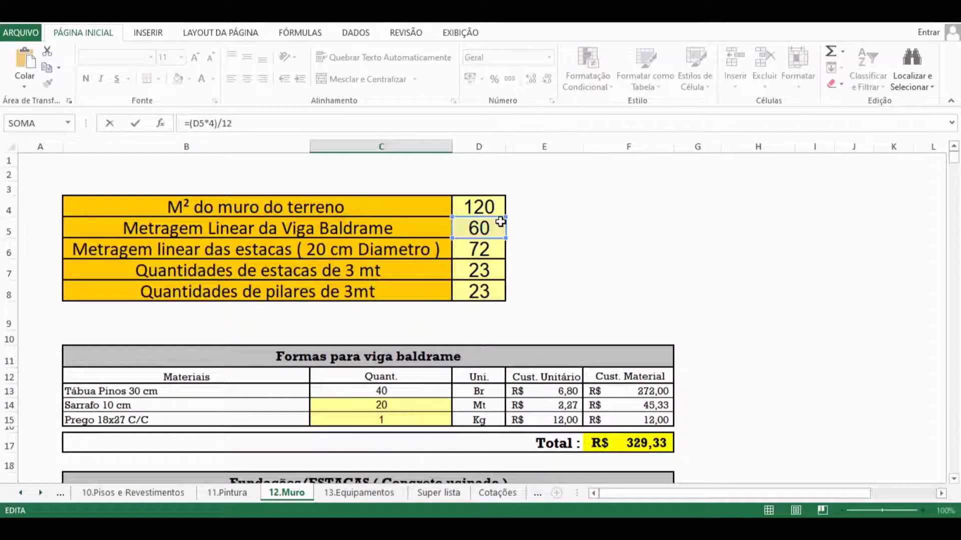
pyautogui.scroll(-7, 500, 221)
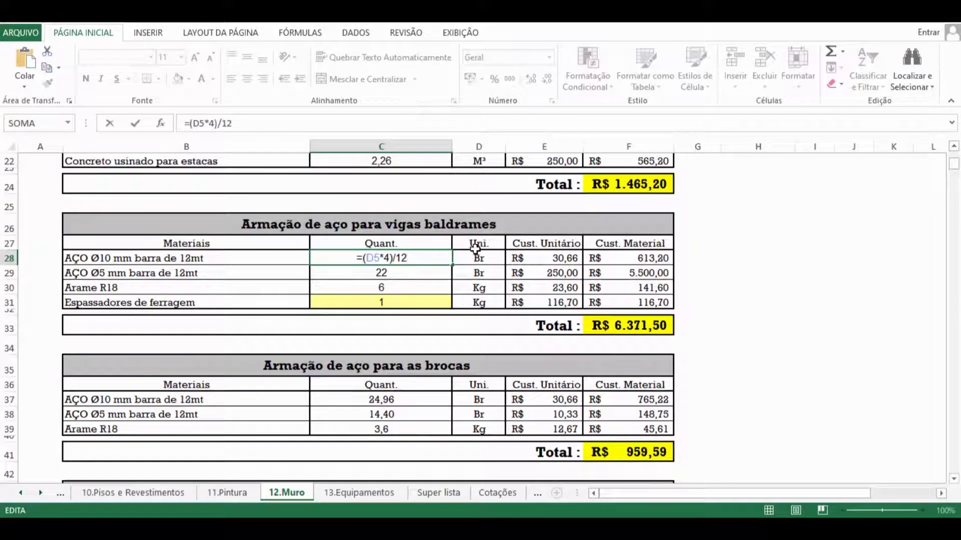
pyautogui.click(493, 260)
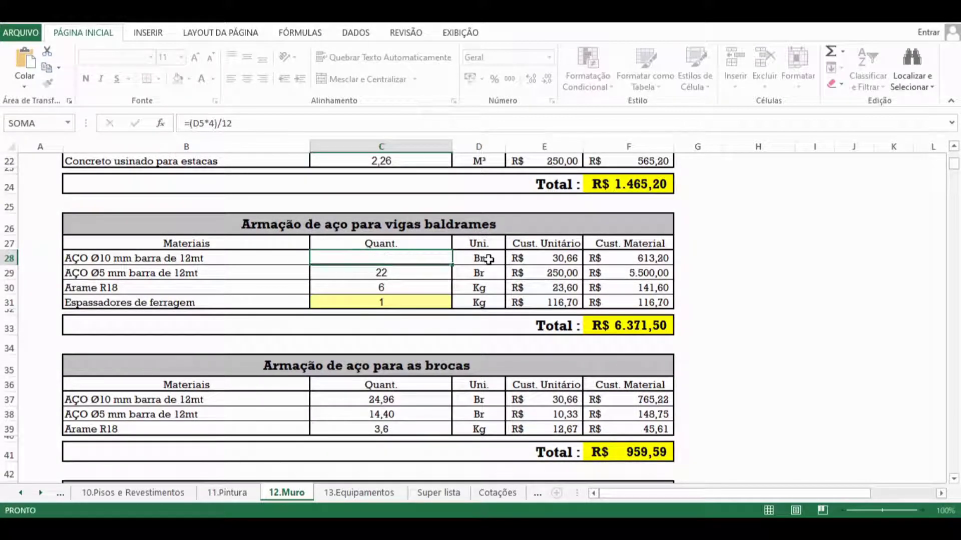
# Open the beam reinforcement formula in C29 for AÇO Ø5 mm, highlight its 4,4 factor and close it unchanged
pyautogui.doubleClick(412, 274)
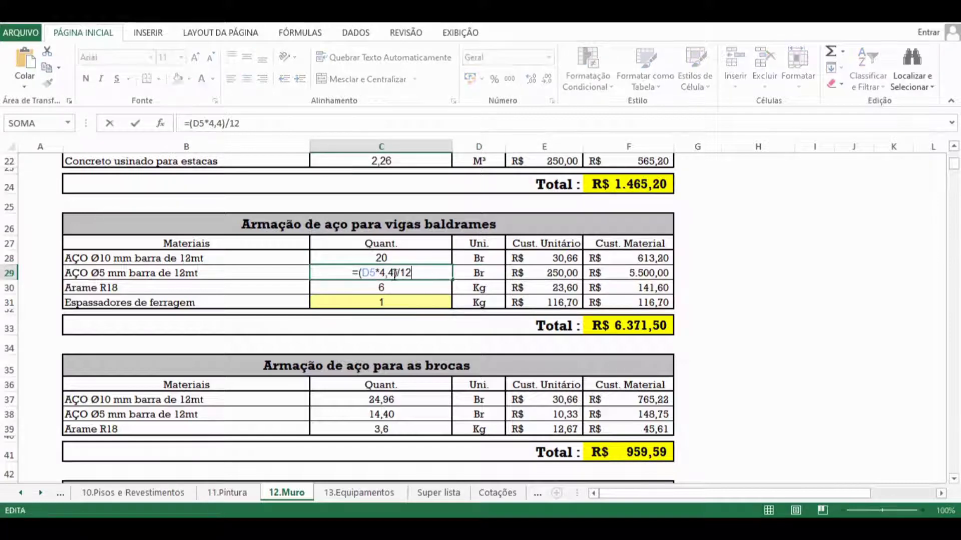
pyautogui.moveTo(396, 274); pyautogui.dragTo(377, 272)
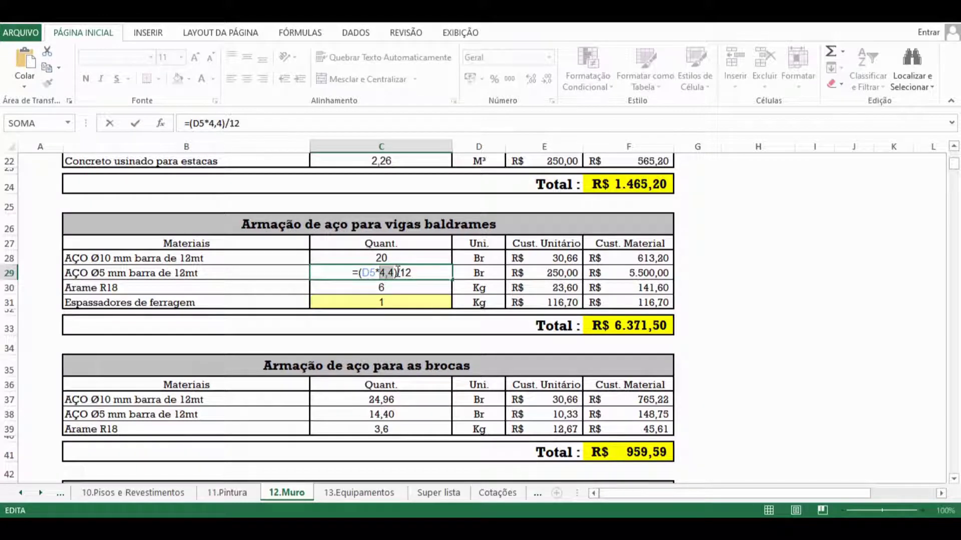
pyautogui.click(479, 273)
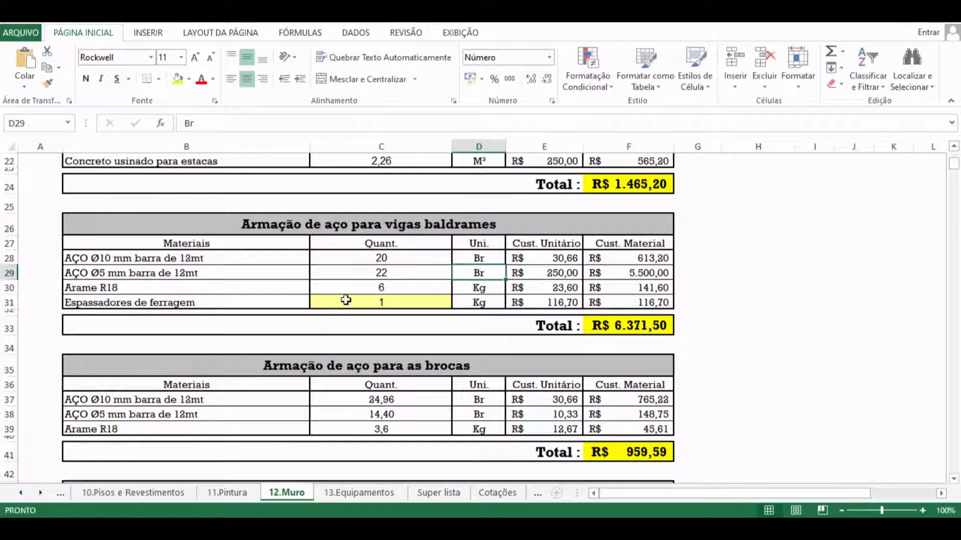
# Examine the Arame R18 quantity formula in C30 and trace the wall input it references, leaving the formula unchanged
pyautogui.doubleClick(377, 288)
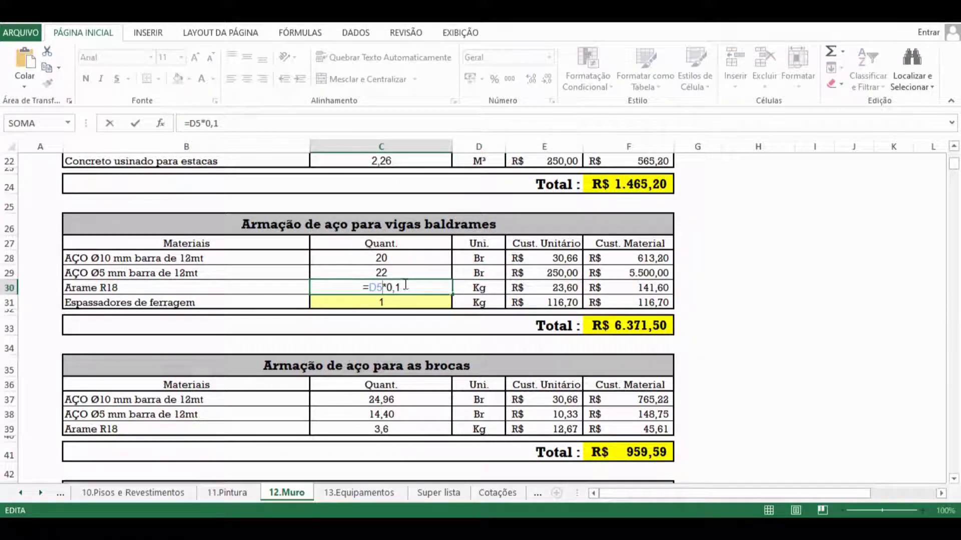
pyautogui.scroll(7, 396, 296)
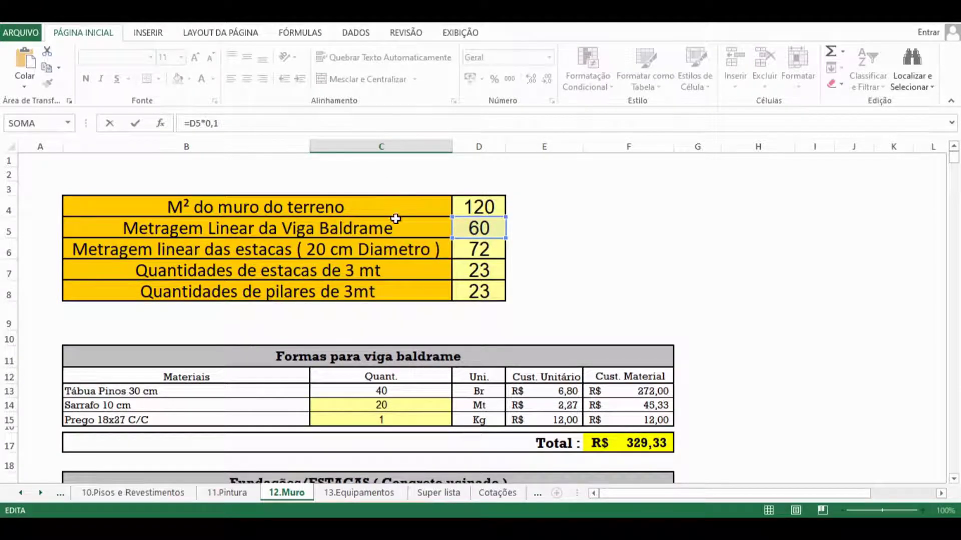
pyautogui.scroll(-4, 459, 242)
pyautogui.scroll(-3, 460, 248)
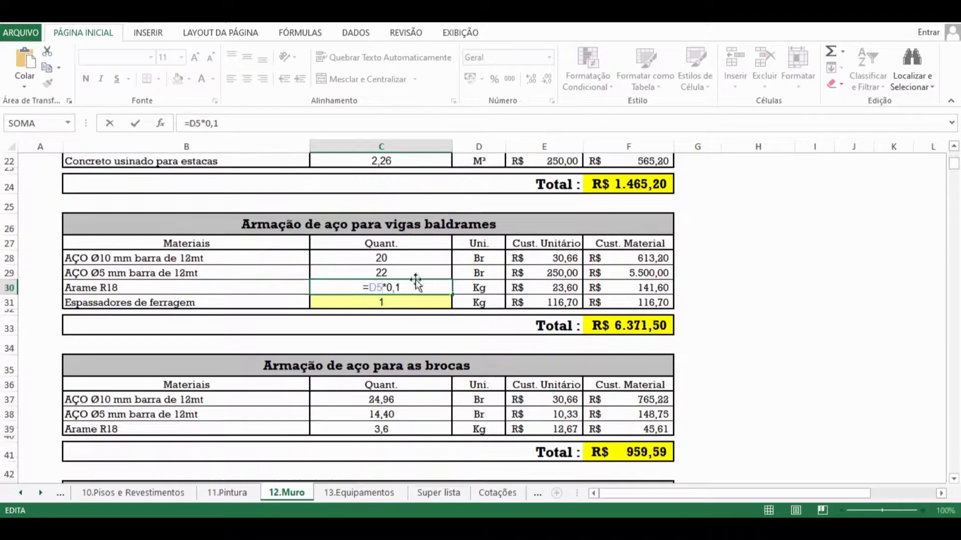
pyautogui.hotkey('ctrl', 'Return')
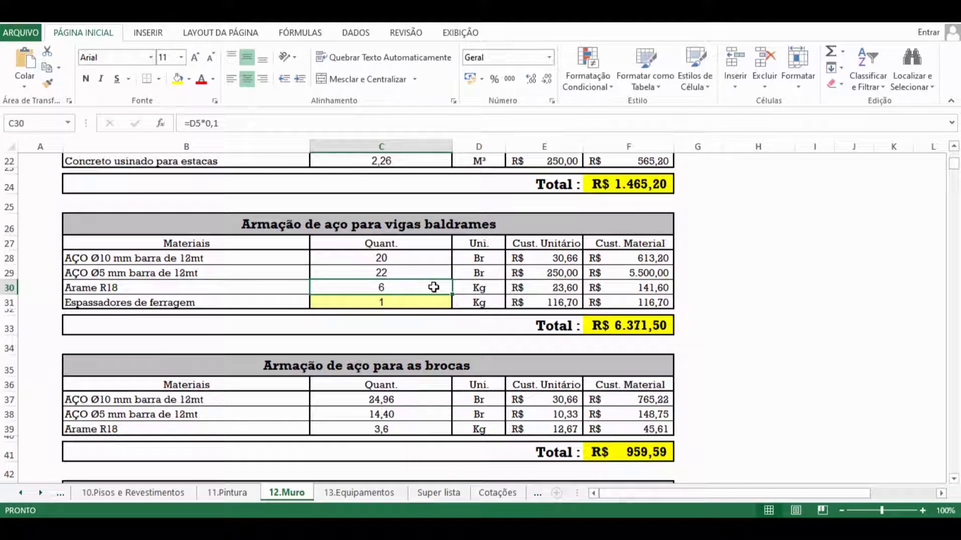
# Inspect the manually entered Espassadores de ferragem quantity in C31 without changing it, and return to the Arame R18 quantity in C30
pyautogui.doubleClick(392, 298)
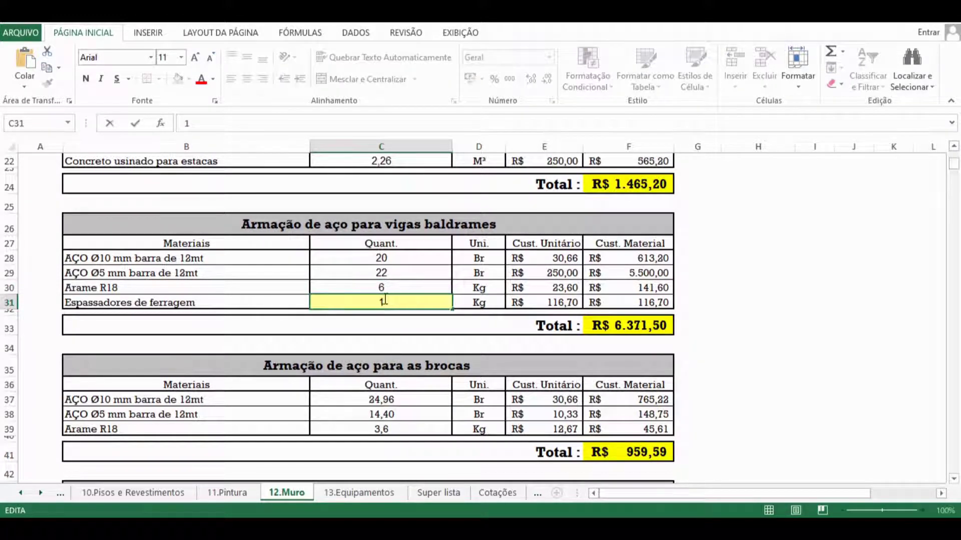
pyautogui.doubleClick(384, 302)
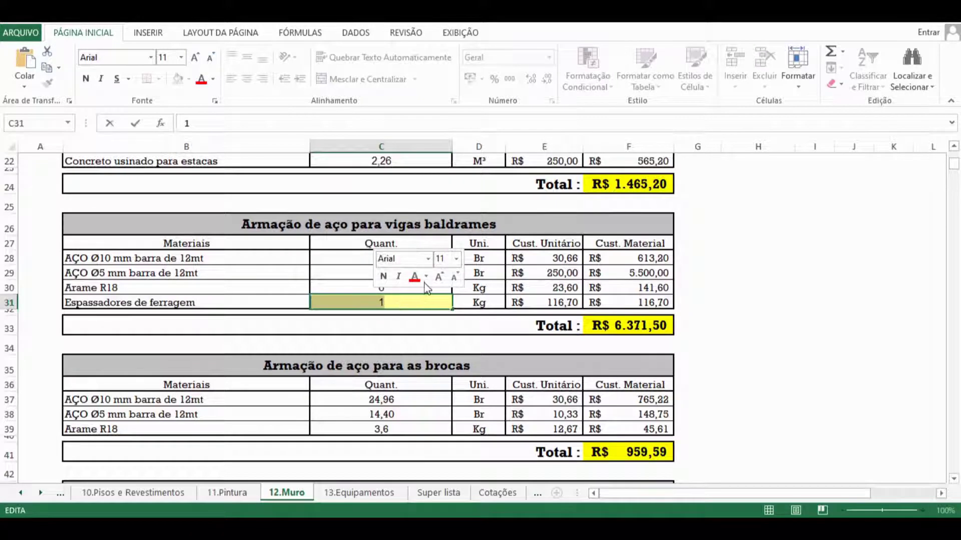
pyautogui.click(343, 283)
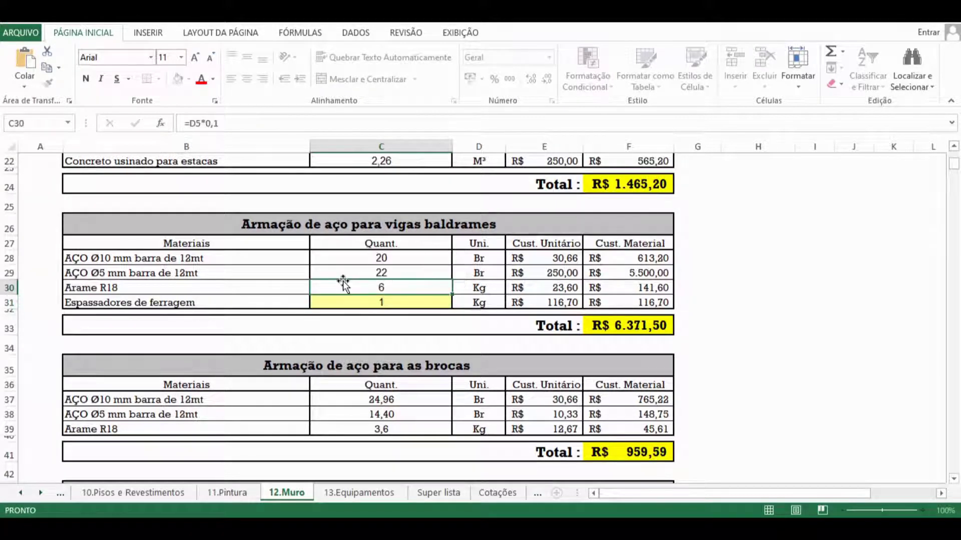
pyautogui.doubleClick(386, 300)
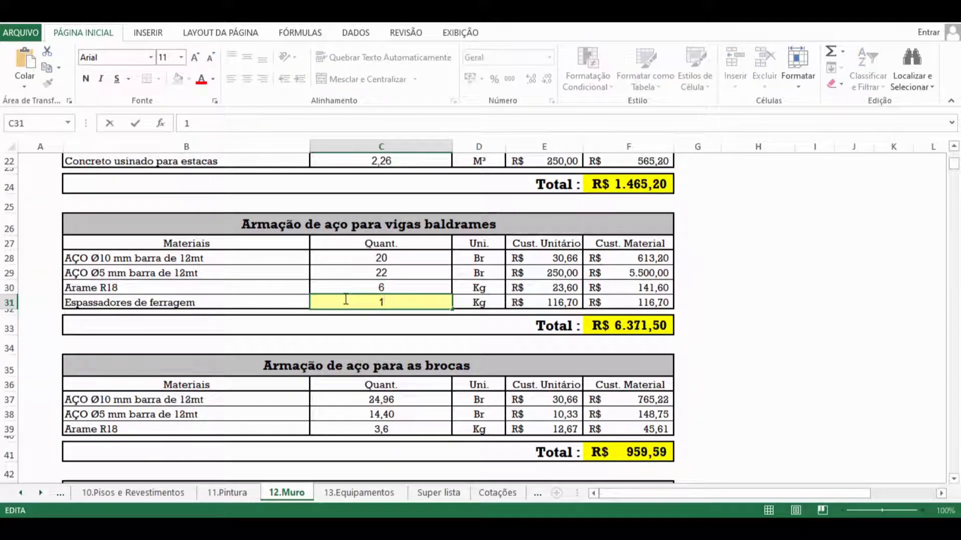
pyautogui.press('Escape')
pyautogui.click(398, 276)
pyautogui.click(388, 292)
# Open the AÇO Ø10 mm formula in C37 under Armação de aço para as brocas and trace its D6 reference to the wall inputs
pyautogui.scroll(-2, 397, 290)
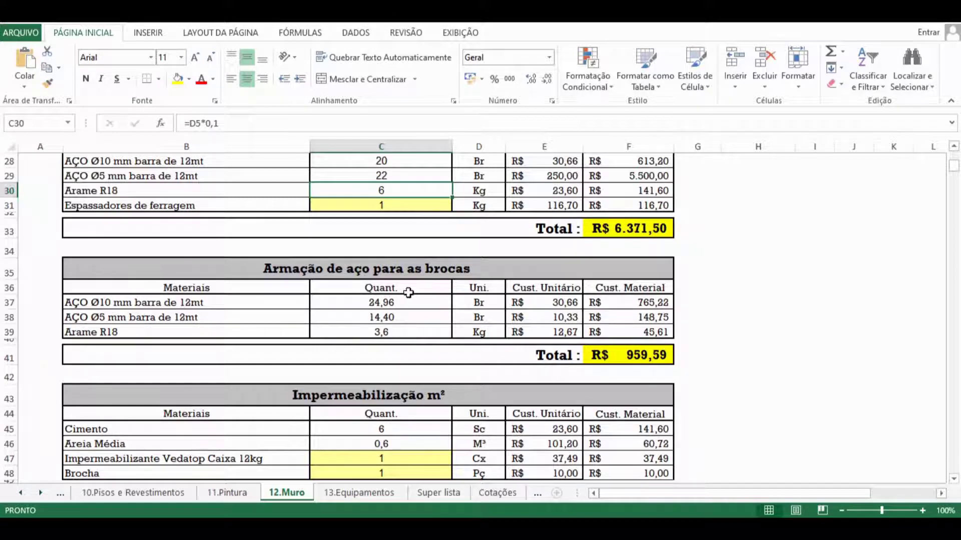
pyautogui.doubleClick(405, 303)
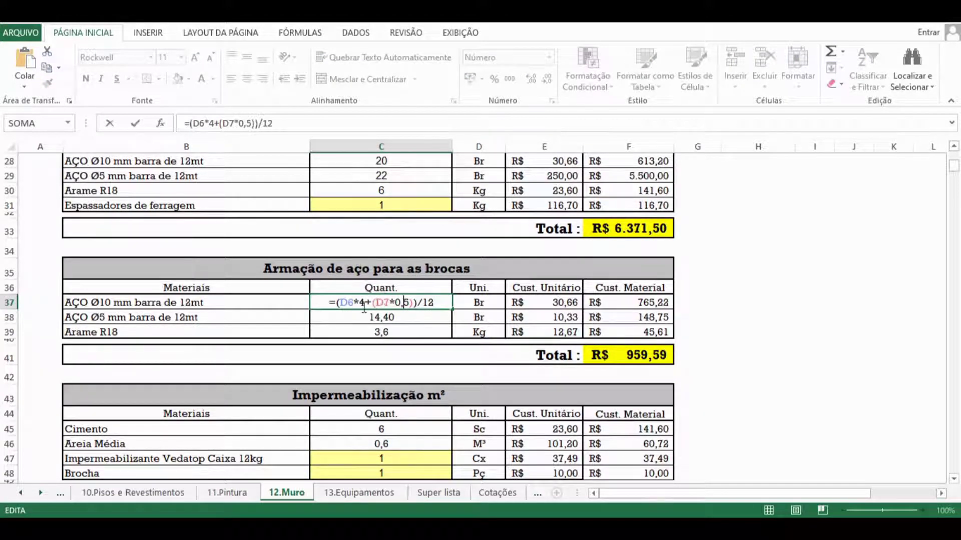
pyautogui.scroll(8, 365, 301)
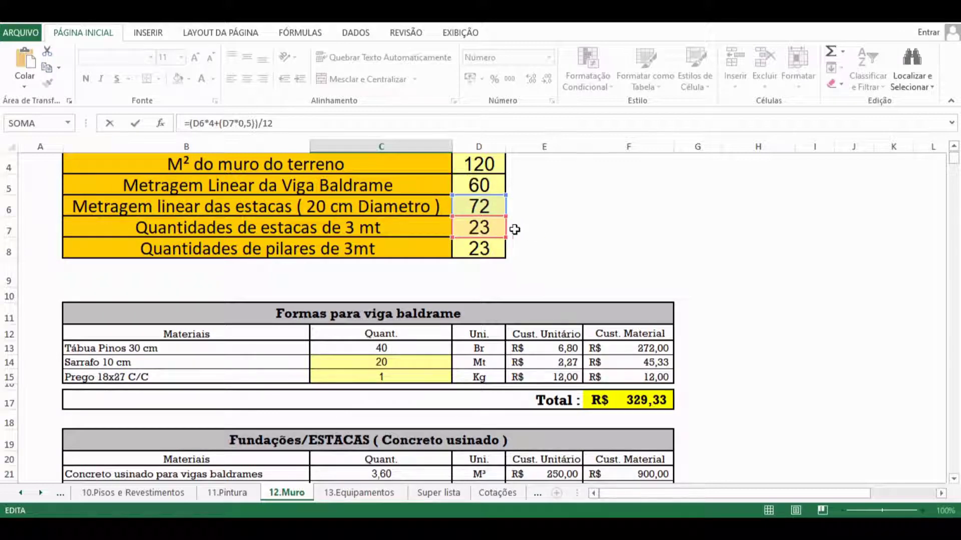
pyautogui.scroll(-7, 359, 274)
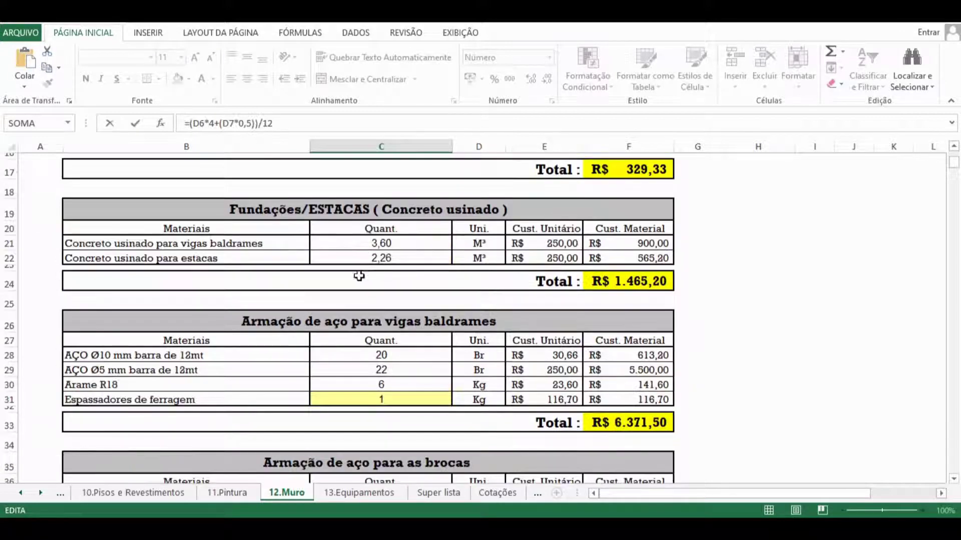
pyautogui.scroll(-1, 371, 289)
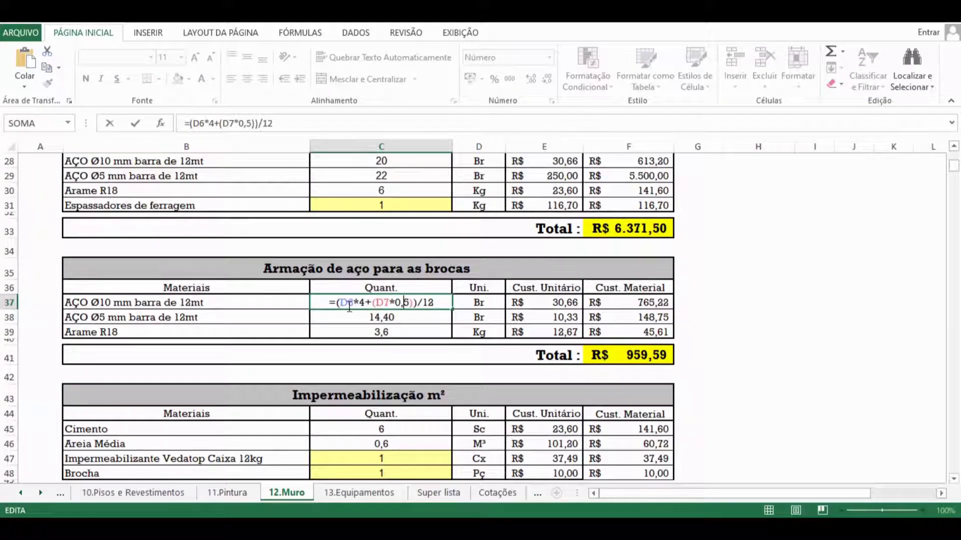
pyautogui.scroll(8, 458, 215)
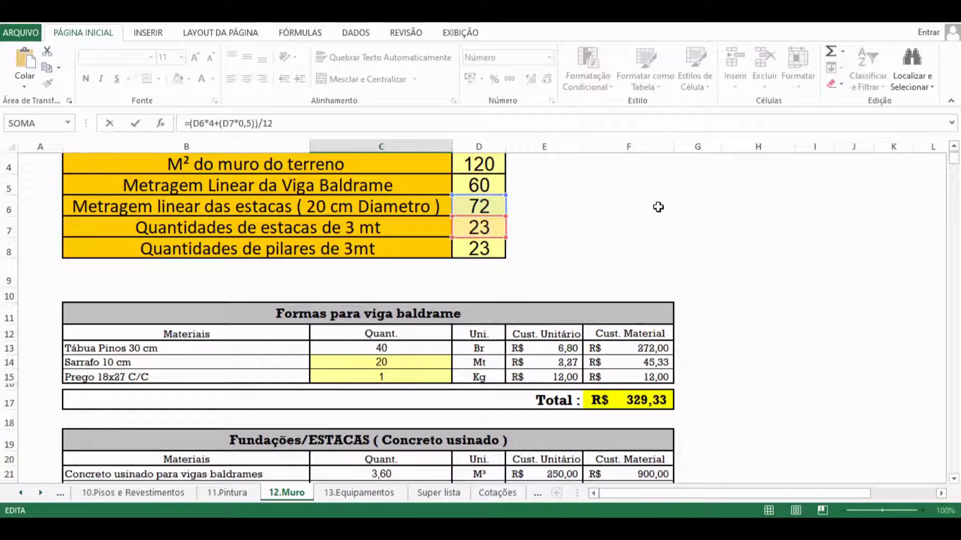
pyautogui.scroll(-8, 385, 290)
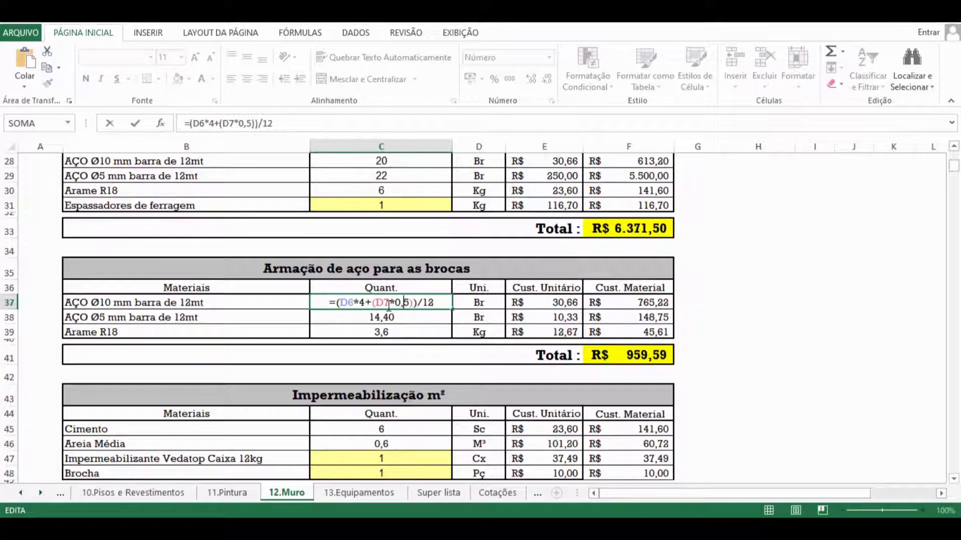
# Trace the D7*0,5 term of the C37 formula to the Quantidades de estacas de 3 mt input
pyautogui.scroll(9, 392, 307)
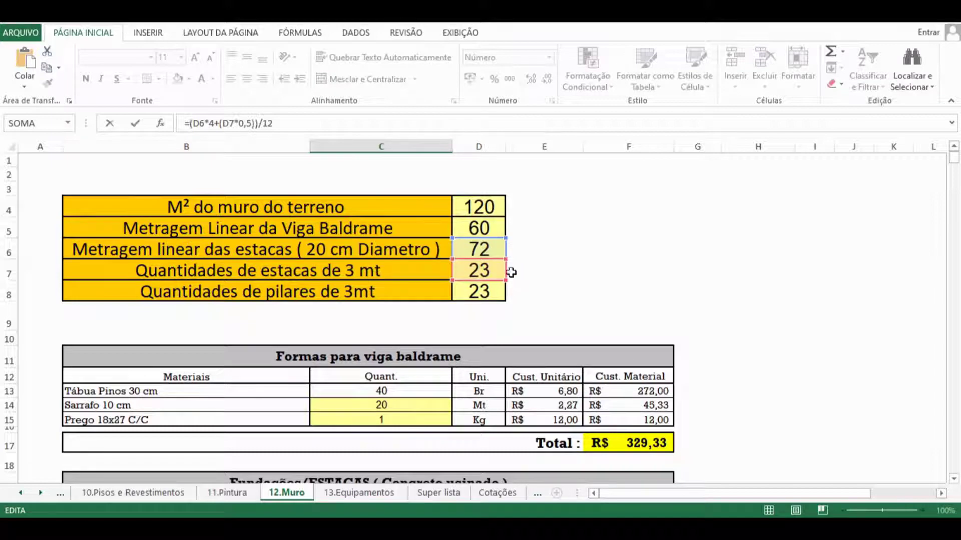
pyautogui.scroll(-5, 425, 320)
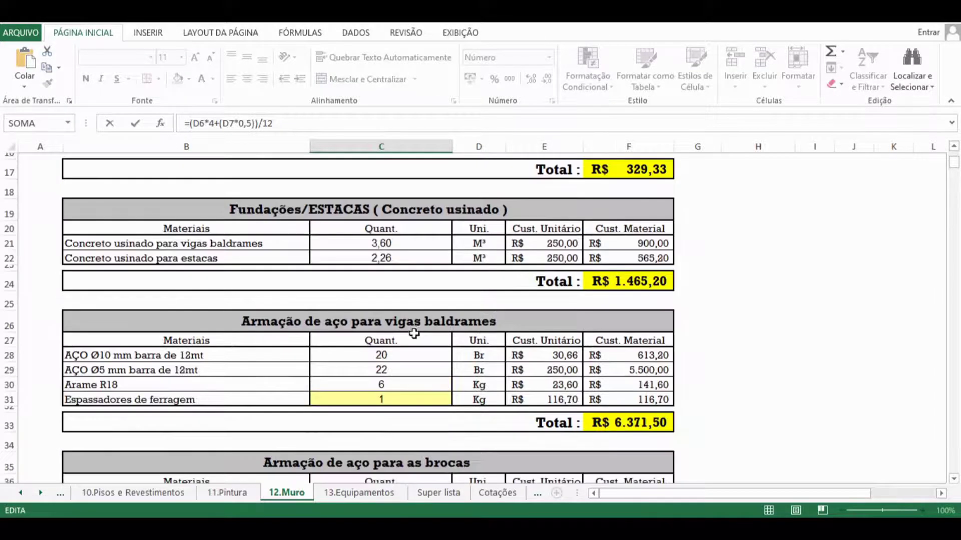
pyautogui.scroll(-4, 413, 334)
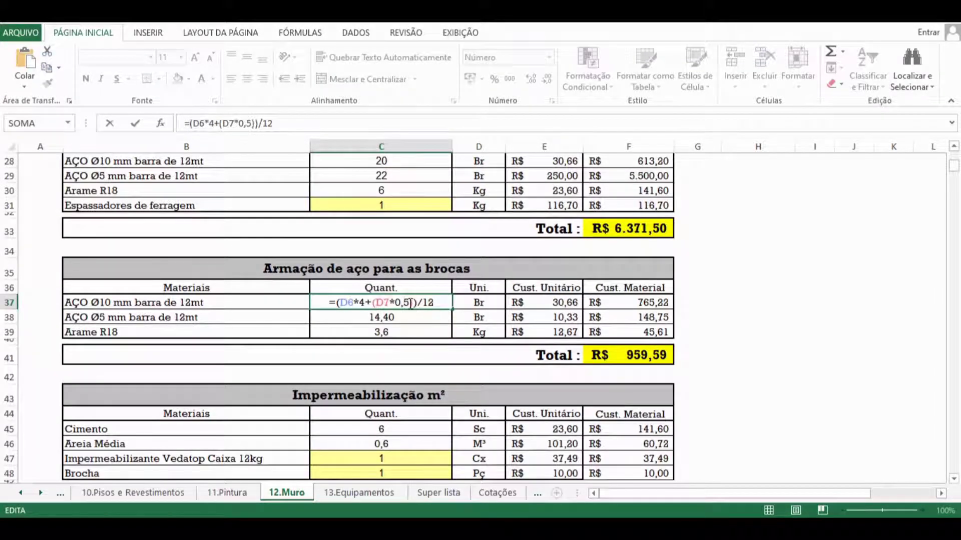
pyautogui.scroll(5, 443, 298)
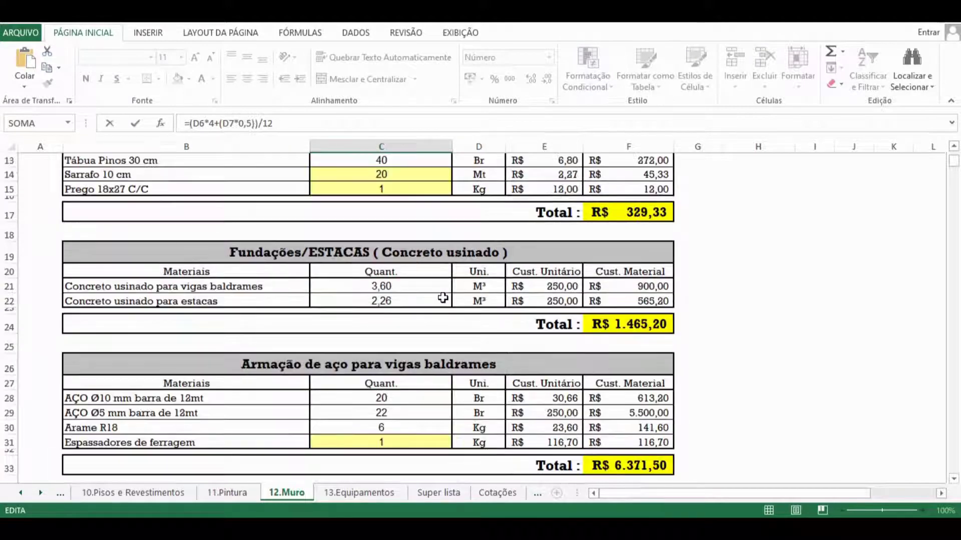
pyautogui.scroll(4, 443, 298)
pyautogui.scroll(-8, 443, 299)
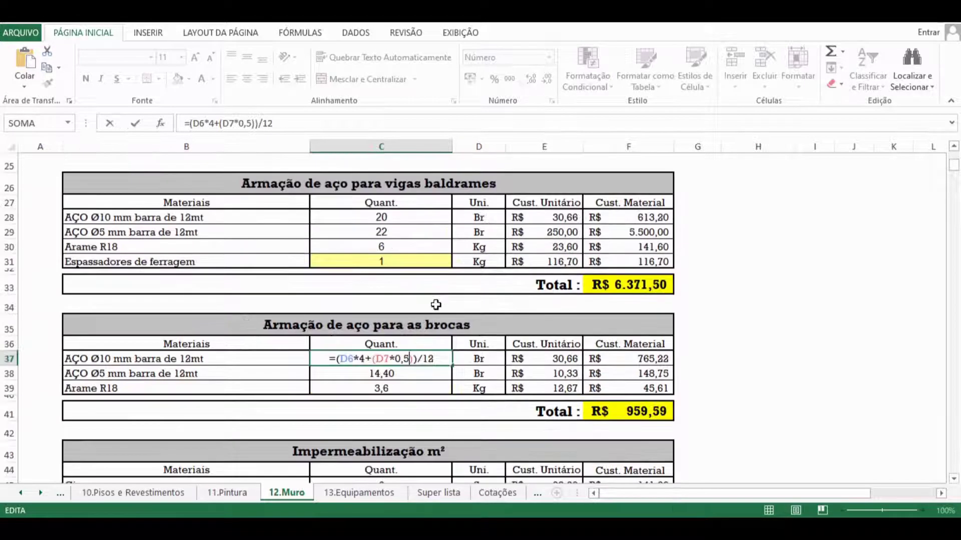
pyautogui.scroll(8, 421, 310)
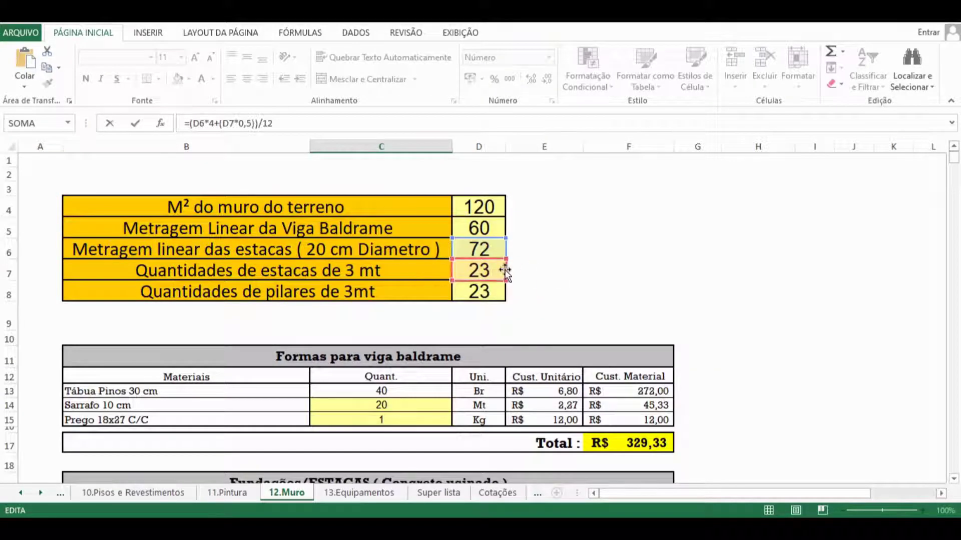
pyautogui.scroll(-8, 468, 270)
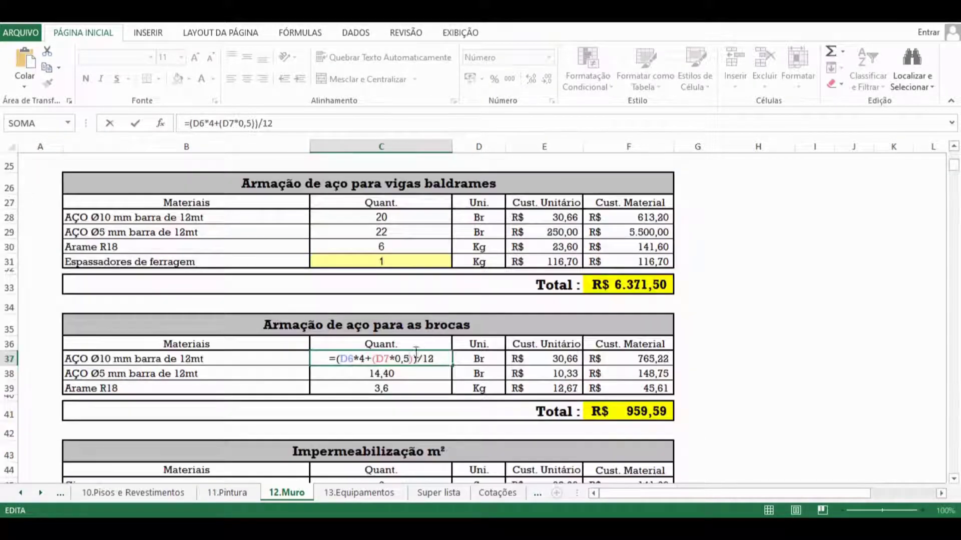
pyautogui.scroll(6, 452, 250)
pyautogui.scroll(2, 457, 223)
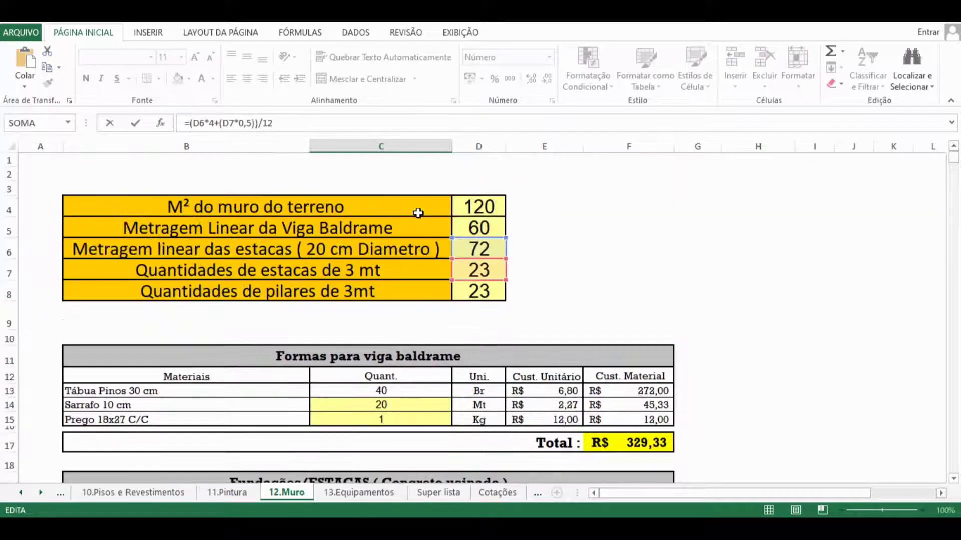
# Return to C37, highlight the body of its formula through the division by 12, and close it without editing
pyautogui.scroll(-10, 434, 261)
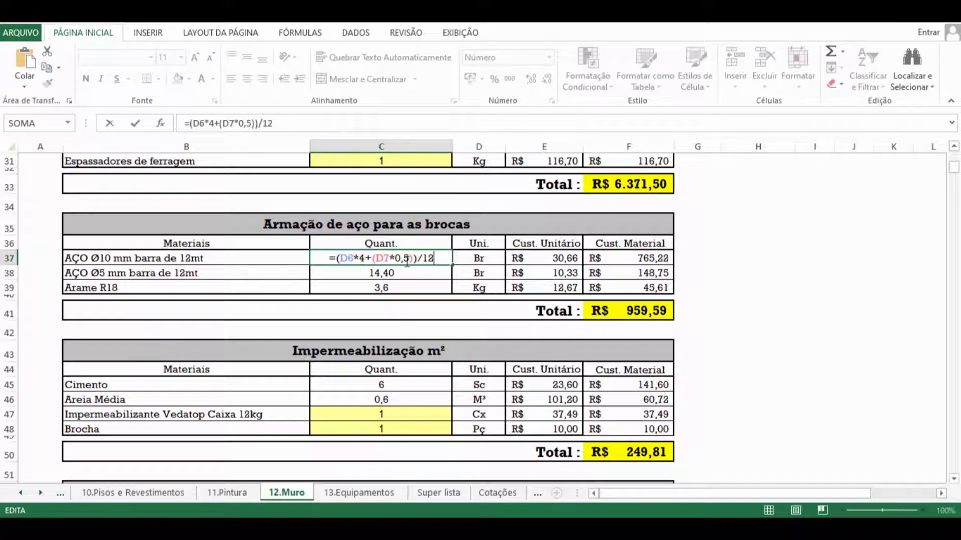
pyautogui.moveTo(343, 257); pyautogui.dragTo(432, 256)
pyautogui.click(437, 257)
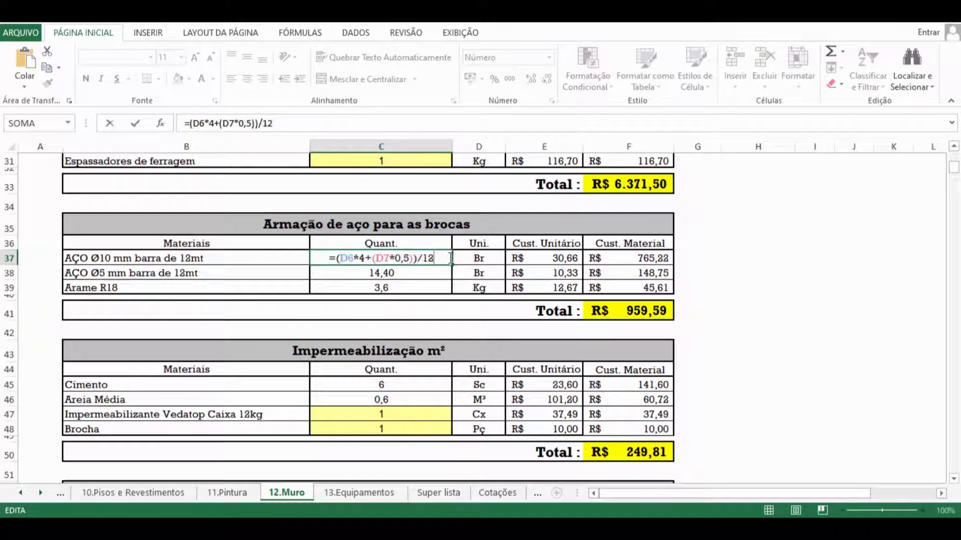
pyautogui.press('Return')
# Compare the brocas reinforcement formulas in C38 for AÇO Ø5 mm and C37 for AÇO Ø10 mm without editing them
pyautogui.doubleClick(386, 276)
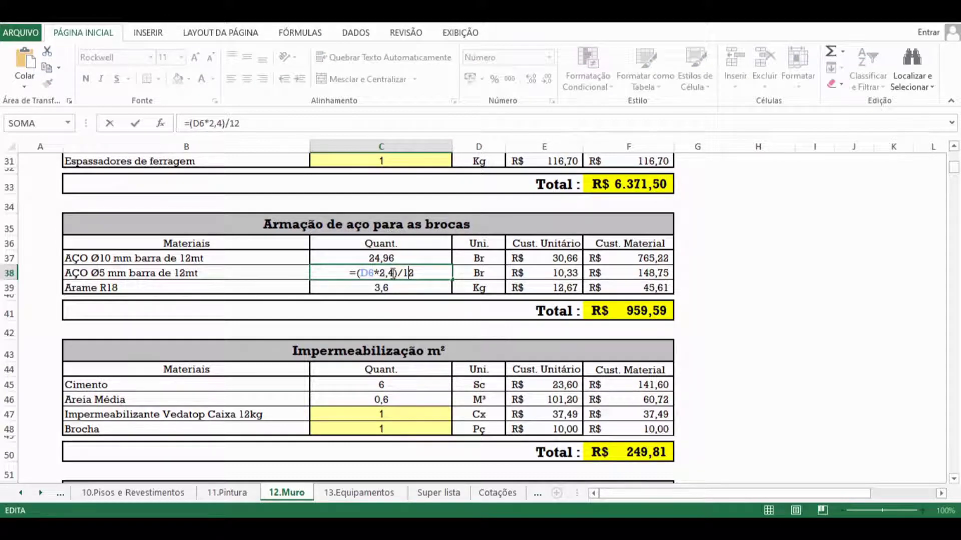
pyautogui.doubleClick(389, 258)
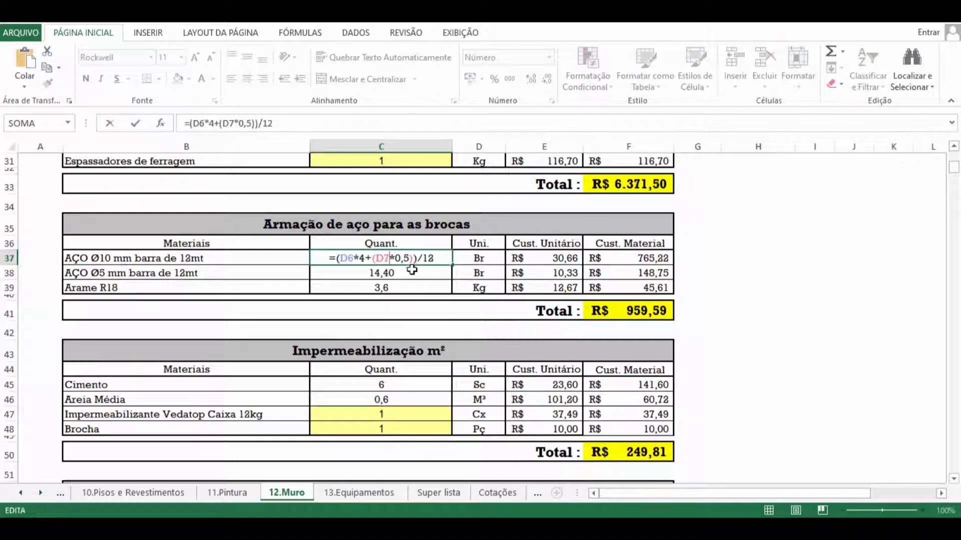
pyautogui.press('Escape')
# Highlight the 20 cm Diametro text in the Metragem linear das estacas label in B6 and close the cell without editing
pyautogui.scroll(10, 401, 279)
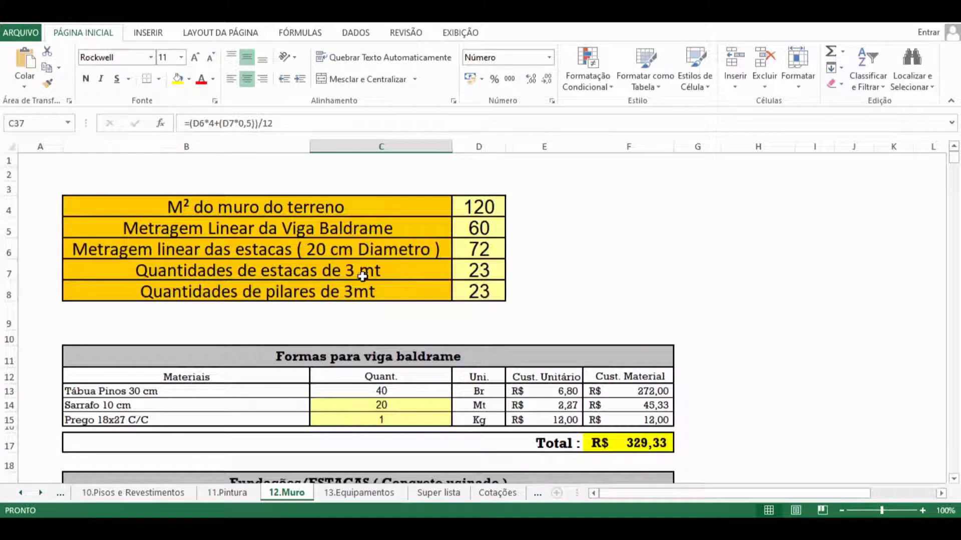
pyautogui.click(319, 246)
pyautogui.doubleClick(347, 249)
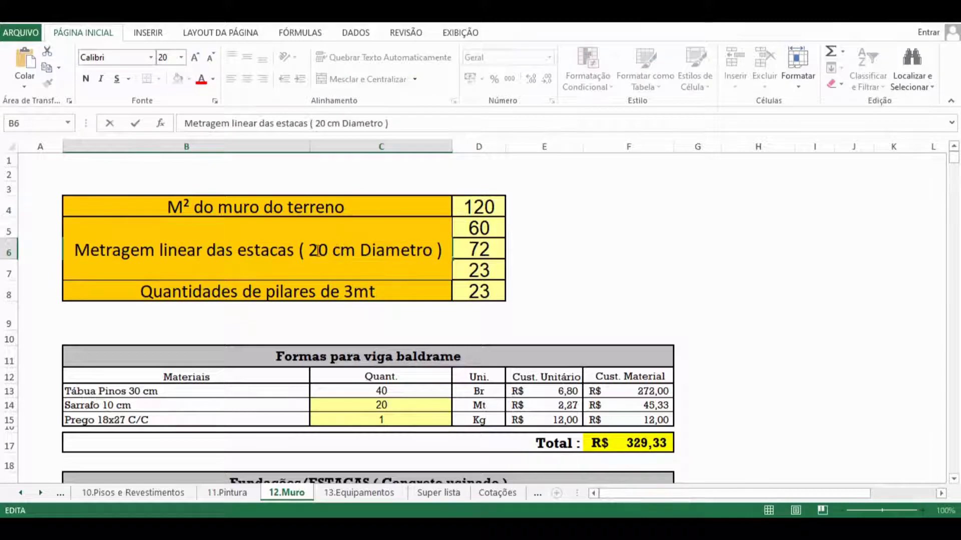
pyautogui.moveTo(419, 249); pyautogui.dragTo(308, 248)
pyautogui.press('Escape')
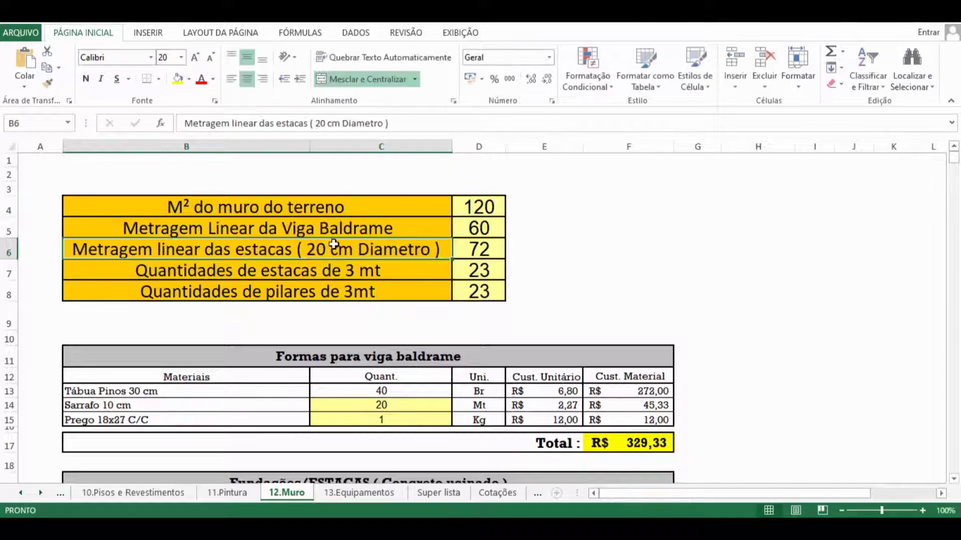
# Examine the AÇO Ø5 mm quantity formula in C38 of the brocas reinforcement table
pyautogui.scroll(-11, 343, 258)
pyautogui.scroll(-1, 392, 270)
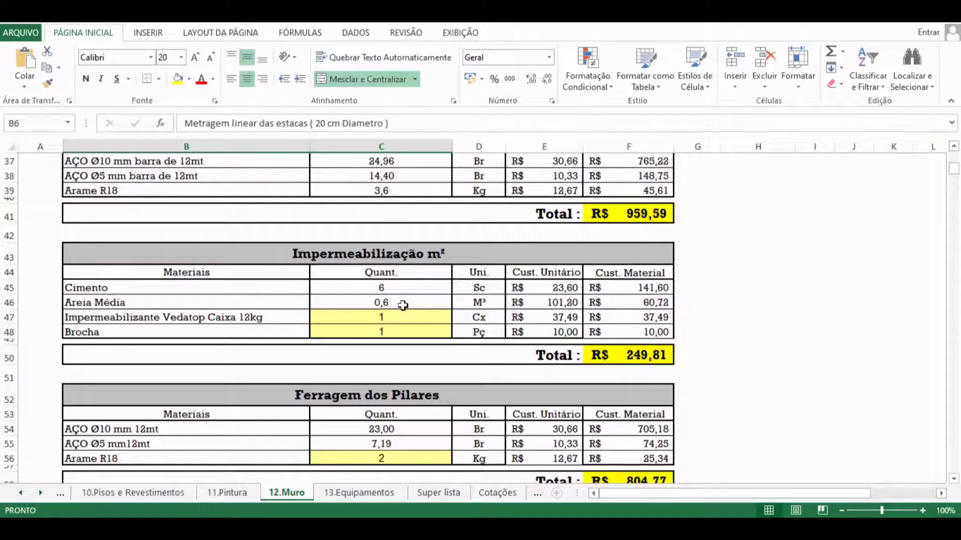
pyautogui.scroll(2, 395, 295)
pyautogui.doubleClick(410, 276)
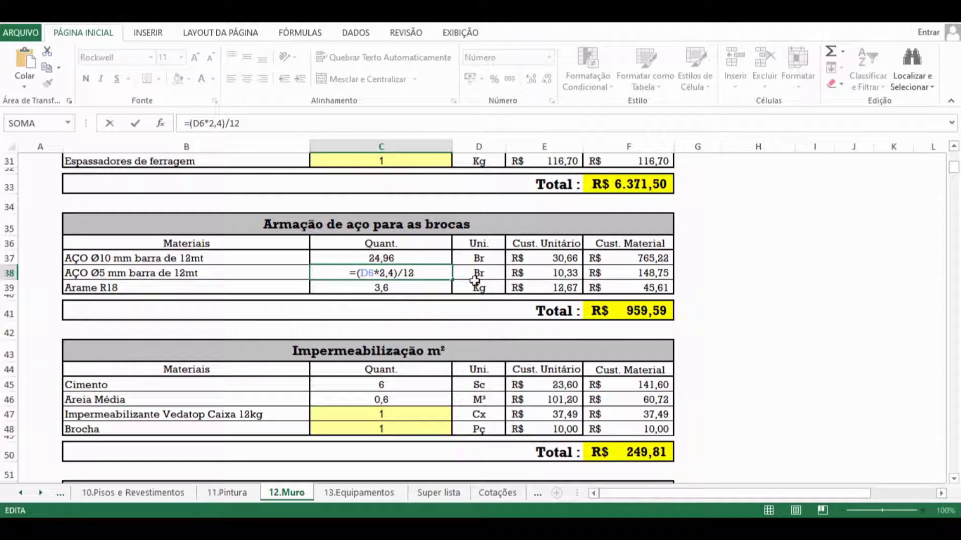
# Change the Arame R18 quantity formula in C39 of the brocas table to =D6*0,100
pyautogui.doubleClick(413, 287)
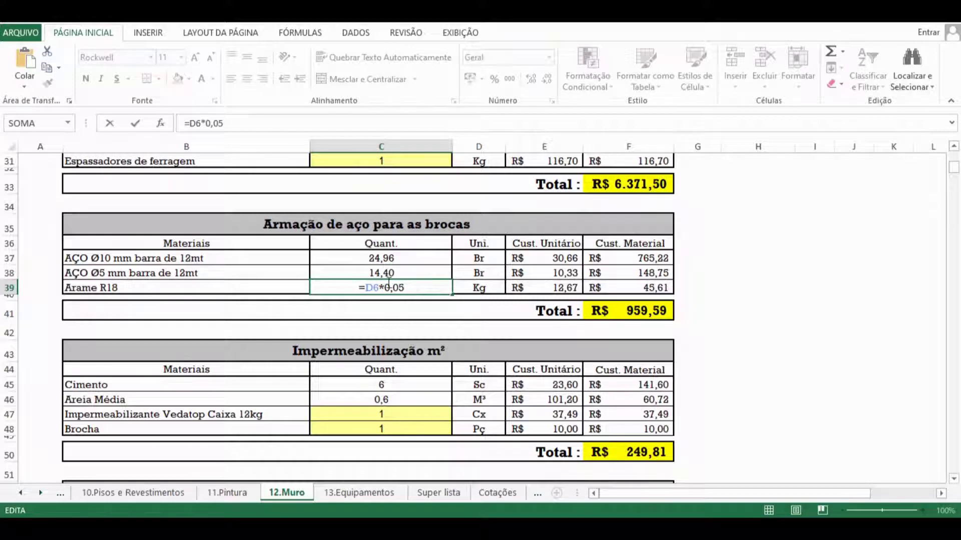
pyautogui.moveTo(400, 289); pyautogui.dragTo(397, 291)
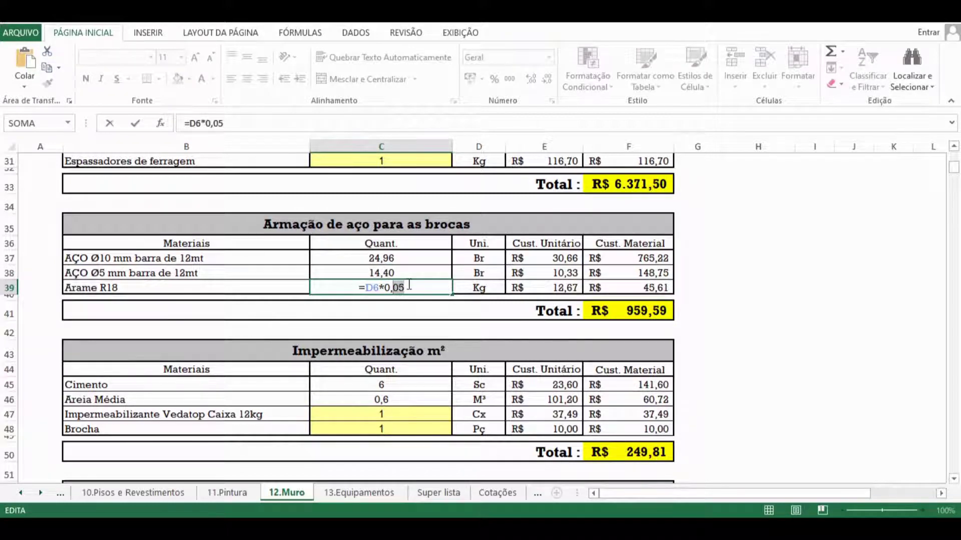
pyautogui.write('0')
pyautogui.press('BackSpace')
pyautogui.press('BackSpace')
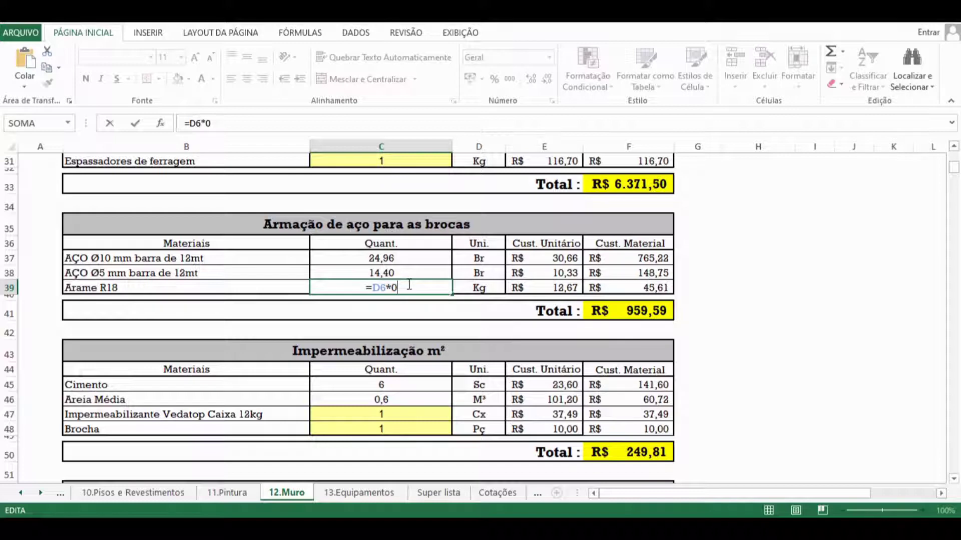
pyautogui.write(',100')
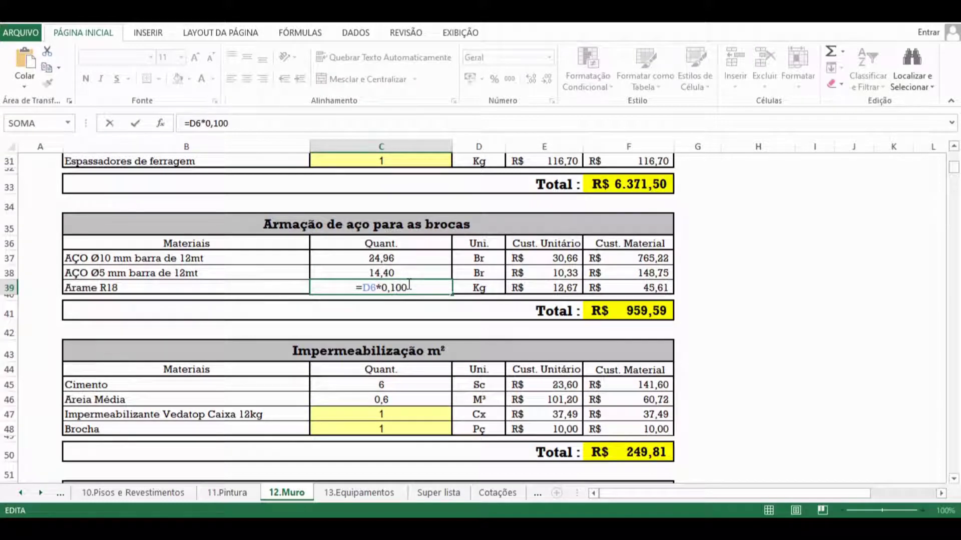
pyautogui.press('Return')
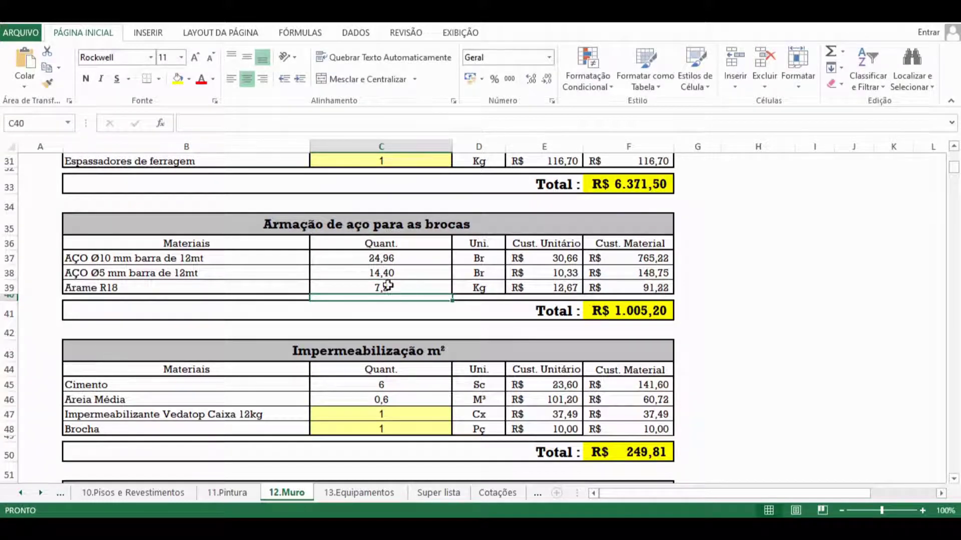
# Reopen the Arame R18 formula in C39, trace its D6 reference to the wall inputs, and close it without editing
pyautogui.click(408, 272)
pyautogui.click(395, 286)
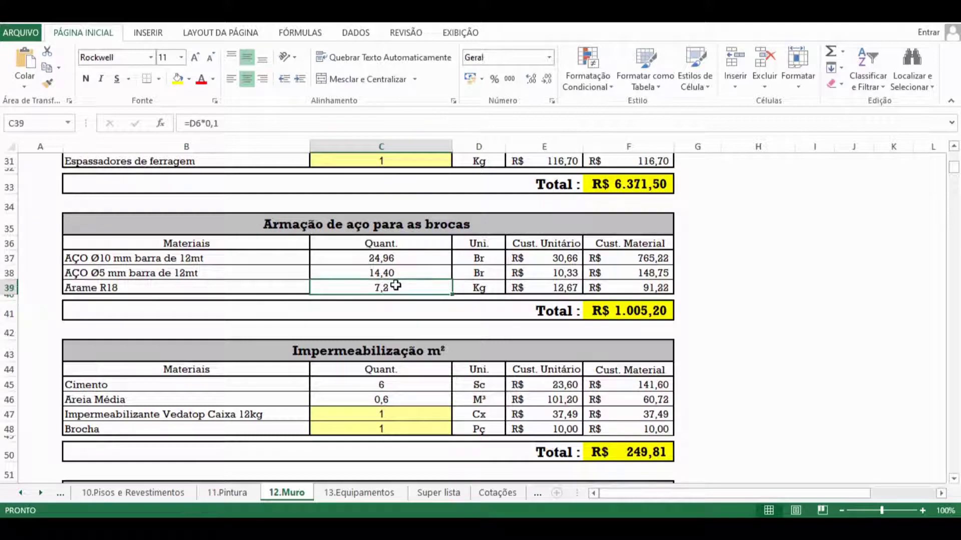
pyautogui.doubleClick(397, 287)
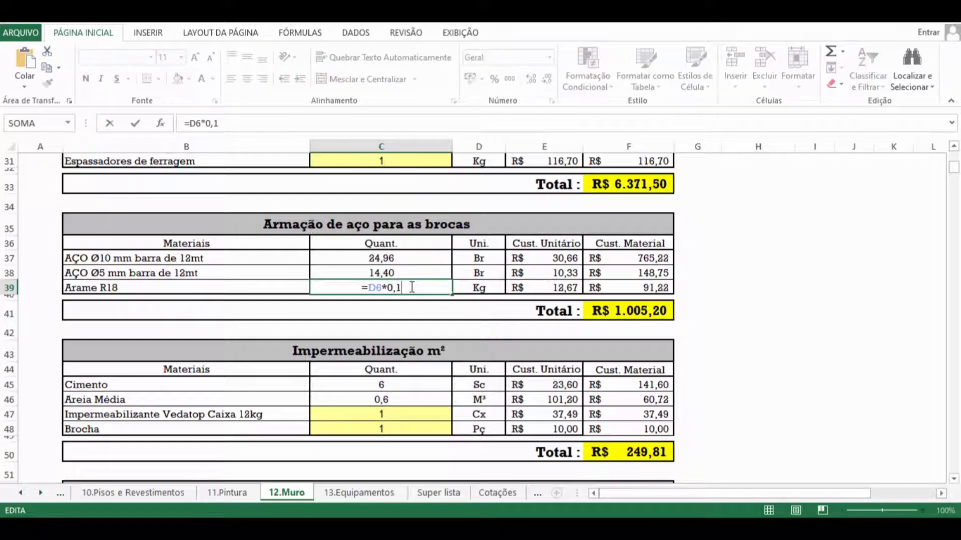
pyautogui.scroll(10, 409, 288)
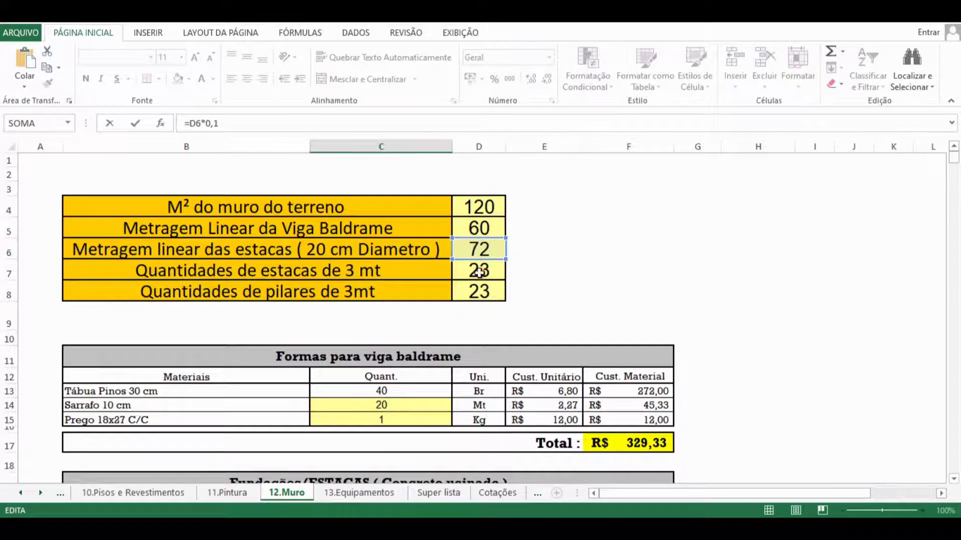
pyautogui.scroll(-11, 475, 250)
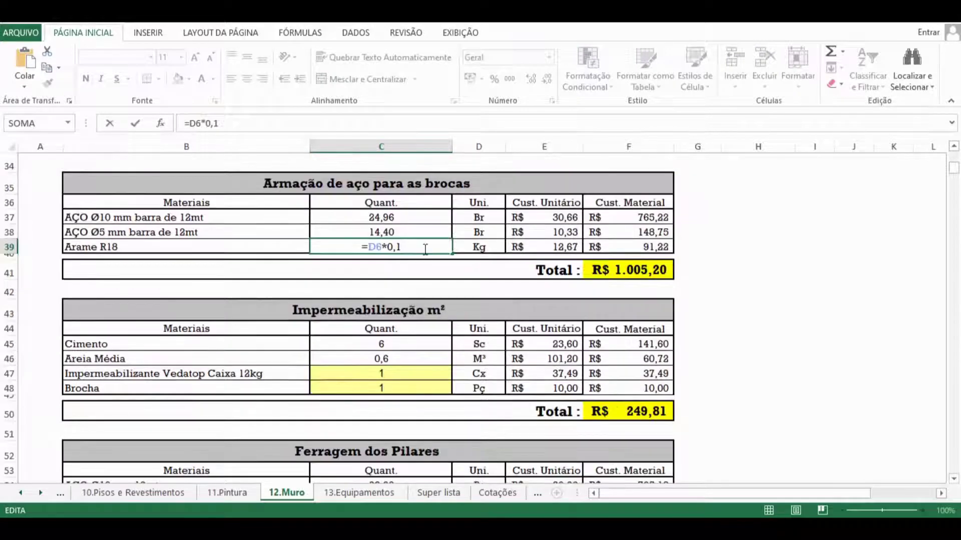
pyautogui.hotkey('ctrl', 'Return')
# Open the Cimento quantity formula in C45 of the Impermeabilização table and trace its D5 reference to the wall inputs
pyautogui.scroll(-1, 394, 337)
pyautogui.scroll(-1, 394, 337)
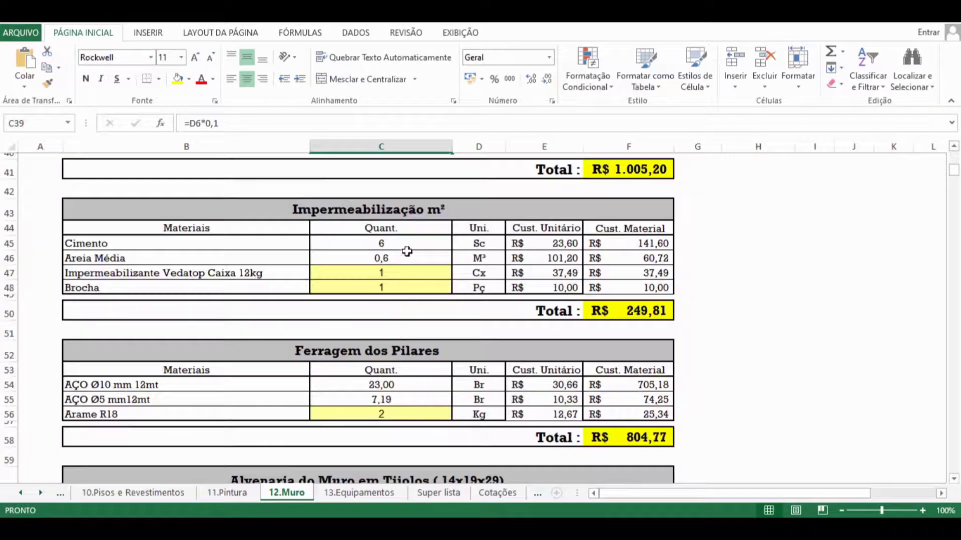
pyautogui.doubleClick(410, 244)
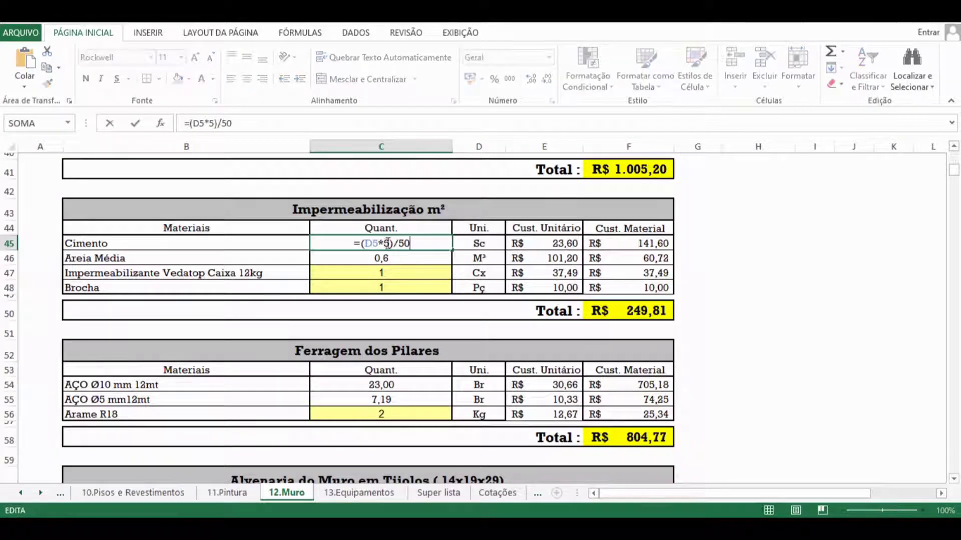
pyautogui.scroll(13, 422, 244)
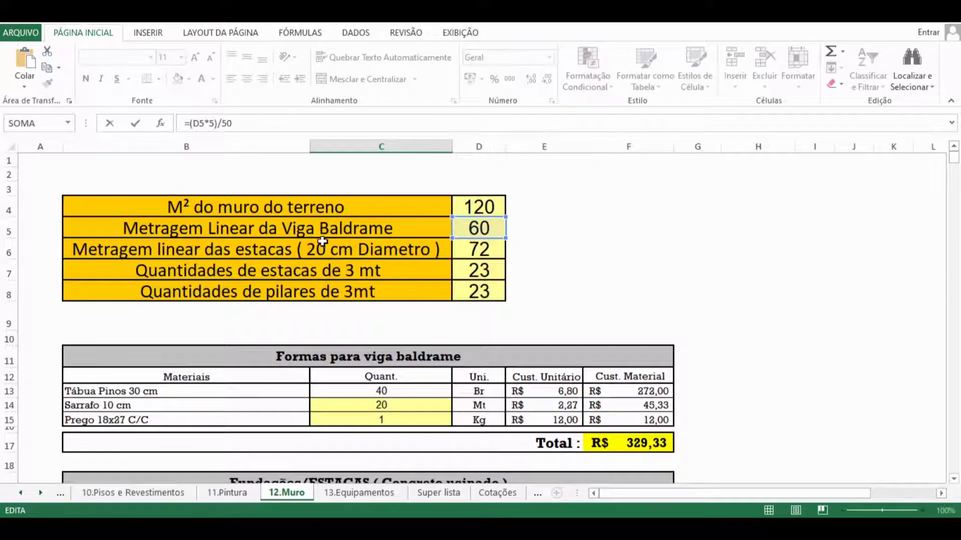
pyautogui.scroll(-6, 466, 243)
pyautogui.scroll(-7, 466, 243)
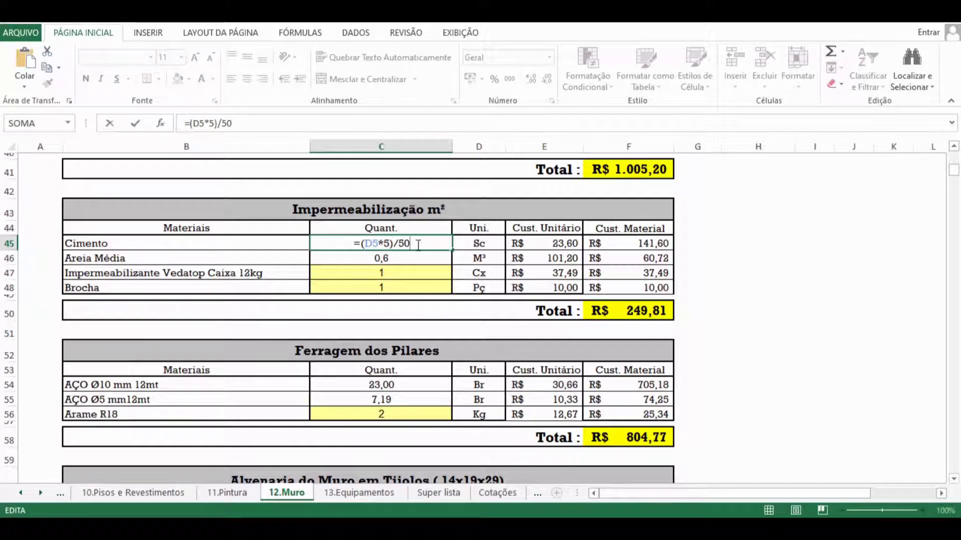
# Review the D5*5 and /50 terms of the Cimento formula in C45 and close the cell without editing
pyautogui.scroll(1, 418, 244)
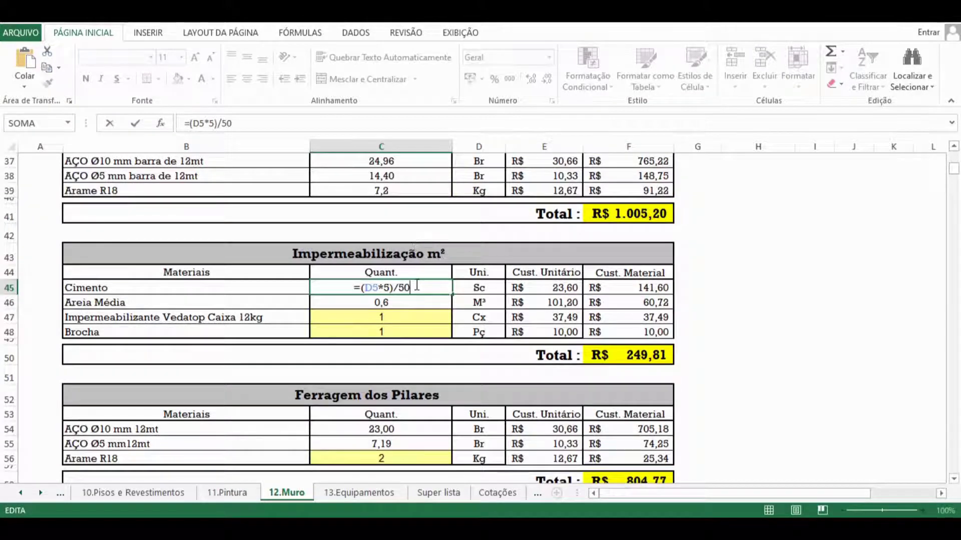
pyautogui.scroll(1, 415, 287)
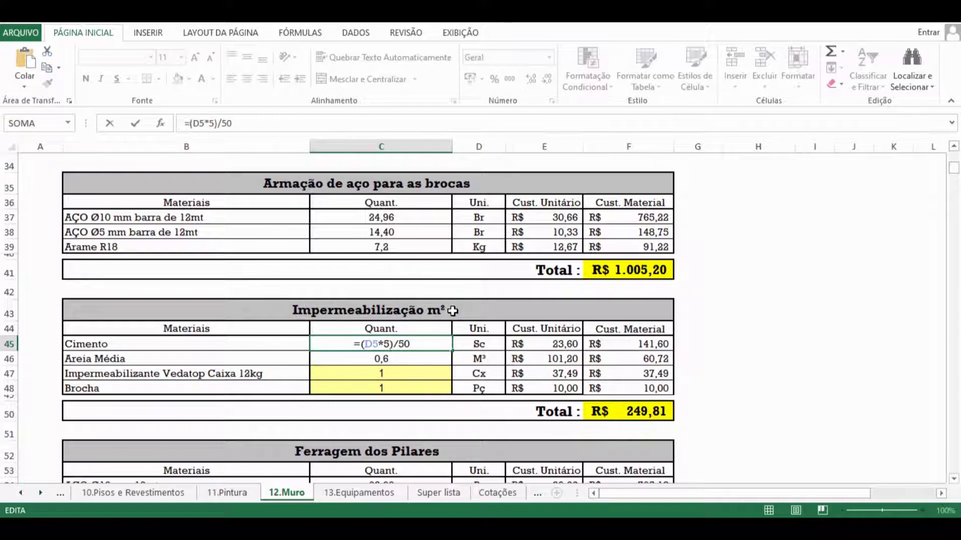
pyautogui.moveTo(195, 529)
pyautogui.click(223, 473)
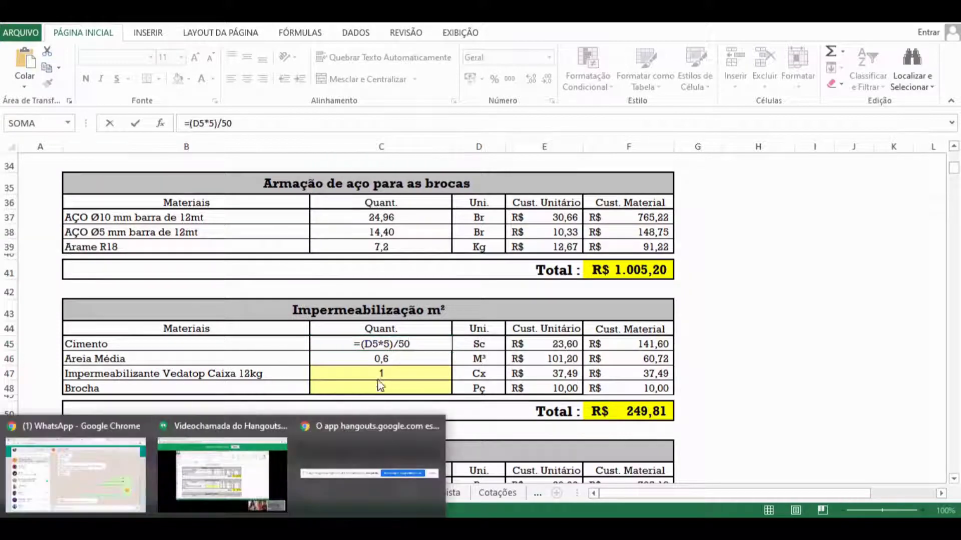
pyautogui.click(418, 344)
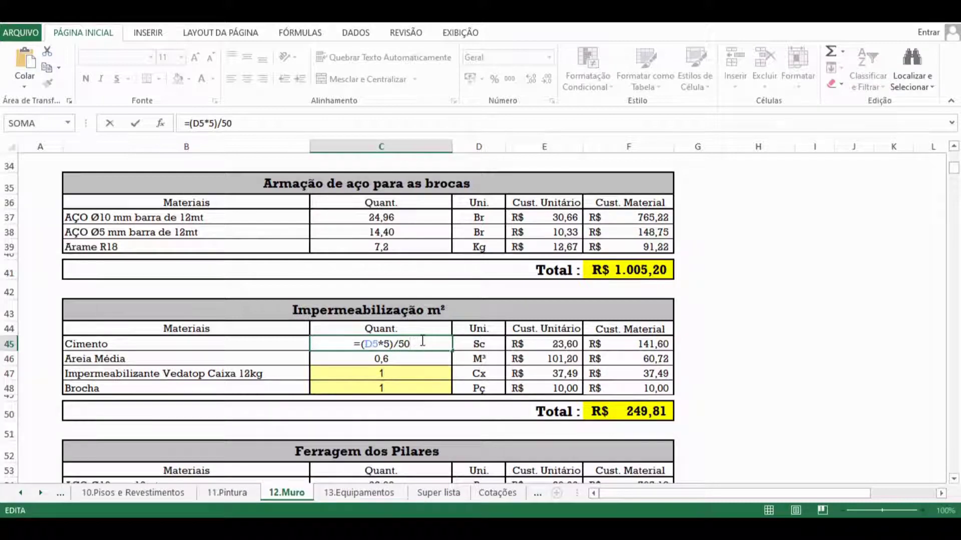
pyautogui.click(385, 344)
pyautogui.press('Escape')
# Open the Impermeabilizante Vedatop label in B47 and close it without editing
pyautogui.click(276, 374)
pyautogui.doubleClick(302, 373)
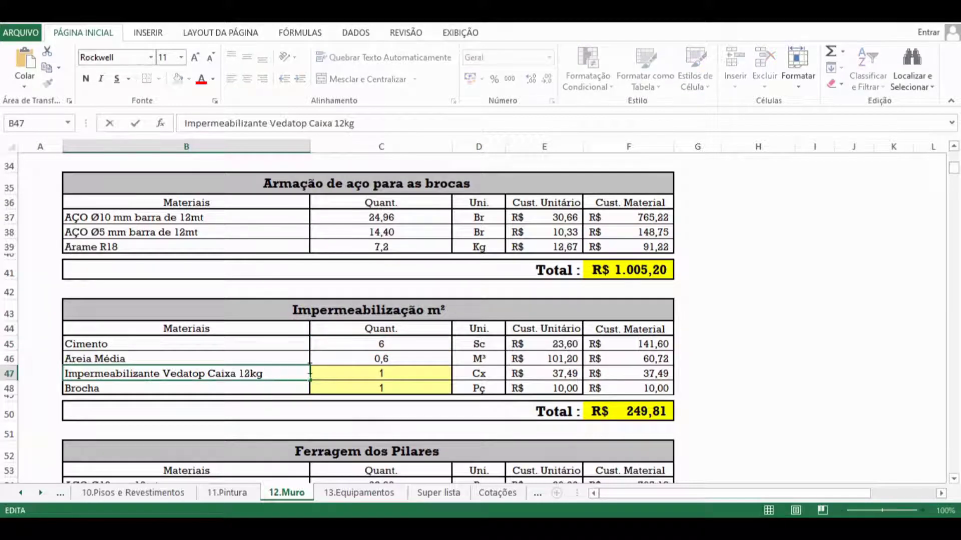
pyautogui.doubleClick(279, 374)
pyautogui.press('Escape')
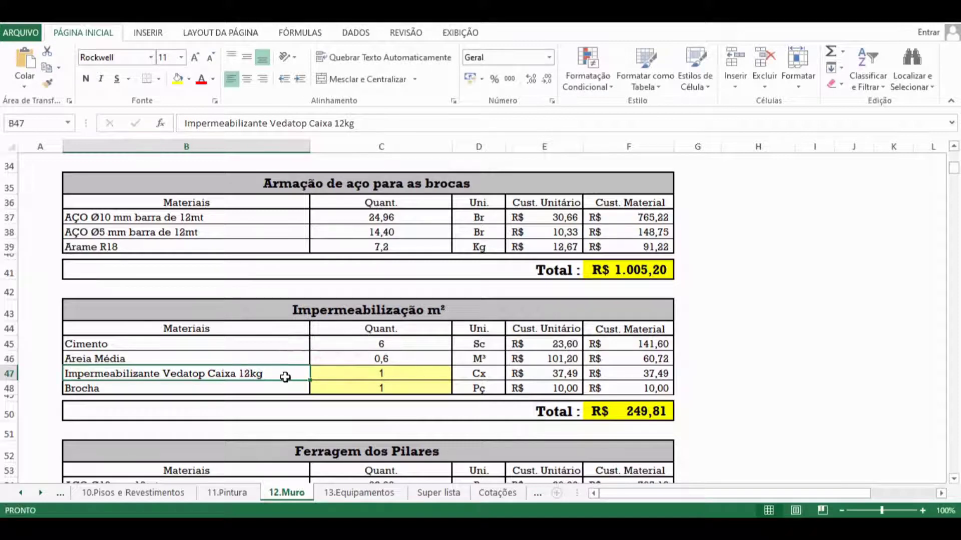
# Examine the Impermeabilizante Vedatop row's unit, quantity and label in D47, C47 and B47, ending on the Brocha quantity
pyautogui.click(483, 373)
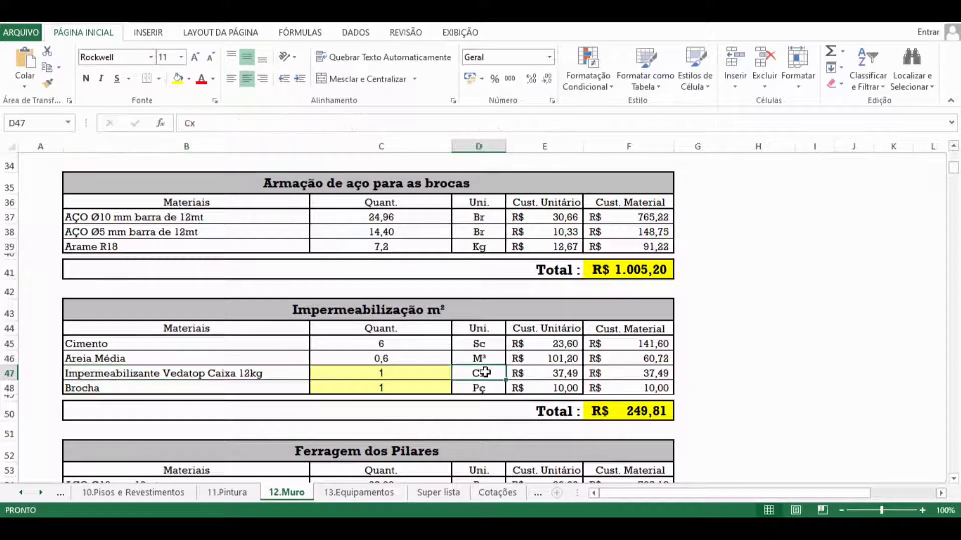
pyautogui.click(391, 374)
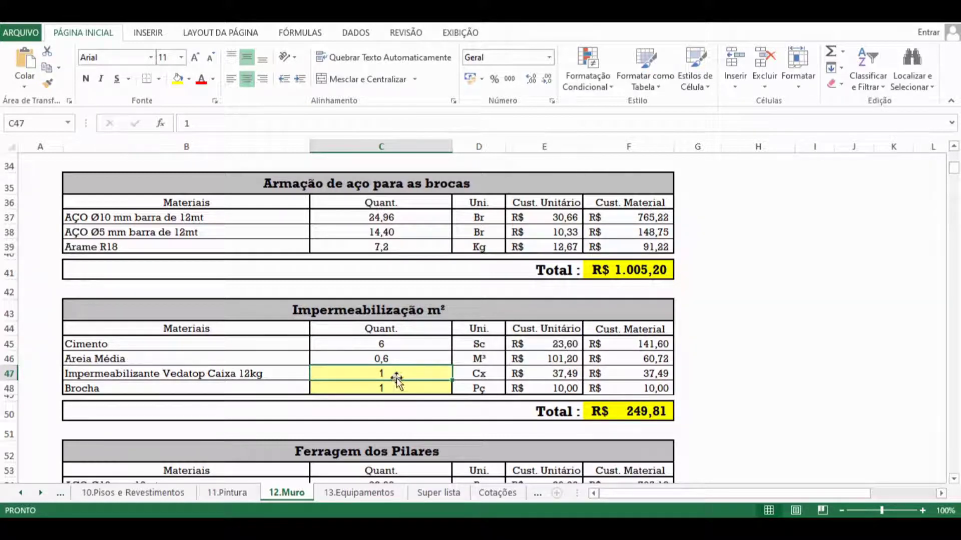
pyautogui.doubleClick(408, 371)
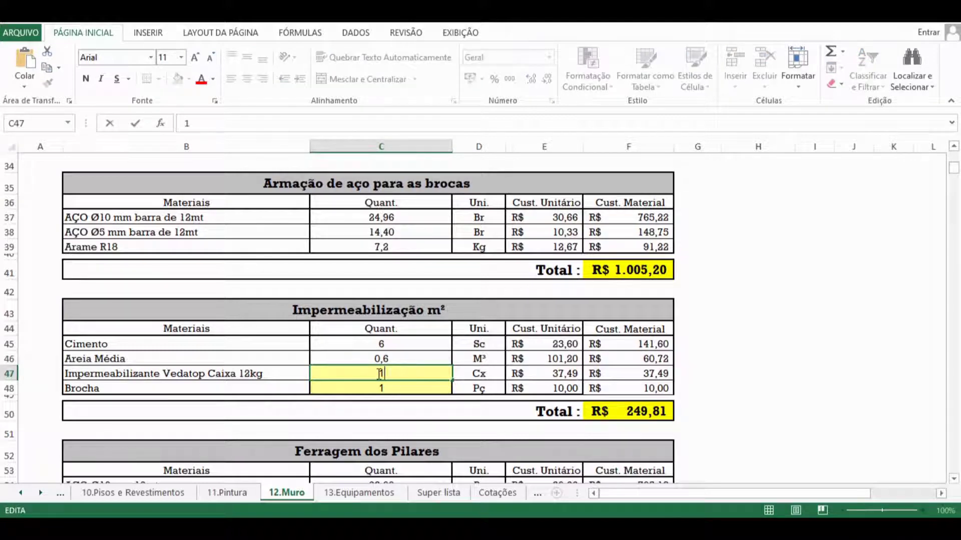
pyautogui.click(248, 373)
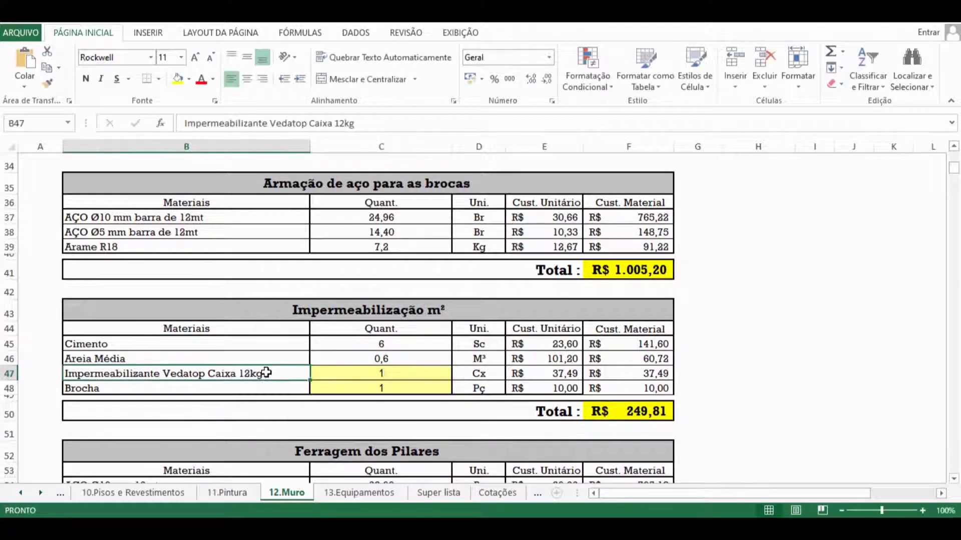
pyautogui.doubleClick(273, 373)
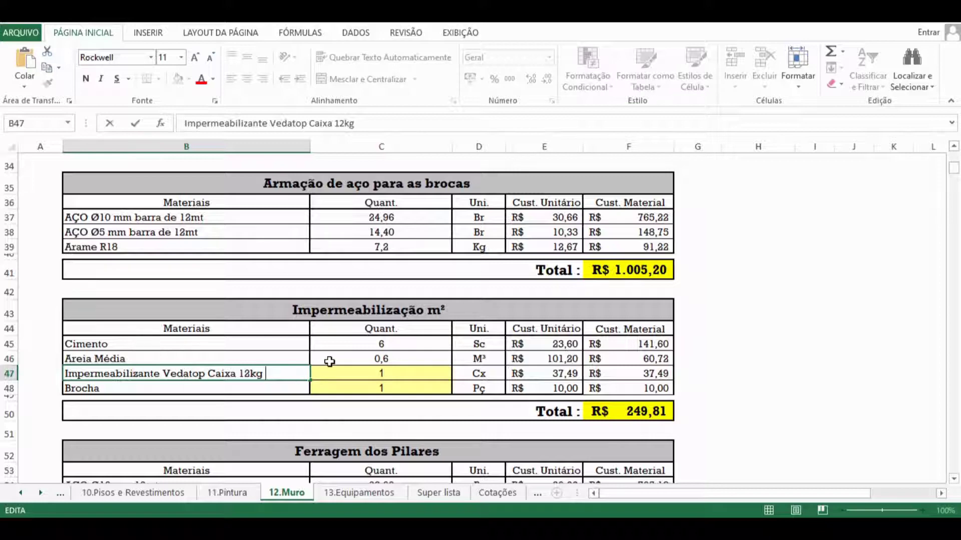
pyautogui.click(361, 389)
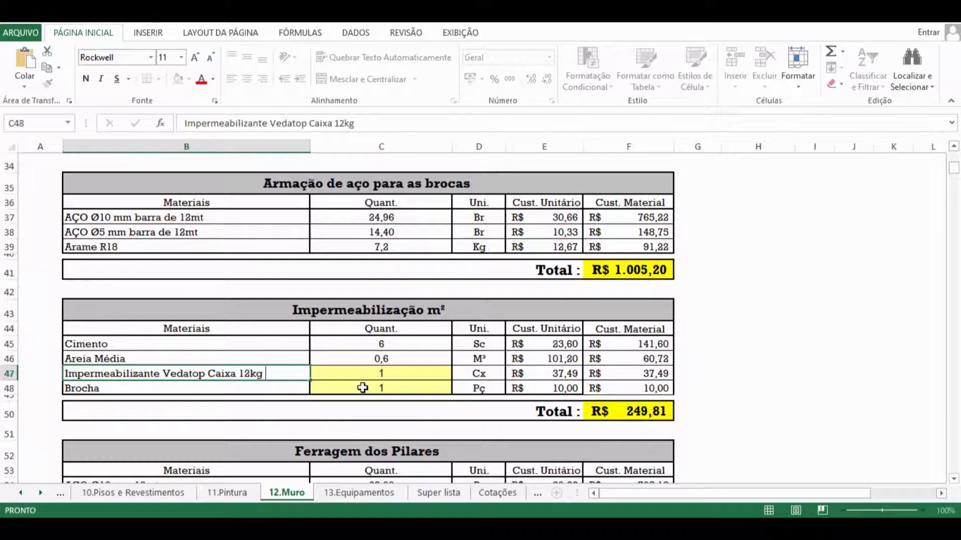
# Inspect the AÇO Ø10 mm formula in C54 of Ferragem dos Pilares, trace its D8 reference, and close it without editing
pyautogui.scroll(-3, 407, 388)
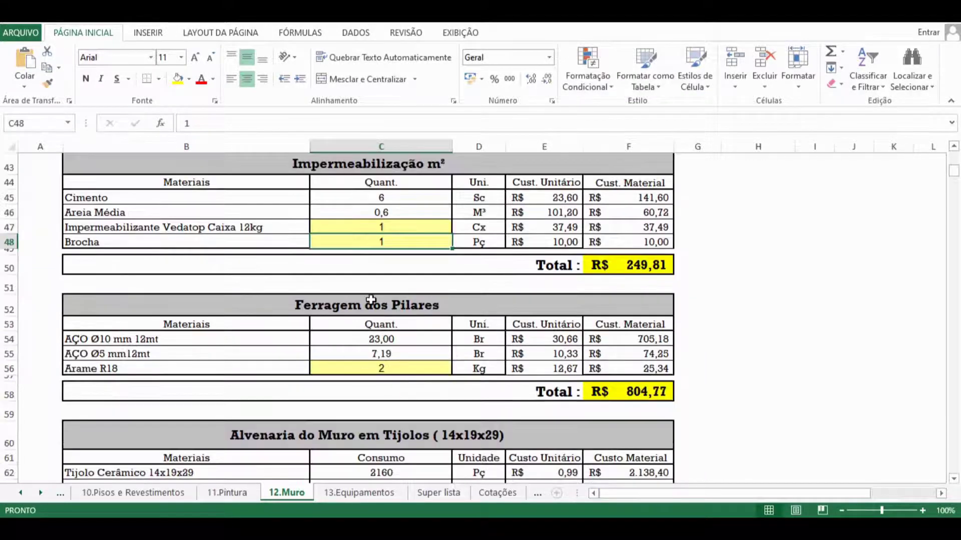
pyautogui.doubleClick(390, 338)
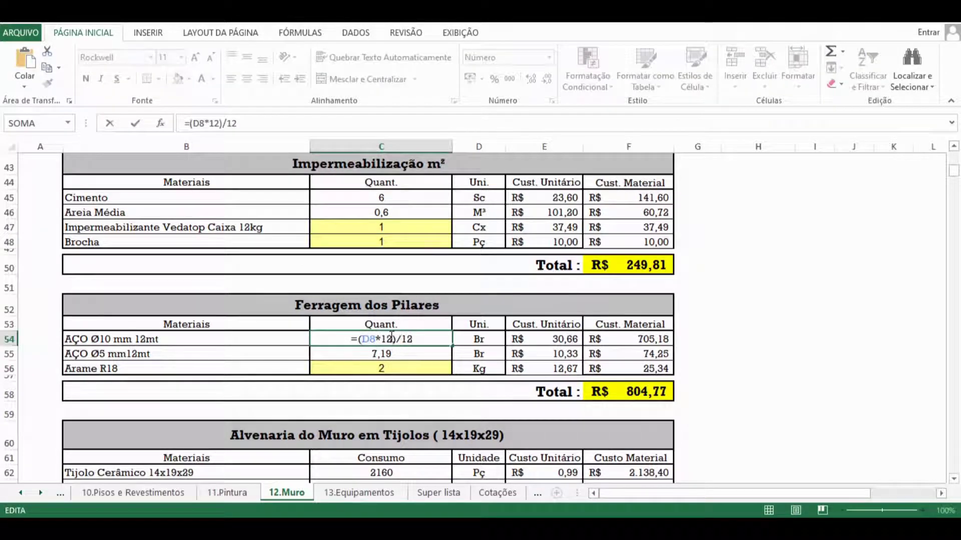
pyautogui.moveTo(424, 338); pyautogui.dragTo(384, 335)
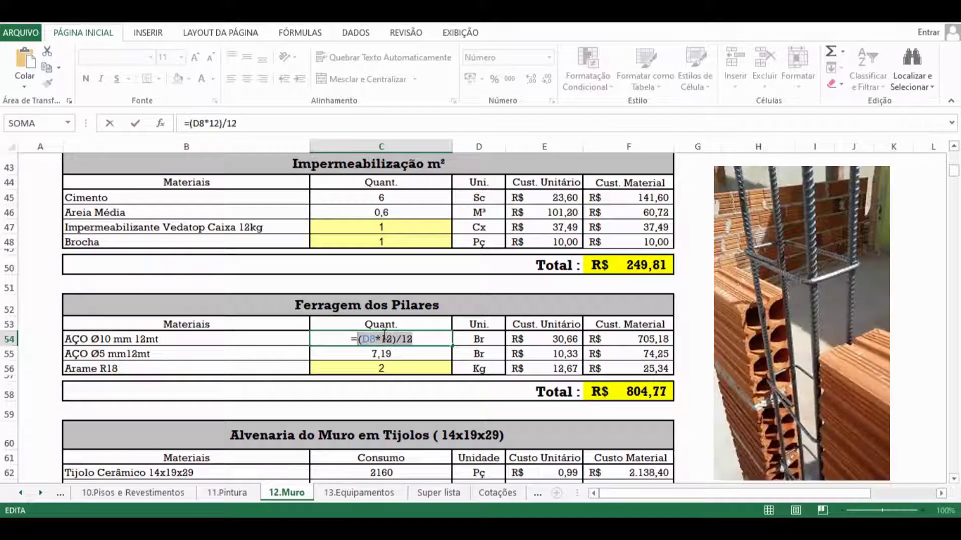
pyautogui.click(393, 340)
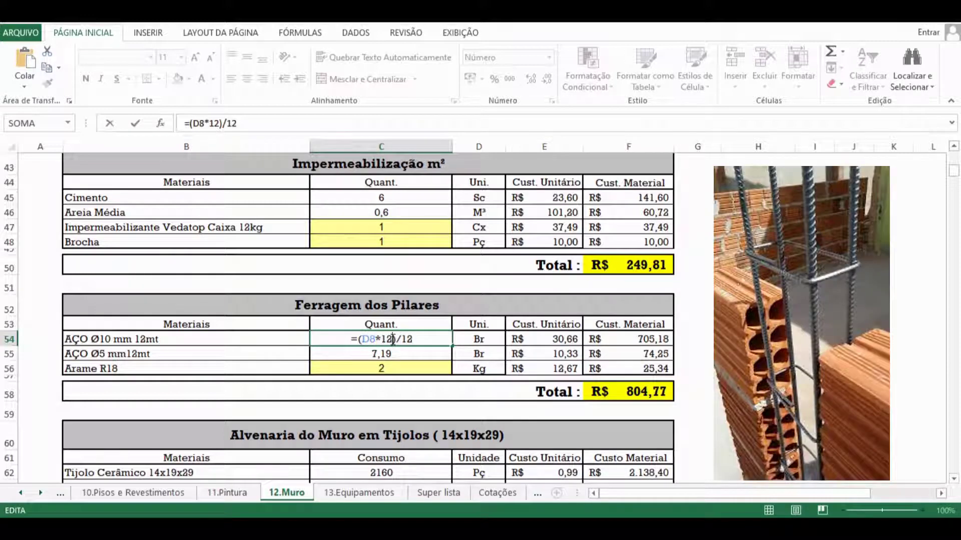
pyautogui.moveTo(393, 339)
pyautogui.mouseDown()
pyautogui.moveTo(377, 340)
pyautogui.moveTo(391, 342)
pyautogui.mouseUp()
pyautogui.scroll(9, 435, 304)
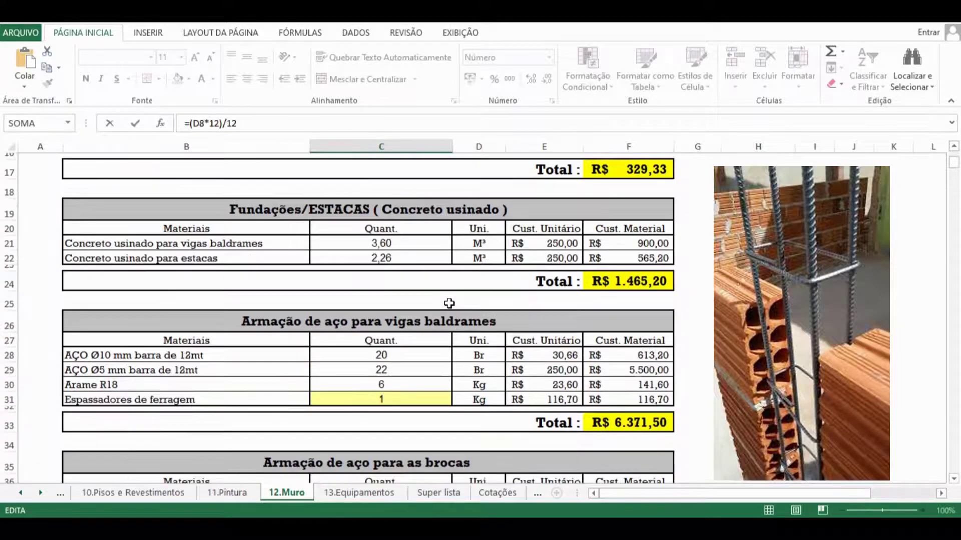
pyautogui.scroll(4, 449, 304)
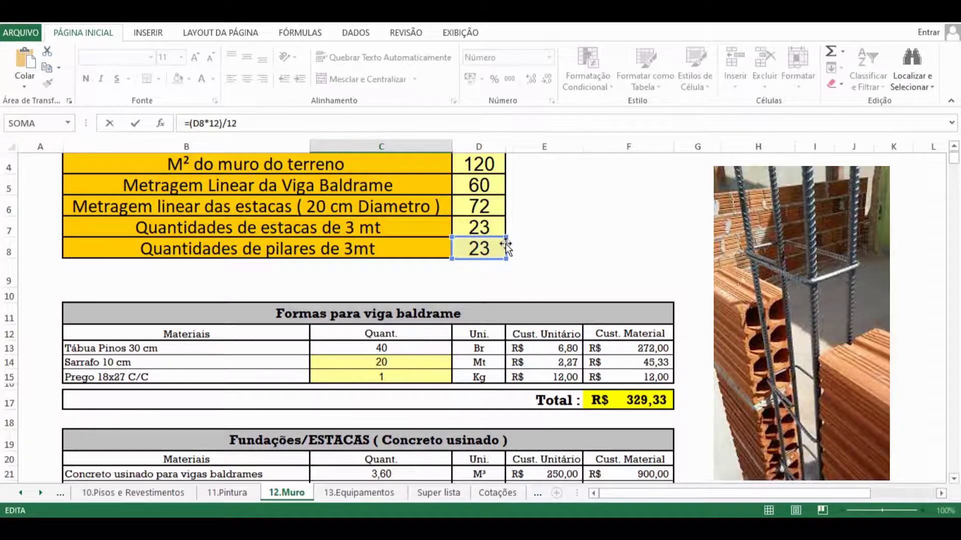
pyautogui.scroll(-10, 506, 246)
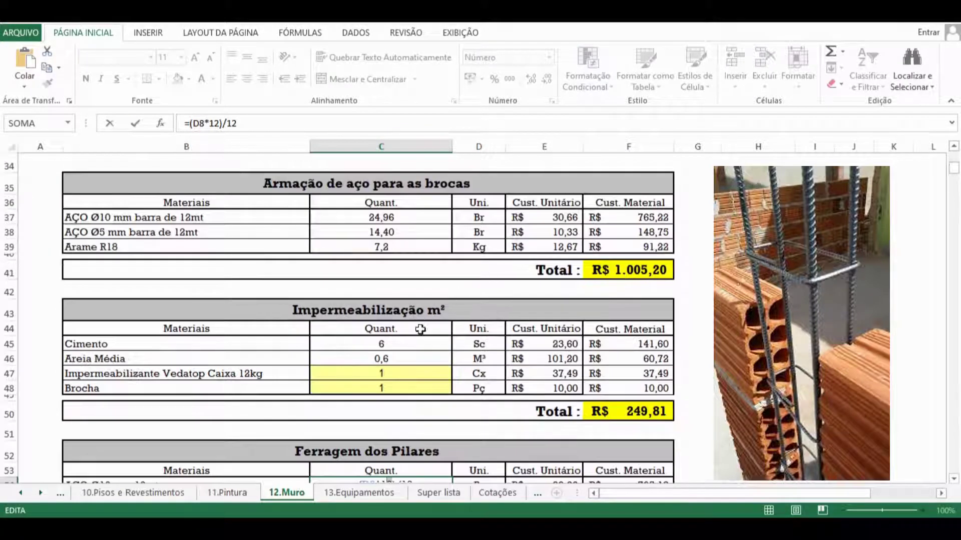
pyautogui.scroll(-3, 420, 329)
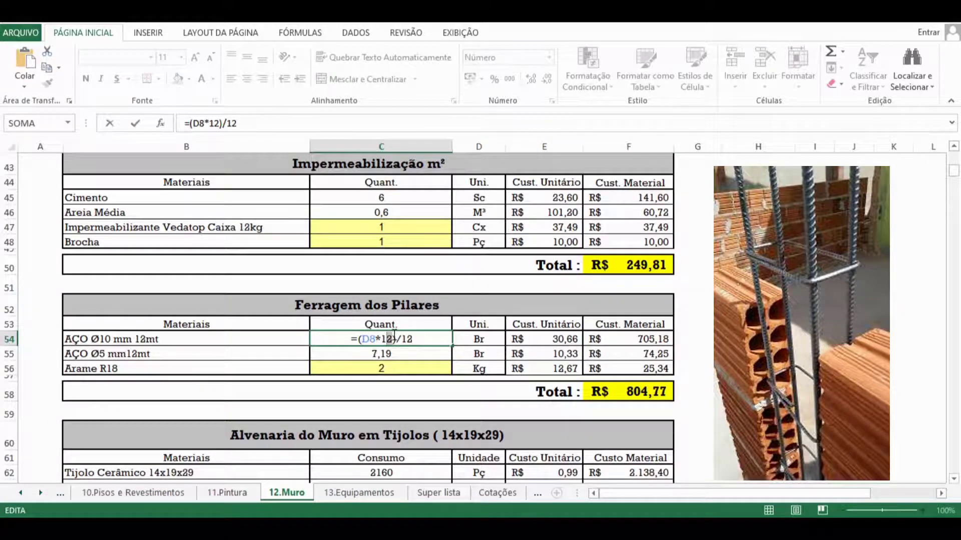
pyautogui.press('Escape')
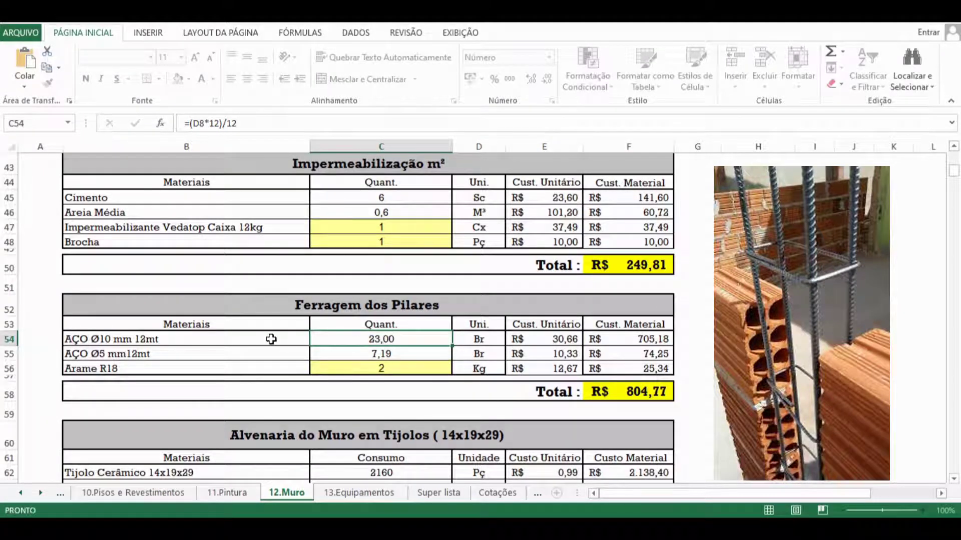
# Extend the AÇO Ø10 mm label in B54 to read AÇO Ø10 mm 12mt ( em cada pilar 4 ferros de 10mm )
pyautogui.click(270, 340)
pyautogui.doubleClick(273, 340)
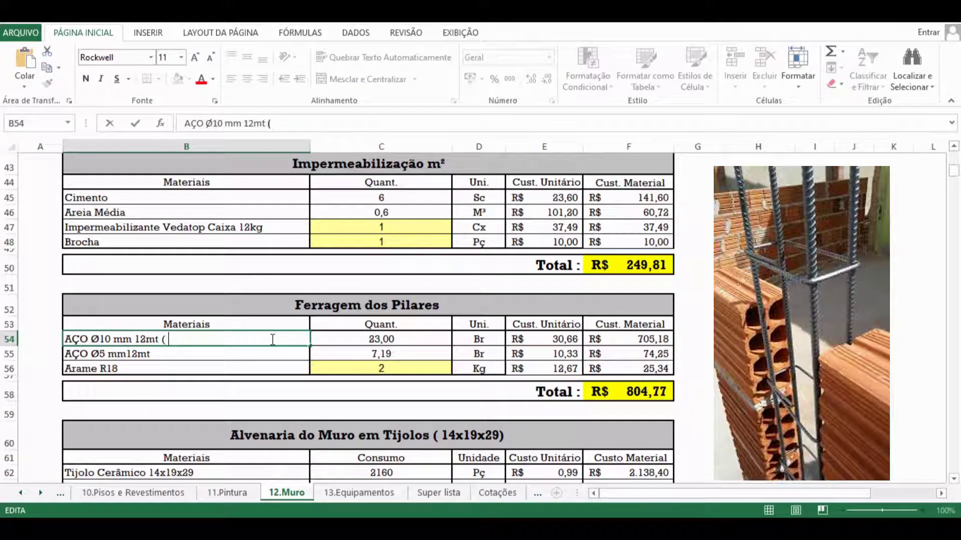
pyautogui.write('( em caa')
pyautogui.press('BackSpace')
pyautogui.write('da')
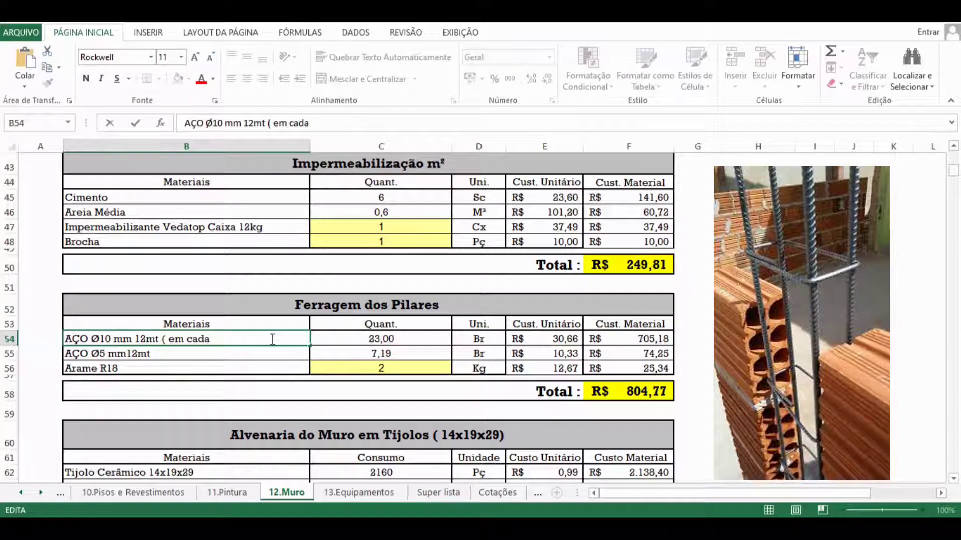
pyautogui.write(' pil')
pyautogui.press('BackSpace')
pyautogui.write('pilar 4 ferr')
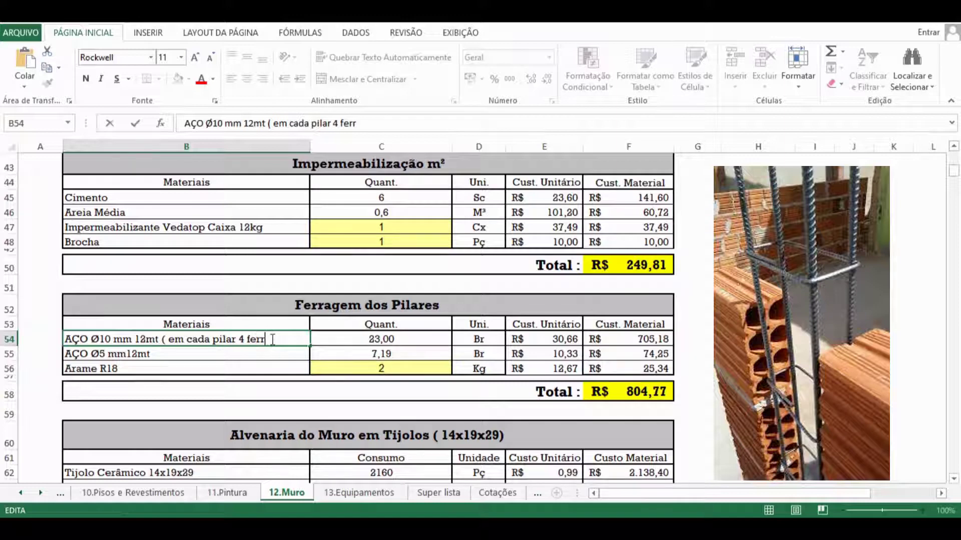
pyautogui.write('os de')
pyautogui.press('BackSpace')
pyautogui.press('BackSpace')
pyautogui.write('de 10mm')
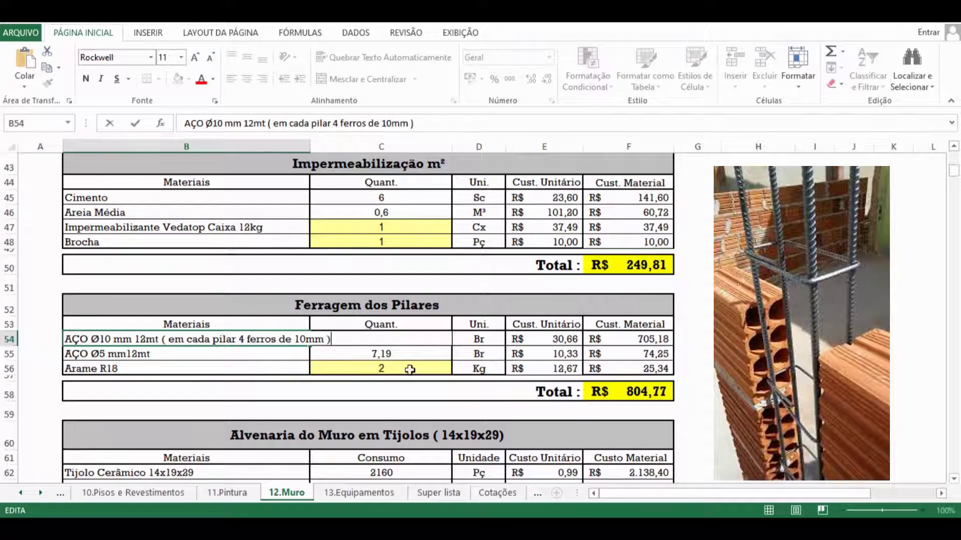
pyautogui.click(410, 370)
pyautogui.click(252, 341)
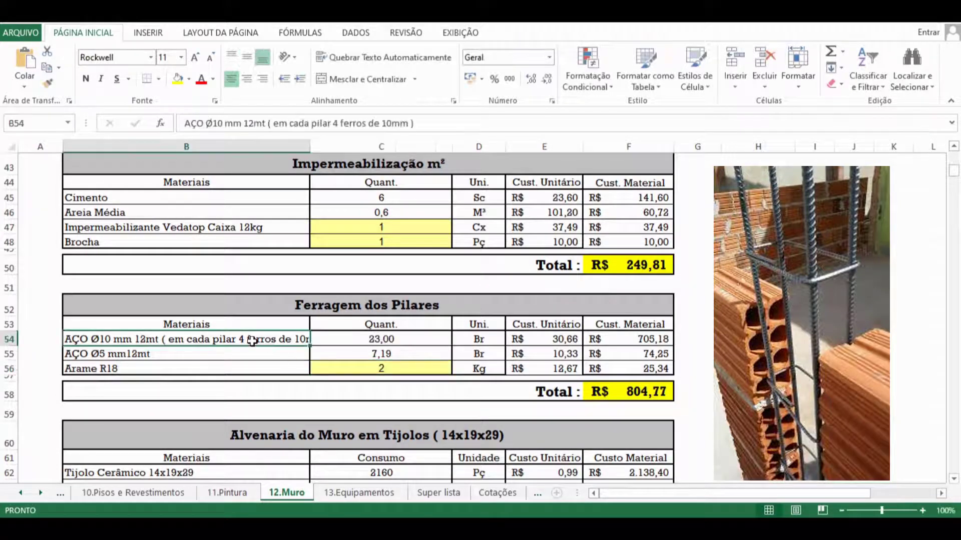
pyautogui.click(278, 355)
# Reopen the C54 formula, trace D8 to the Quantidades de pilares de 3mt input, and highlight the multiplier 12
pyautogui.doubleClick(385, 341)
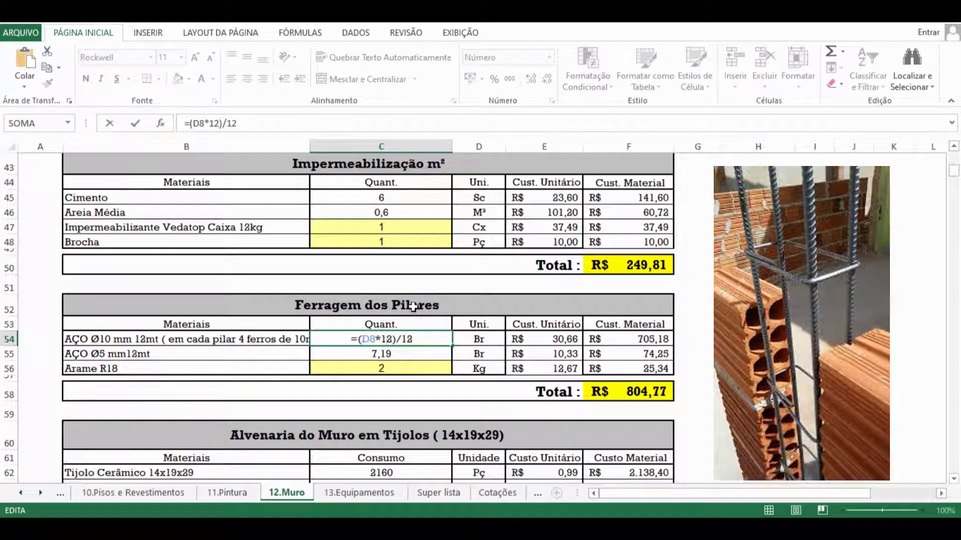
pyautogui.scroll(11, 408, 240)
pyautogui.scroll(3, 408, 241)
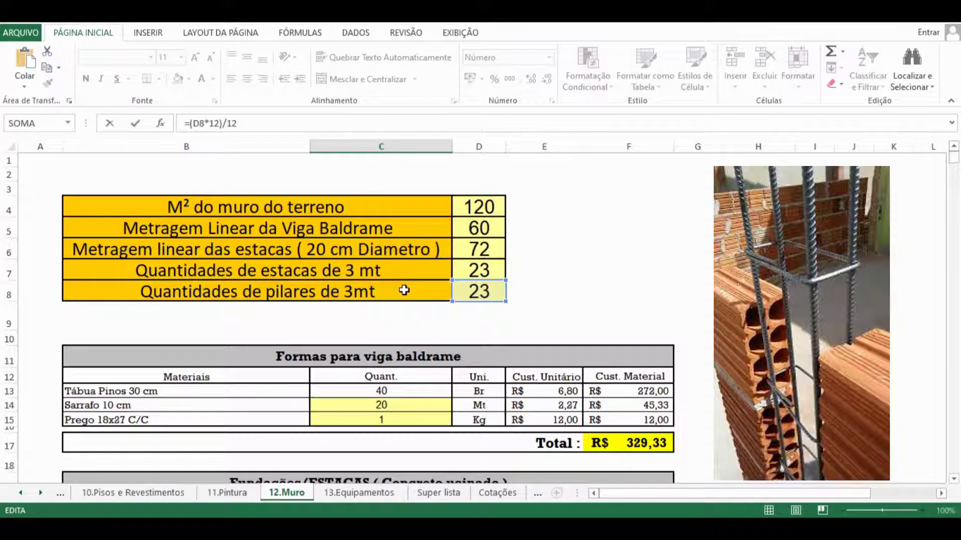
pyautogui.scroll(-4, 475, 289)
pyautogui.scroll(-15, 474, 288)
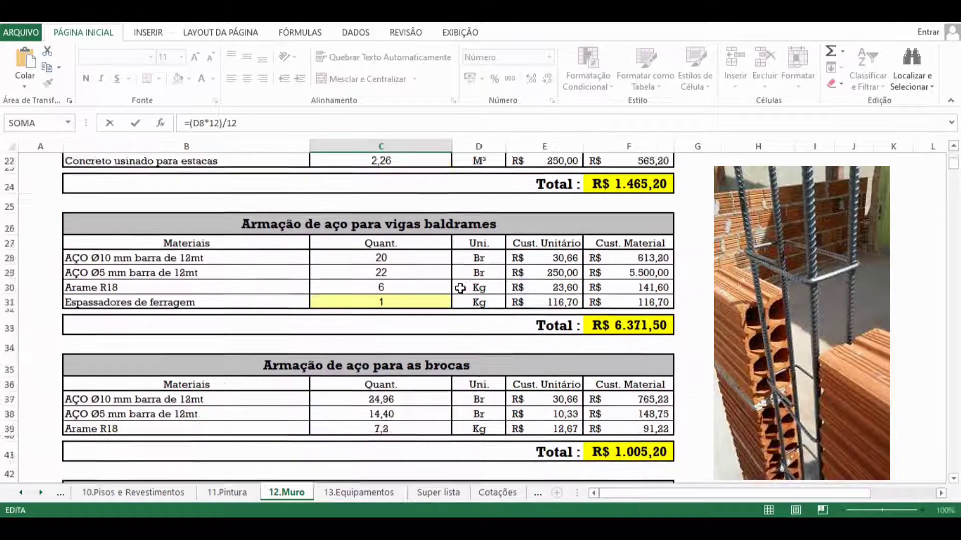
pyautogui.scroll(3, 427, 330)
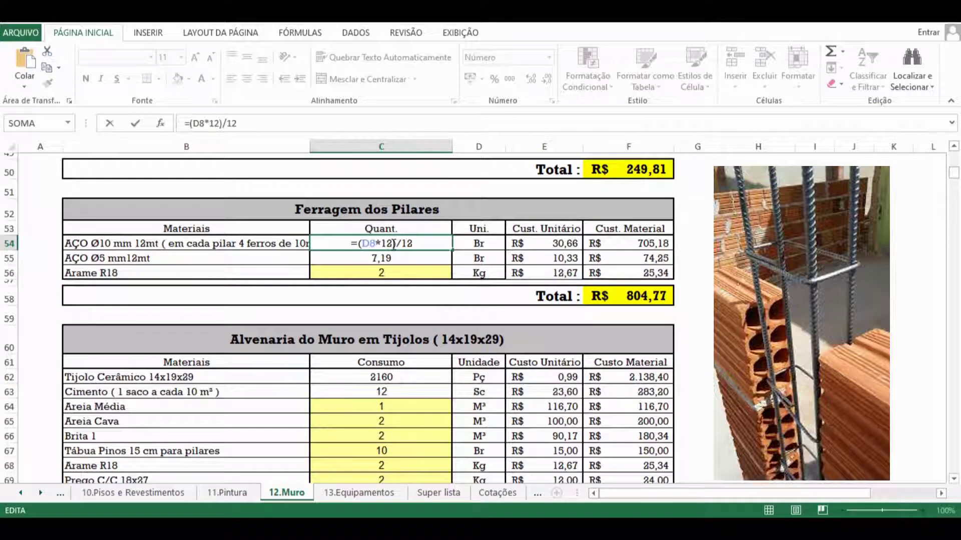
pyautogui.moveTo(394, 244); pyautogui.dragTo(383, 244)
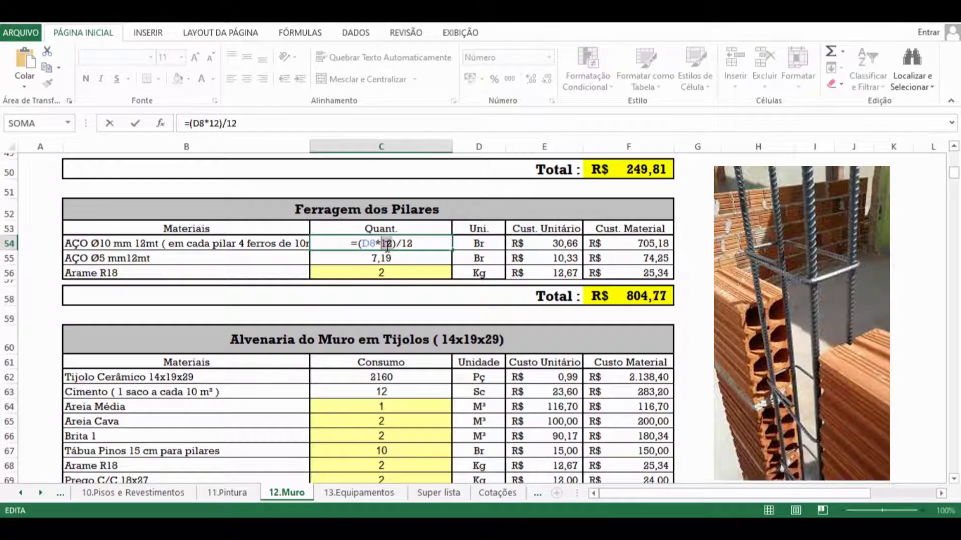
# Trace D8 in the C54 formula to the Quantidades de pilares de 3mt input again, and close the formula without editing
pyautogui.scroll(6, 403, 254)
pyautogui.scroll(10, 412, 251)
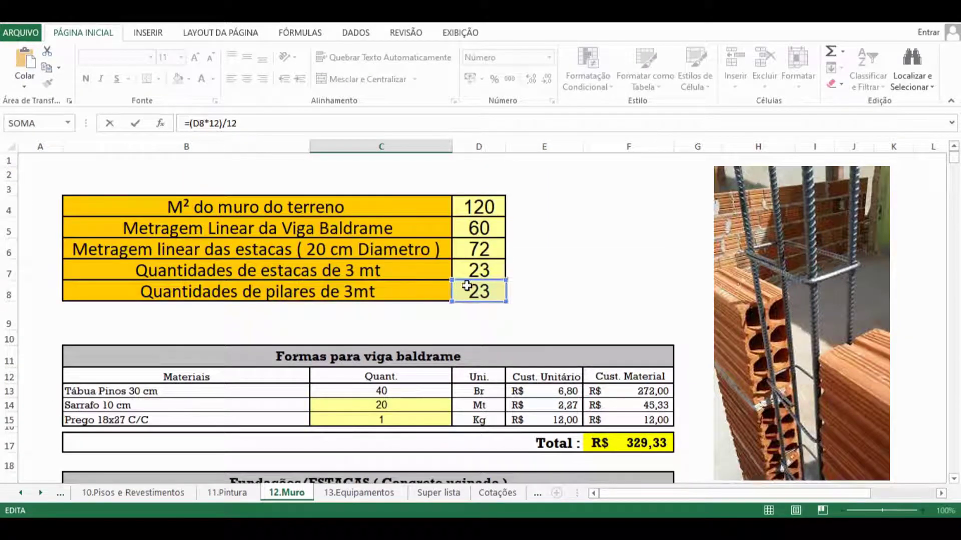
pyautogui.scroll(-6, 435, 293)
pyautogui.scroll(-9, 436, 293)
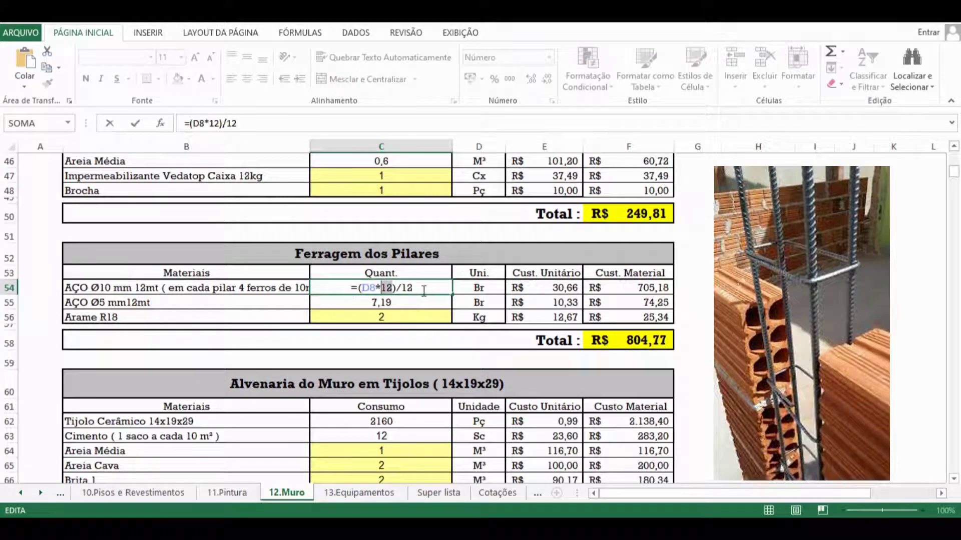
pyautogui.hotkey('ctrl', 'Return')
pyautogui.doubleClick(382, 290)
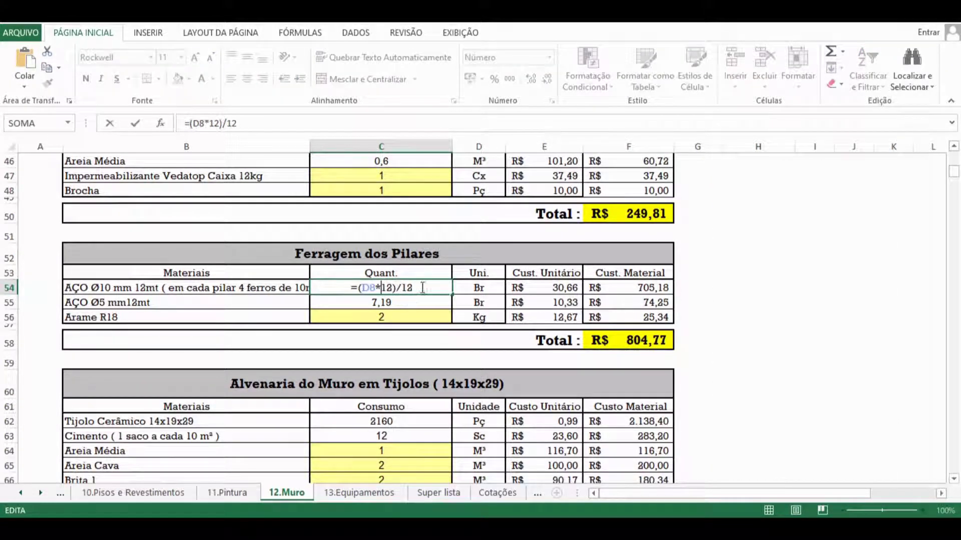
pyautogui.press('Escape')
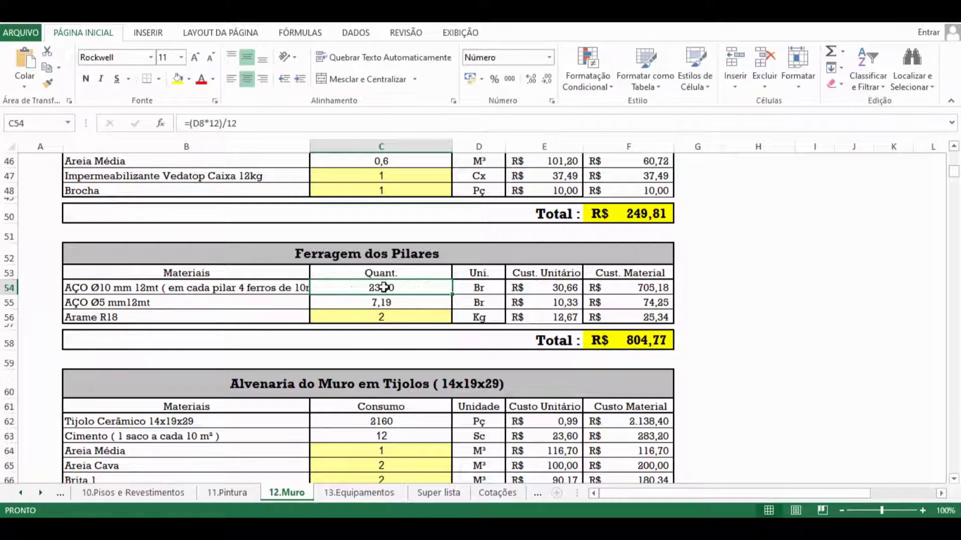
# Remove the division by 12 from the AÇO Ø10 mm quantity formula in C54, leaving =(D8*12)
pyautogui.doubleClick(402, 289)
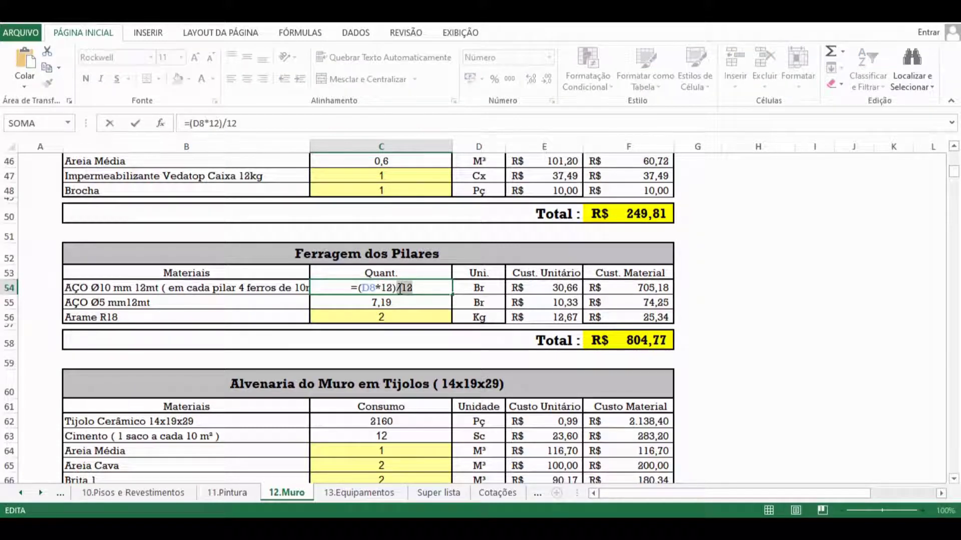
pyautogui.press('BackSpace')
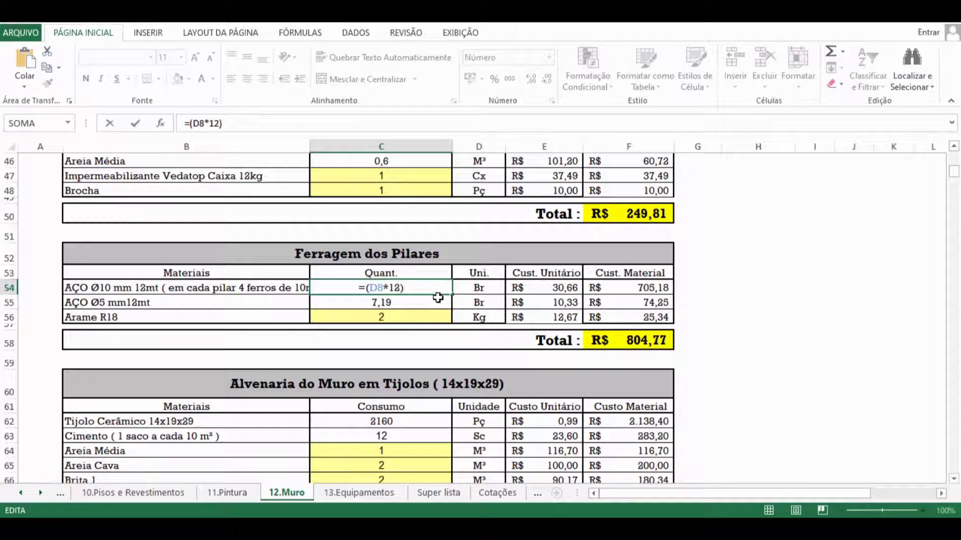
pyautogui.press('Return')
# Highlight the multiplier 12 in the C54 formula and restore the division so it reads =(D8*12)/12
pyautogui.doubleClick(414, 287)
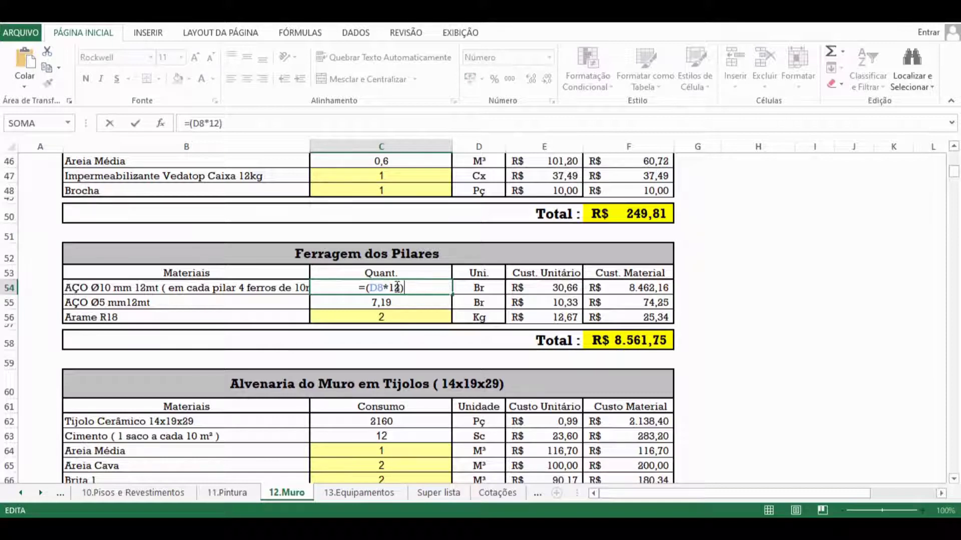
pyautogui.moveTo(401, 286); pyautogui.dragTo(390, 288)
pyautogui.moveTo(394, 288); pyautogui.dragTo(401, 290)
pyautogui.click(421, 287)
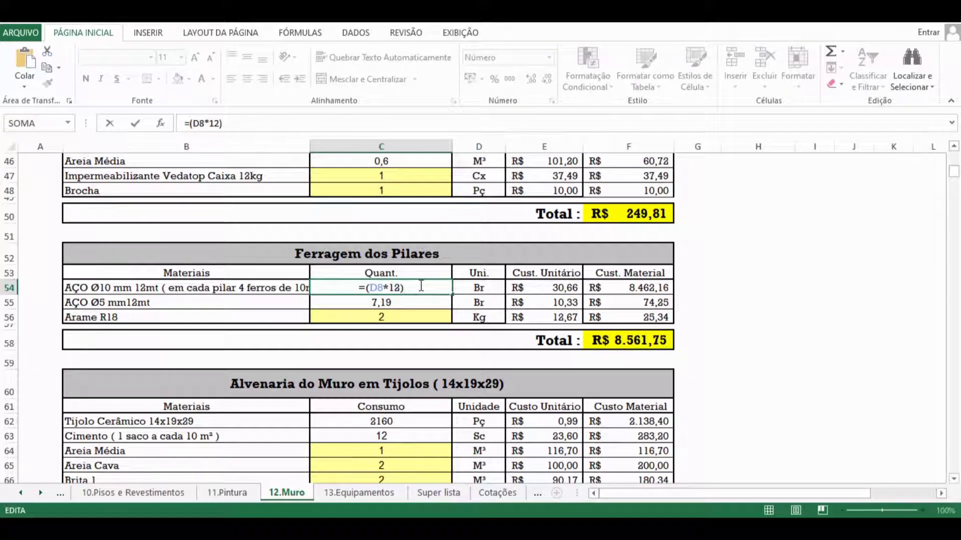
pyautogui.write('/12')
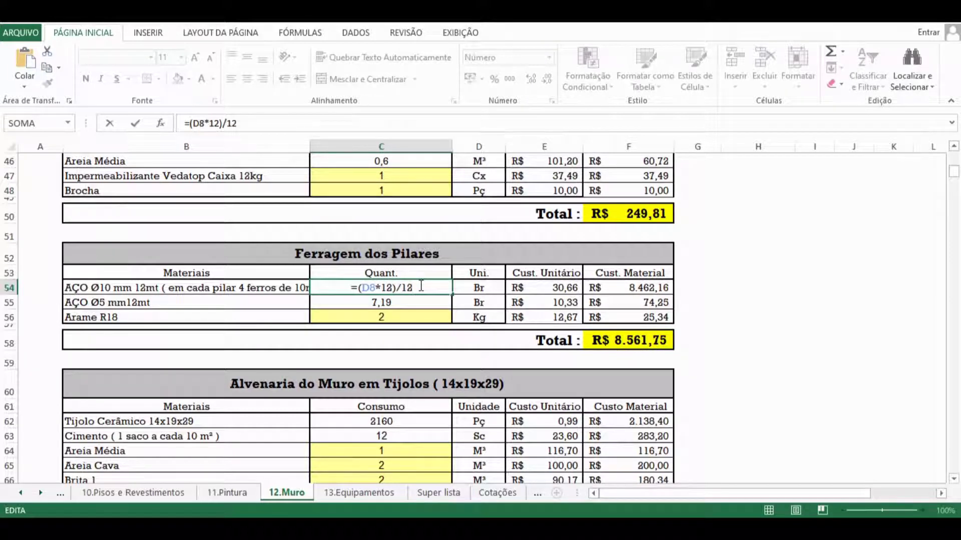
pyautogui.press('Return')
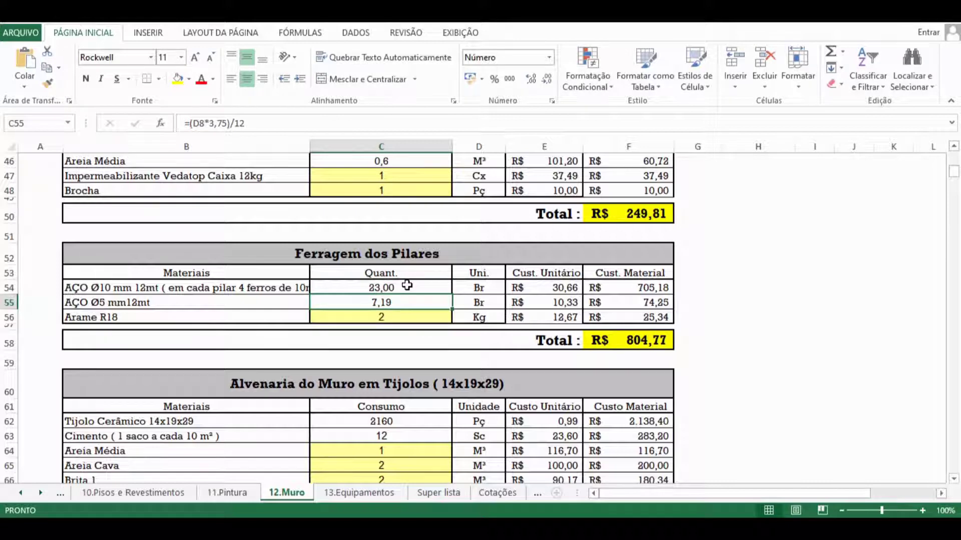
# Change the AÇO Ø10 mm unit in D54 to mt
pyautogui.doubleClick(407, 286)
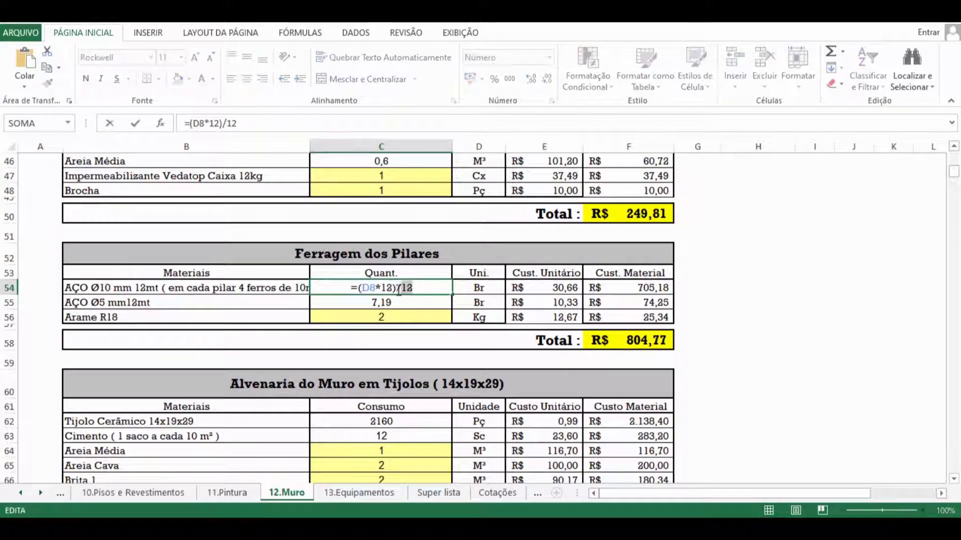
pyautogui.click(490, 287)
pyautogui.doubleClick(478, 287)
pyautogui.write('mt')
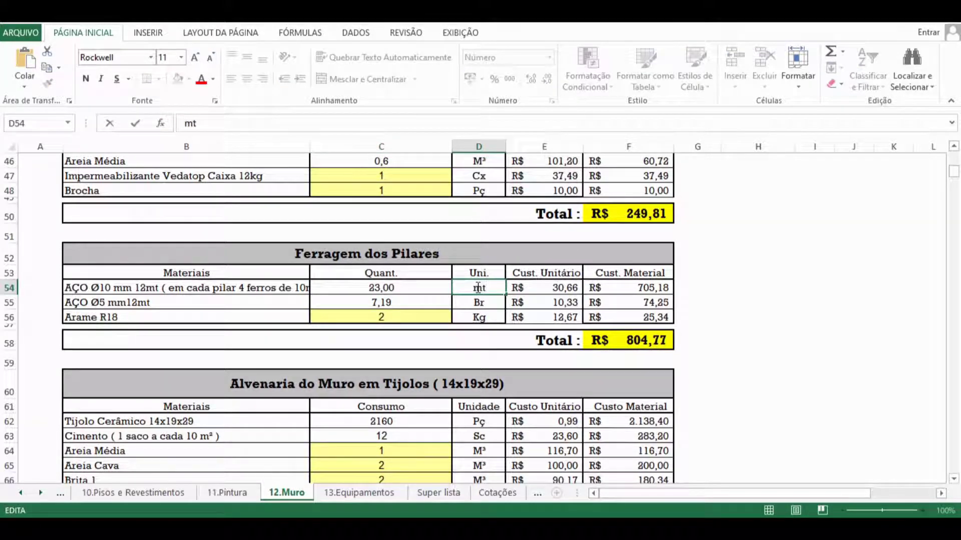
pyautogui.click(440, 287)
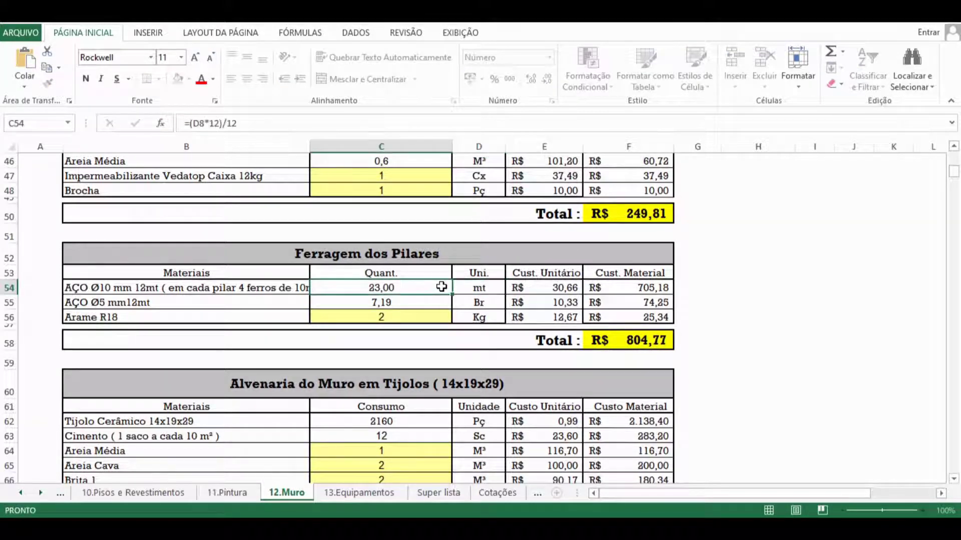
# Delete the /12 divisor from the C54 formula again to express the AÇO Ø10 mm quantity in metres
pyautogui.doubleClick(433, 288)
pyautogui.moveTo(419, 288); pyautogui.dragTo(400, 294)
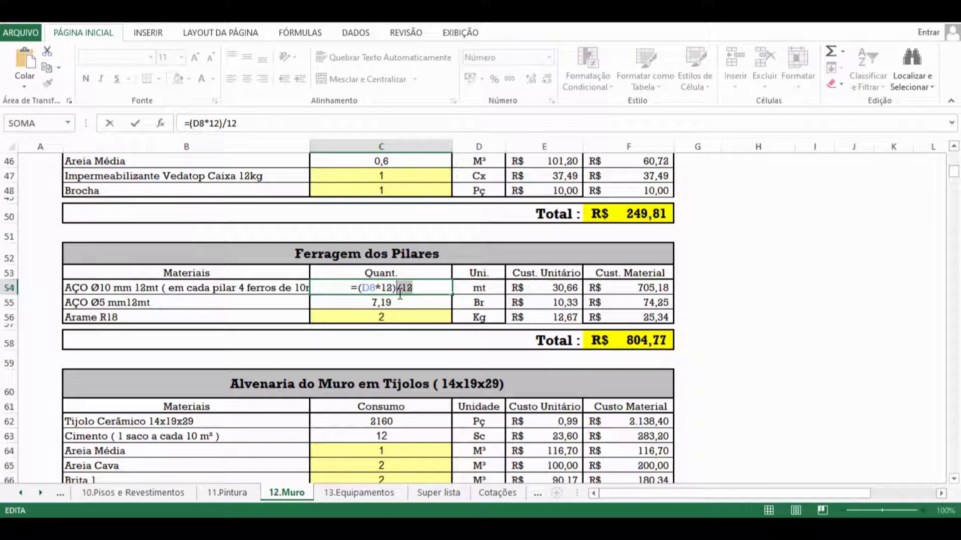
pyautogui.press('BackSpace')
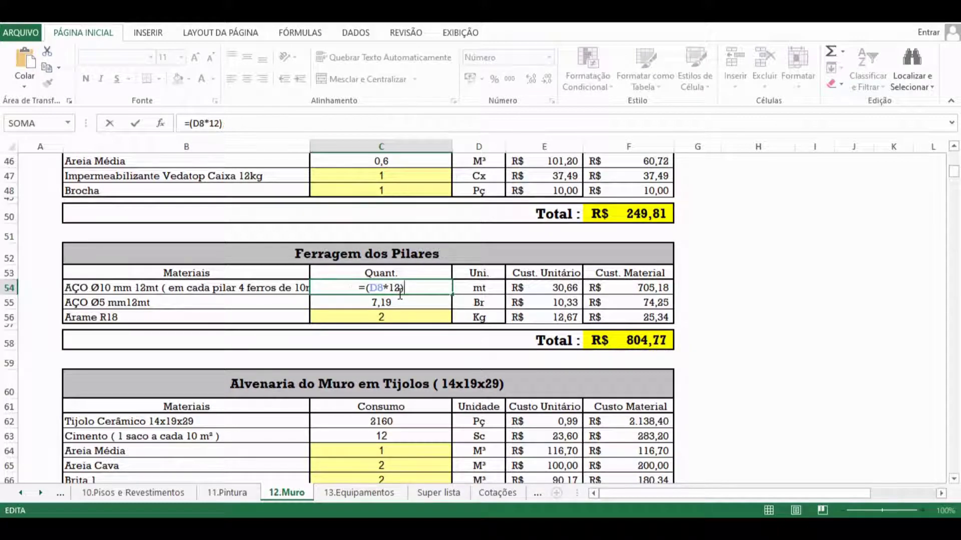
pyautogui.click(415, 314)
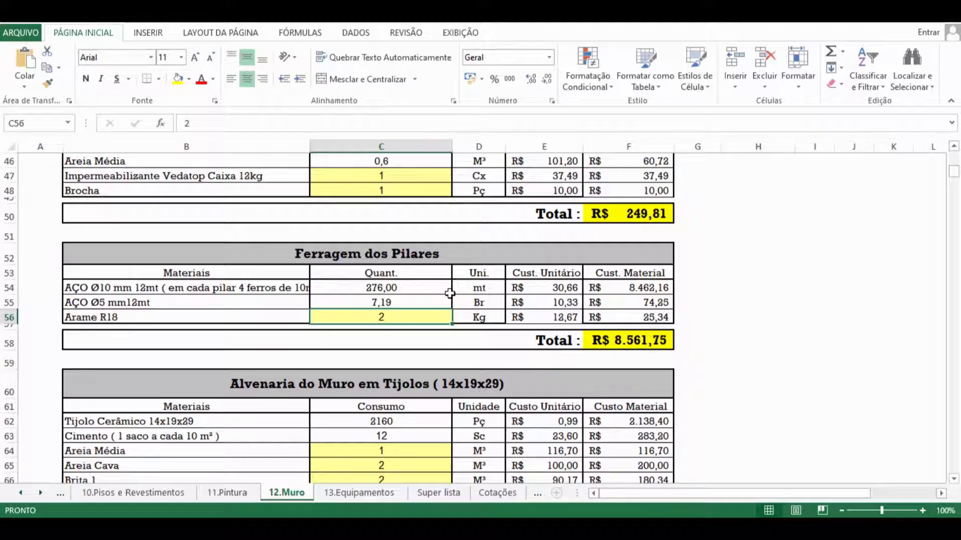
# Append /12 to the AÇO Ø10 mm formula in C54 to convert the metres back into 12 m bars
pyautogui.doubleClick(424, 287)
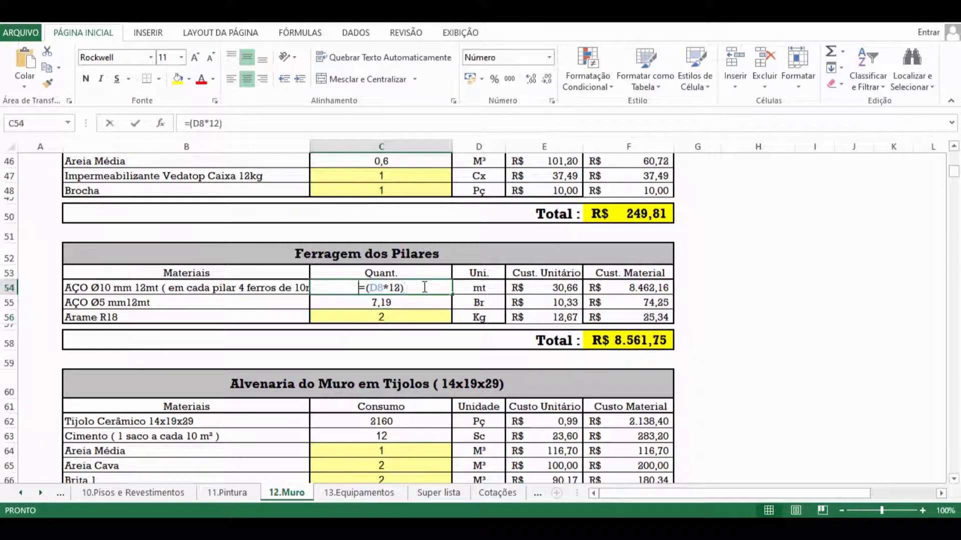
pyautogui.write('/12')
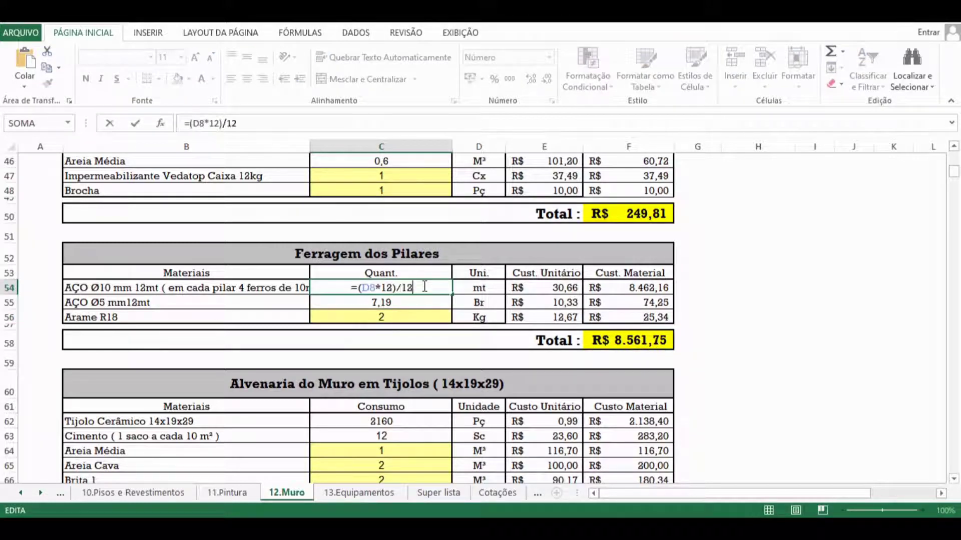
pyautogui.click(478, 292)
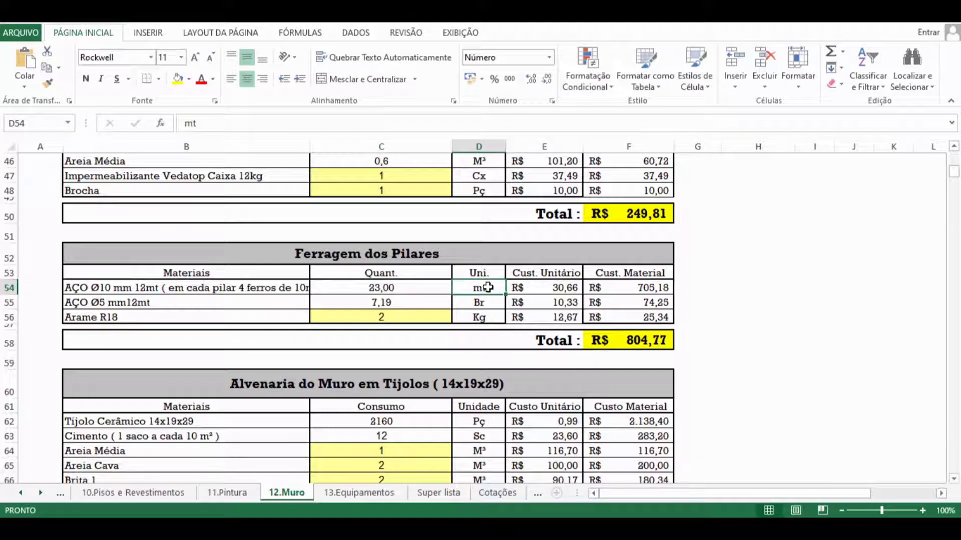
# Restore the AÇO Ø10 mm unit in D54 to Br
pyautogui.doubleClick(465, 286)
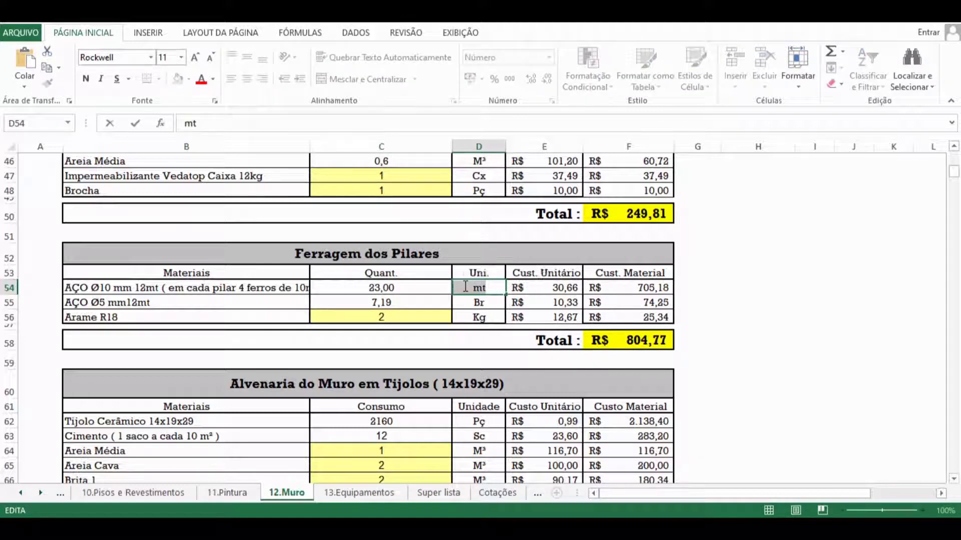
pyautogui.write('br')
pyautogui.press('BackSpace')
pyautogui.press('BackSpace')
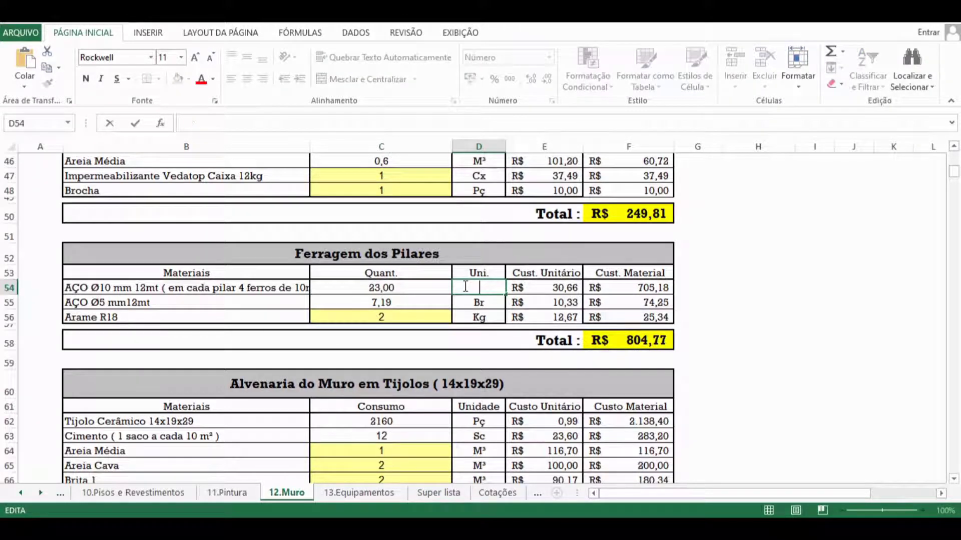
pyautogui.write('Br')
pyautogui.press('capslock')
pyautogui.click(760, 280)
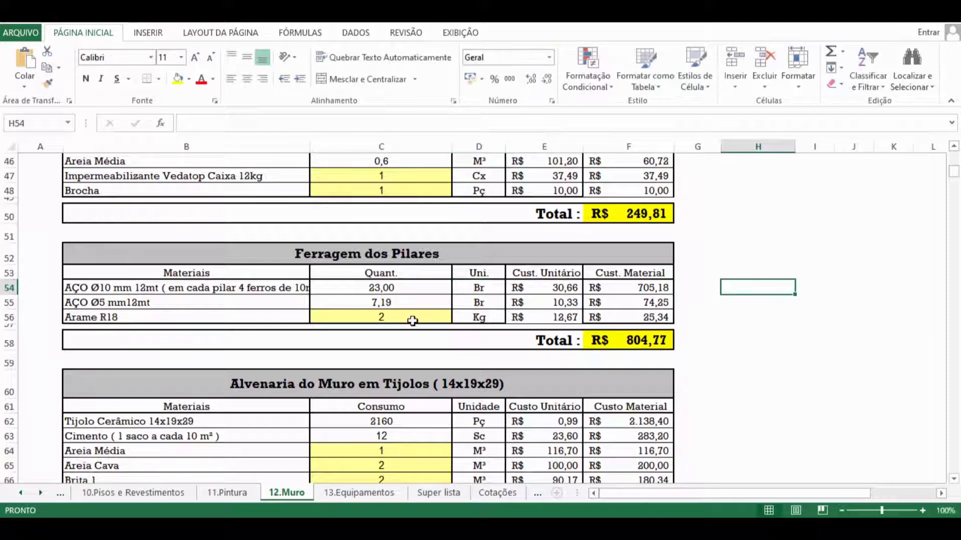
# Inspect the AÇO Ø5 mm formula in C55, trace D8 to the Quantidades de pilares de 3mt input, and close it without editing
pyautogui.doubleClick(427, 299)
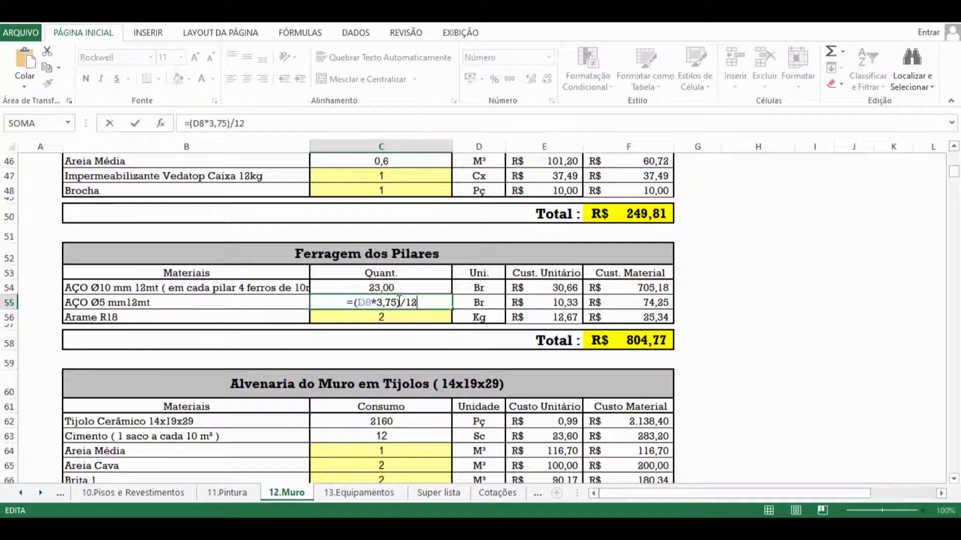
pyautogui.scroll(15, 395, 290)
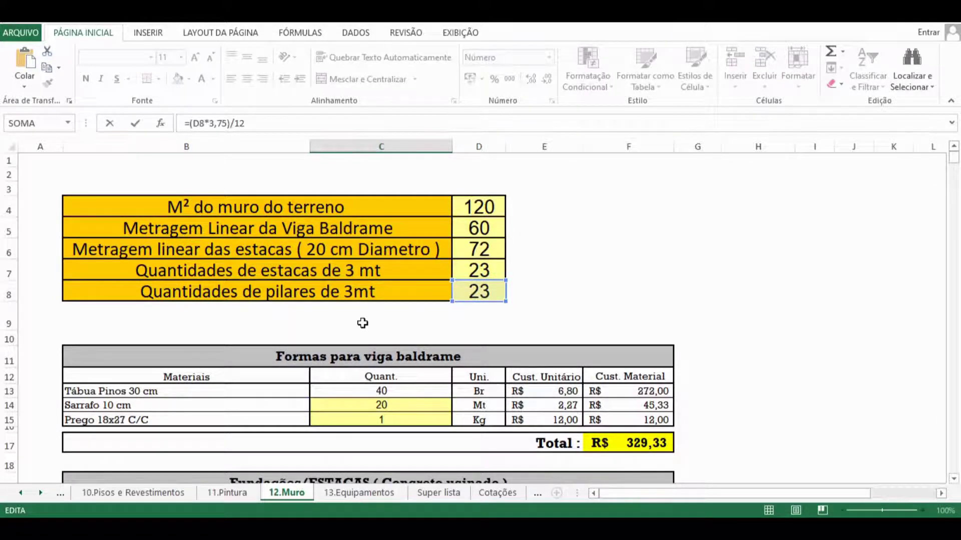
pyautogui.scroll(-8, 382, 300)
pyautogui.scroll(-10, 381, 304)
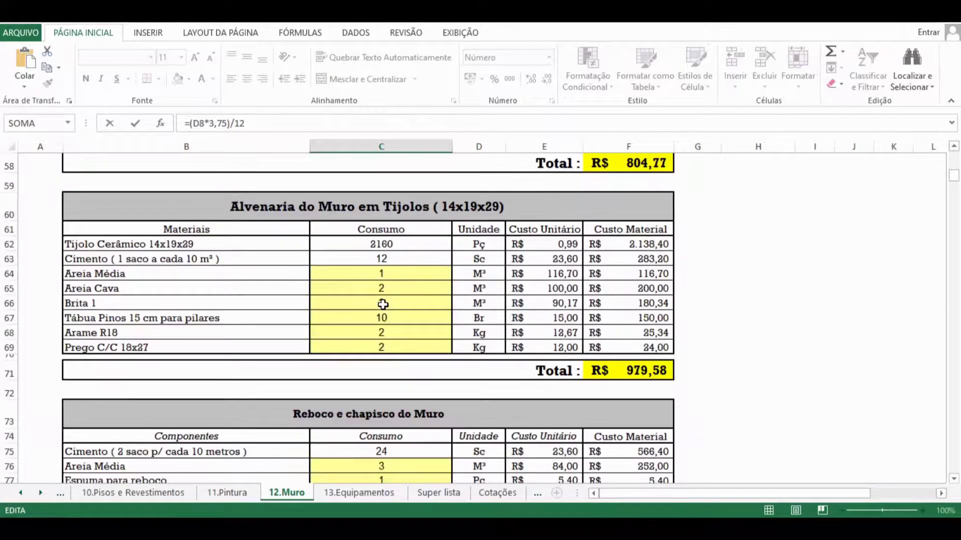
pyautogui.scroll(-2, 328, 217)
pyautogui.scroll(2, 294, 266)
pyautogui.scroll(1, 216, 264)
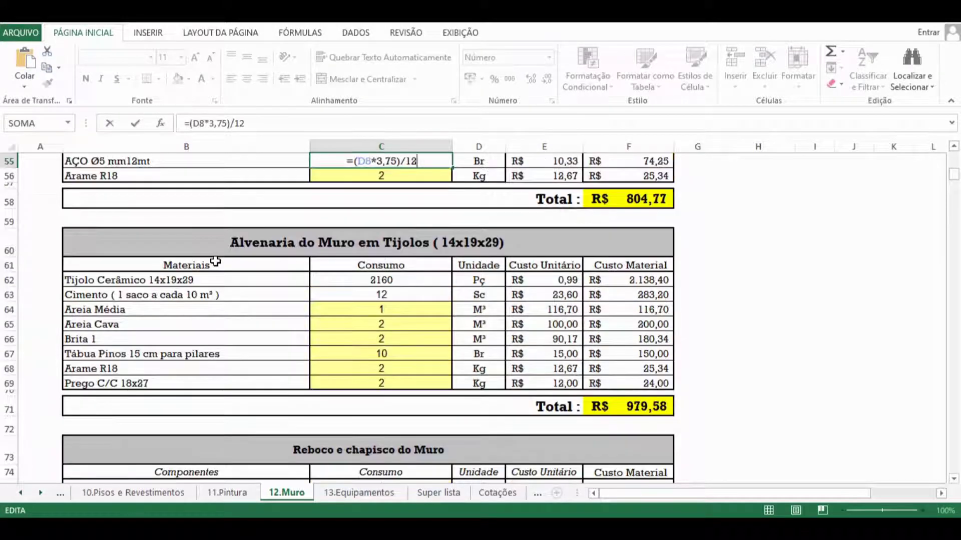
pyautogui.click(246, 278)
pyautogui.scroll(3, 538, 270)
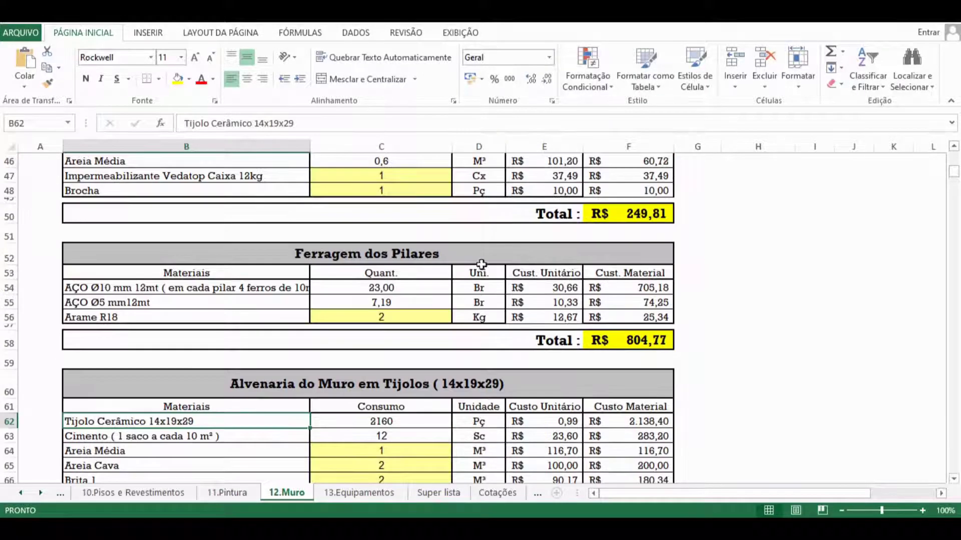
pyautogui.scroll(1, 373, 302)
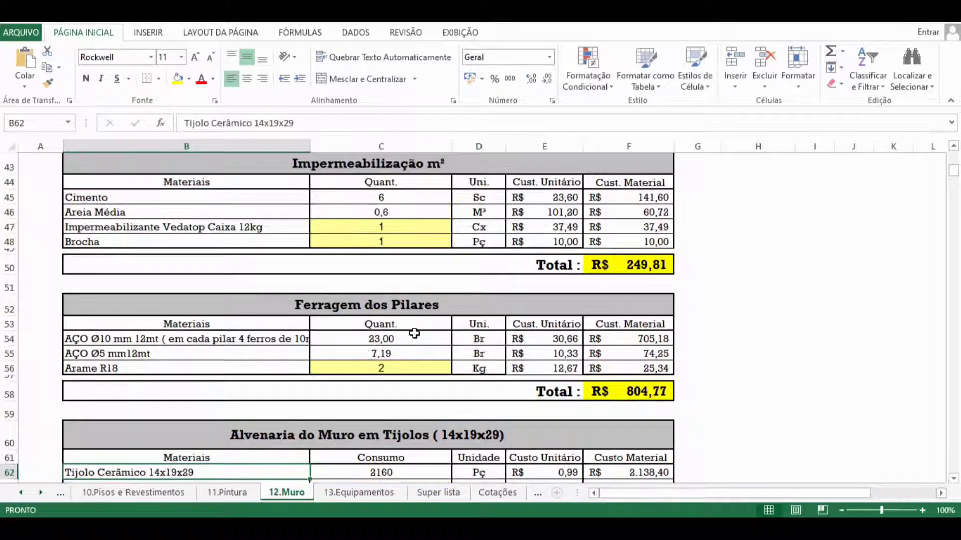
pyautogui.scroll(-3, 415, 332)
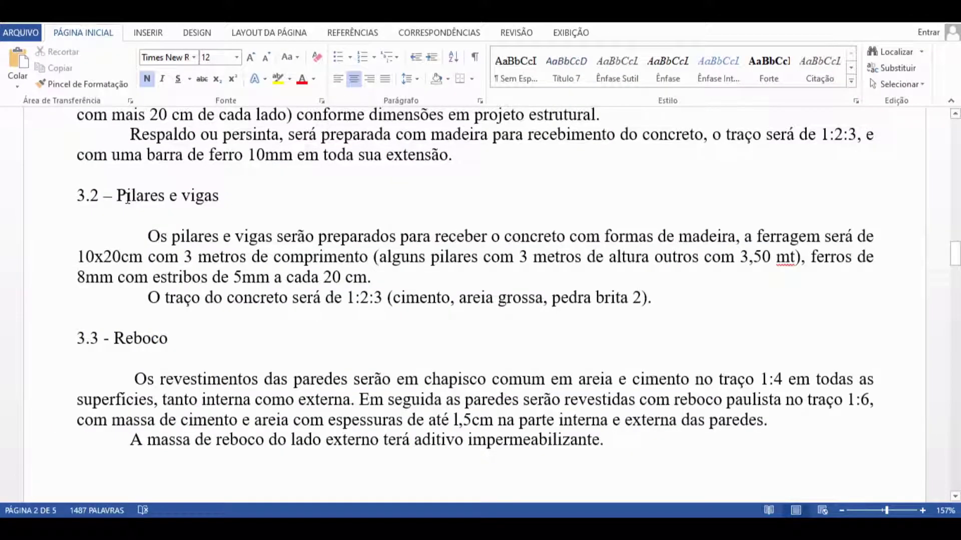
# Copy section 3.2 – Pilares e vigas from the Word document and place it as wrapped text in merged cells H52:K58 of the 12.Muro sheet
pyautogui.moveTo(126, 200); pyautogui.dragTo(706, 297)
pyautogui.hotkey('ctrl', 'j')
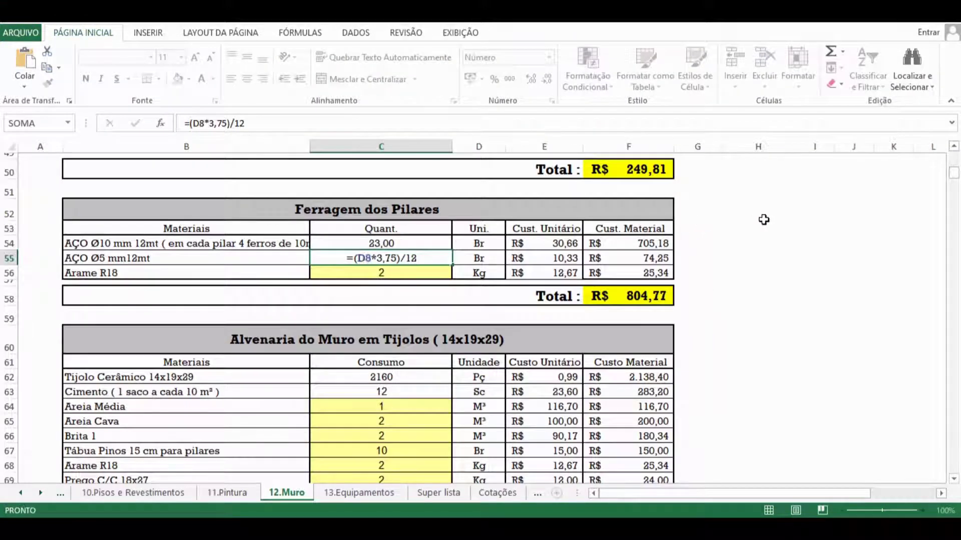
pyautogui.click(761, 219)
pyautogui.doubleClick(749, 210)
pyautogui.click(774, 276)
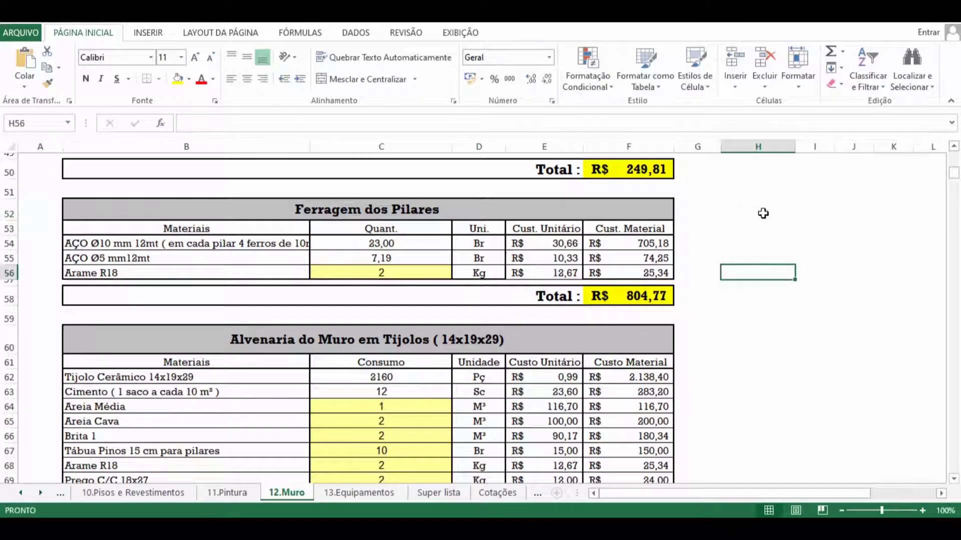
pyautogui.moveTo(769, 212); pyautogui.dragTo(902, 292)
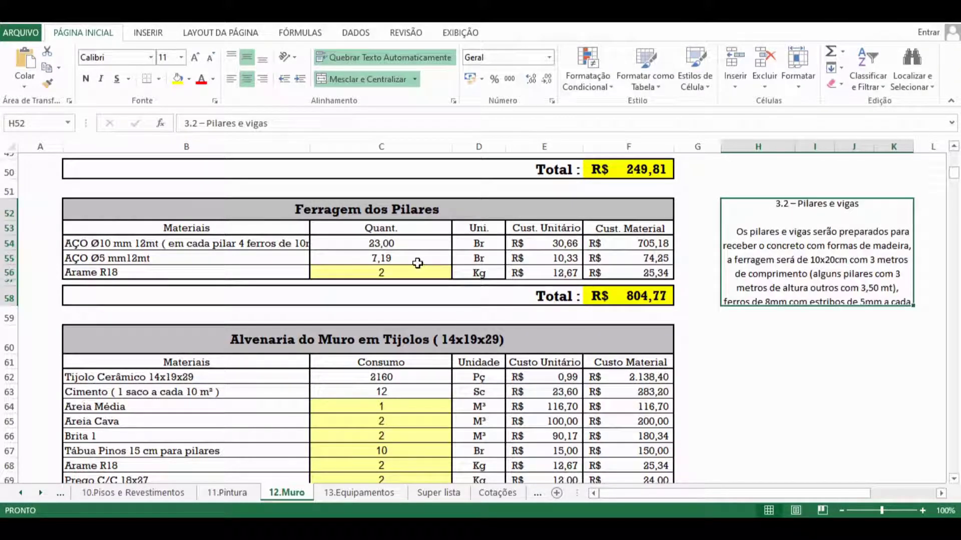
# Reopen the AÇO Ø5 mm formula in C55, highlight the multiplier 3,75, and close it without editing
pyautogui.doubleClick(418, 261)
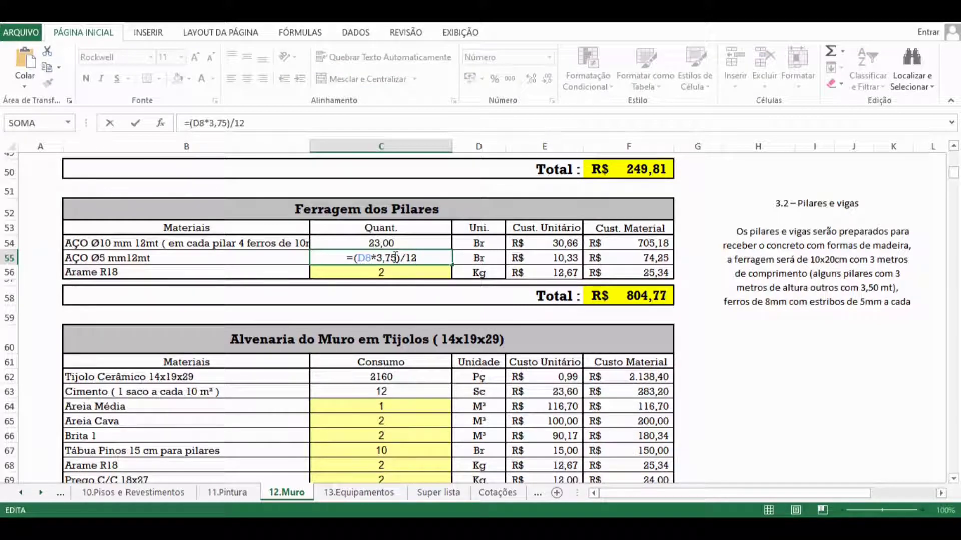
pyautogui.moveTo(395, 258); pyautogui.dragTo(376, 261)
pyautogui.press('Escape')
# Append "( estribos )" to the AÇO Ø5 mm12mt label in B55
pyautogui.click(248, 257)
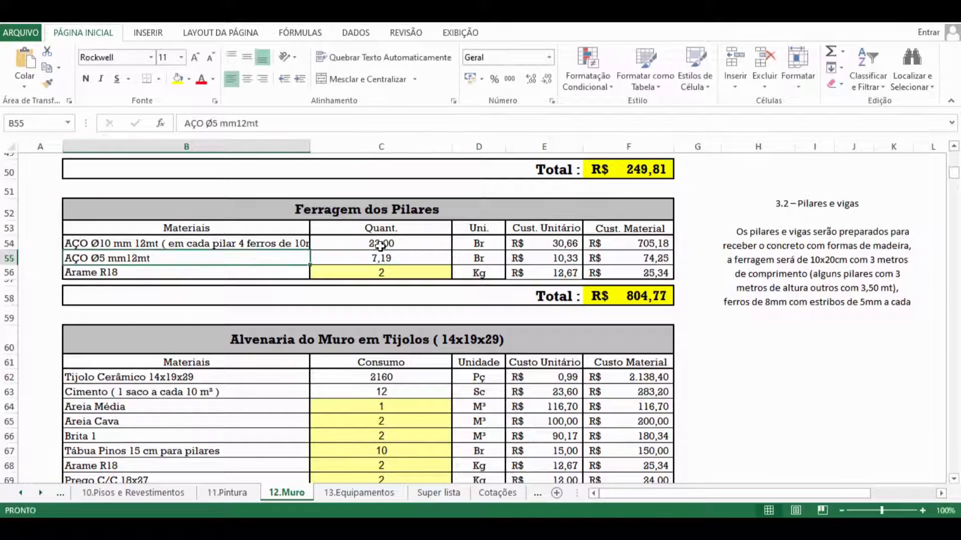
pyautogui.doubleClick(209, 257)
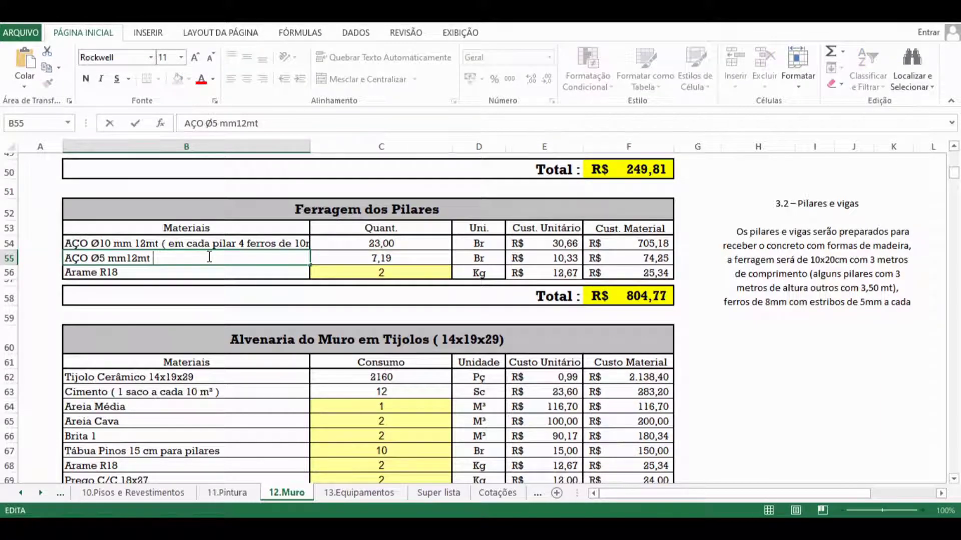
pyautogui.write('( E')
pyautogui.press('capslock')
pyautogui.press('BackSpace')
pyautogui.write('e')
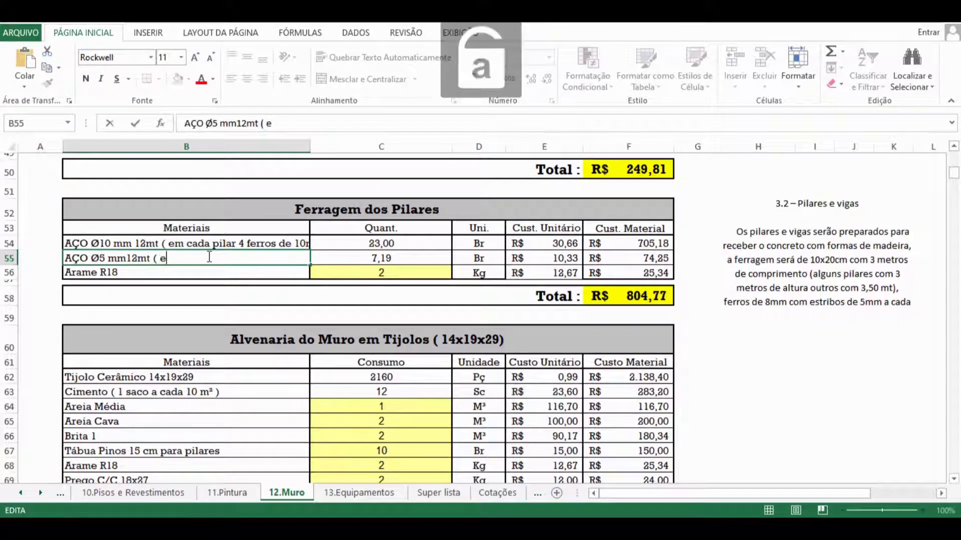
pyautogui.write('stribos')
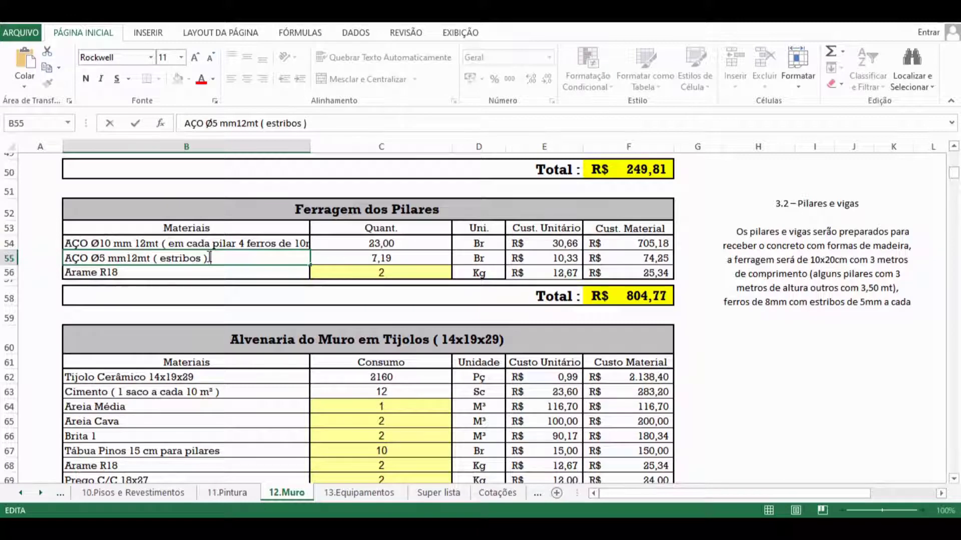
# Inspect the estribos formula in C55, highlight 3,75, trace D8 to the Quantidades de pilares de 3mt input, and cancel without editing
pyautogui.doubleClick(414, 258)
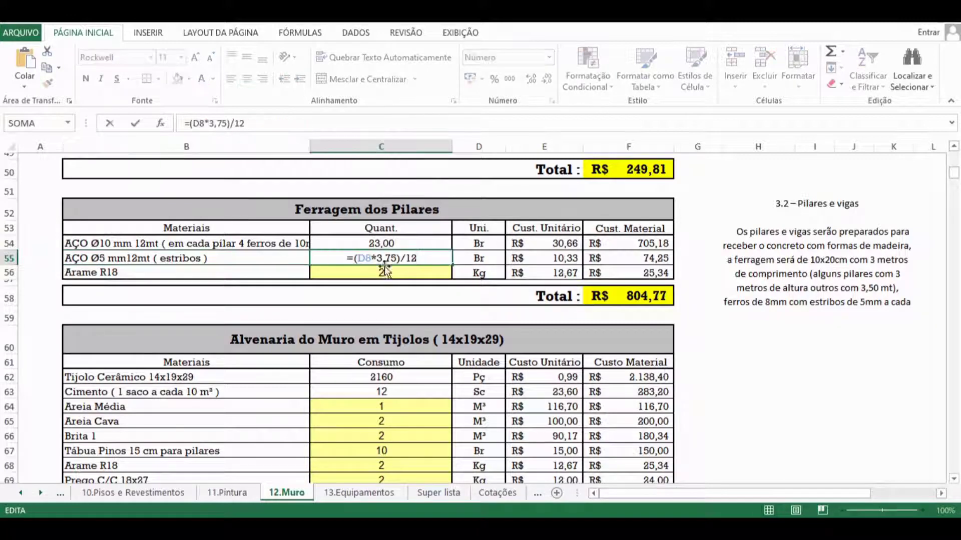
pyautogui.moveTo(398, 256); pyautogui.dragTo(379, 257)
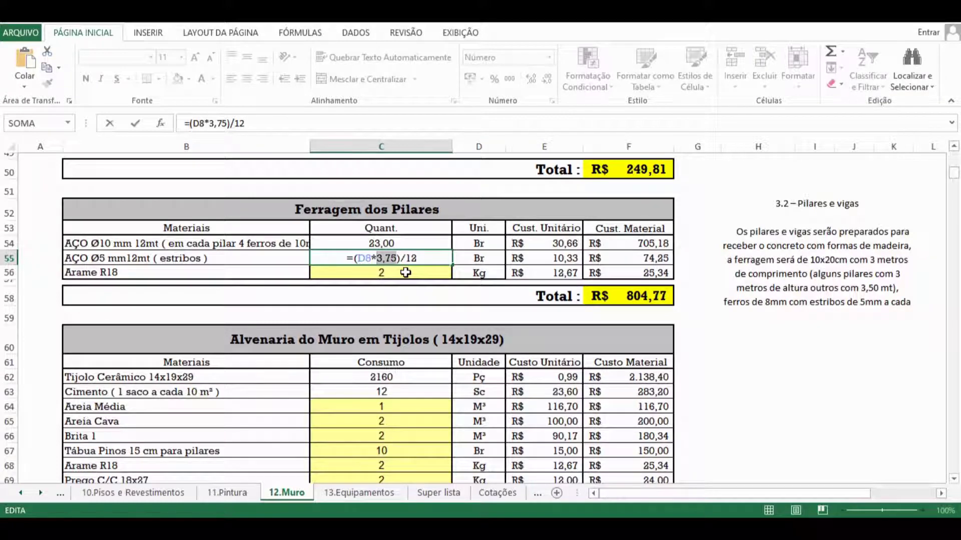
pyautogui.scroll(1, 406, 273)
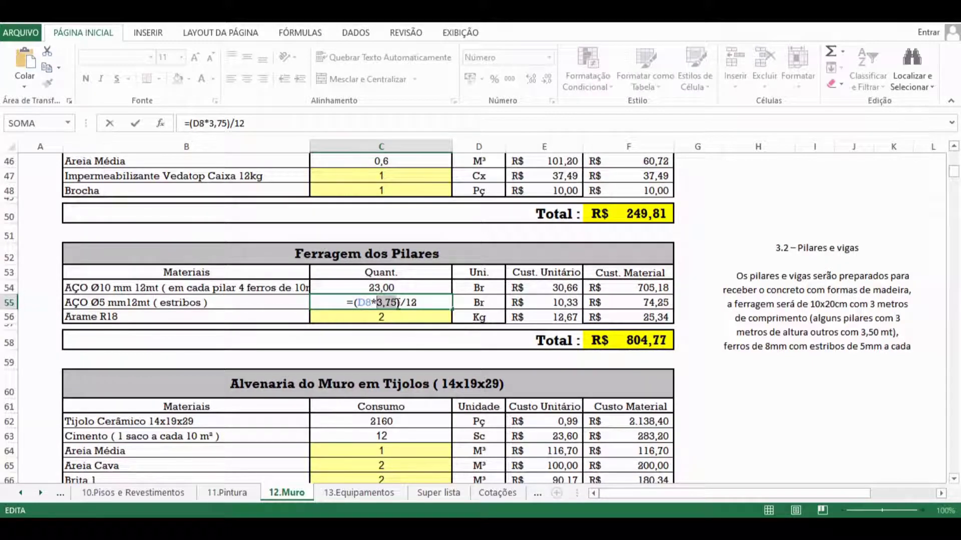
pyautogui.scroll(14, 400, 295)
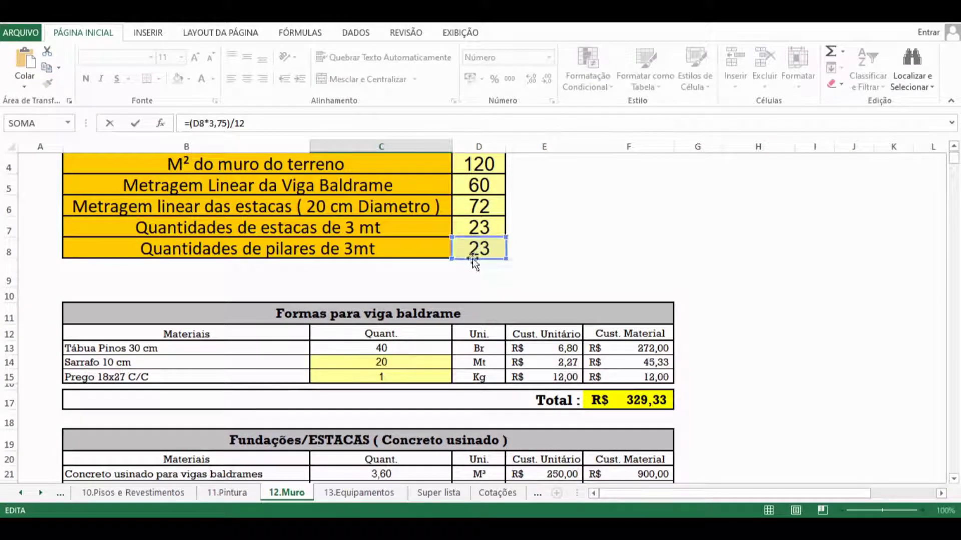
pyautogui.scroll(-8, 415, 250)
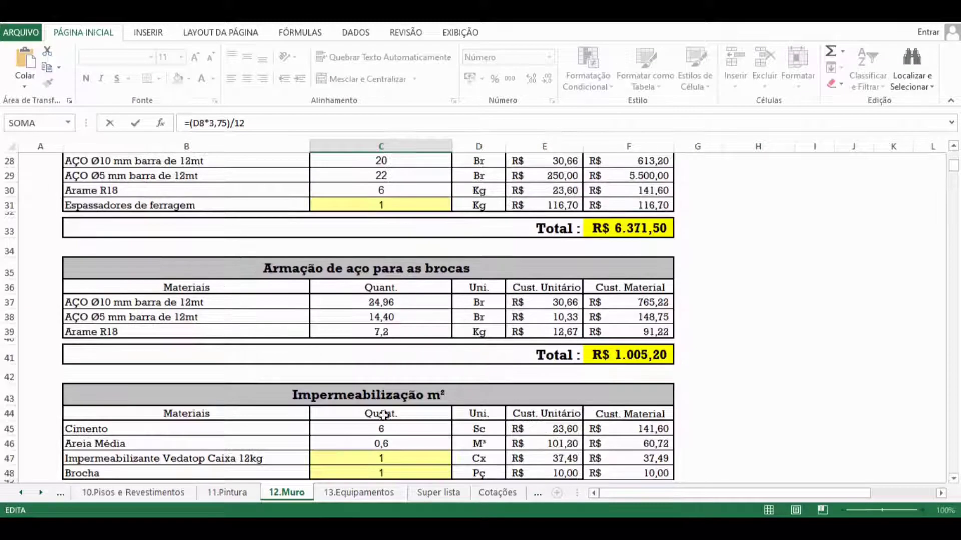
pyautogui.scroll(-5, 383, 415)
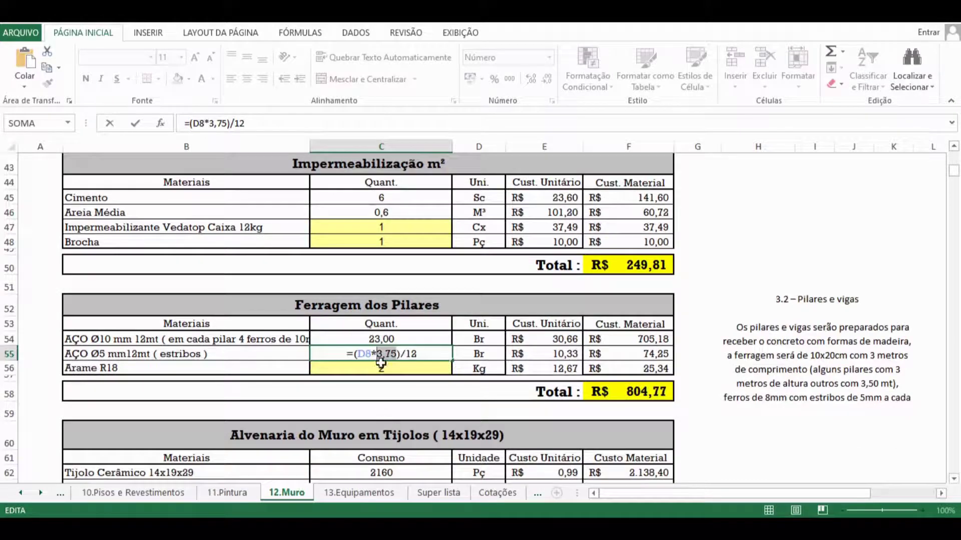
pyautogui.scroll(12, 388, 345)
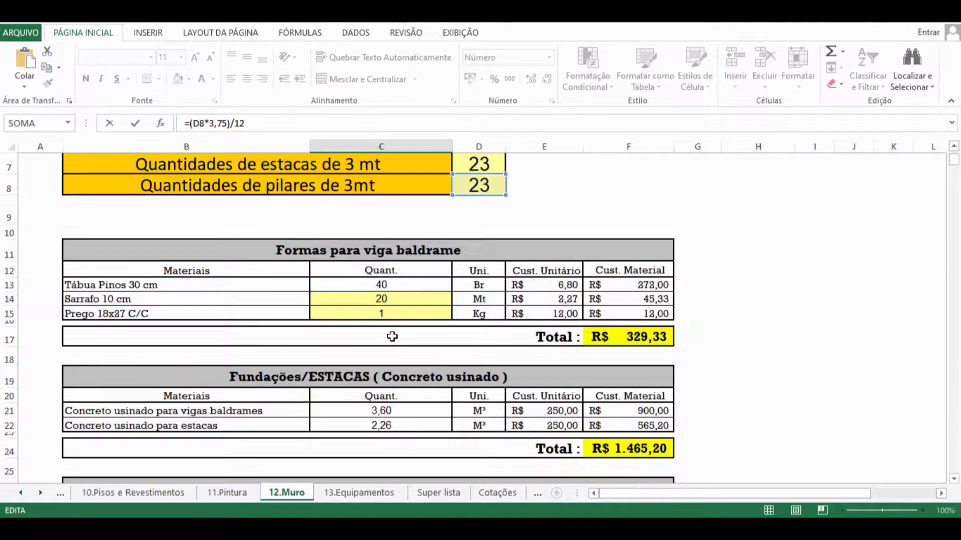
pyautogui.scroll(2, 392, 336)
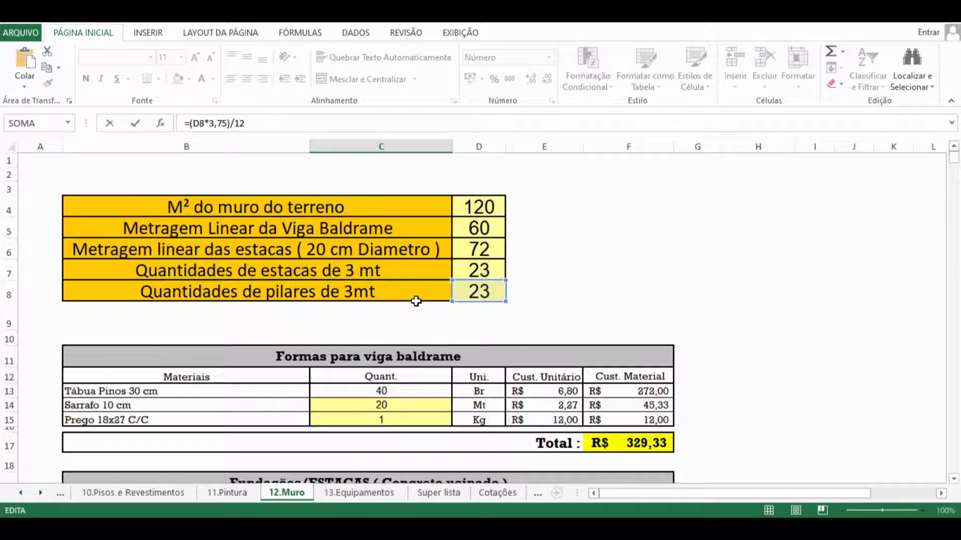
pyautogui.click(398, 289)
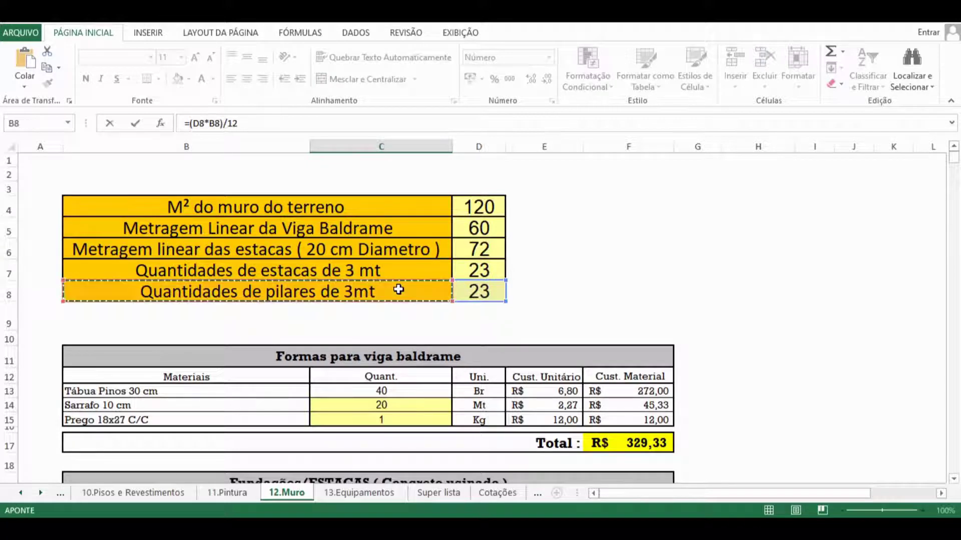
pyautogui.press('Escape')
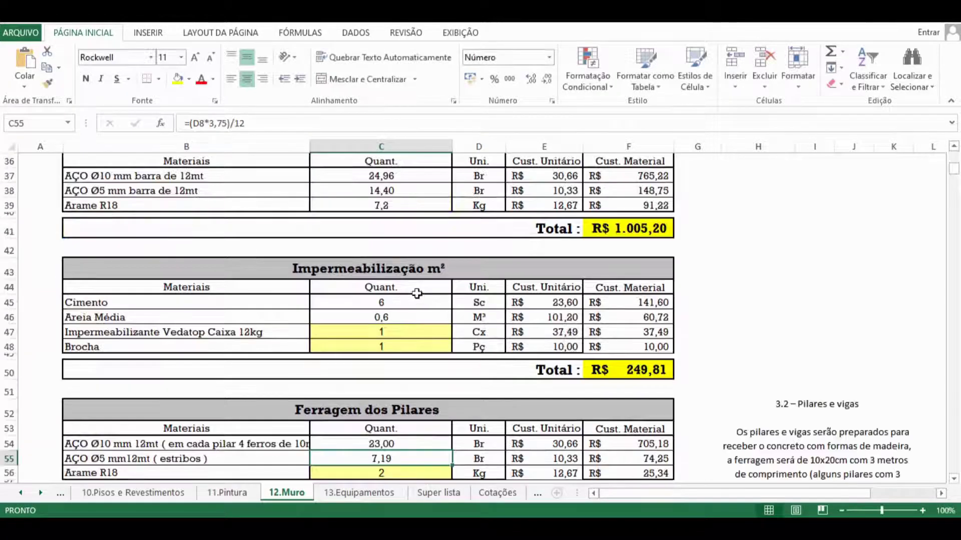
# Review the AÇO Ø5 mm formula in C55 once more and close it without editing
pyautogui.scroll(-1, 424, 313)
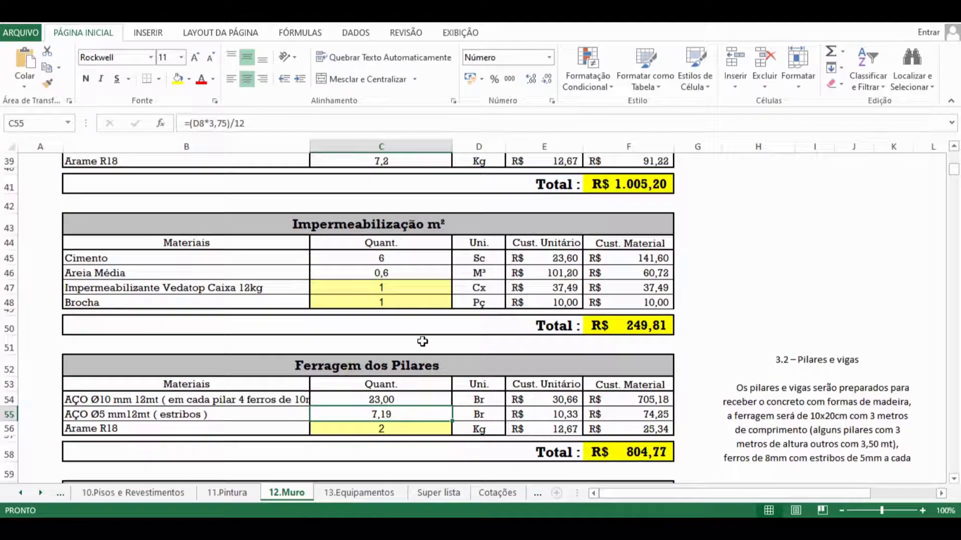
pyautogui.doubleClick(399, 415)
pyautogui.scroll(-3, 414, 394)
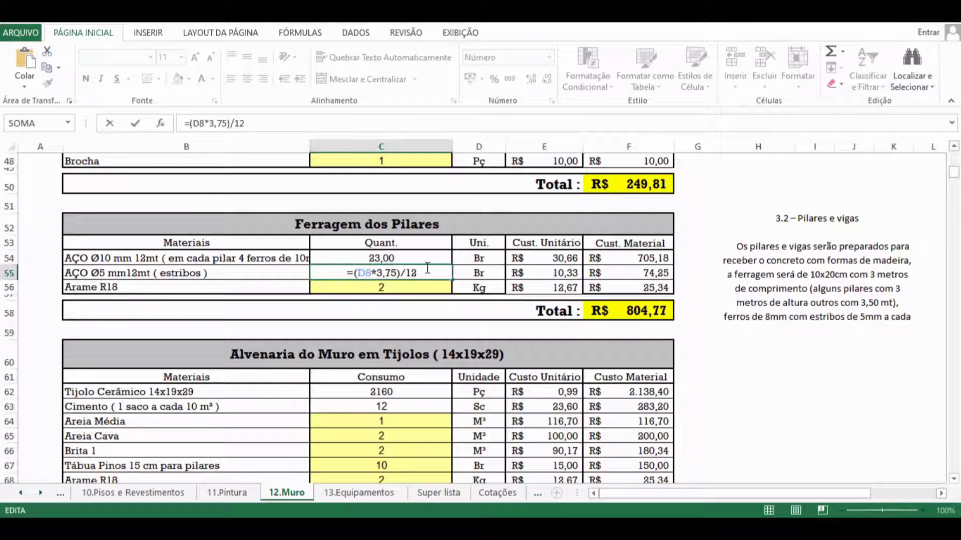
pyautogui.click(482, 270)
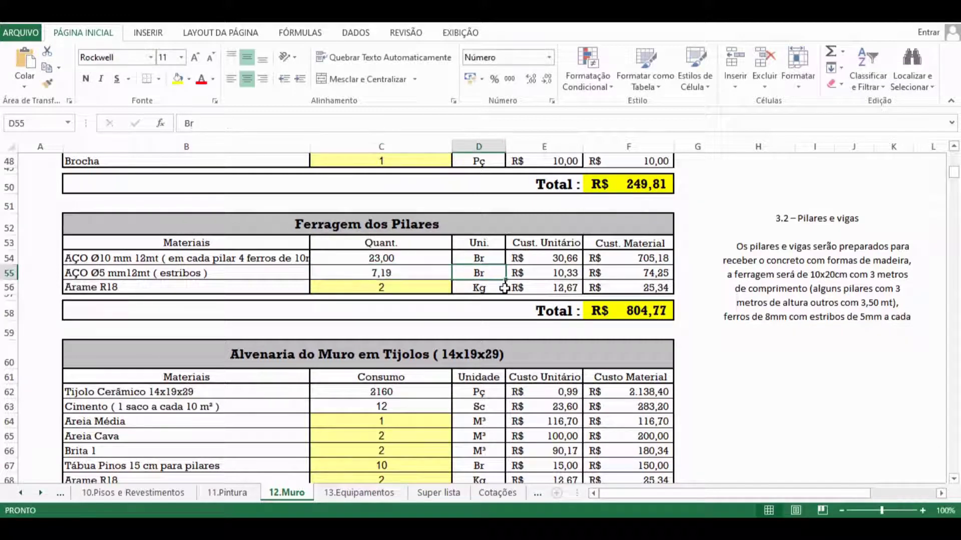
# Inspect the Tijolo Cerâmico formula in C62, trace D4 to the M² do muro do terreno input, and close it without editing
pyautogui.scroll(-1, 504, 288)
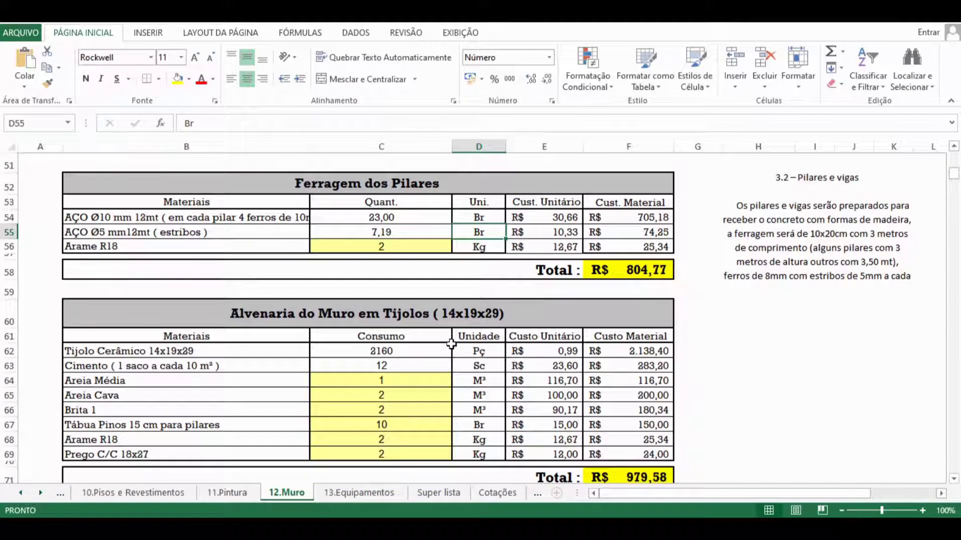
pyautogui.doubleClick(422, 350)
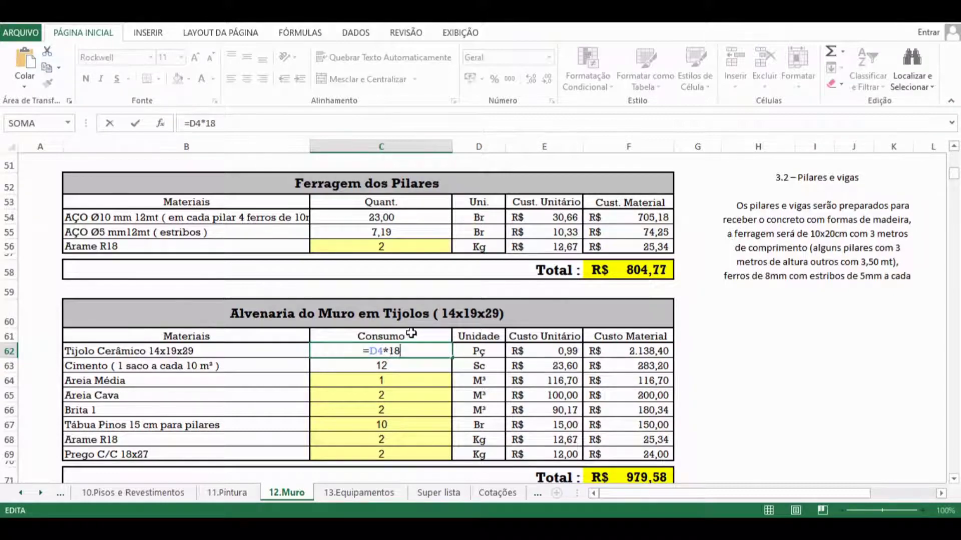
pyautogui.scroll(16, 408, 331)
pyautogui.scroll(1, 431, 219)
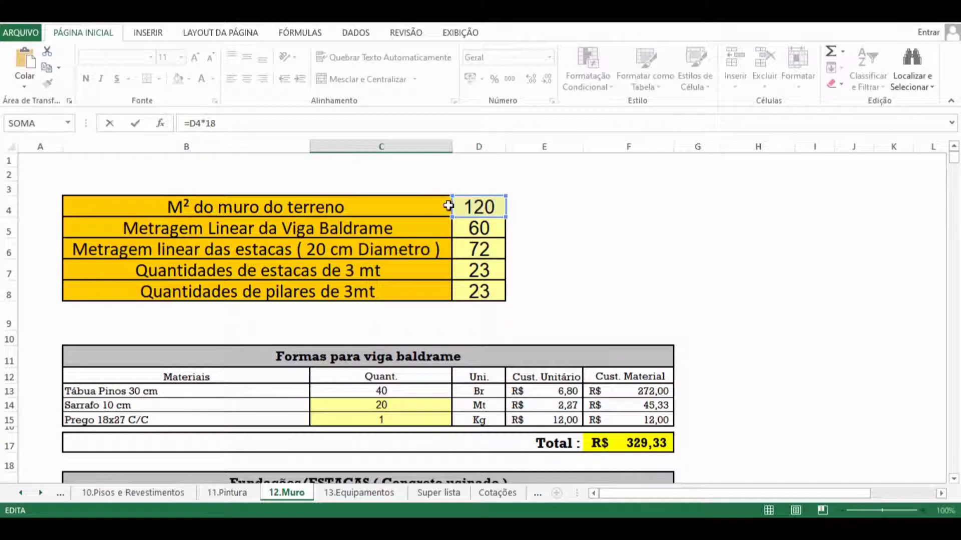
pyautogui.scroll(-11, 530, 205)
pyautogui.scroll(-7, 475, 254)
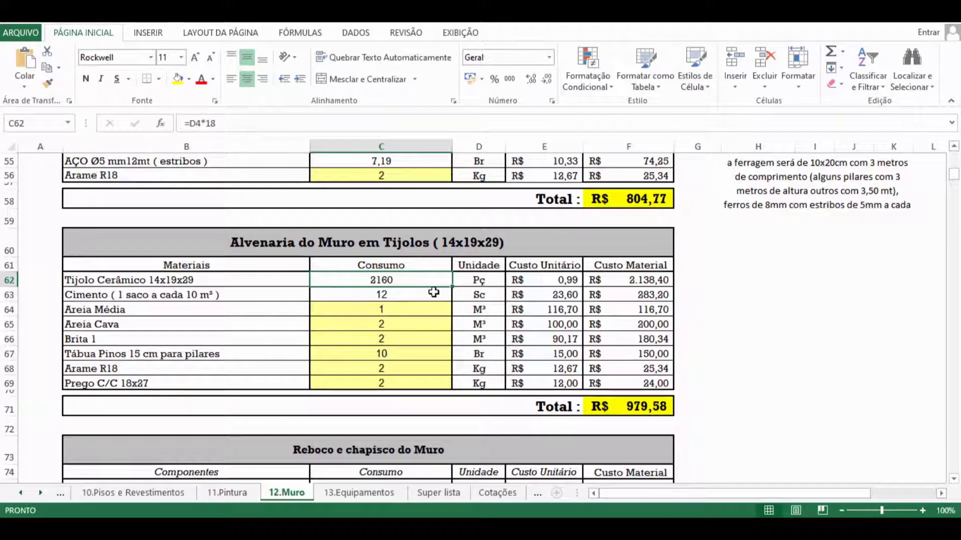
# Inspect the Cimento formula in C63, trace D4 to the wall area input, highlight the divisor 10, and cancel without editing
pyautogui.doubleClick(434, 292)
pyautogui.scroll(15, 437, 298)
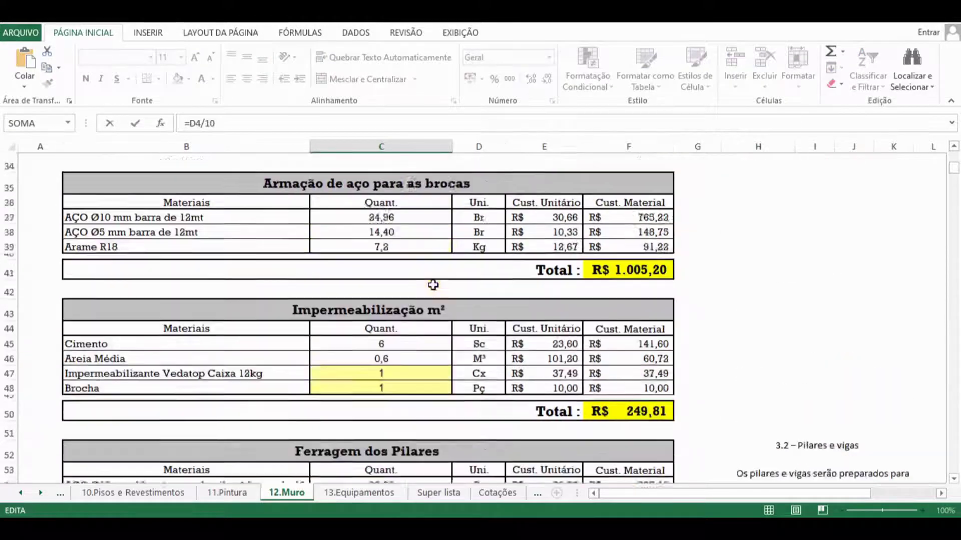
pyautogui.scroll(2, 440, 253)
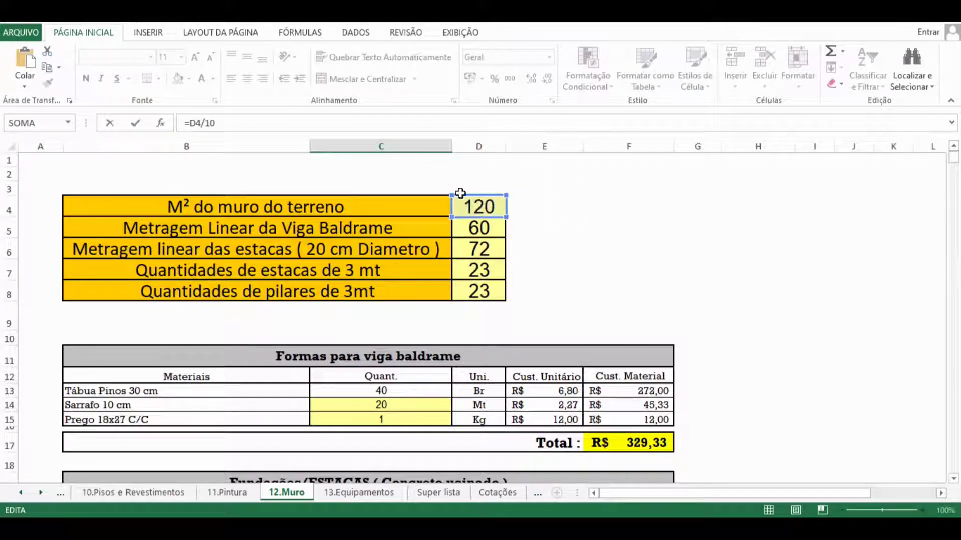
pyautogui.scroll(-9, 425, 238)
pyautogui.scroll(-8, 424, 239)
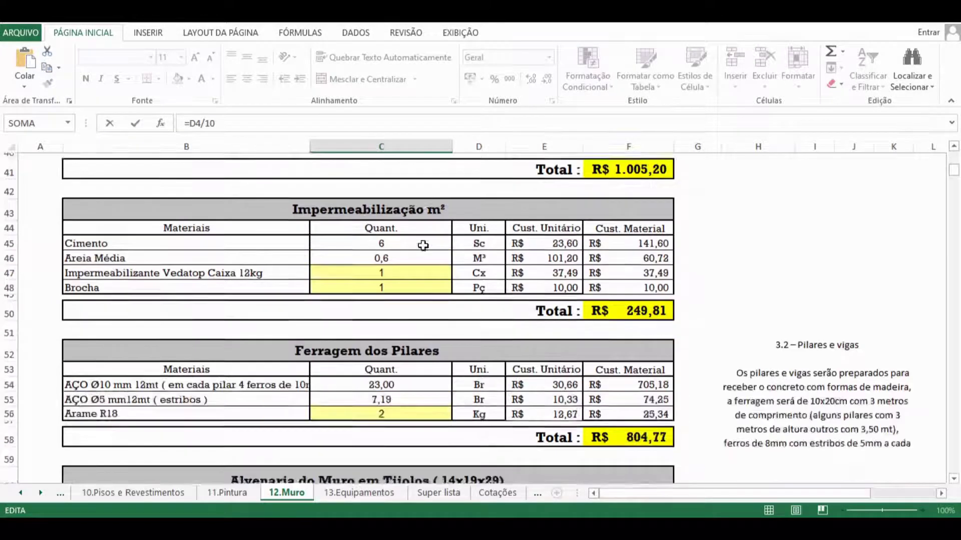
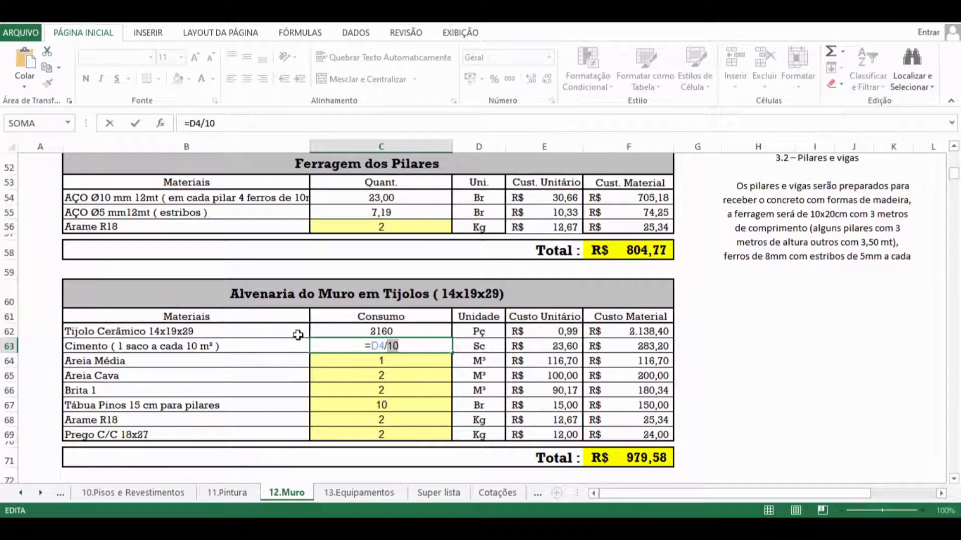
pyautogui.click(423, 346)
pyautogui.press('Escape')
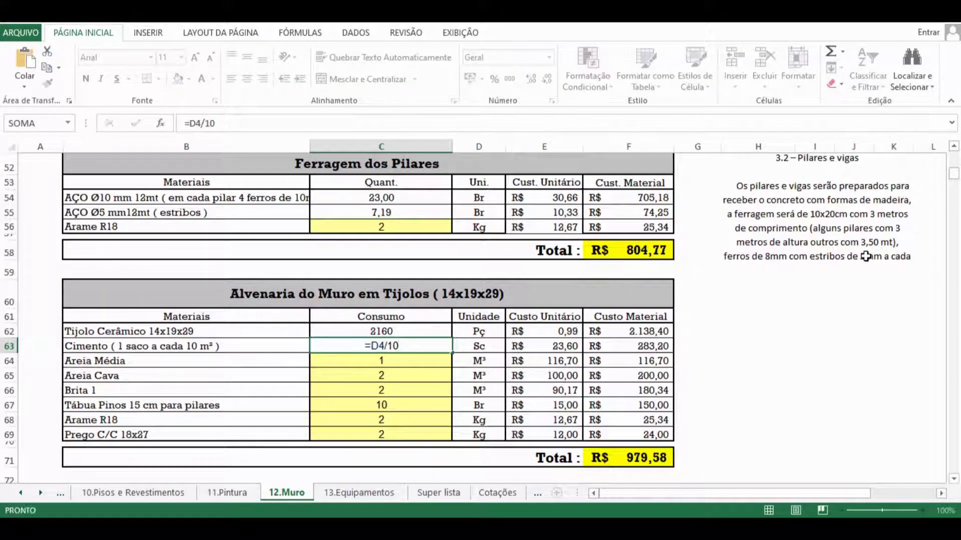
# Open the 3.2 – Pilares e vigas note in H52:K58 to read its full text, and close it without editing
pyautogui.doubleClick(865, 256)
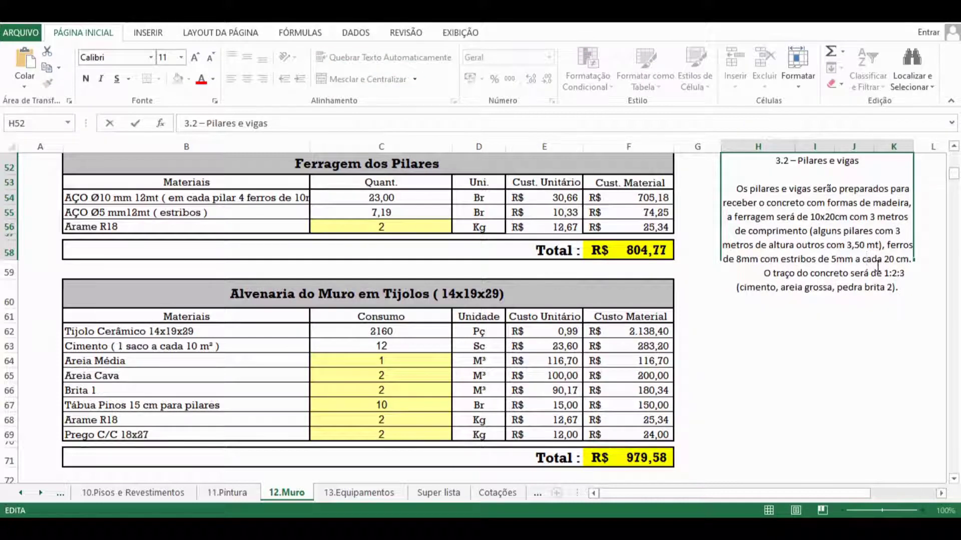
pyautogui.scroll(1, 837, 231)
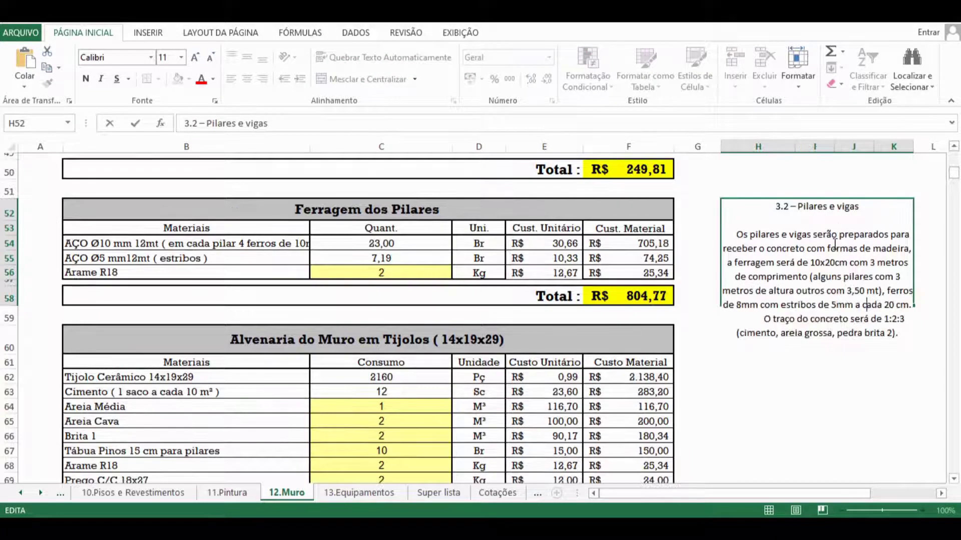
pyautogui.click(859, 190)
# Switch to the Word document and copy section 3.1 - Alvenaria from its heading through the mortar and joints paragraph
pyautogui.click(311, 528)
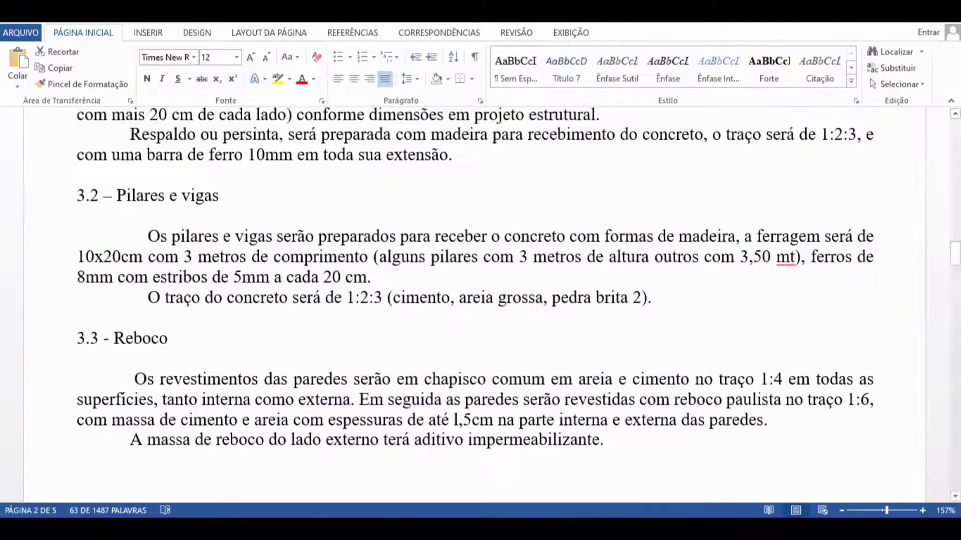
pyautogui.click(310, 324)
pyautogui.scroll(2, 183, 309)
pyautogui.scroll(2, 183, 309)
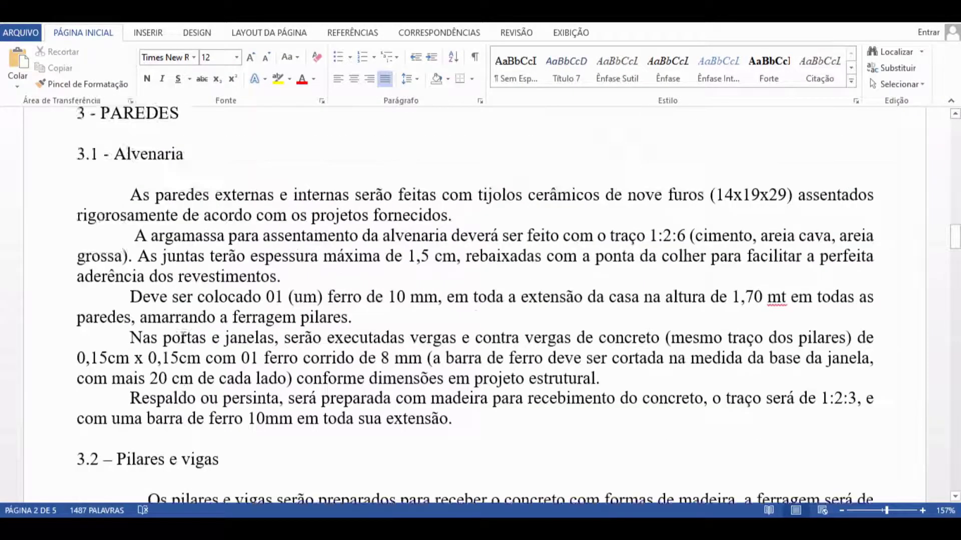
pyautogui.scroll(3, 163, 330)
pyautogui.scroll(-1, 167, 245)
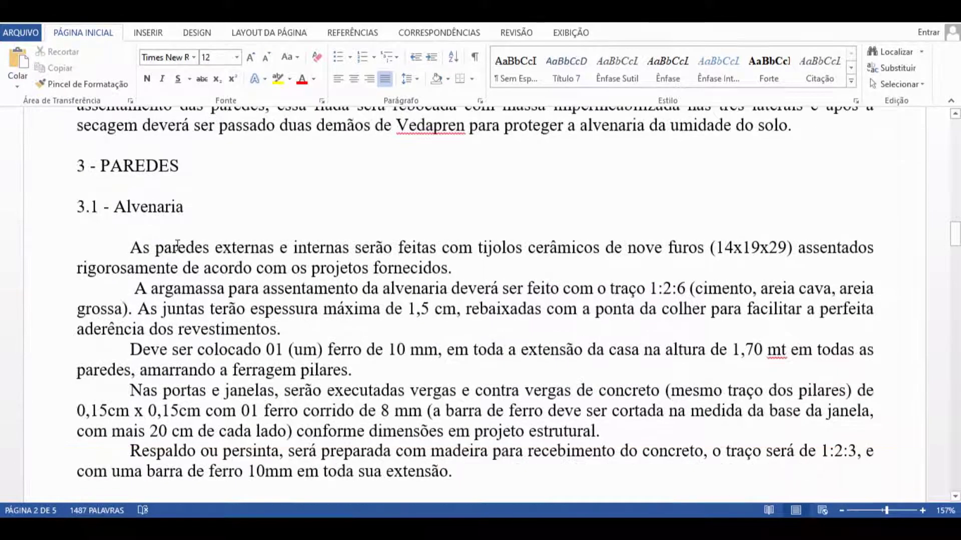
pyautogui.scroll(-1, 491, 256)
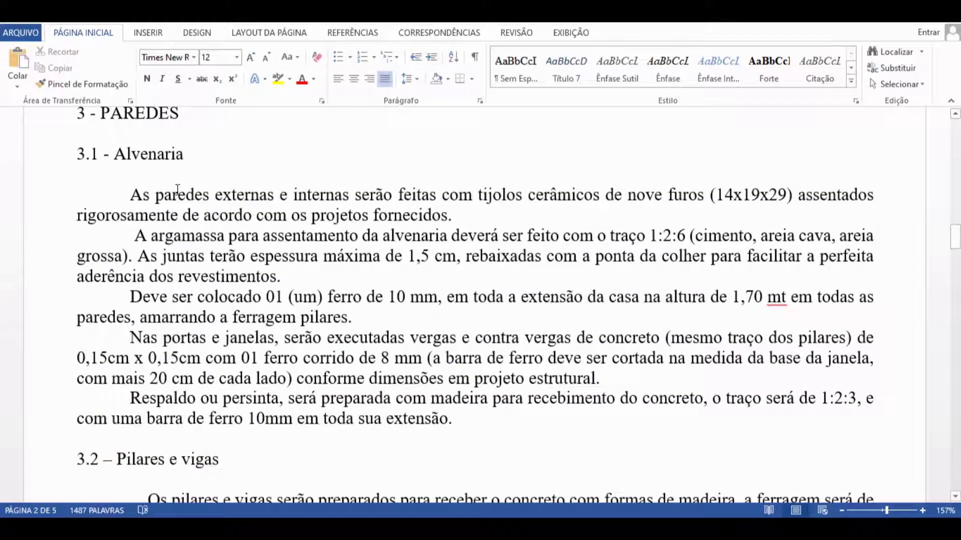
pyautogui.moveTo(77, 154); pyautogui.dragTo(420, 279)
pyautogui.hotkey('ctrl', 'c')
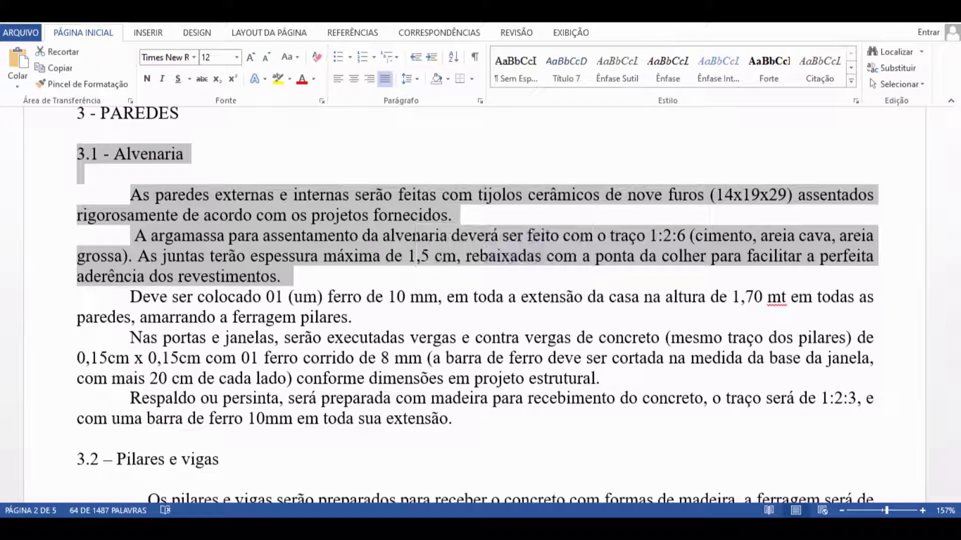
# Return to the 12.Muro sheet in Excel and put a thick box border around the 3.2 – Pilares e vigas note in H52:K58
pyautogui.hotkey('alt', 'Tab')
pyautogui.click(757, 362)
pyautogui.click(758, 343)
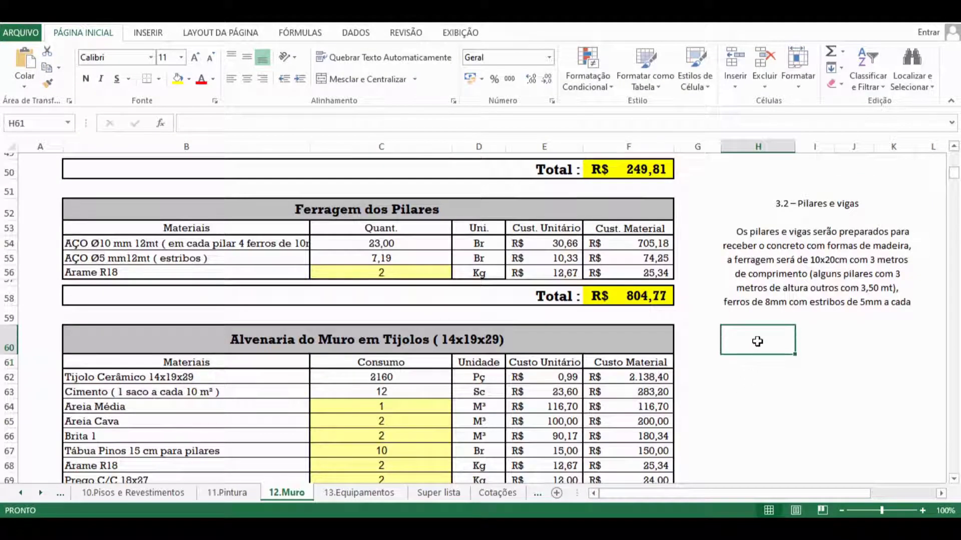
pyautogui.click(801, 202)
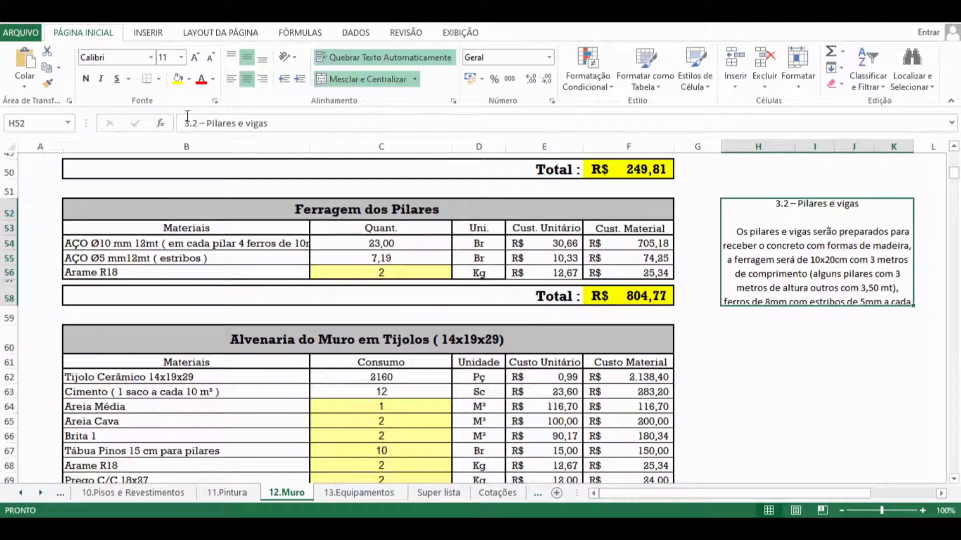
pyautogui.click(158, 78)
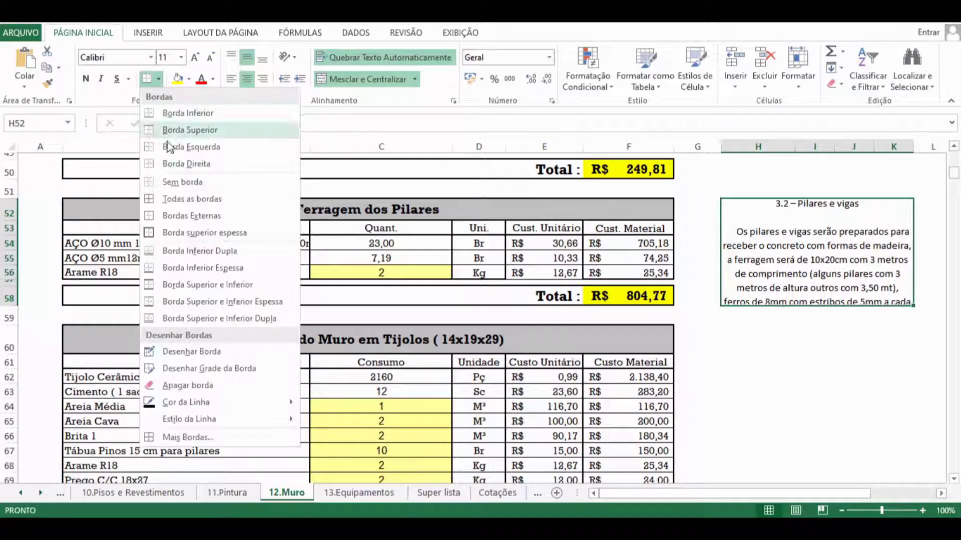
pyautogui.click(168, 235)
# Merge and center cells H60:K67 beside the Alvenaria do Muro table and open the merged cell for text entry
pyautogui.click(760, 341)
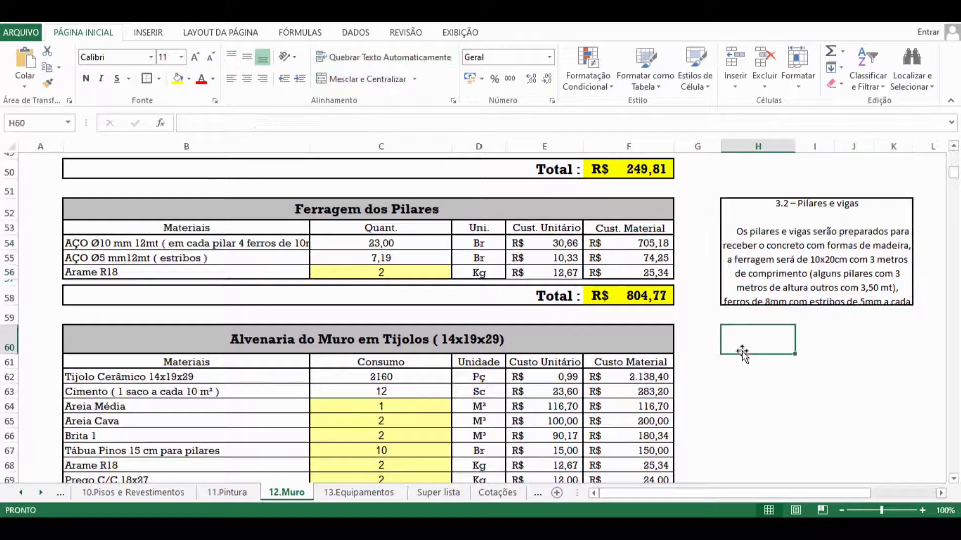
pyautogui.moveTo(741, 343); pyautogui.dragTo(896, 444)
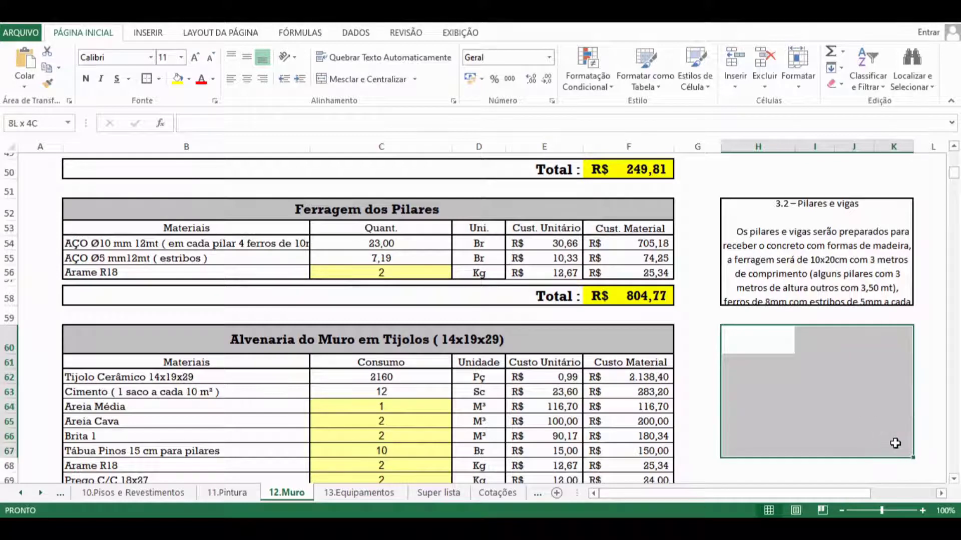
pyautogui.click(332, 82)
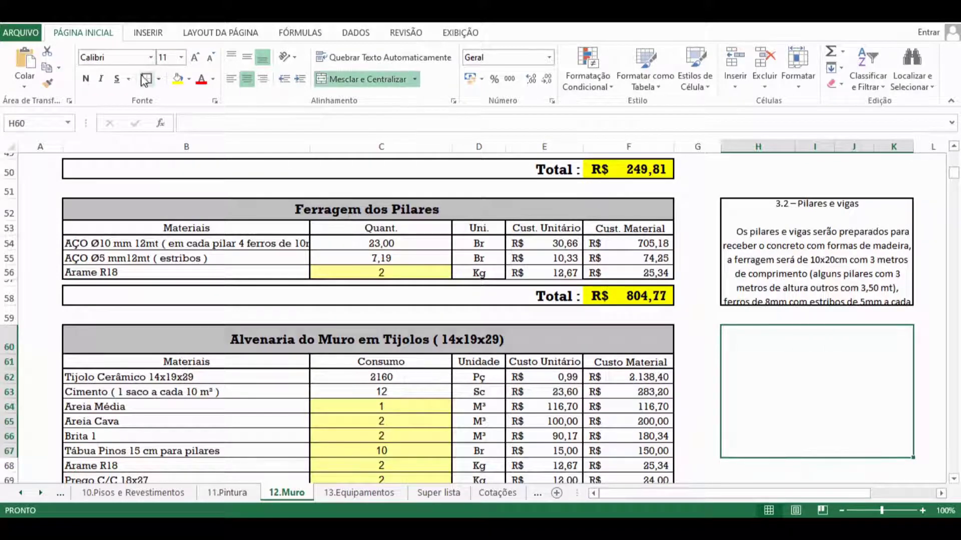
pyautogui.doubleClick(760, 373)
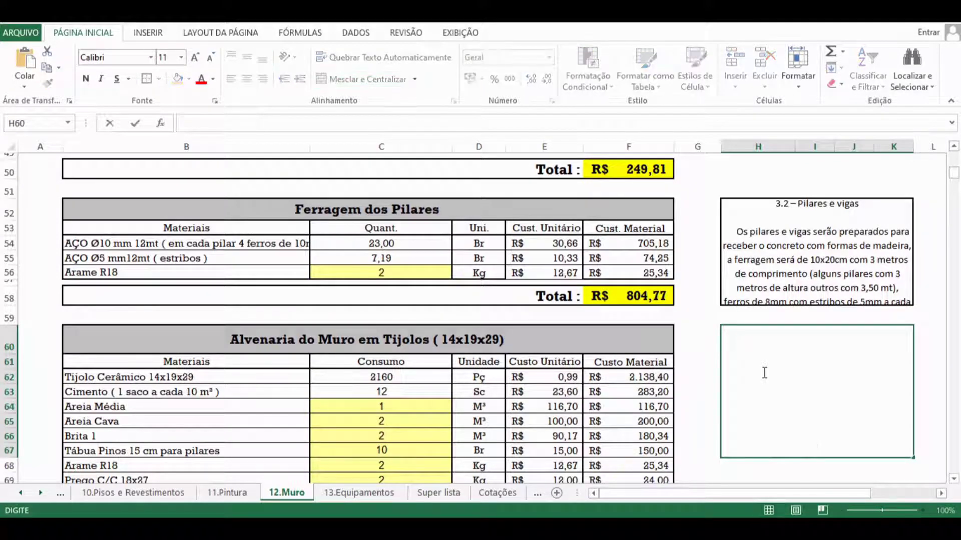
# Paste the "3.1 - Alvenaria" specification text into merged cell H60 beside the Alvenaria do Muro table and read it in full
pyautogui.hotkey('ctrl', 'v')
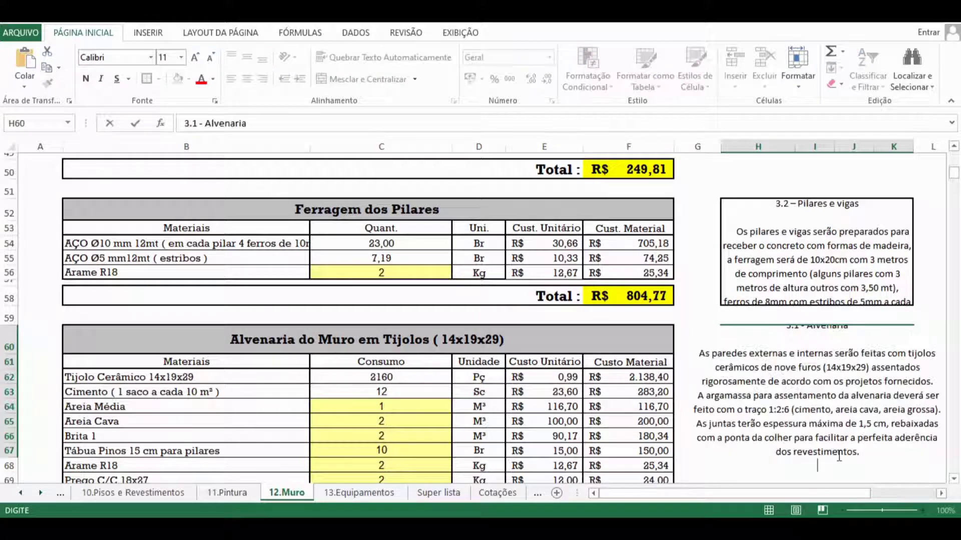
pyautogui.hotkey('ctrl', 'Return')
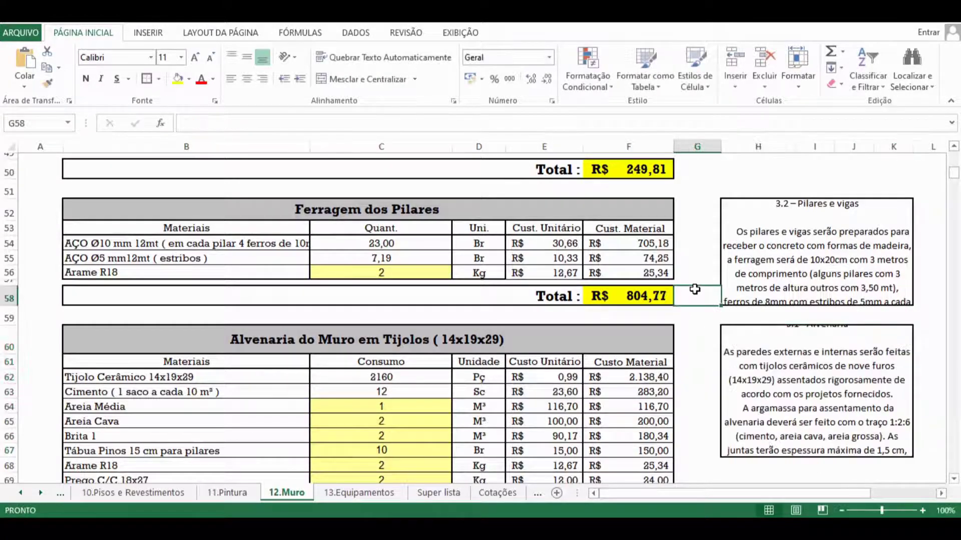
pyautogui.scroll(-2, 695, 290)
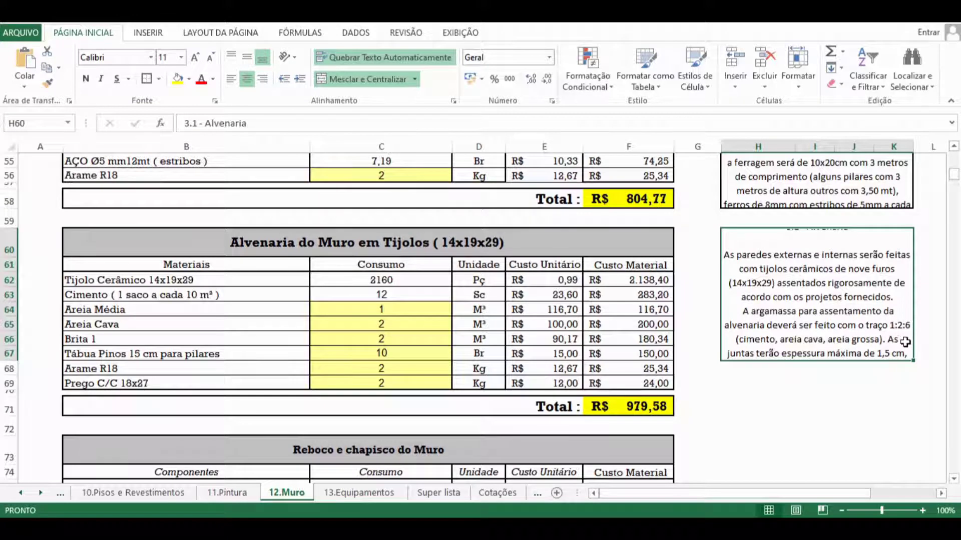
pyautogui.doubleClick(866, 343)
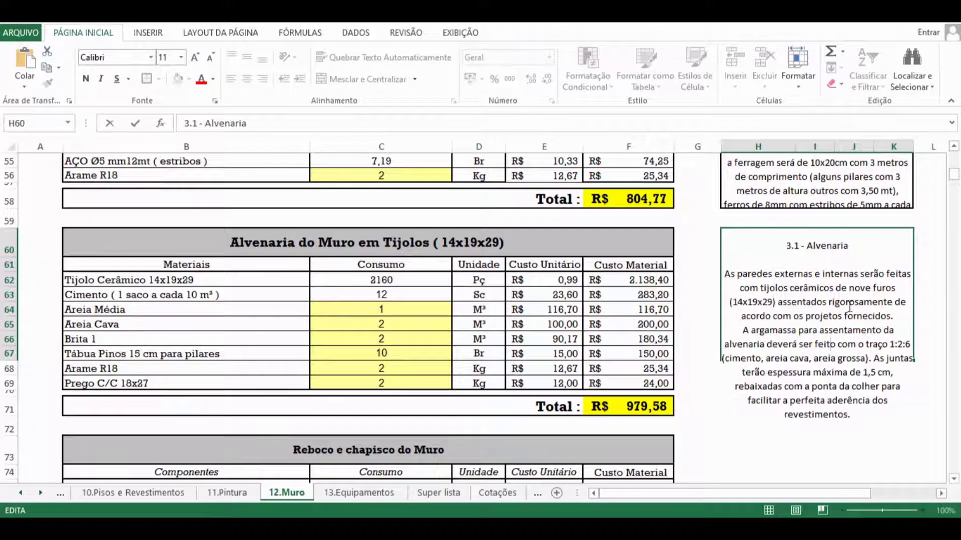
pyautogui.press('Escape')
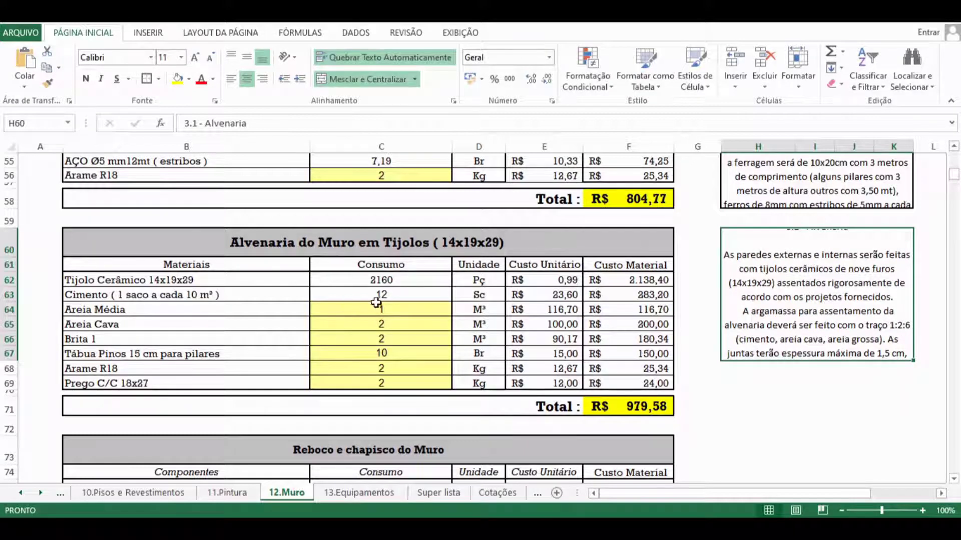
# Examine the cement and sand consumption cells in the Alvenaria do Muro table and compare them with the wall area input
pyautogui.click(401, 292)
pyautogui.write('=D4/10')
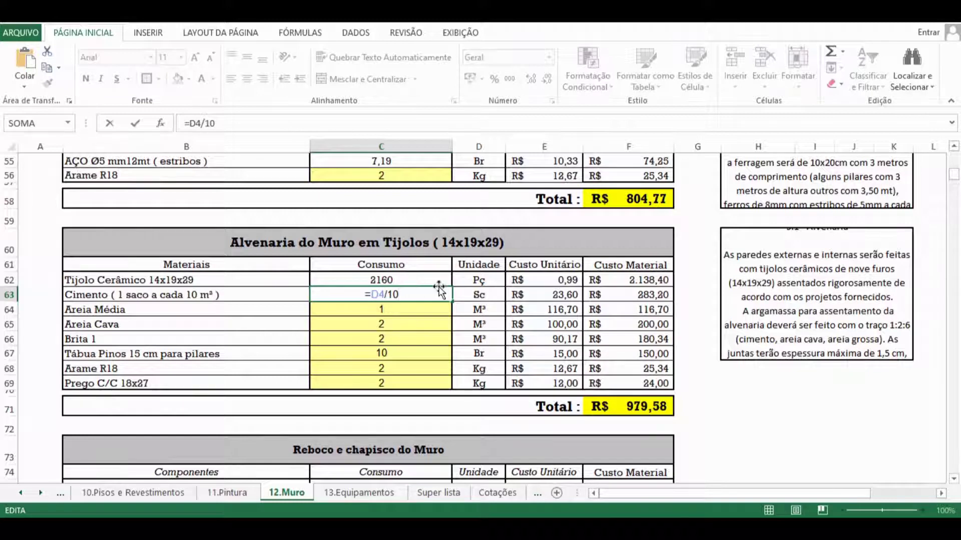
pyautogui.click(406, 307)
pyautogui.doubleClick(405, 310)
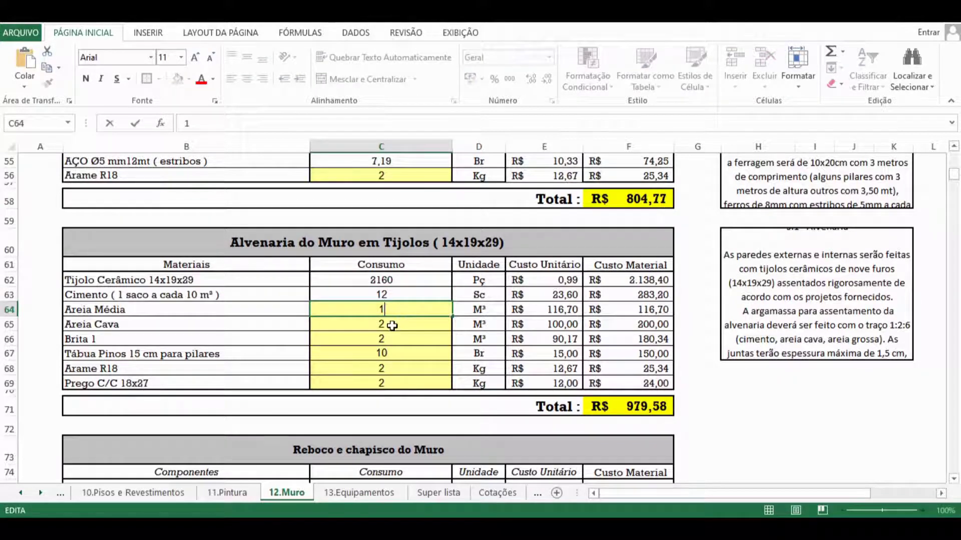
pyautogui.doubleClick(394, 326)
pyautogui.click(418, 307)
pyautogui.doubleClick(418, 306)
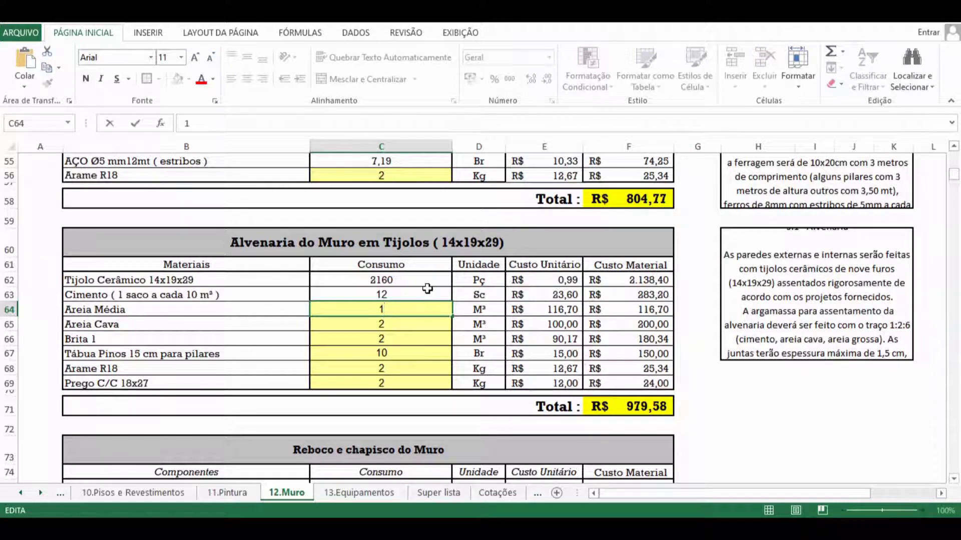
pyautogui.click(426, 294)
pyautogui.click(403, 308)
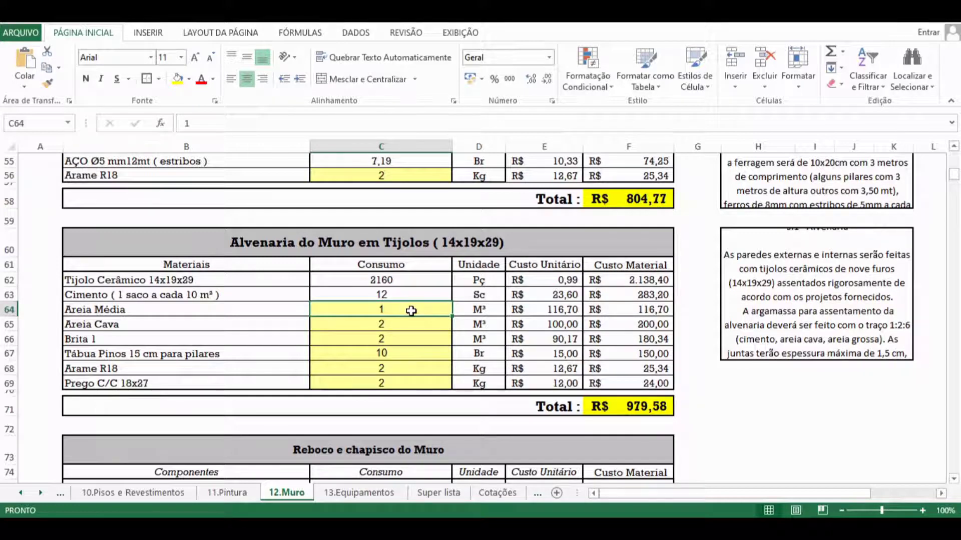
pyautogui.doubleClick(411, 311)
pyautogui.moveTo(417, 311); pyautogui.dragTo(344, 311)
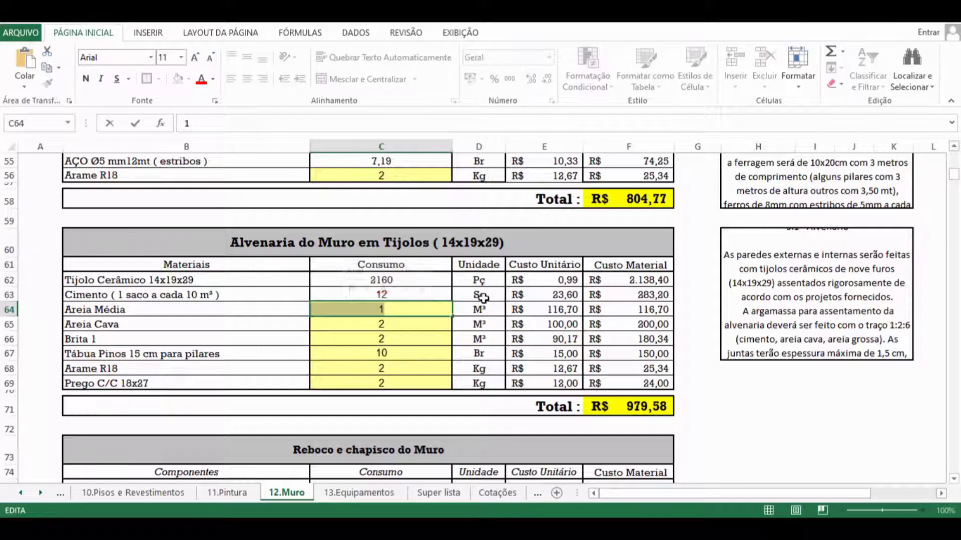
pyautogui.press('Escape')
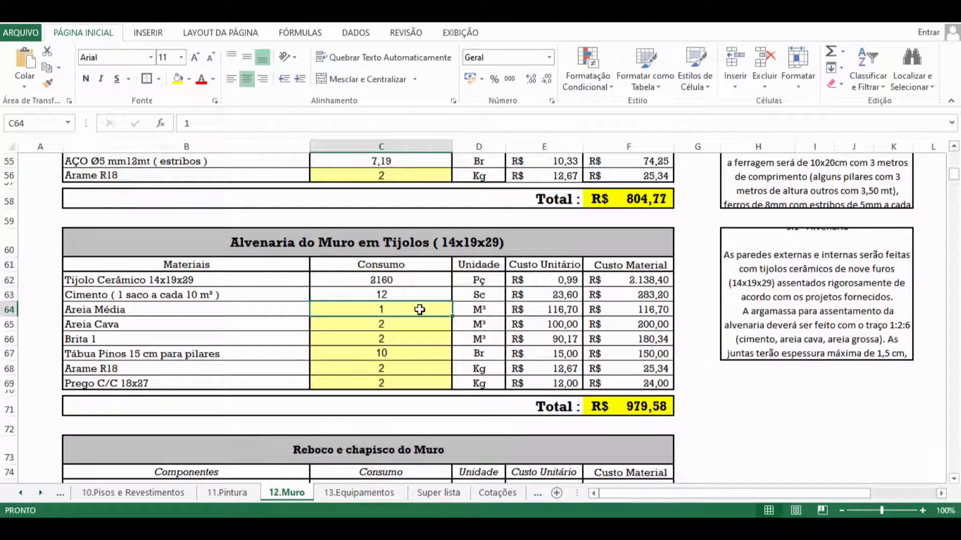
pyautogui.scroll(18, 396, 300)
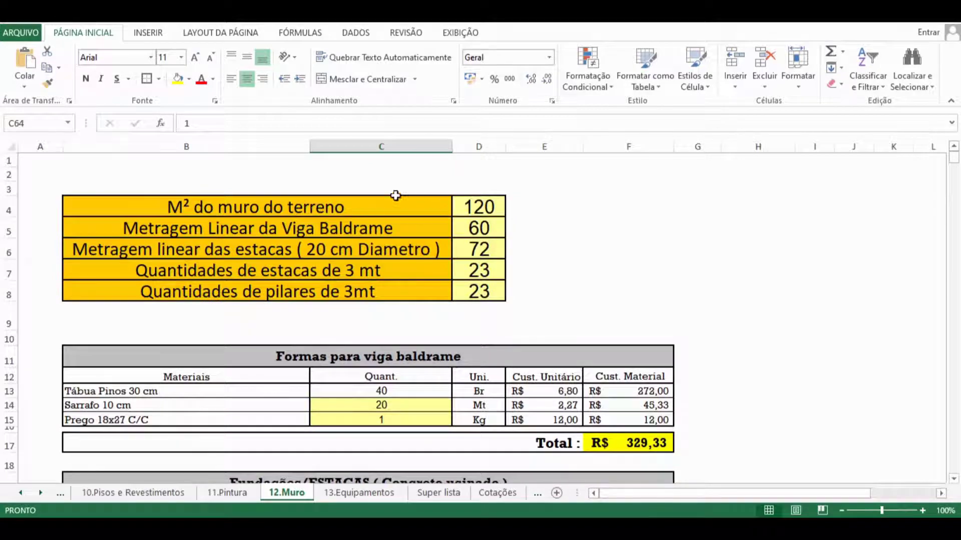
pyautogui.scroll(-18, 512, 193)
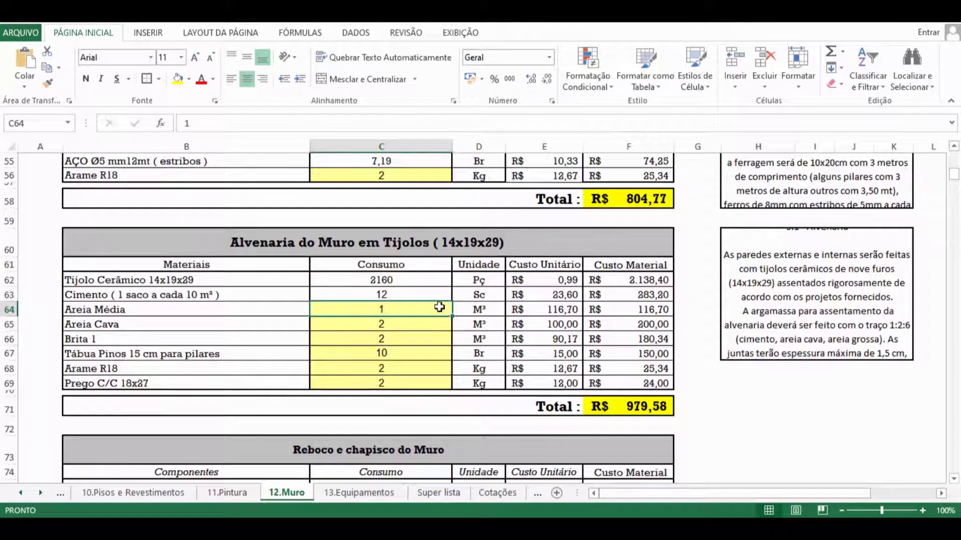
# Examine the consumption values for Areia Média, Areia Cava, Brita 1 and Tábua Pinos in the Alvenaria do Muro table
pyautogui.doubleClick(405, 313)
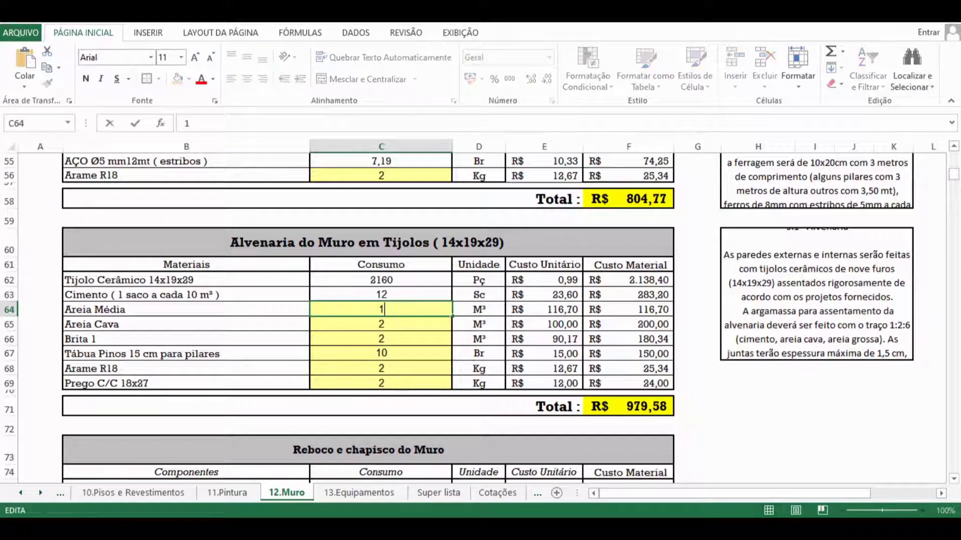
pyautogui.click(220, 529)
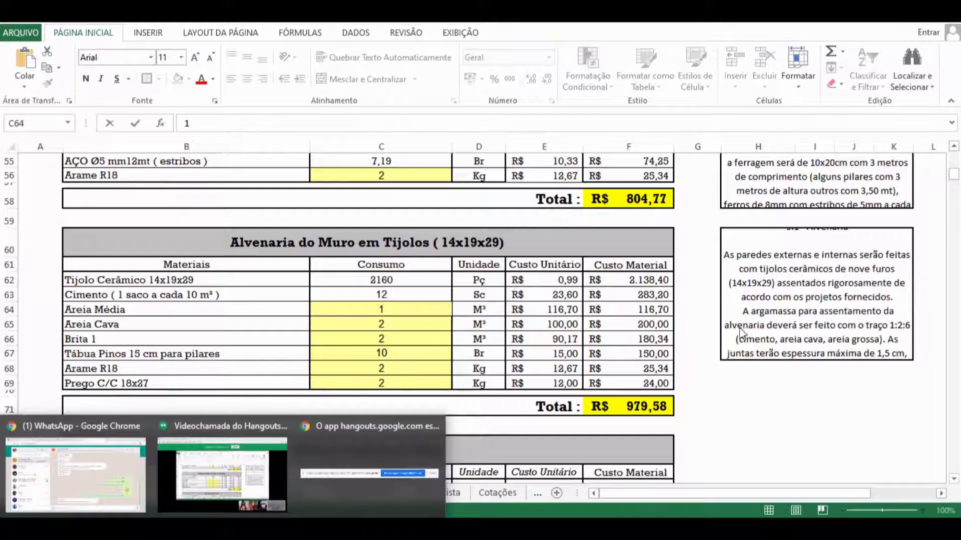
pyautogui.click(700, 330)
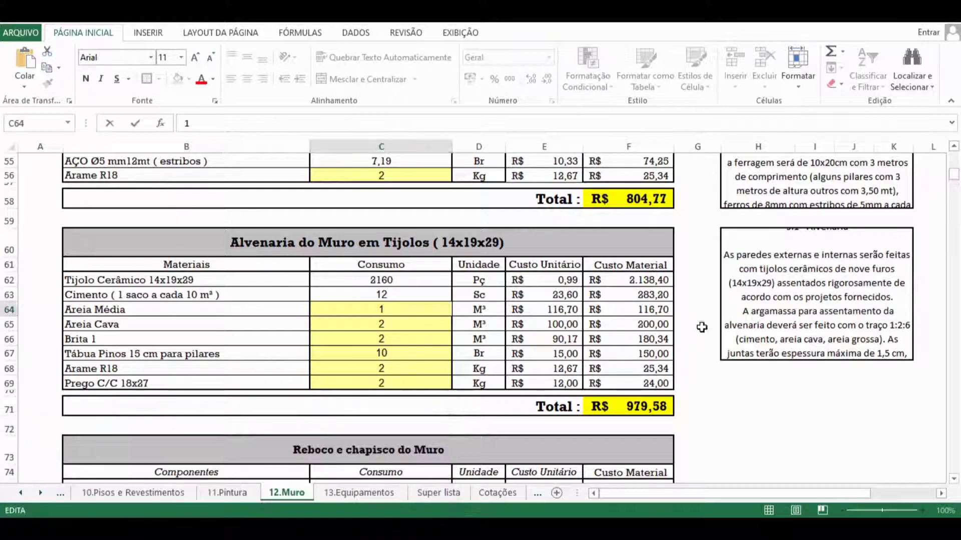
pyautogui.doubleClick(400, 325)
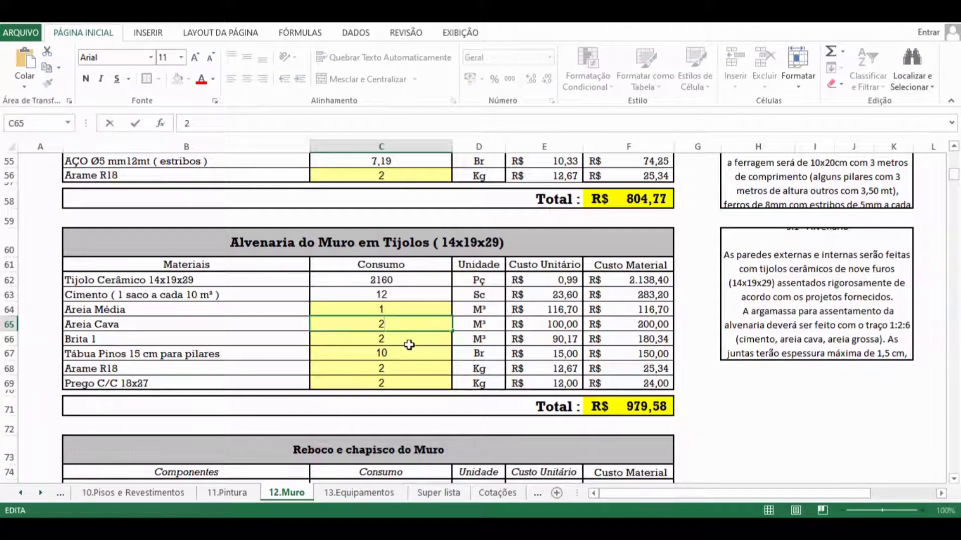
pyautogui.doubleClick(408, 345)
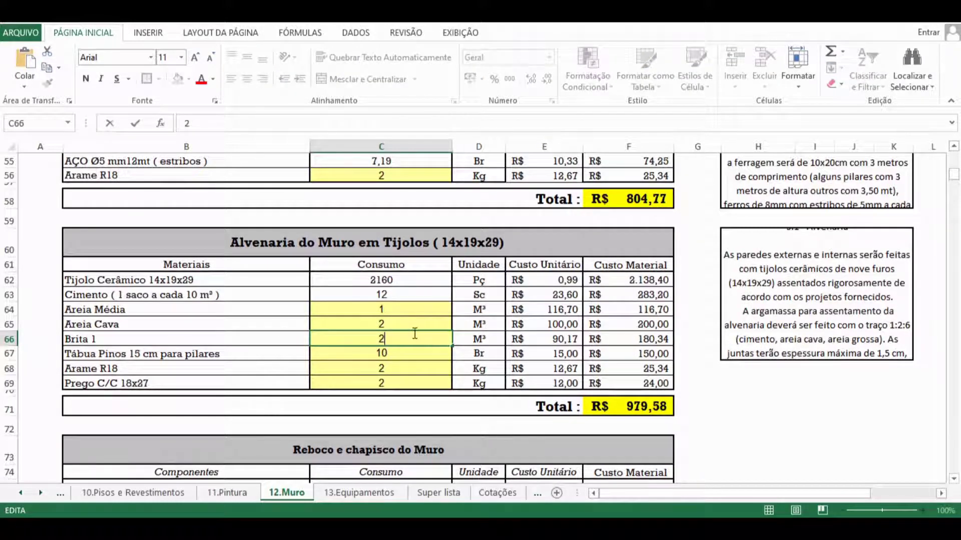
pyautogui.moveTo(414, 335); pyautogui.dragTo(379, 337)
pyautogui.click(397, 351)
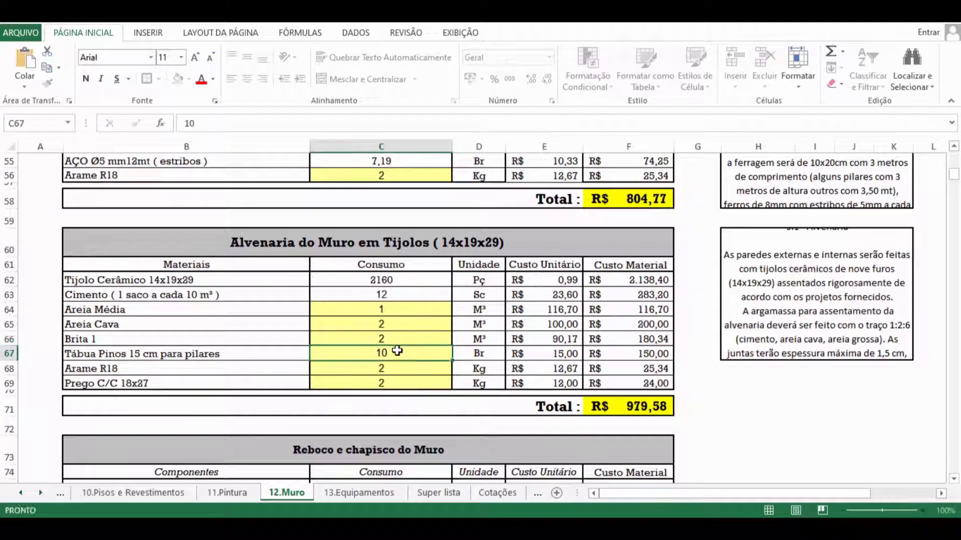
pyautogui.doubleClick(403, 352)
pyautogui.click(411, 340)
pyautogui.doubleClick(411, 339)
pyautogui.click(411, 324)
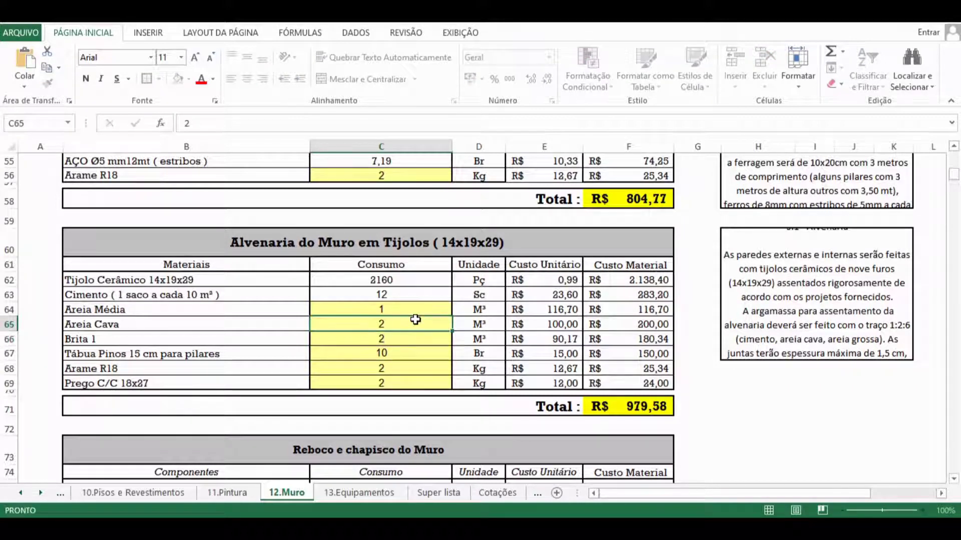
pyautogui.click(405, 341)
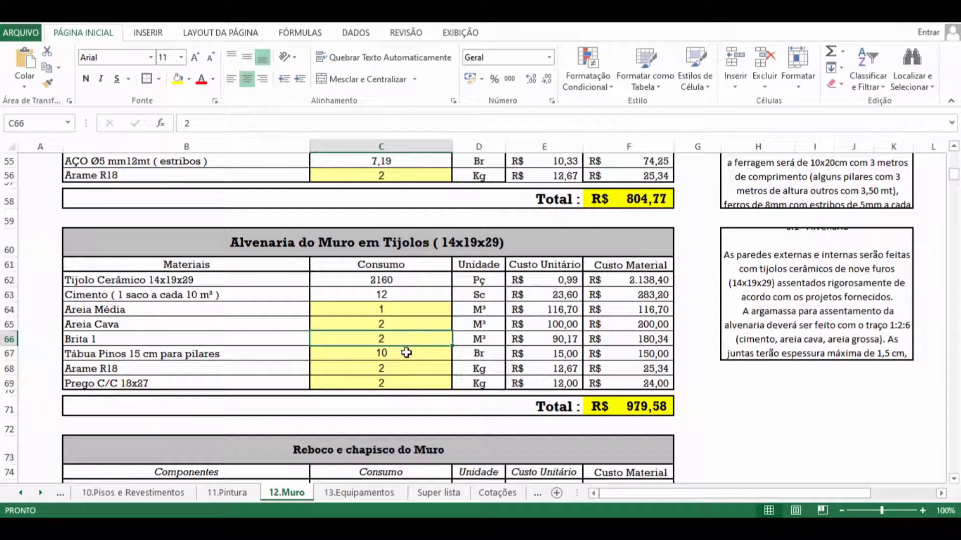
pyautogui.doubleClick(407, 354)
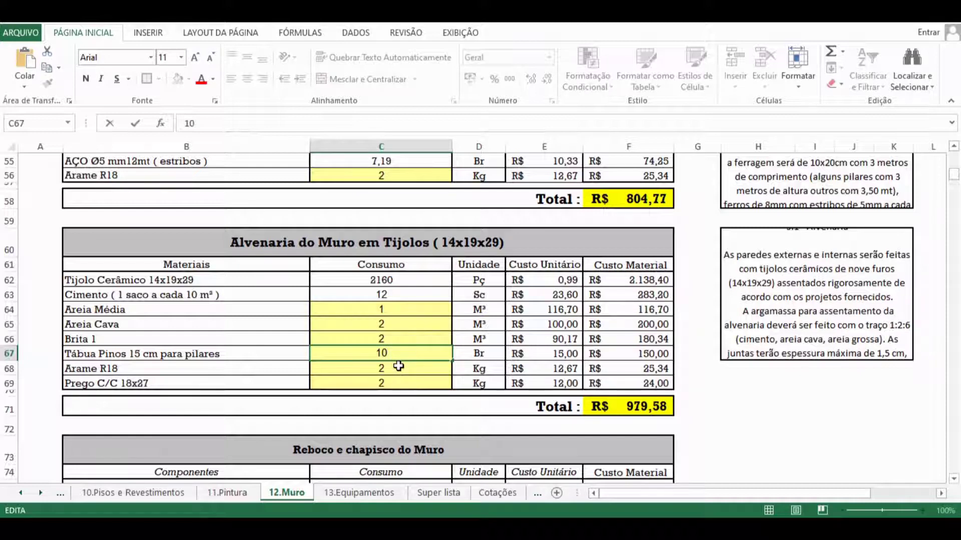
# Set the Arame R18 consumption in the Alvenaria do Muro table to 0.1
pyautogui.click(395, 367)
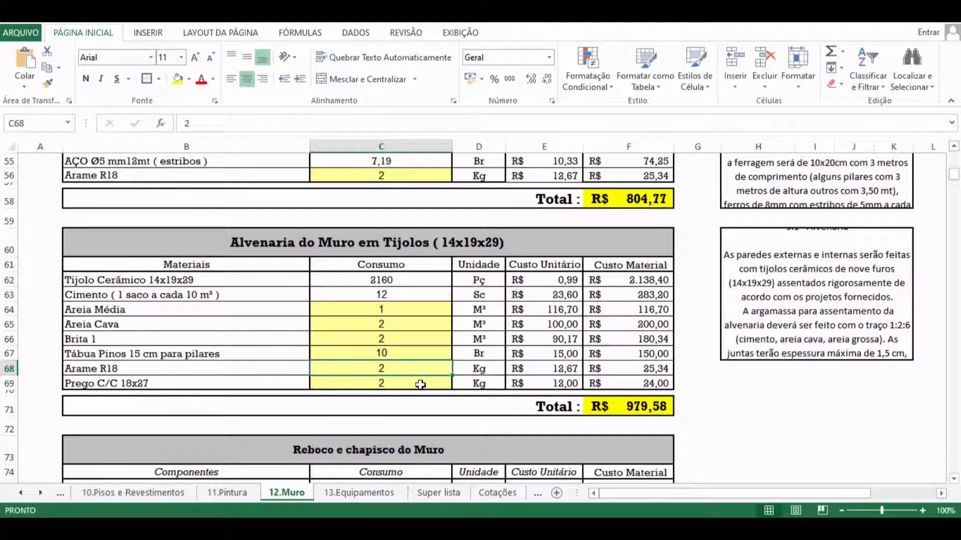
pyautogui.doubleClick(384, 368)
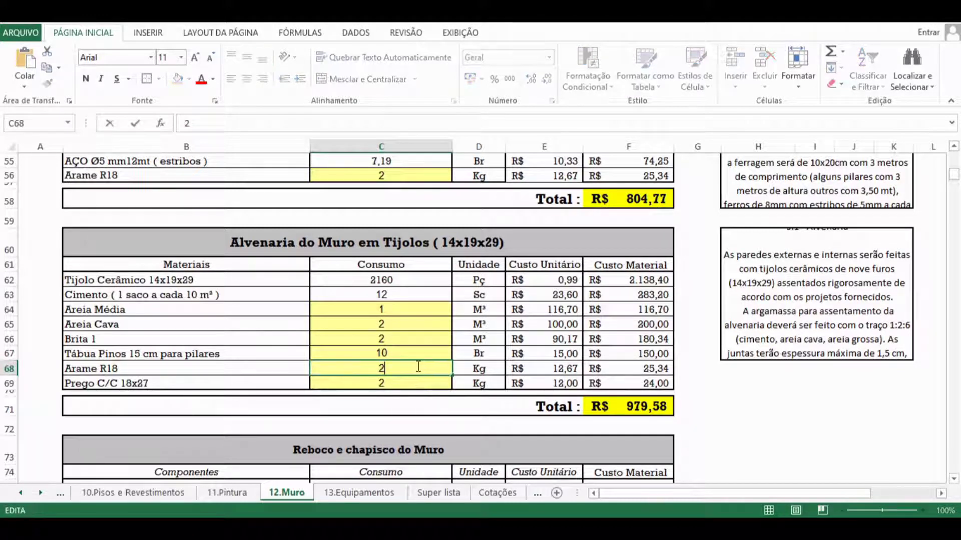
pyautogui.moveTo(384, 369); pyautogui.dragTo(345, 374)
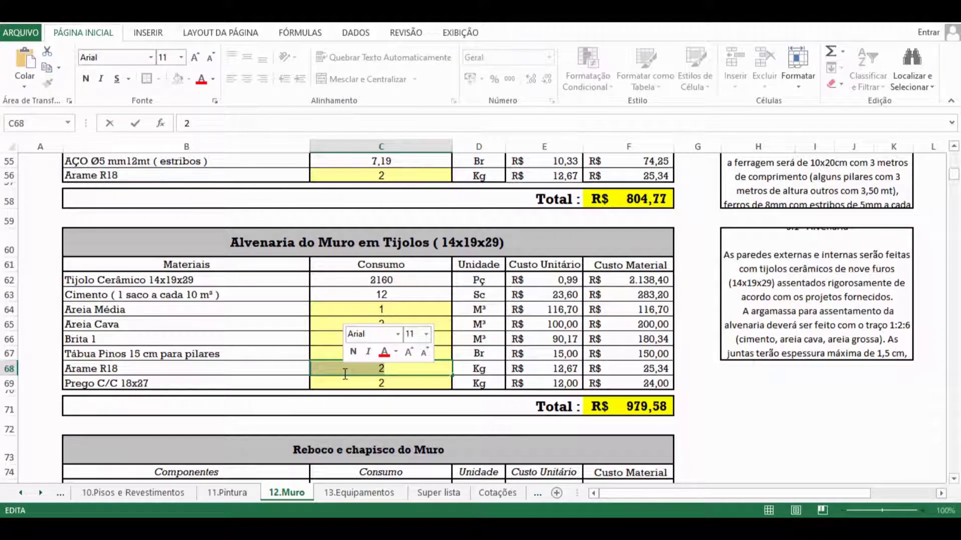
pyautogui.write('0')
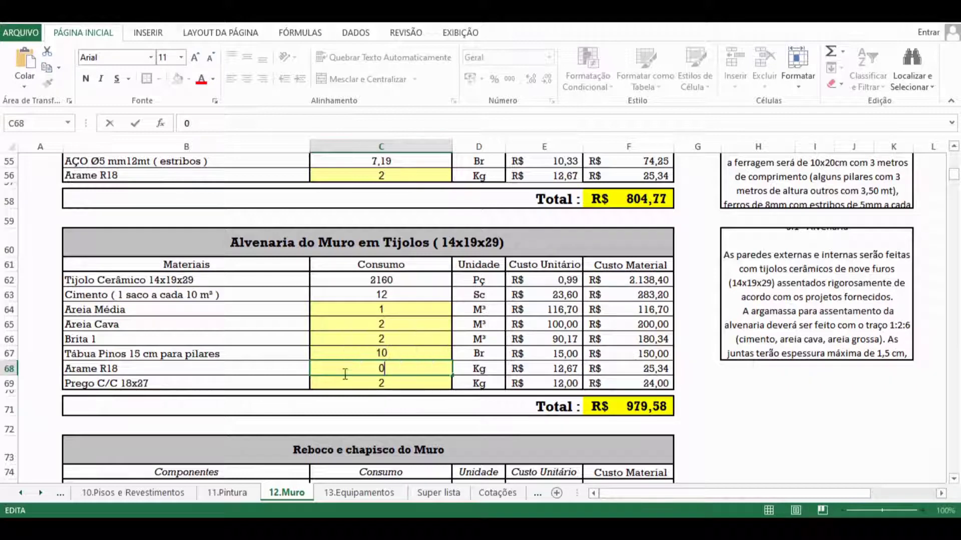
pyautogui.write('.1')
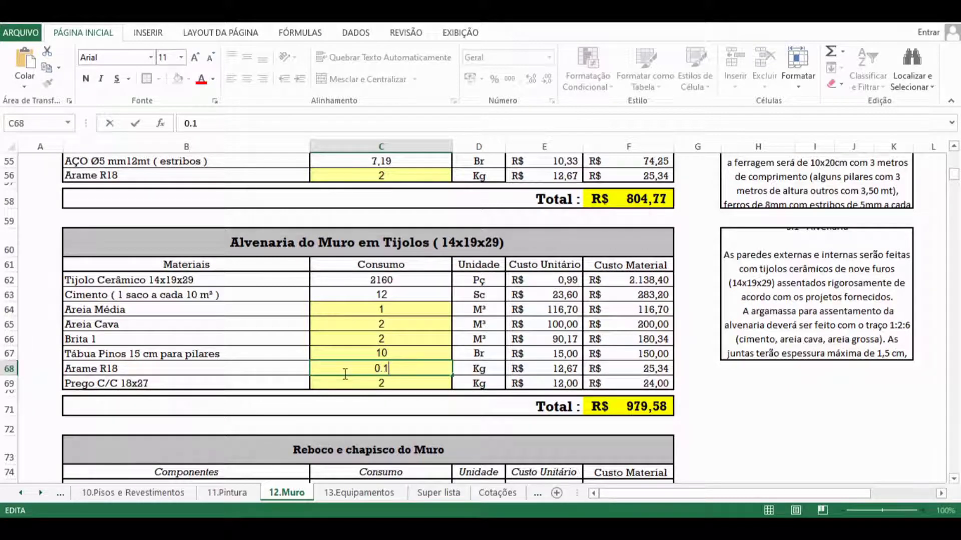
pyautogui.scroll(10, 464, 218)
pyautogui.scroll(8, 464, 219)
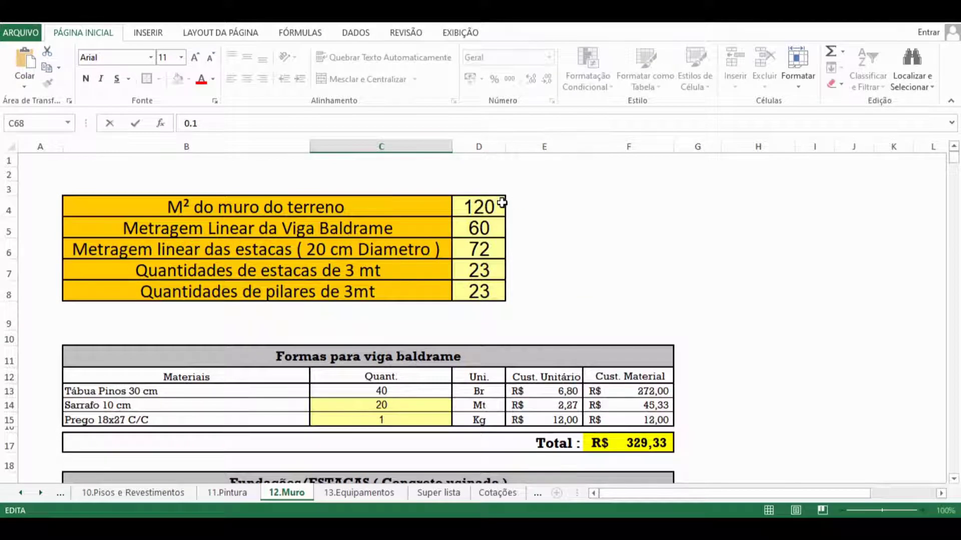
pyautogui.click(491, 206)
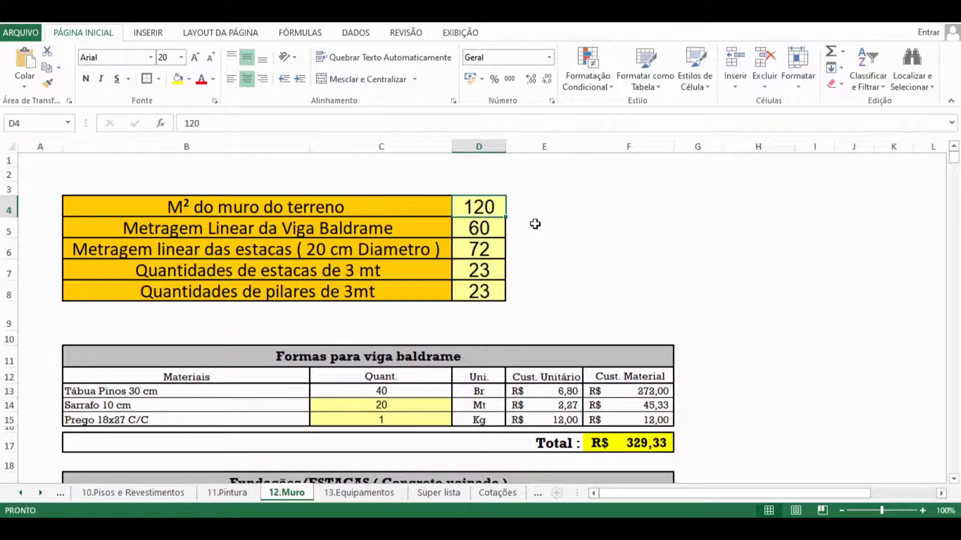
# Replace the Arame R18 consumption in the Alvenaria do Muro table with the formula =D4, referencing the wall area
pyautogui.scroll(-11, 438, 252)
pyautogui.scroll(-8, 424, 338)
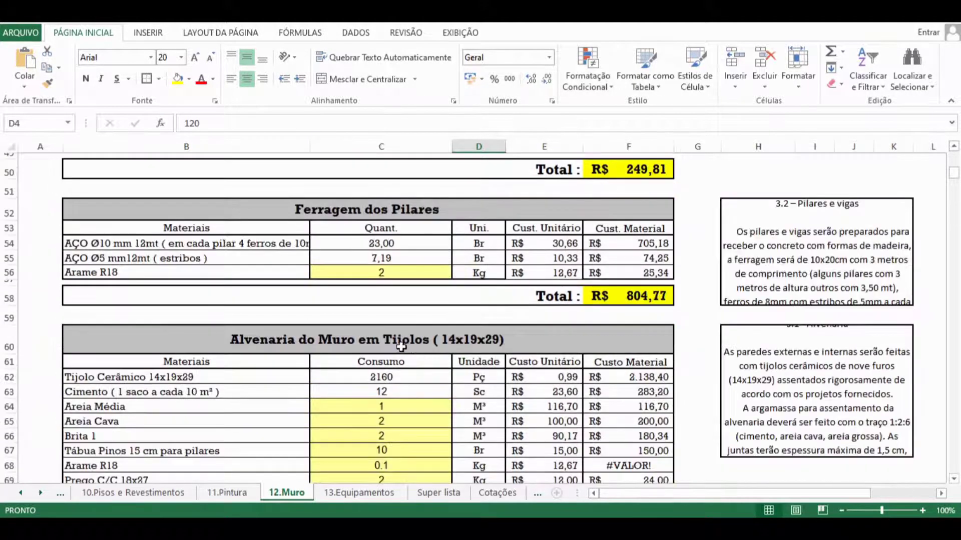
pyautogui.doubleClick(395, 332)
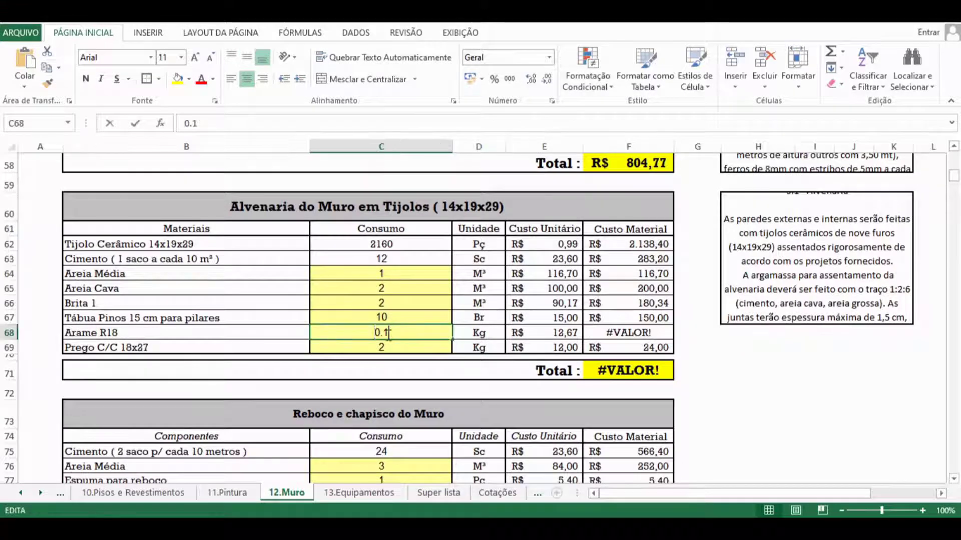
pyautogui.moveTo(392, 332); pyautogui.dragTo(351, 334)
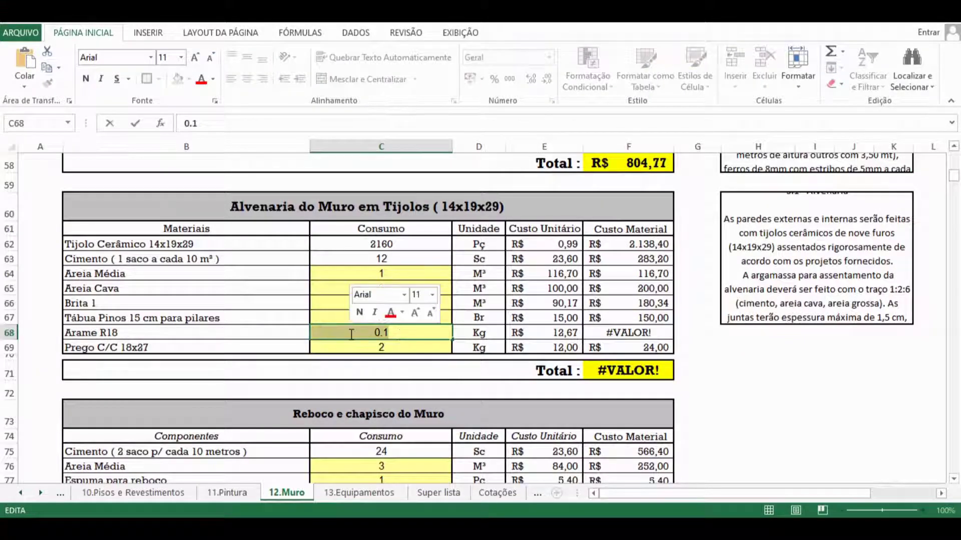
pyautogui.write('=')
pyautogui.scroll(19, 466, 187)
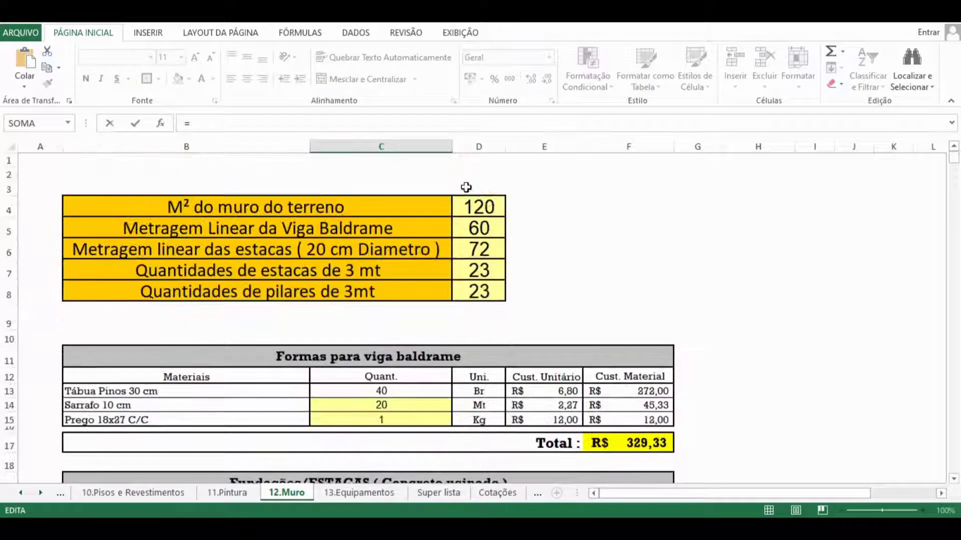
pyautogui.click(479, 208)
pyautogui.press('Return')
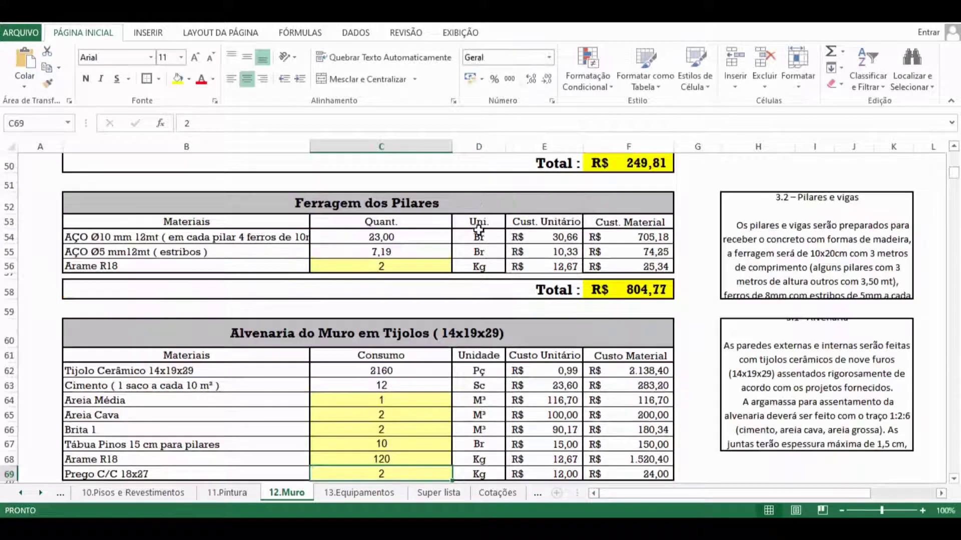
# Try to extend the Arame R18 consumption formula in the Alvenaria do Muro table to =D4*0.1
pyautogui.click(403, 312)
pyautogui.doubleClick(403, 312)
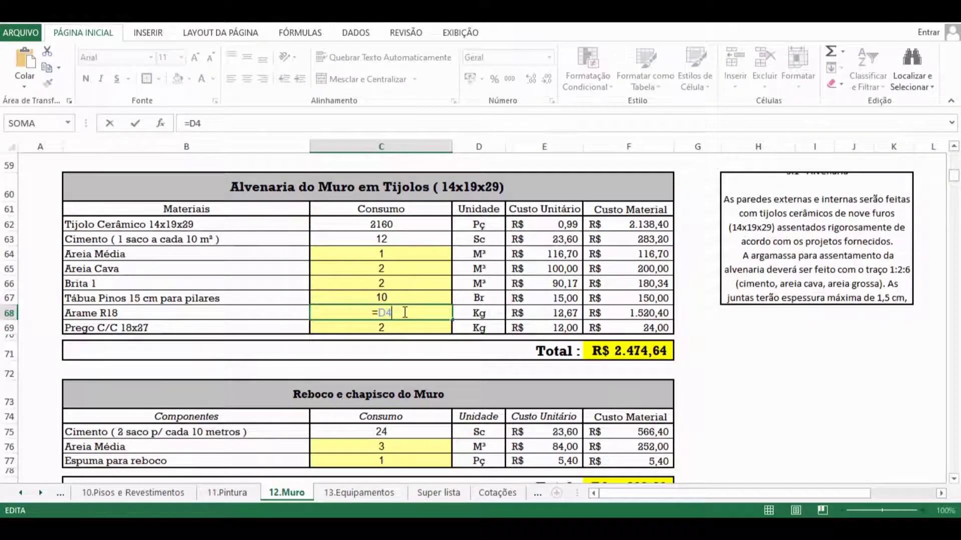
pyautogui.write('*0.1')
pyautogui.press('Return')
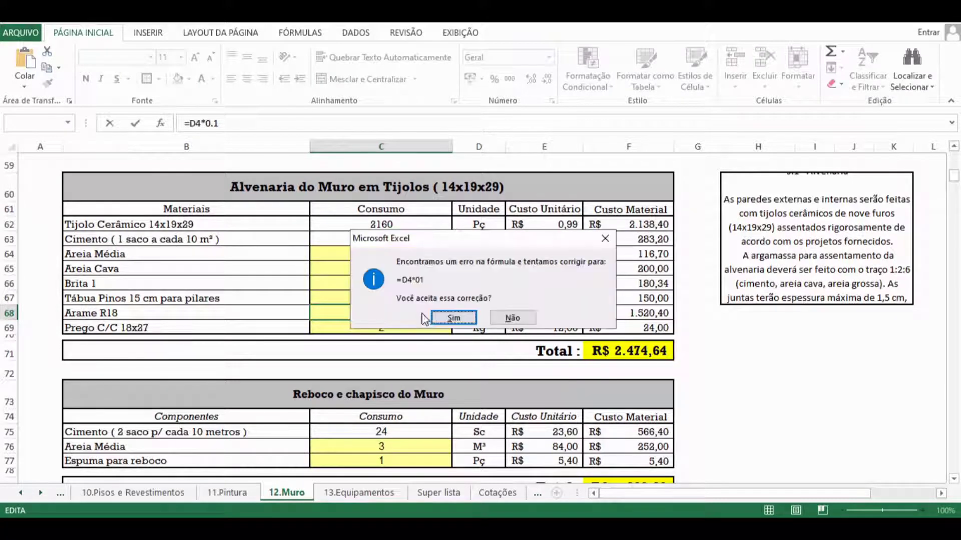
pyautogui.click(604, 239)
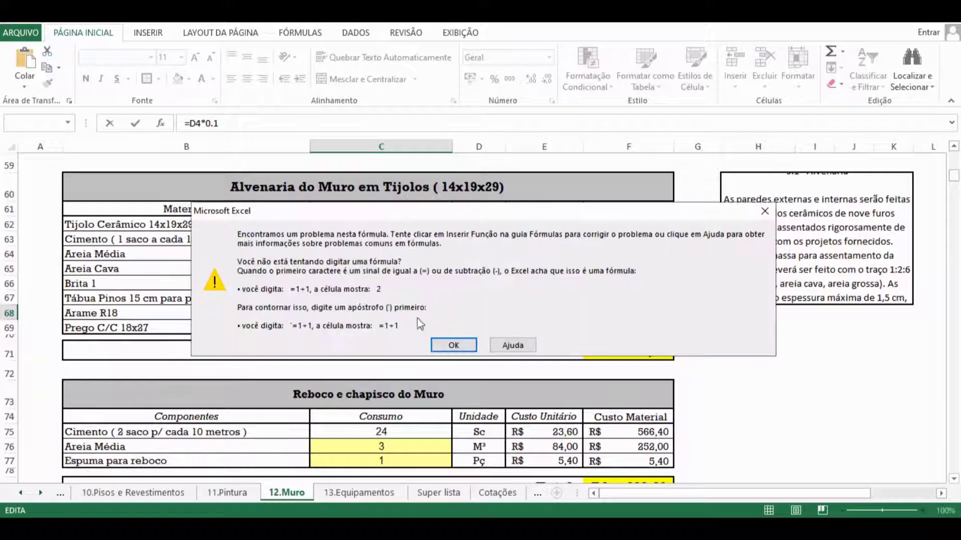
pyautogui.click(765, 211)
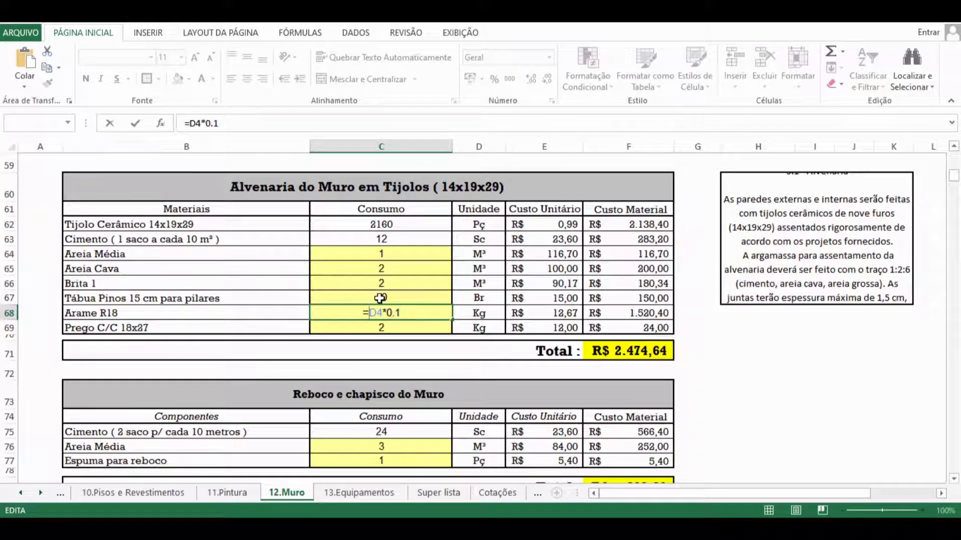
# Enclose the Arame R18 multiplication in parentheses and use a decimal comma, giving the formula =(D4*0,1)
pyautogui.write('(')
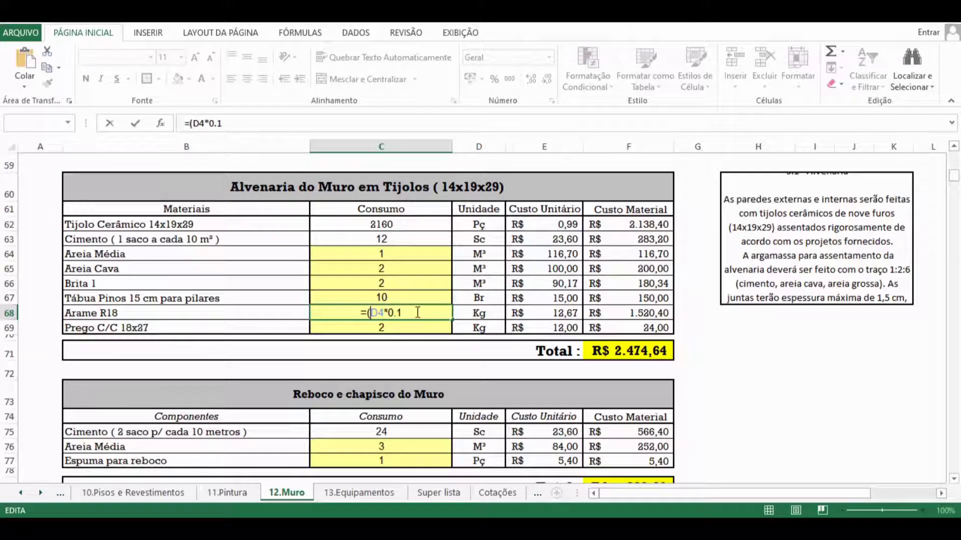
pyautogui.write(')')
pyautogui.press('Return')
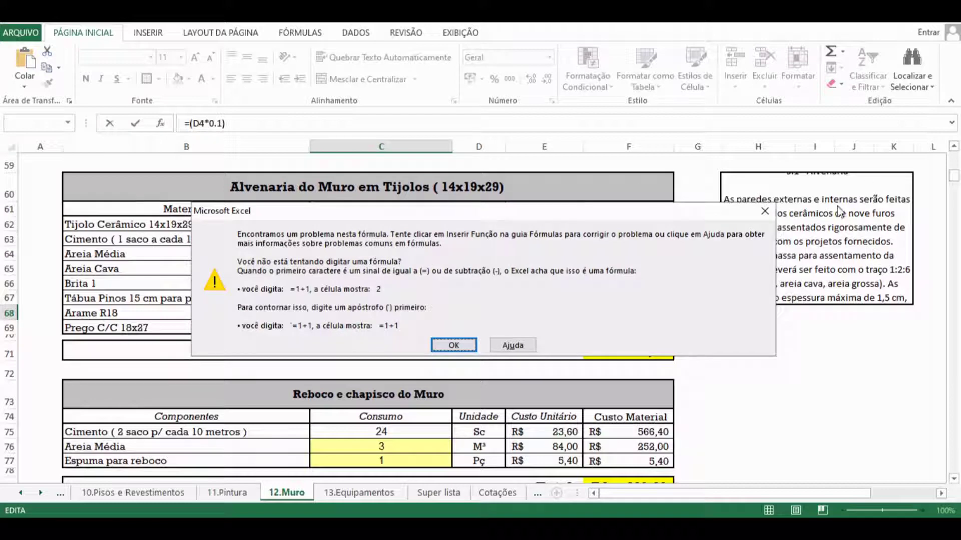
pyautogui.click(761, 211)
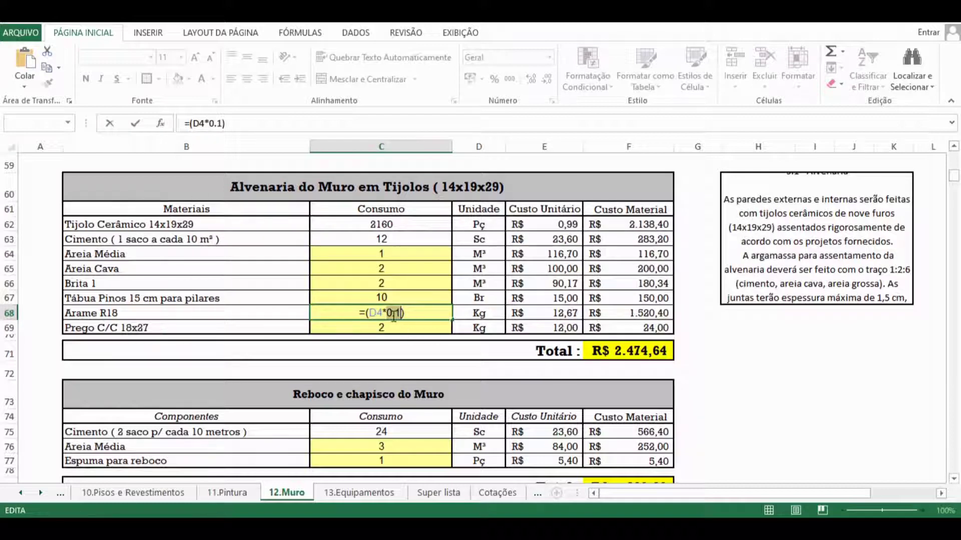
pyautogui.press('BackSpace')
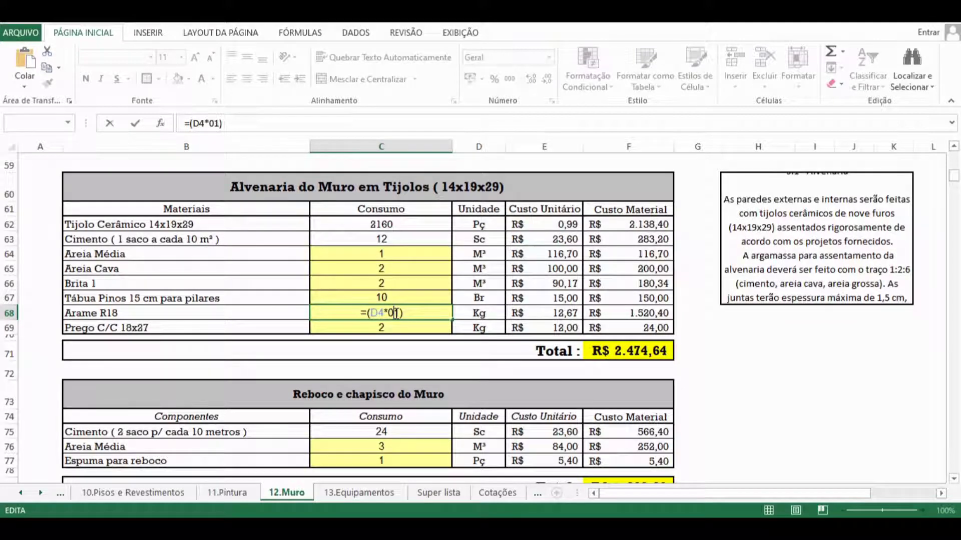
pyautogui.write(',')
pyautogui.click(406, 293)
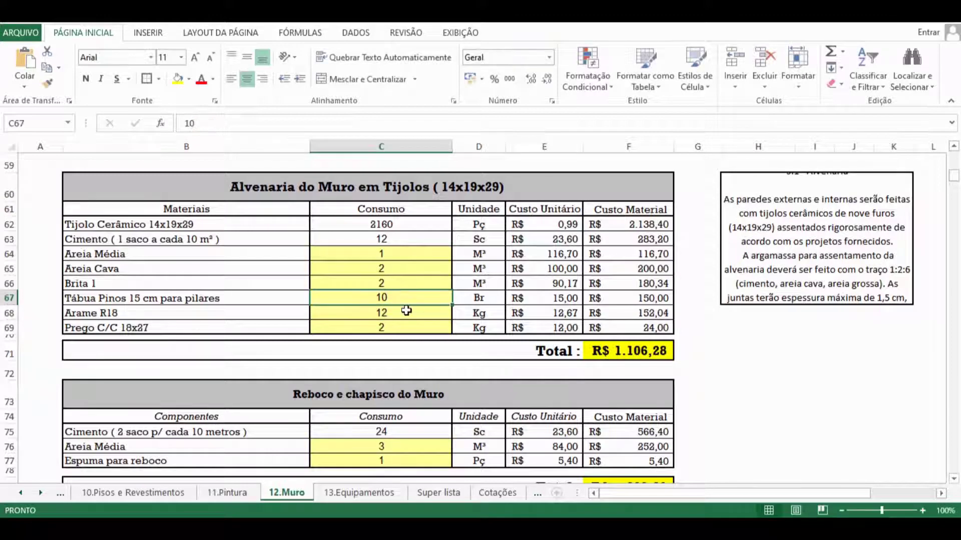
# Check the Arame R18 masonry formula and compare it with the Arame R18 quantities in the brocas and vigas baldrames steel tables
pyautogui.press('Down')
pyautogui.press('F2')
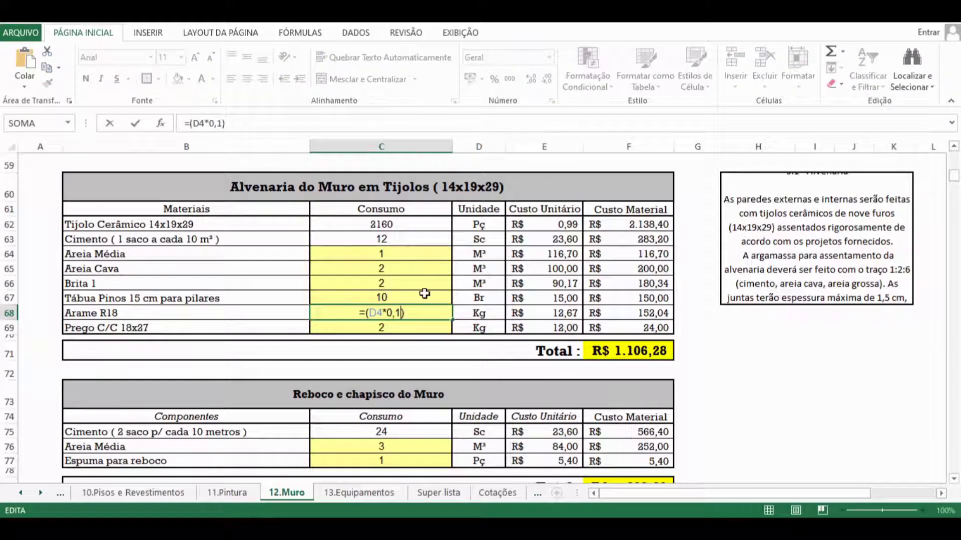
pyautogui.press('Escape')
pyautogui.doubleClick(389, 314)
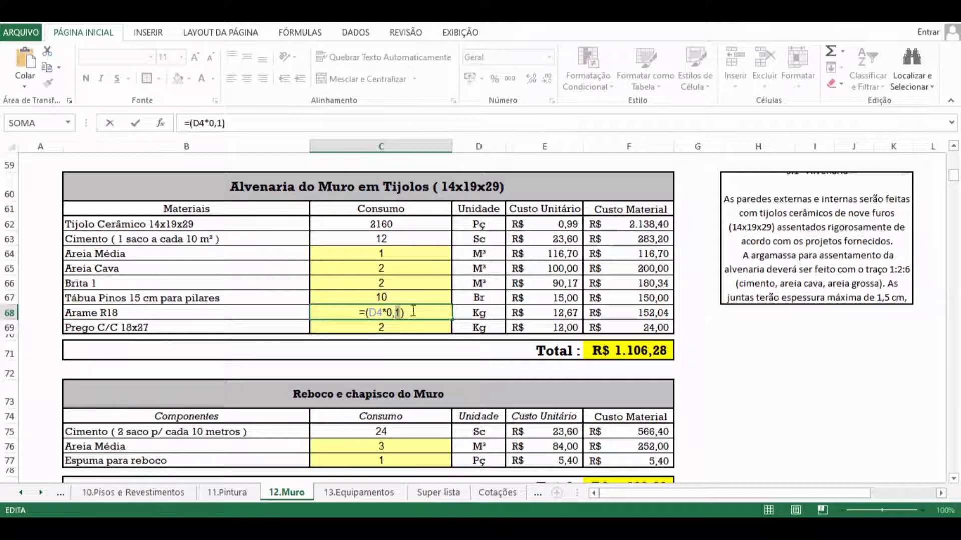
pyautogui.scroll(8, 425, 216)
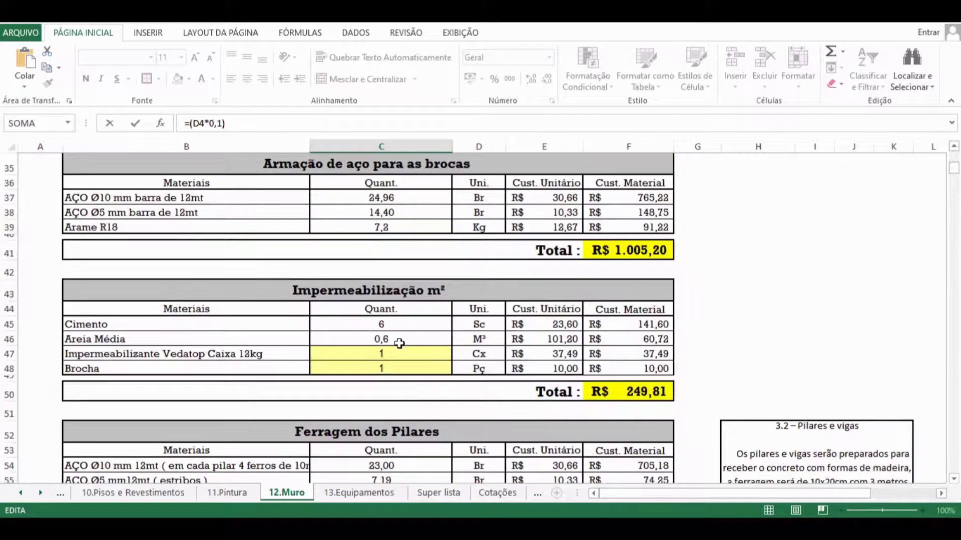
pyautogui.scroll(2, 413, 240)
pyautogui.scroll(2, 356, 307)
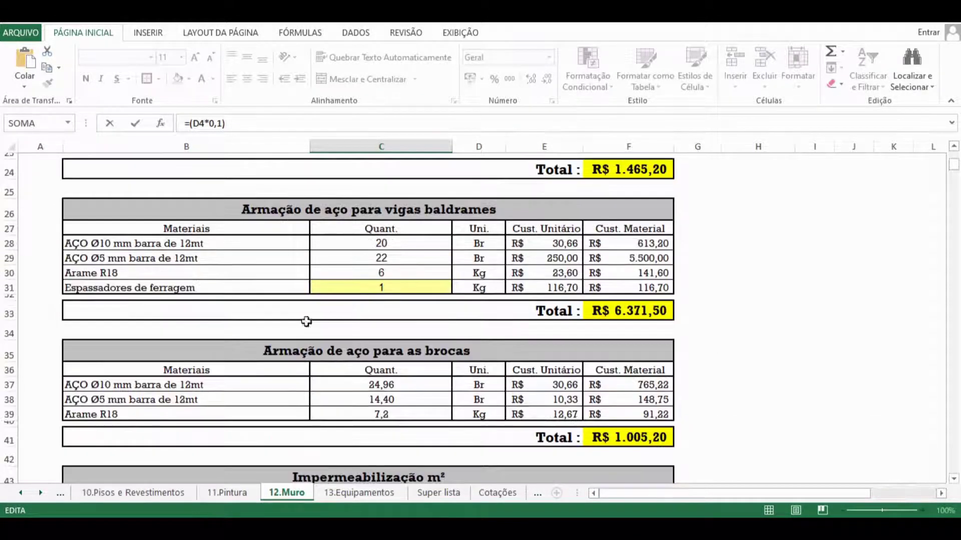
pyautogui.click(131, 415)
pyautogui.scroll(3, 438, 209)
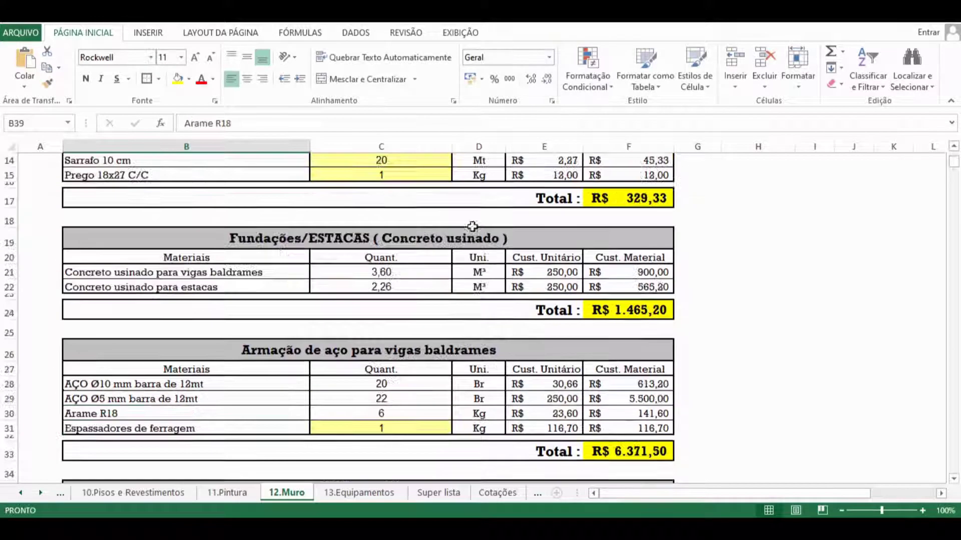
pyautogui.click(192, 413)
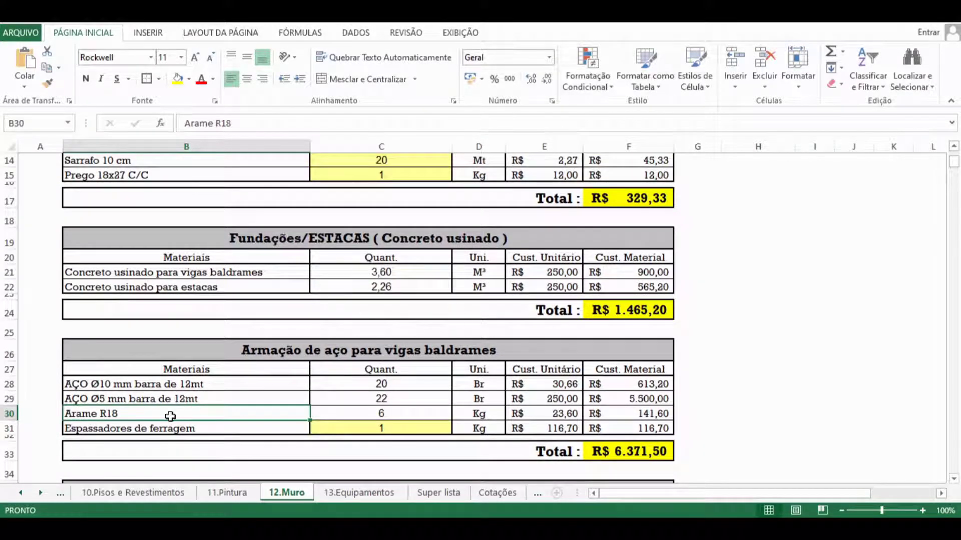
pyautogui.scroll(2, 255, 323)
# Change the multiplier of the Arame R18 consumption in the Alvenaria do Muro table so its formula reads =(D4*0,03)
pyautogui.scroll(-14, 140, 278)
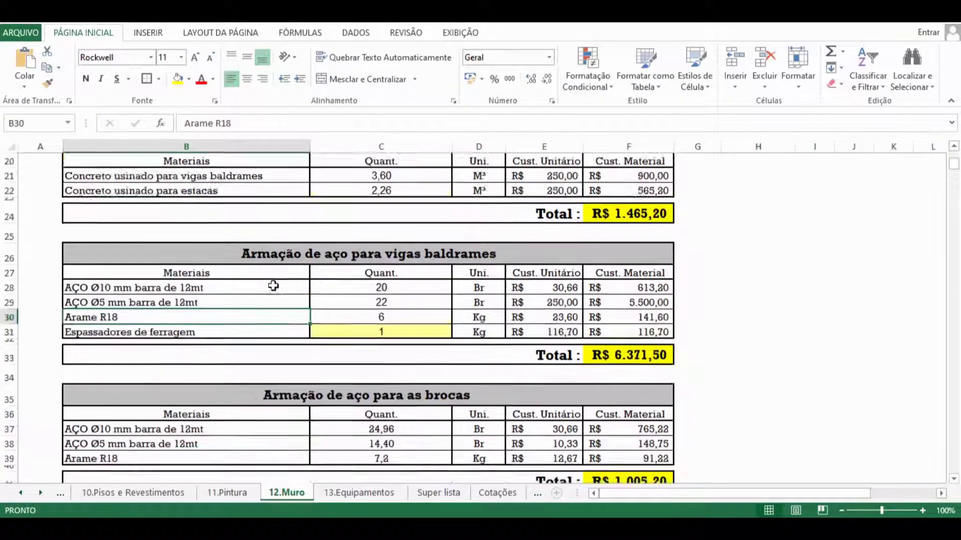
pyautogui.scroll(-1, 396, 293)
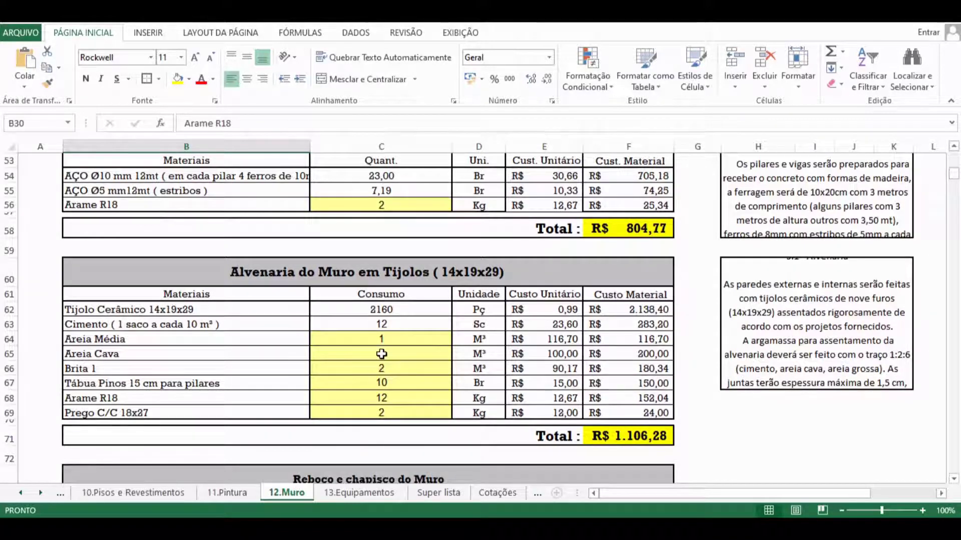
pyautogui.scroll(-1, 395, 360)
pyautogui.doubleClick(408, 353)
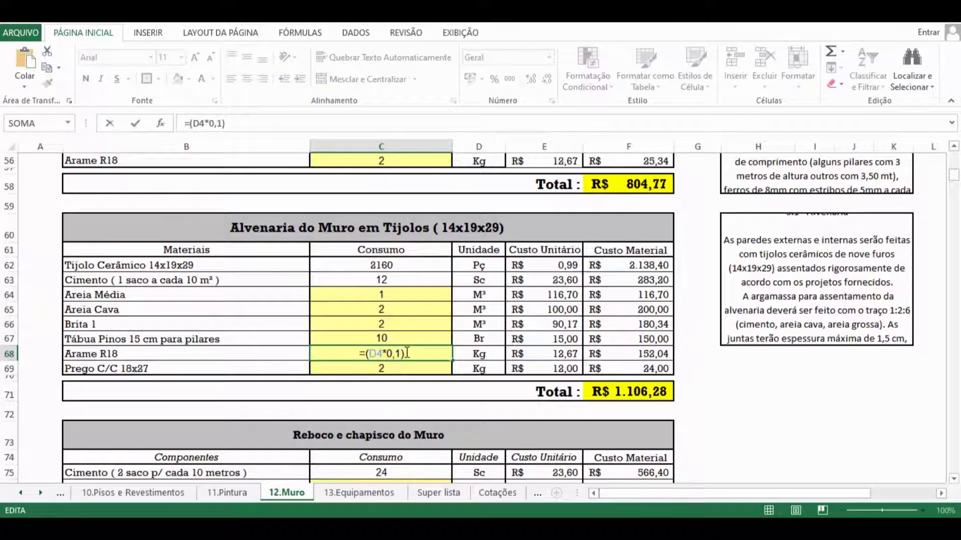
pyautogui.press('BackSpace')
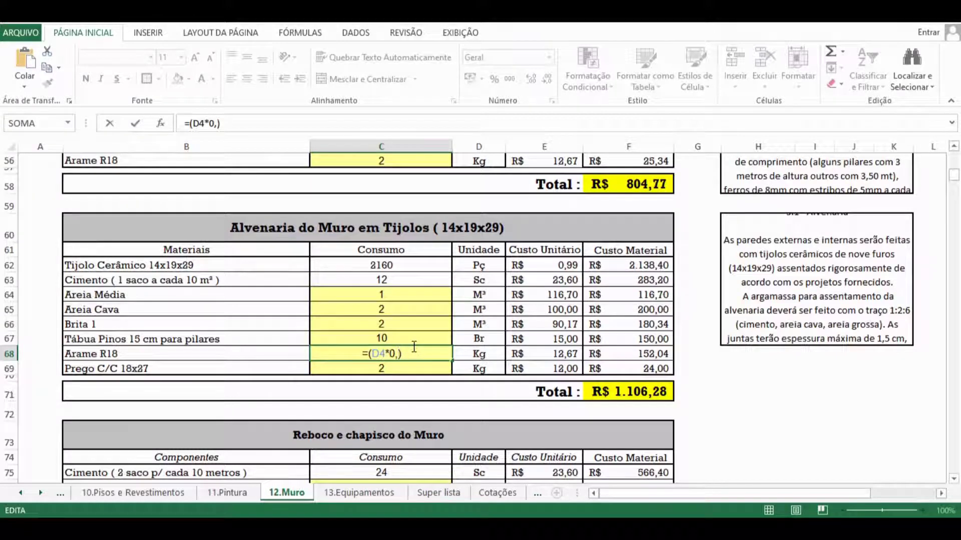
pyautogui.write('0')
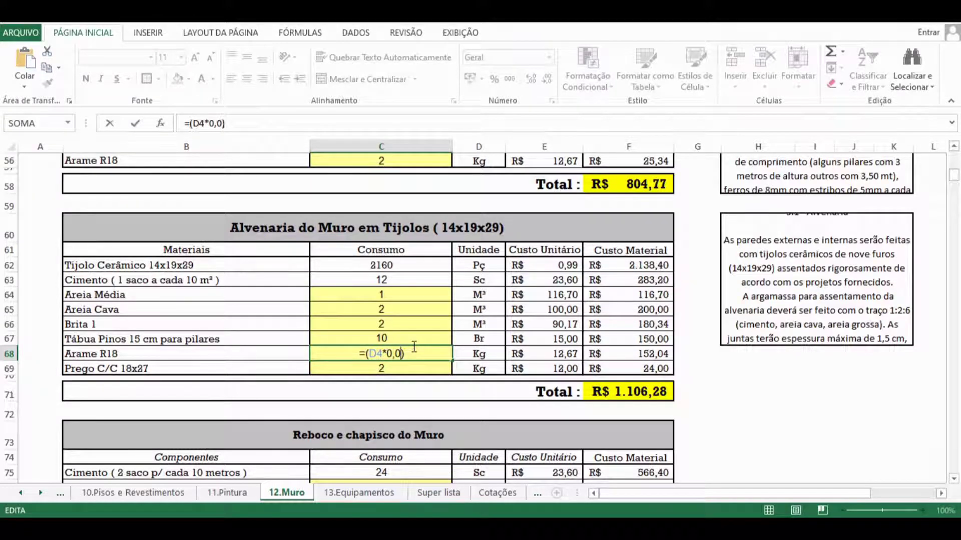
pyautogui.write('3')
pyautogui.press('Return')
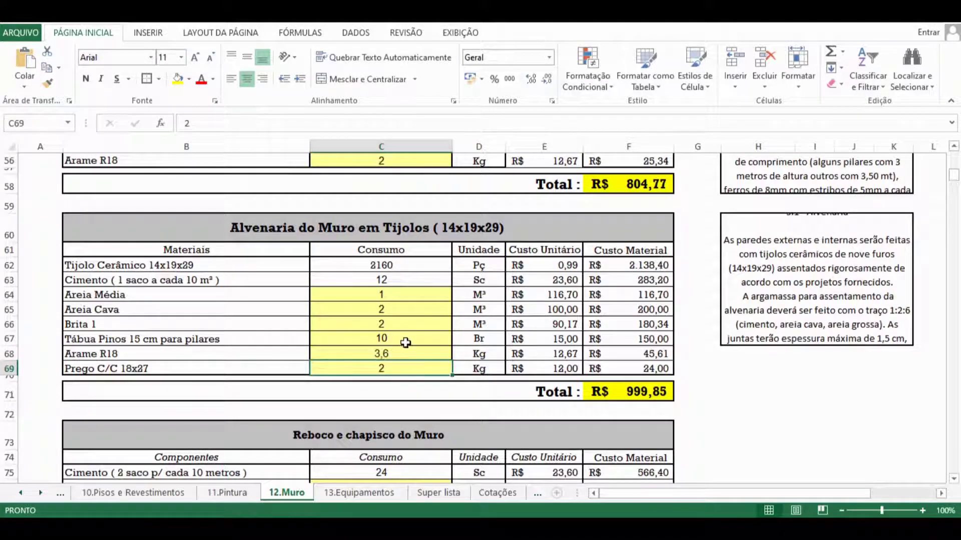
# Review the Arame R18 formula and the Tábua Pinos and Brita 1 consumption values in the Alvenaria do Muro table
pyautogui.click(399, 354)
pyautogui.doubleClick(399, 354)
pyautogui.press('Escape')
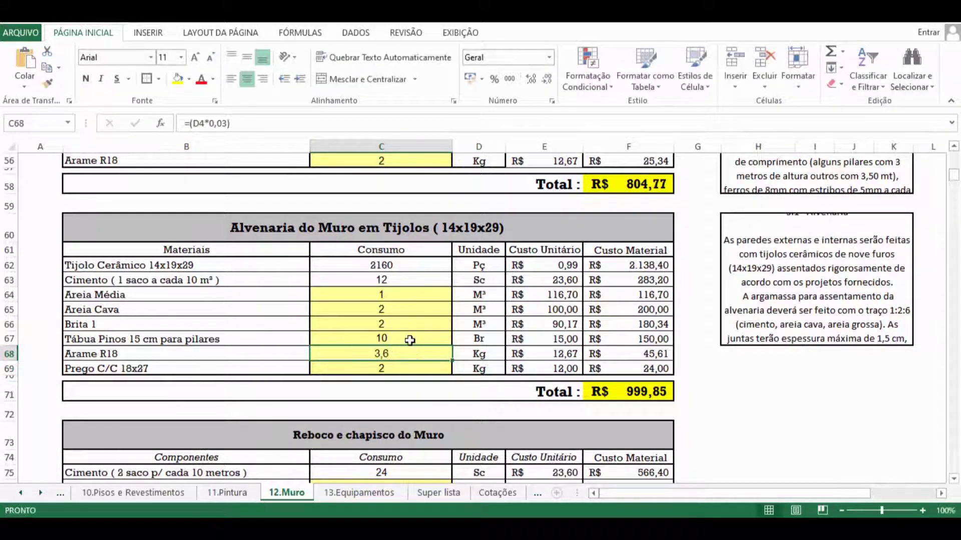
pyautogui.click(409, 340)
pyautogui.doubleClick(410, 340)
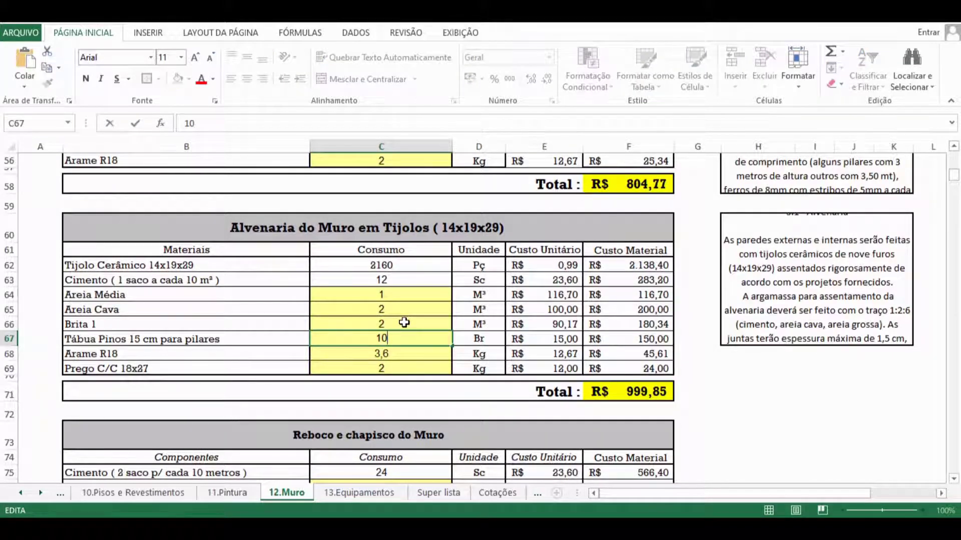
pyautogui.click(402, 325)
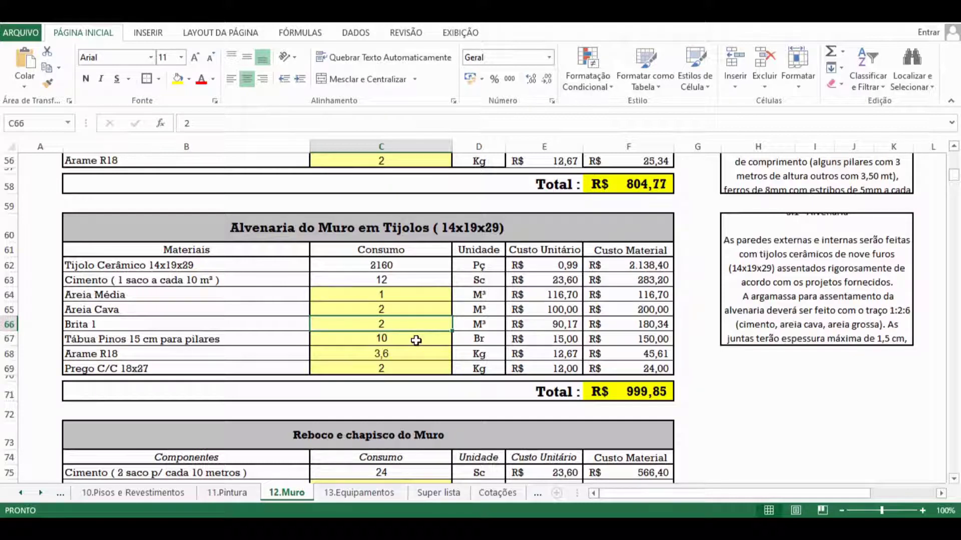
pyautogui.click(416, 340)
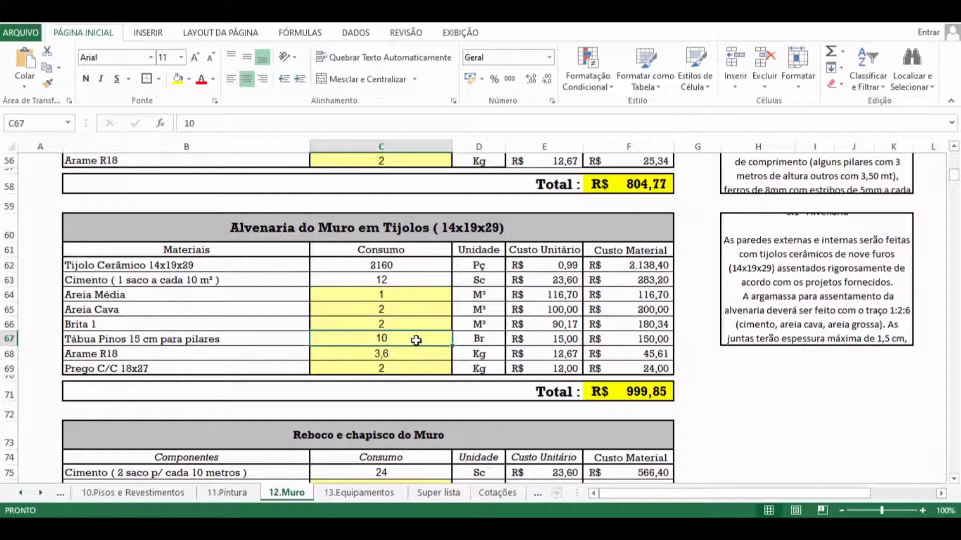
# Remove the yellow fill from the Arame R18 consumption cell in the Alvenaria do Muro table
pyautogui.doubleClick(398, 354)
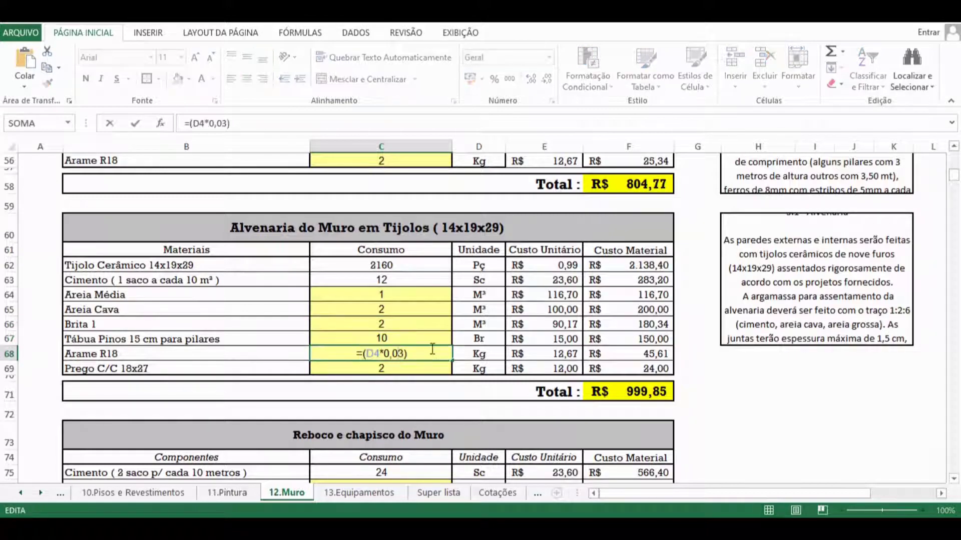
pyautogui.press('Escape')
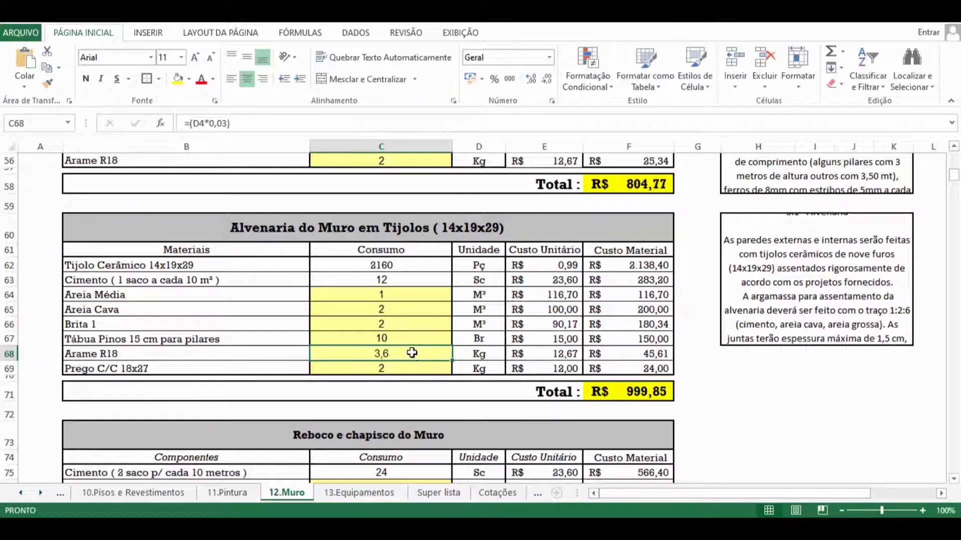
pyautogui.click(188, 79)
pyautogui.click(178, 112)
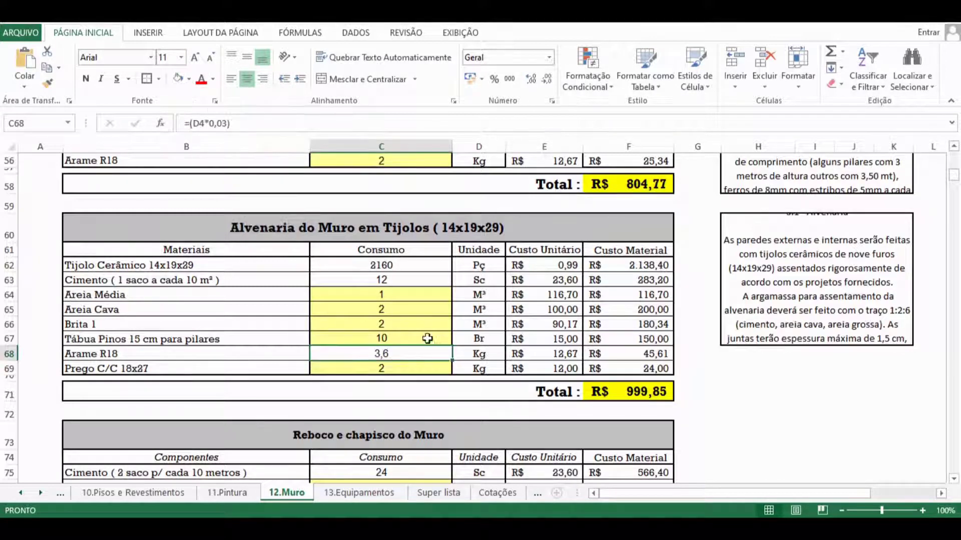
# Replace the Prego C/C 18x27 consumption in the Alvenaria do Muro table with the formula =D4, referencing the wall area
pyautogui.click(404, 369)
pyautogui.doubleClick(405, 366)
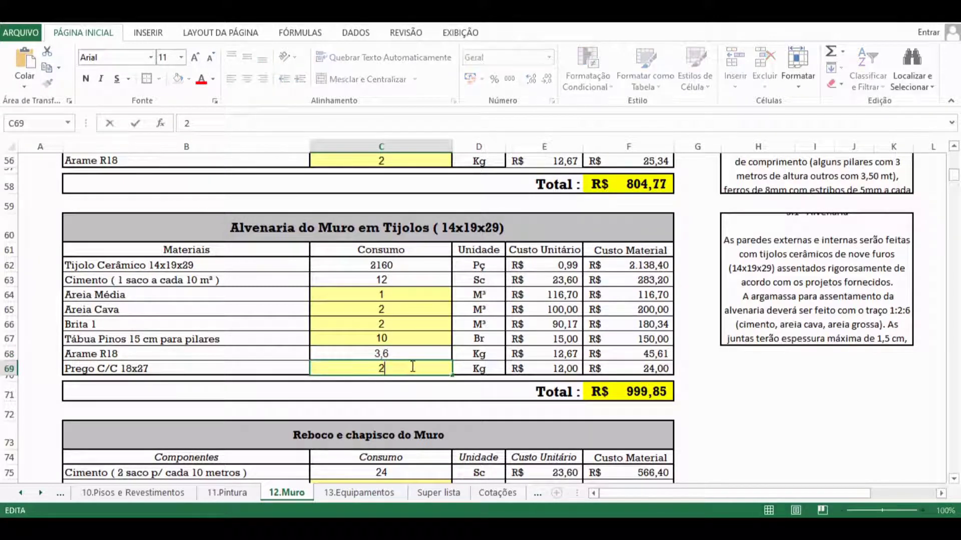
pyautogui.moveTo(414, 367); pyautogui.dragTo(358, 364)
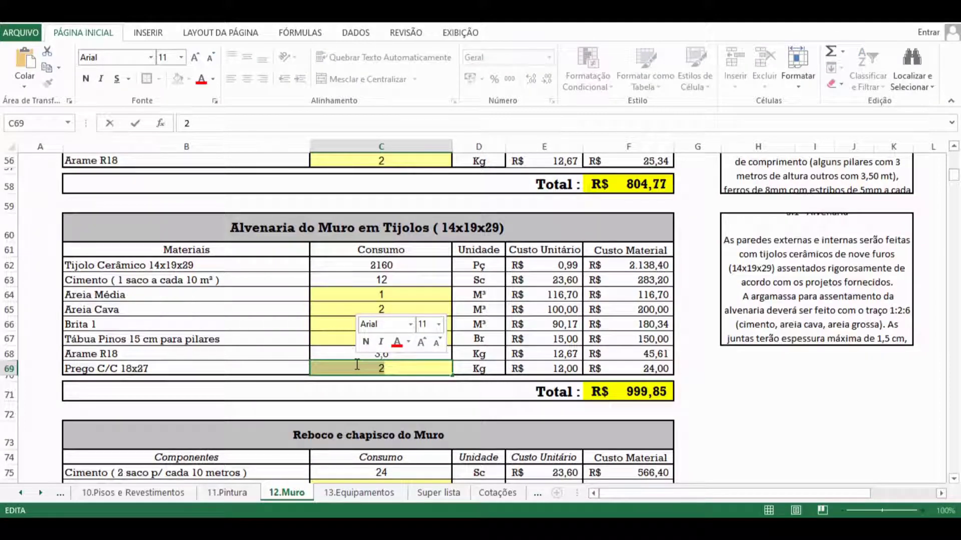
pyautogui.write('=')
pyautogui.scroll(18, 465, 210)
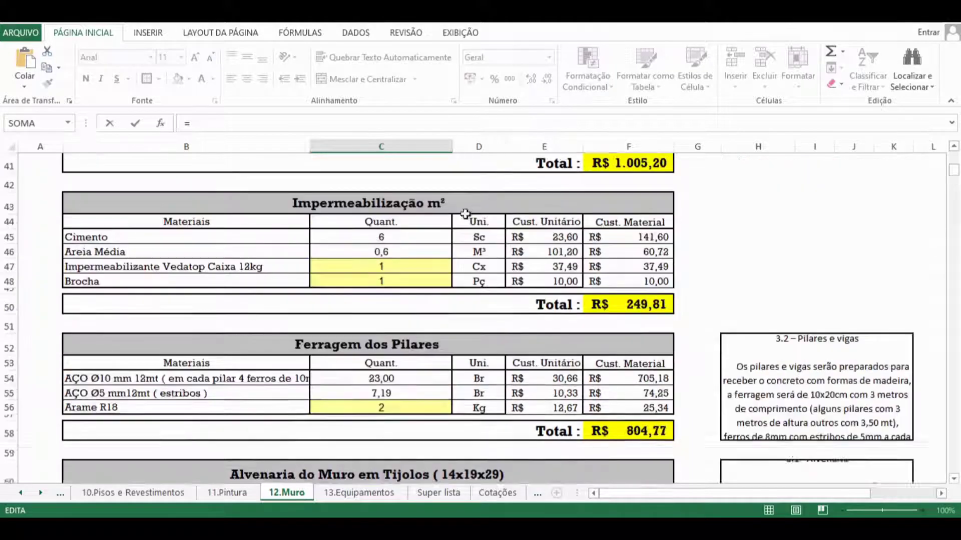
pyautogui.click(477, 202)
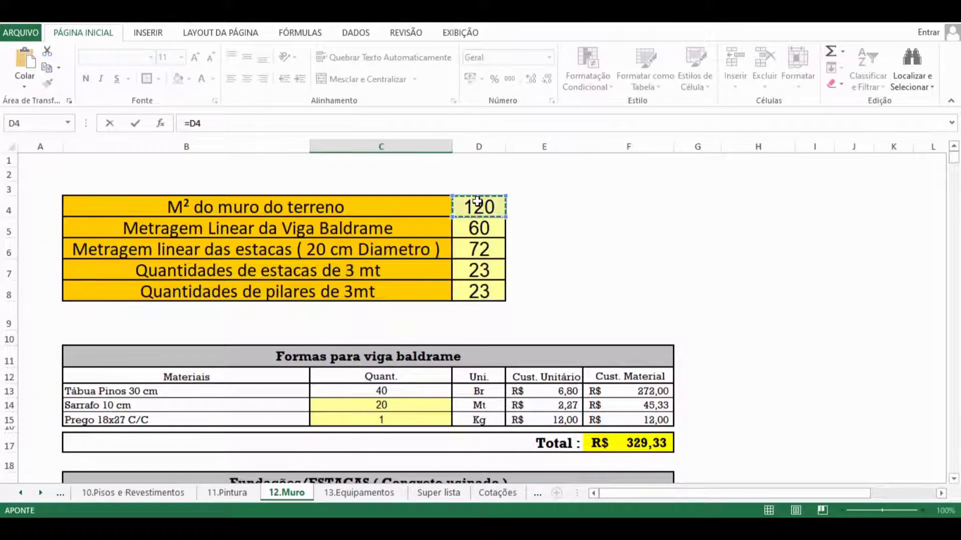
pyautogui.press('Return')
# Change the Prego C/C 18x27 consumption formula in the Alvenaria do Muro table to =D4*0,01 and remove the cell's yellow fill
pyautogui.scroll(-5, 396, 380)
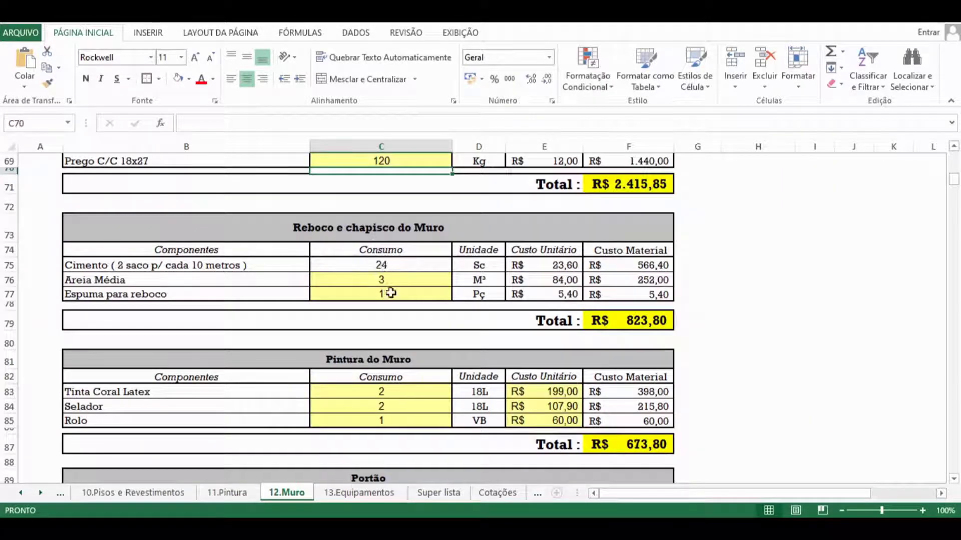
pyautogui.scroll(-5, 395, 306)
pyautogui.scroll(7, 398, 318)
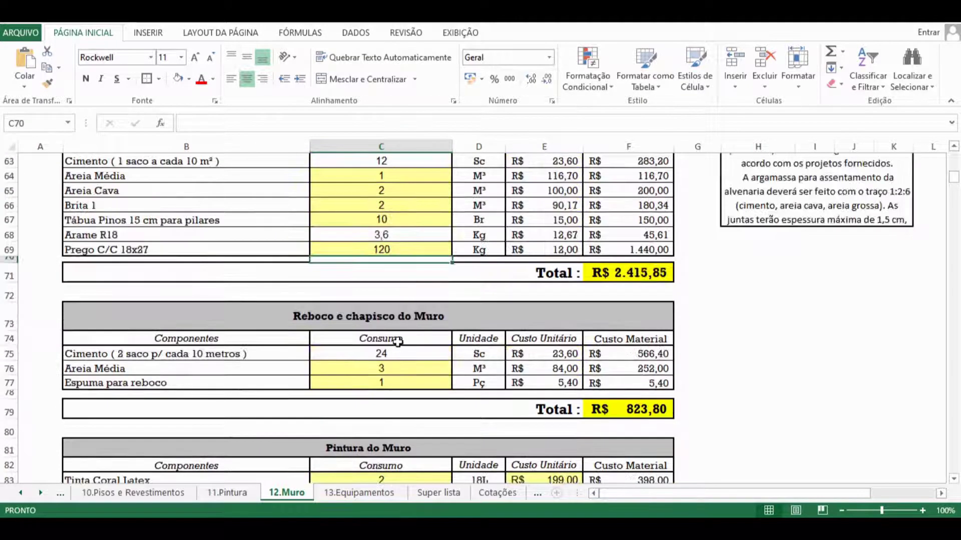
pyautogui.doubleClick(412, 250)
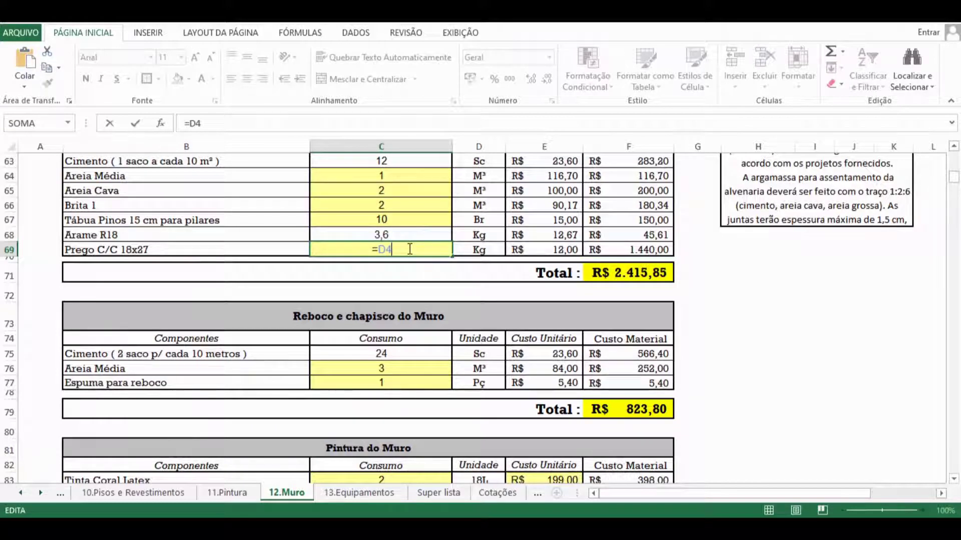
pyautogui.write('*0')
pyautogui.press('BackSpace')
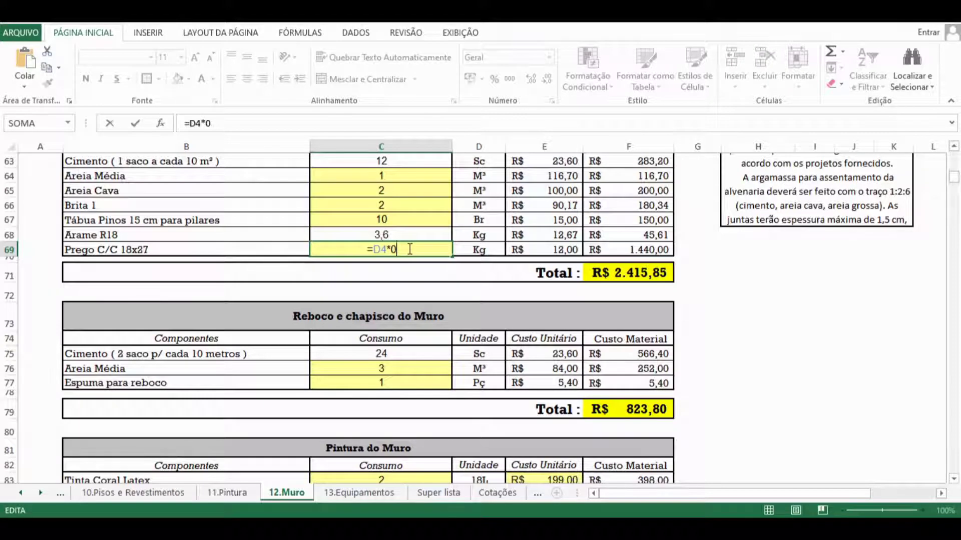
pyautogui.write(',10')
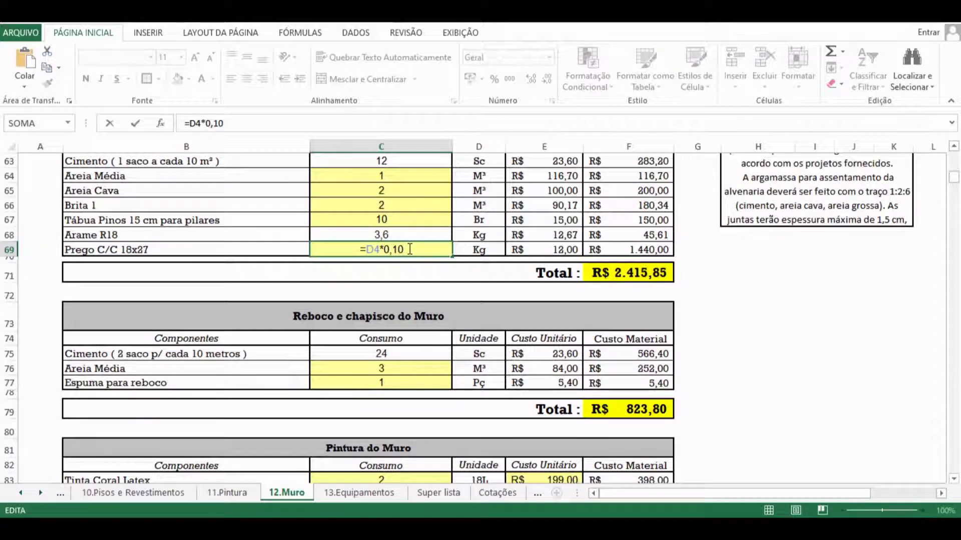
pyautogui.press('BackSpace')
pyautogui.press('BackSpace')
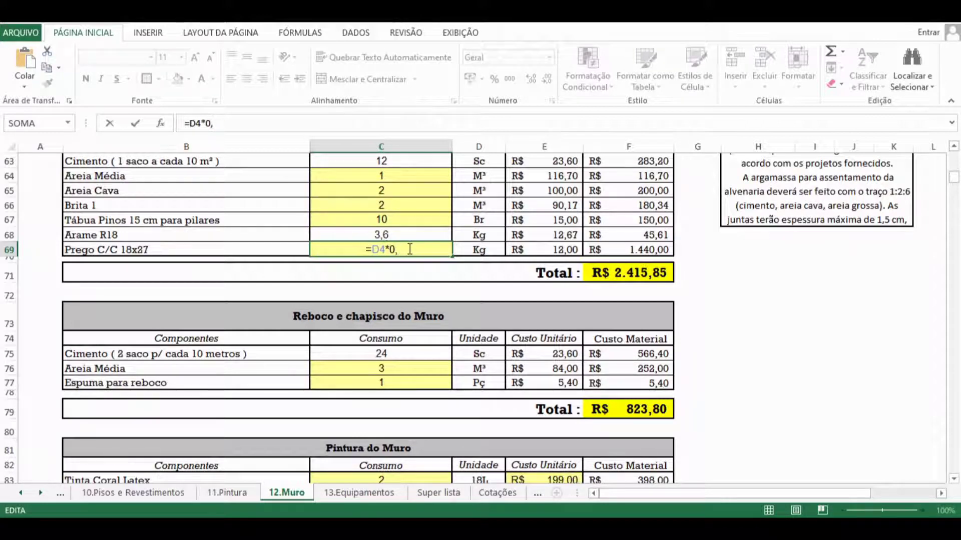
pyautogui.write('010')
pyautogui.press('Return')
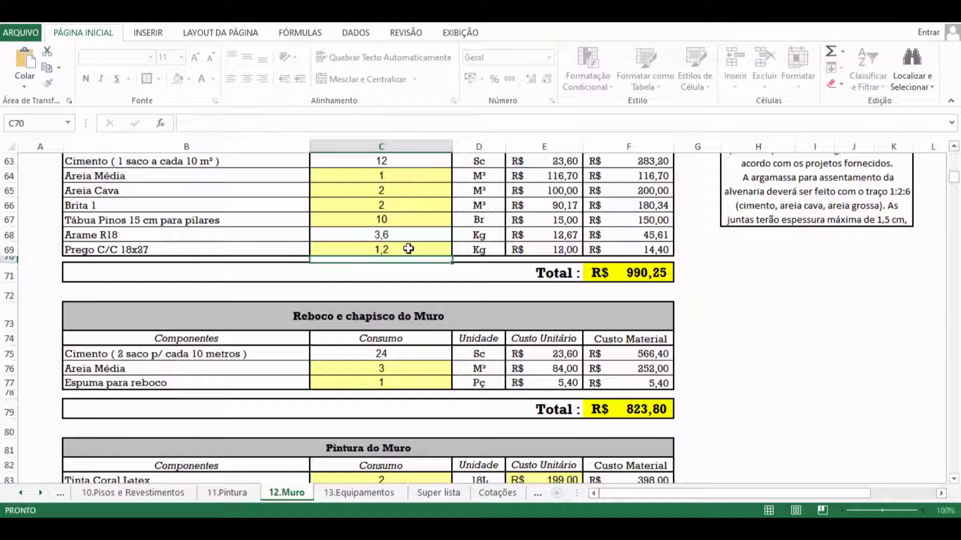
pyautogui.click(411, 248)
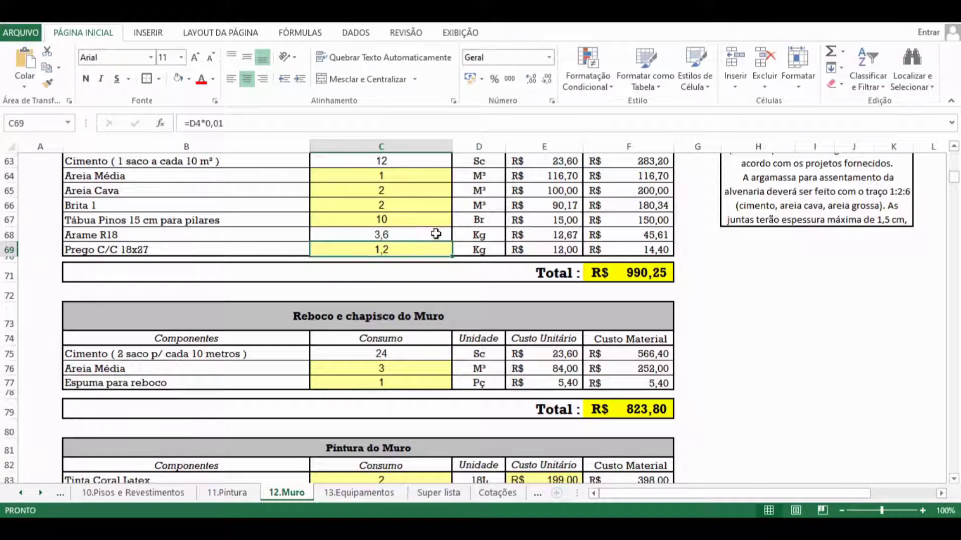
pyautogui.click(178, 78)
# Review the manually entered consumption values from Areia Média to Tábua Pinos in the Alvenaria do Muro table
pyautogui.click(410, 221)
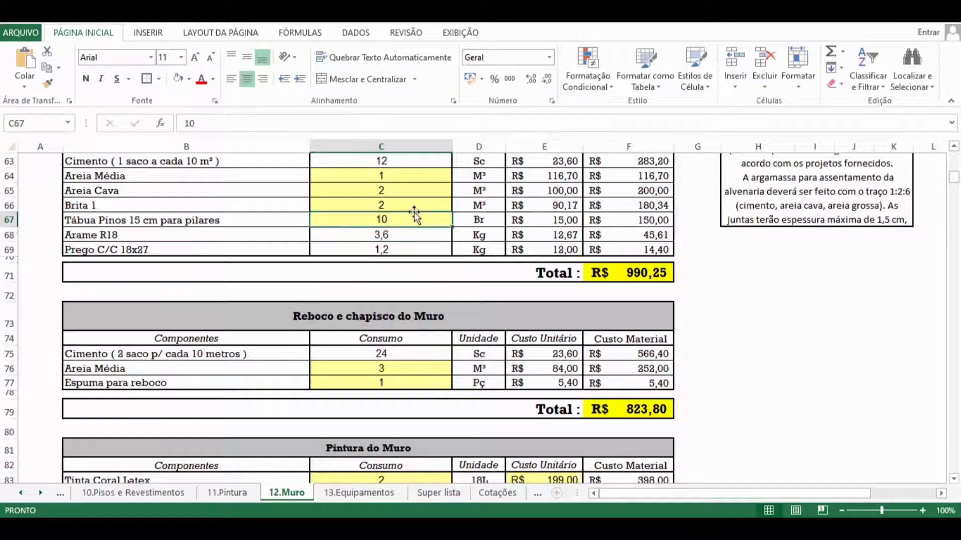
pyautogui.scroll(2, 413, 212)
pyautogui.moveTo(393, 279); pyautogui.dragTo(381, 336)
pyautogui.click(428, 295)
pyautogui.scroll(-1, 521, 282)
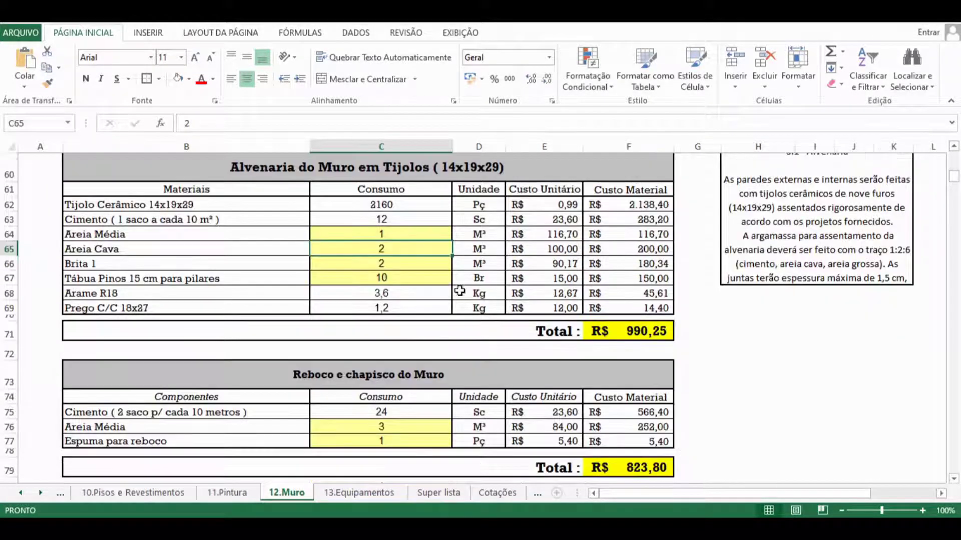
pyautogui.scroll(-1, 470, 275)
pyautogui.scroll(2, 300, 253)
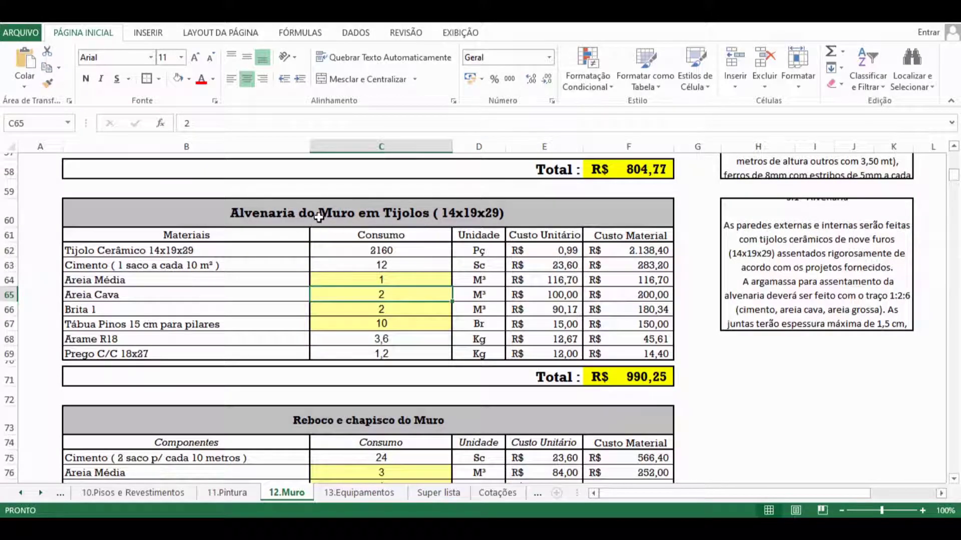
pyautogui.scroll(-4, 391, 271)
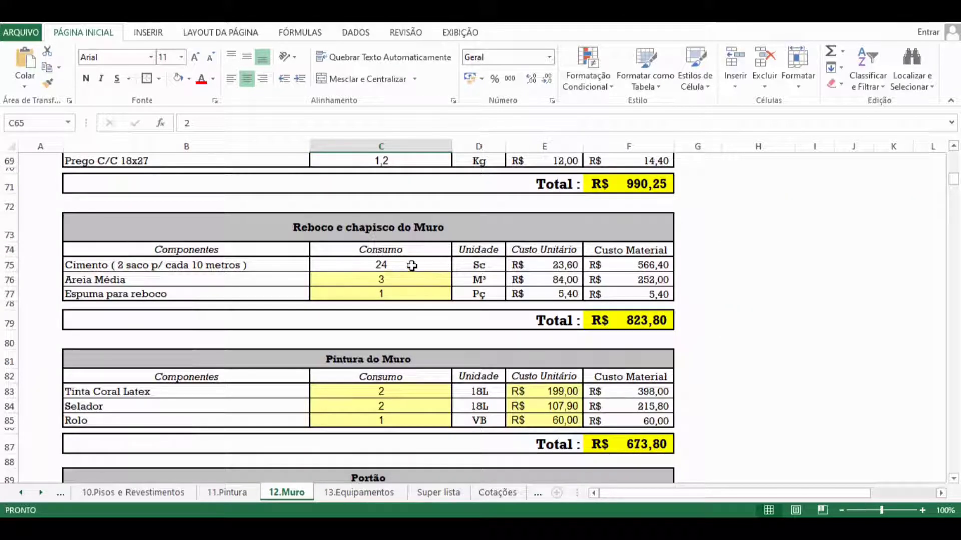
# Inspect the Cimento consumption formula in the Reboco e chapisco do Muro table against its component description
pyautogui.doubleClick(417, 266)
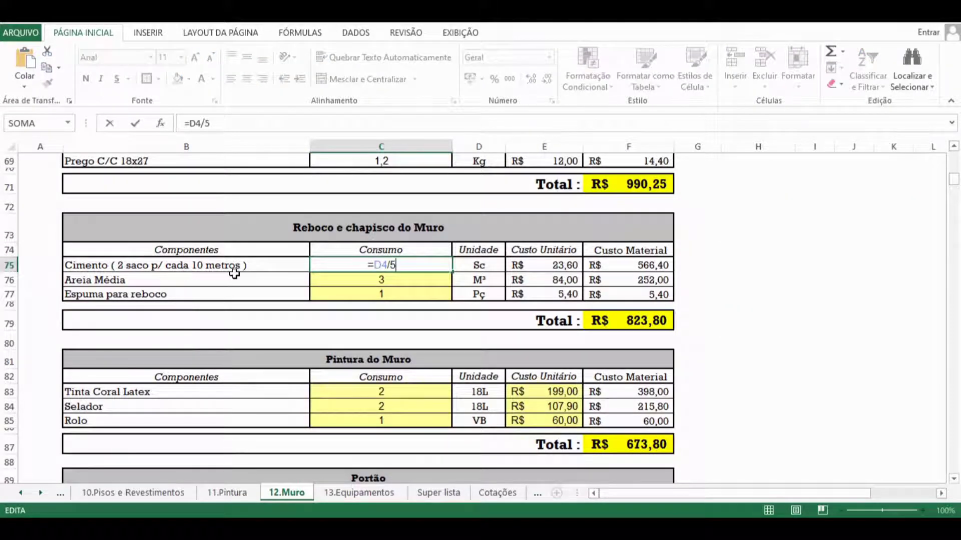
pyautogui.press('Escape')
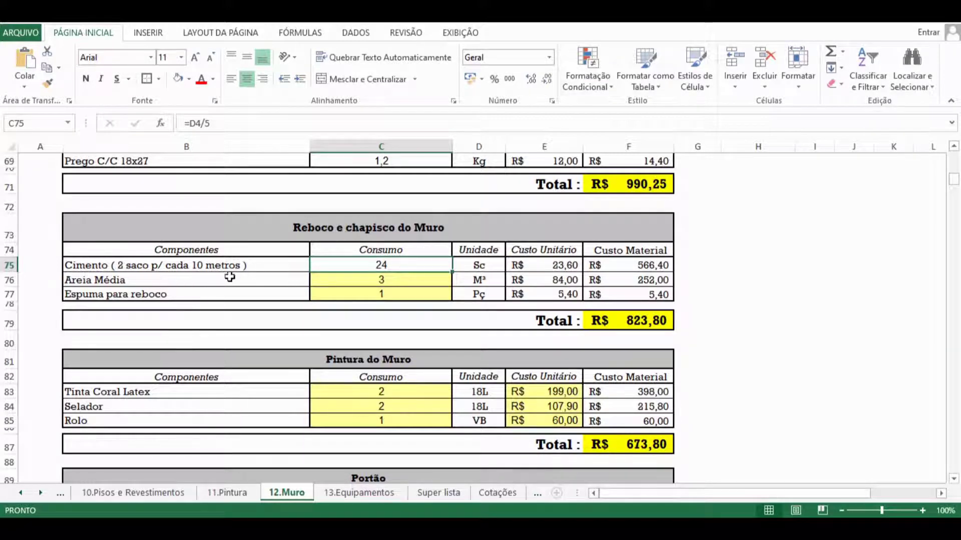
pyautogui.click(166, 294)
pyautogui.click(204, 266)
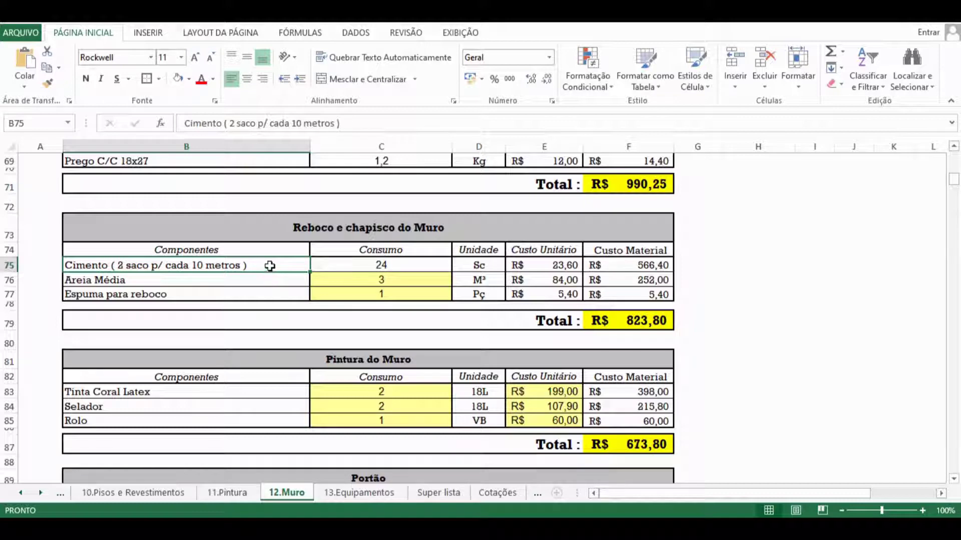
pyautogui.doubleClick(371, 259)
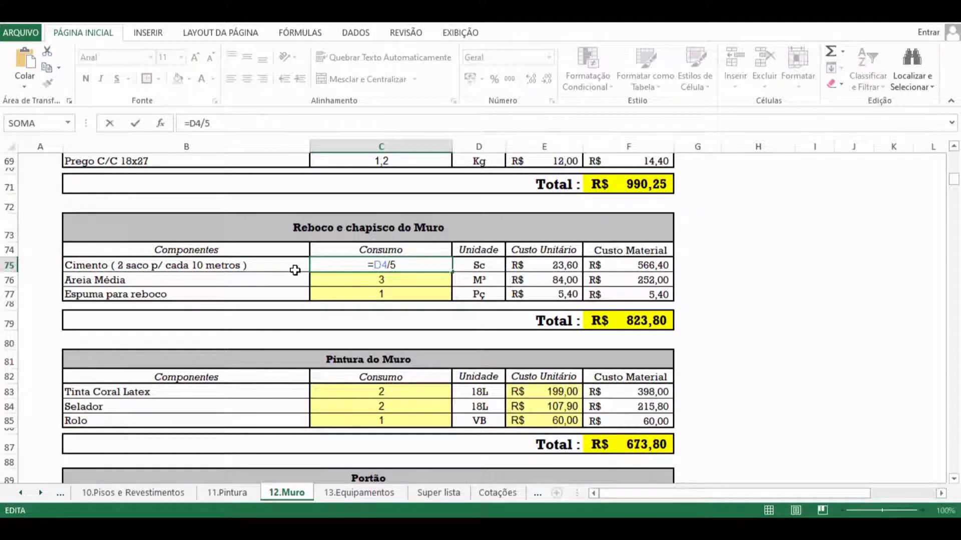
pyautogui.press('Escape')
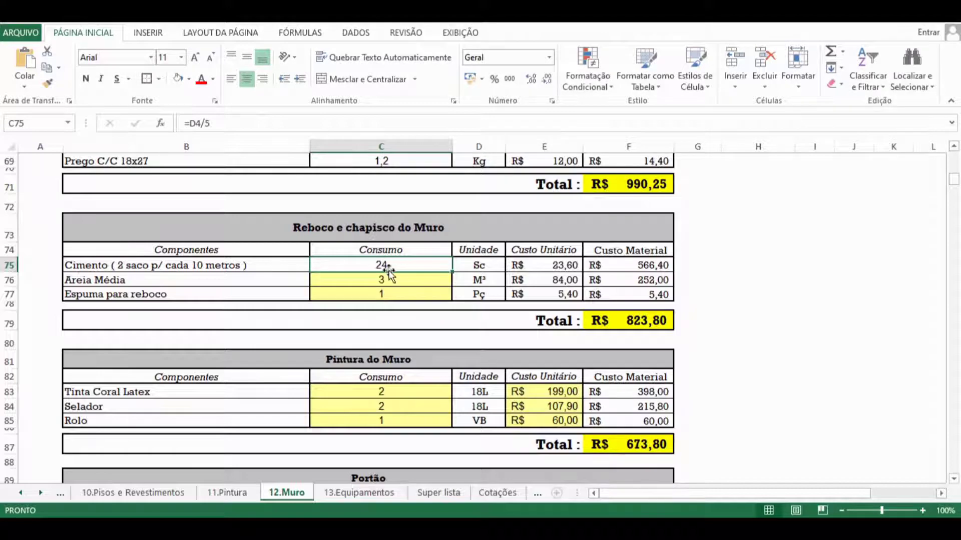
# Trace the plaster Cimento consumption formula back to the wall area cell it references at the start of the sheet
pyautogui.doubleClick(412, 265)
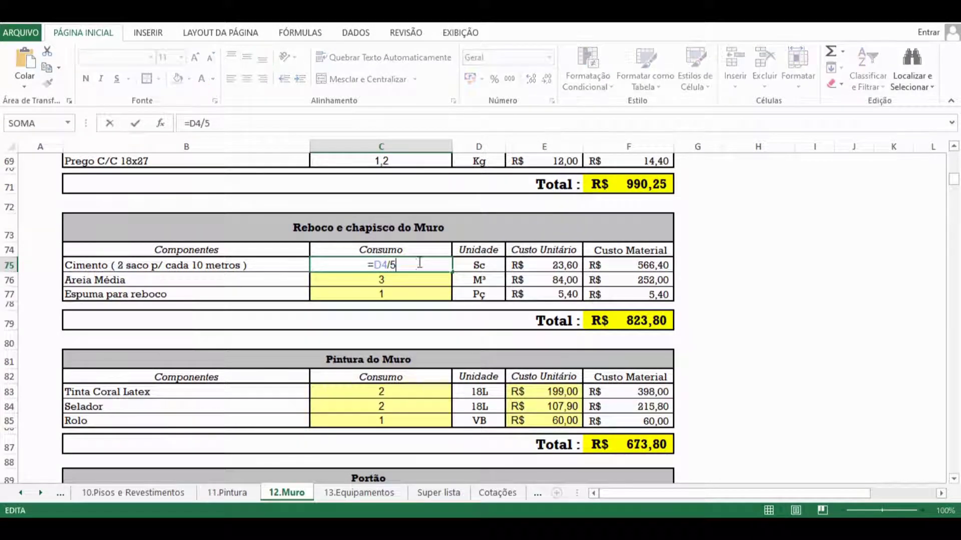
pyautogui.scroll(17, 413, 261)
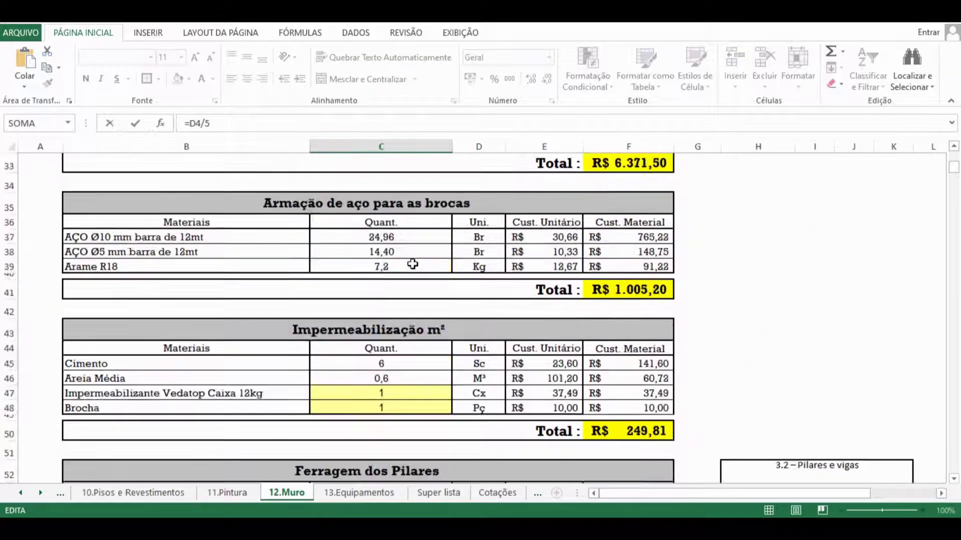
pyautogui.scroll(6, 418, 246)
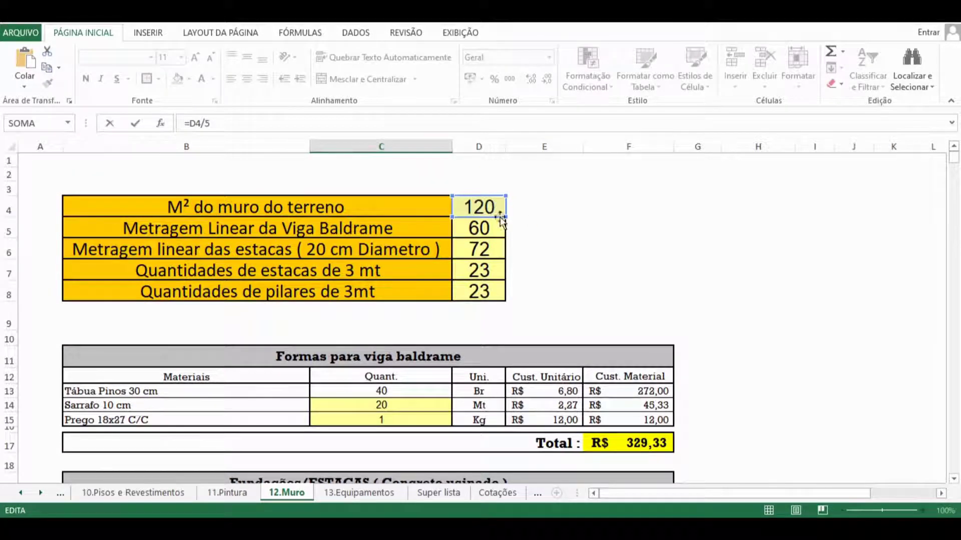
pyautogui.scroll(-12, 517, 216)
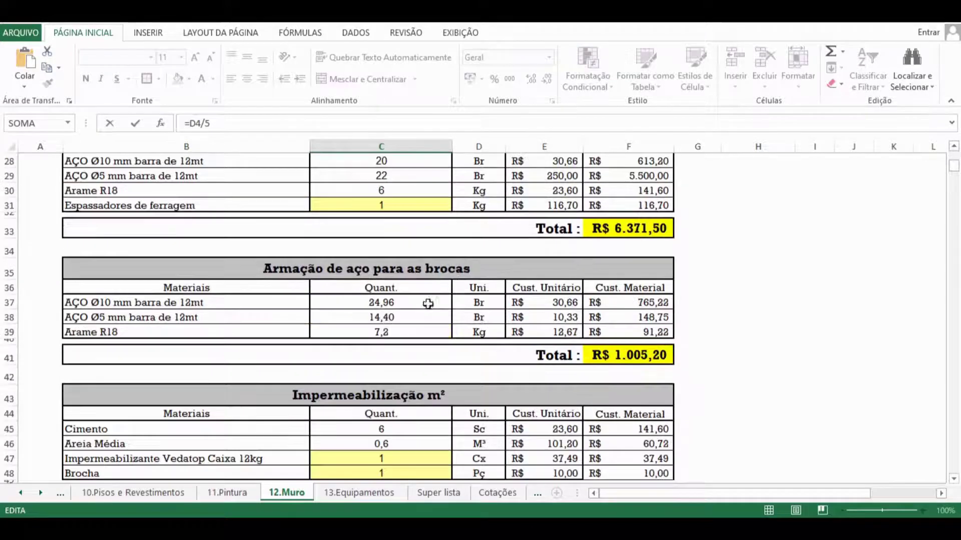
pyautogui.scroll(-10, 409, 339)
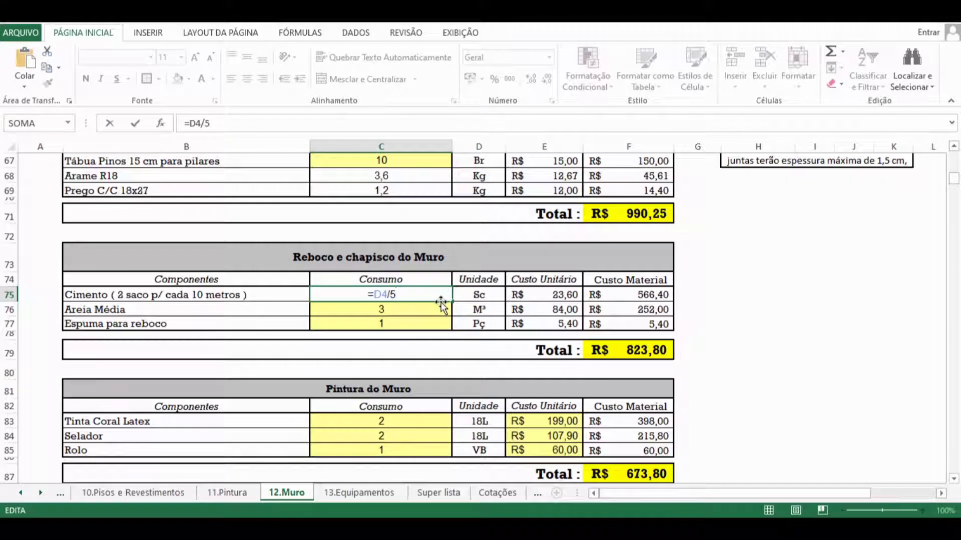
pyautogui.moveTo(223, 529)
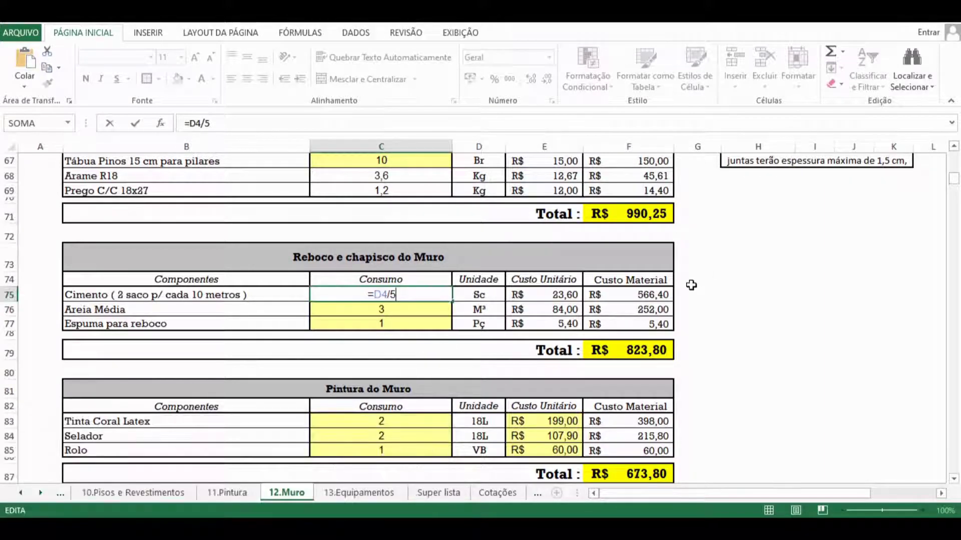
pyautogui.press('Escape')
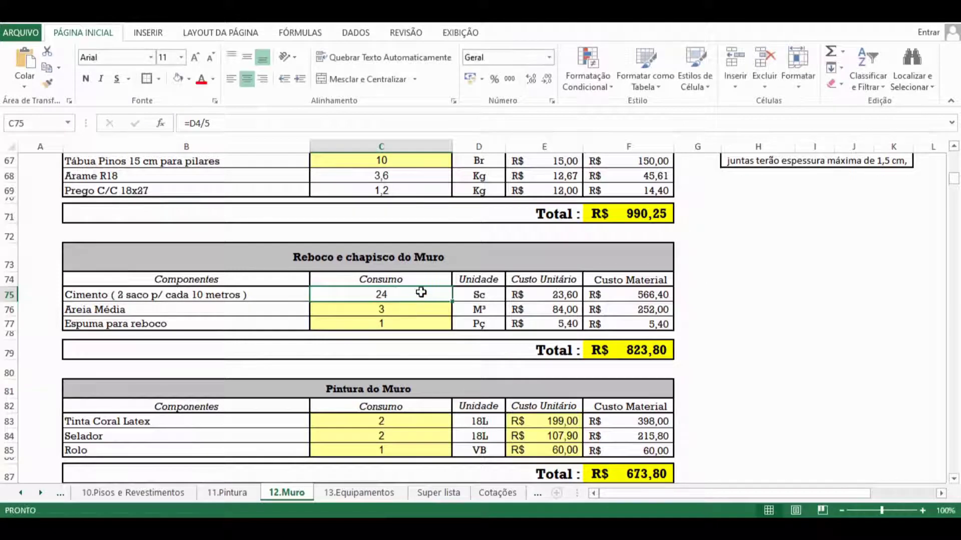
# Change the divisor of the Cimento consumption formula in the Reboco e chapisco do Muro table so it reads =D4/3,3
pyautogui.doubleClick(420, 293)
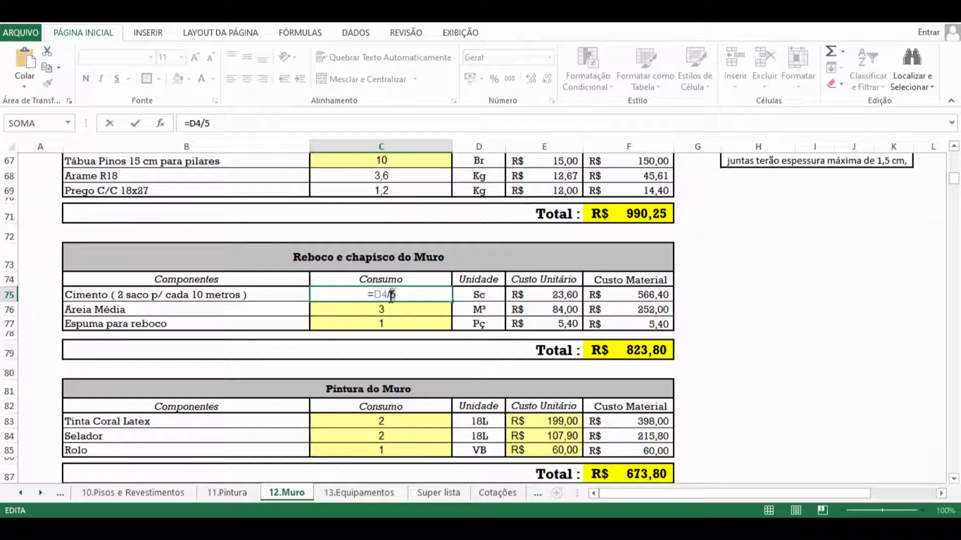
pyautogui.write('.3')
pyautogui.press('Return')
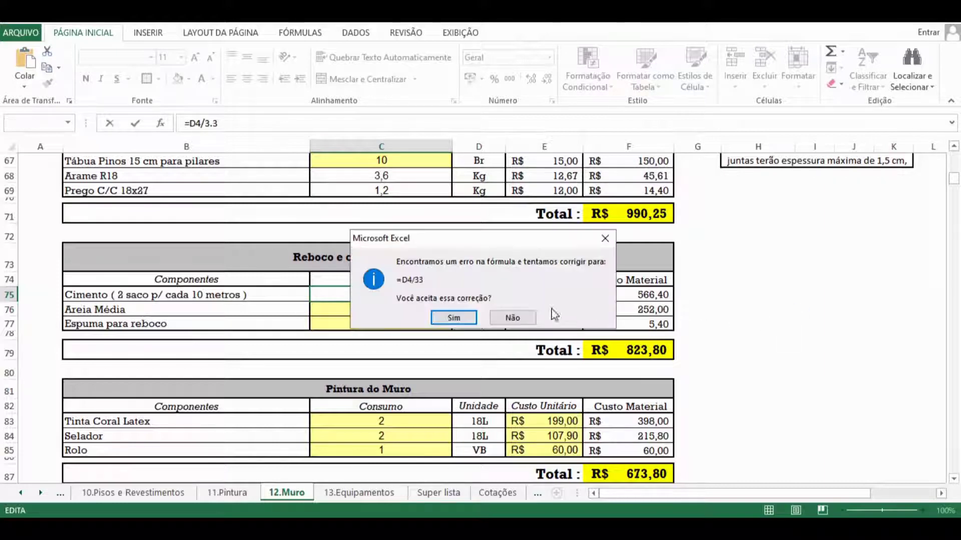
pyautogui.click(604, 238)
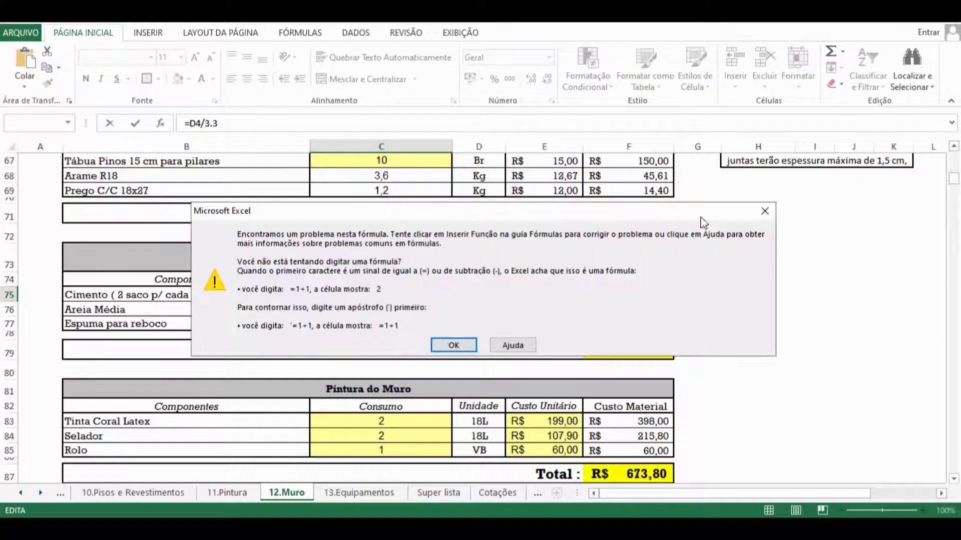
pyautogui.click(761, 210)
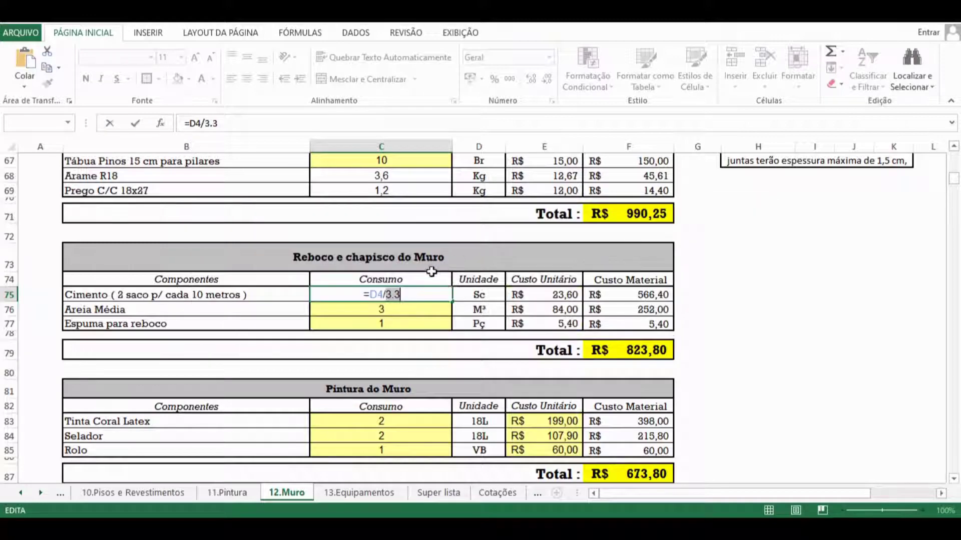
pyautogui.click(395, 295)
pyautogui.press('BackSpace')
pyautogui.write(',')
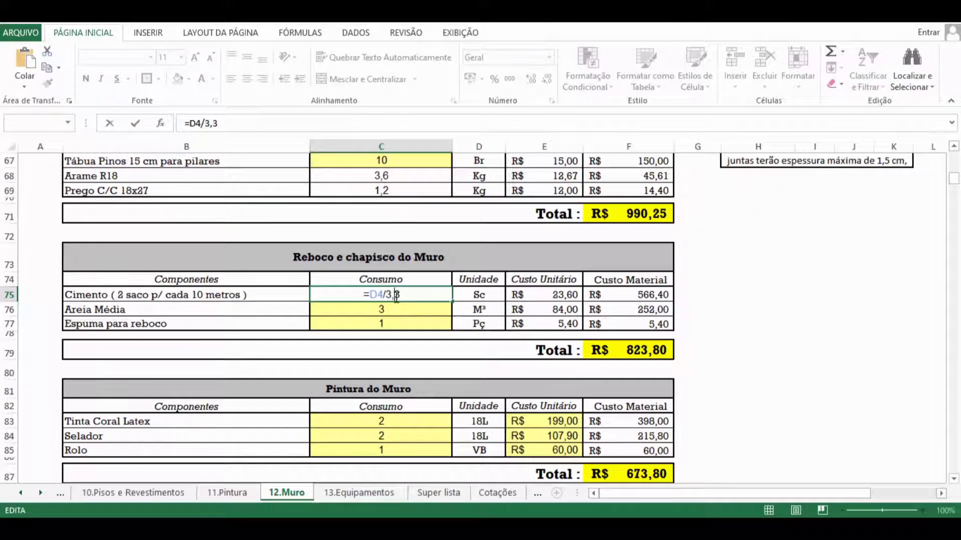
pyautogui.click(741, 293)
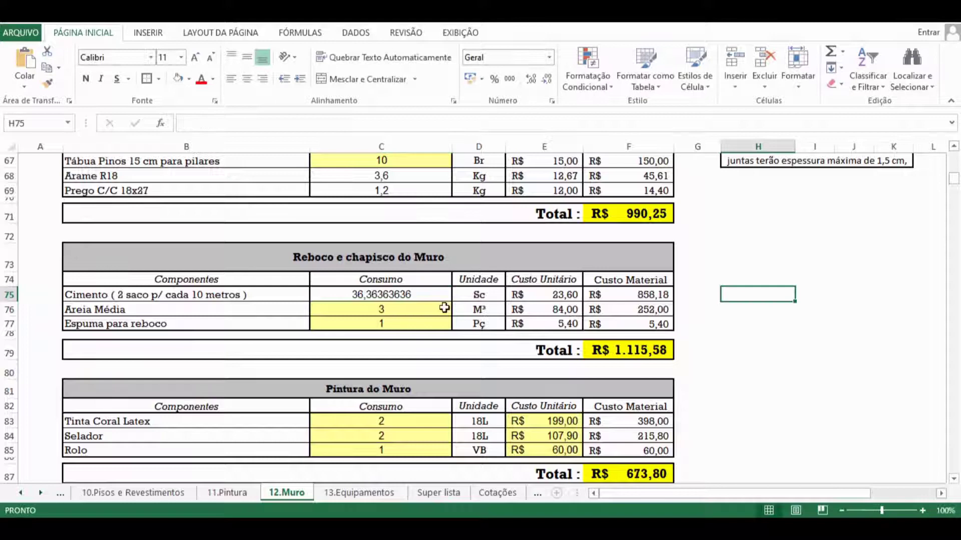
# Restore the Cimento consumption formula in the Reboco e chapisco do Muro table to =D4/5
pyautogui.doubleClick(423, 296)
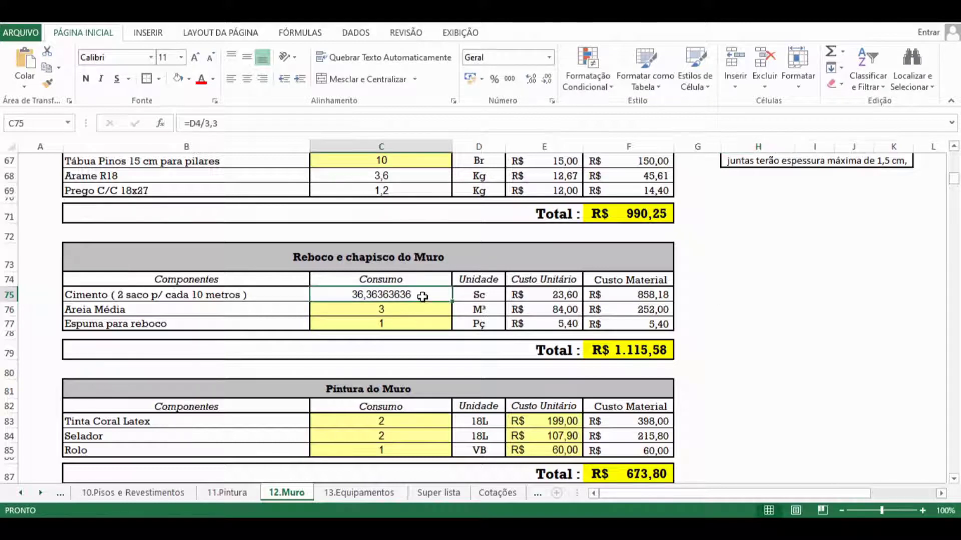
pyautogui.write('5')
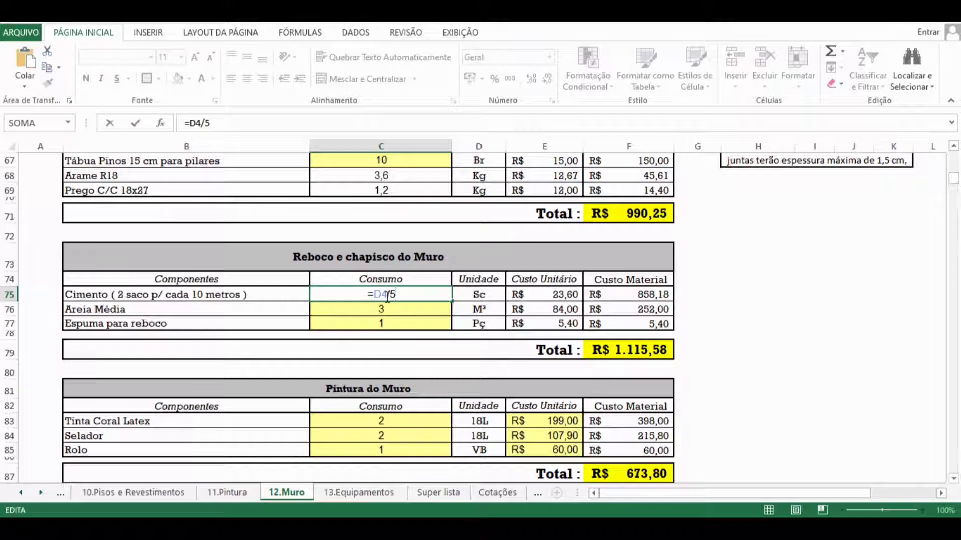
pyautogui.press('Return')
pyautogui.click(751, 265)
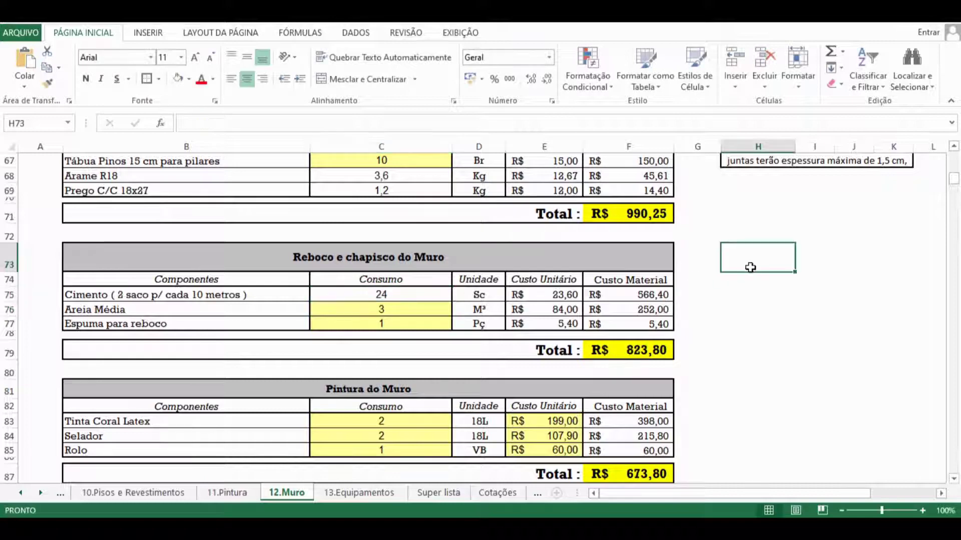
# Check whether the Areia Média and Espuma para reboco consumption cells in the Reboco e chapisco do Muro table hold manual values
pyautogui.doubleClick(400, 309)
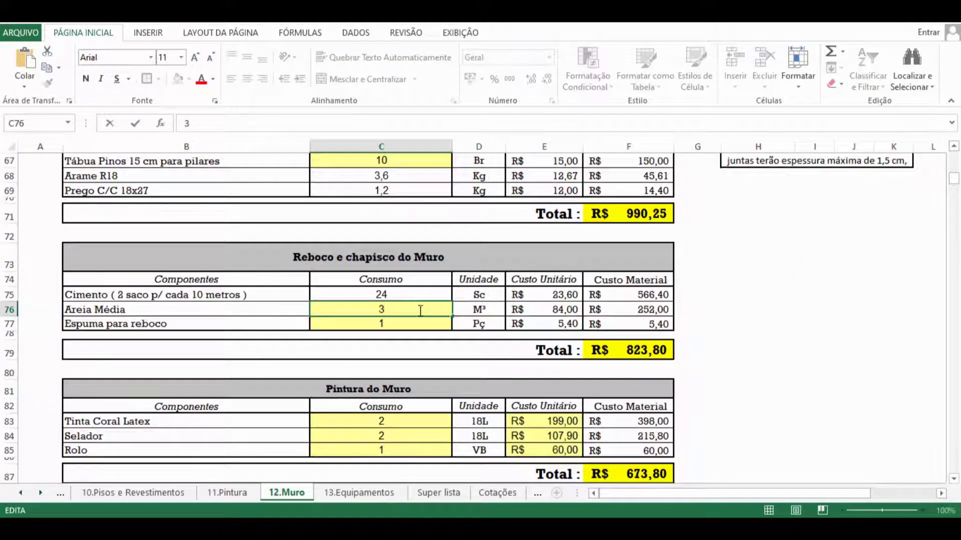
pyautogui.moveTo(420, 310); pyautogui.dragTo(383, 309)
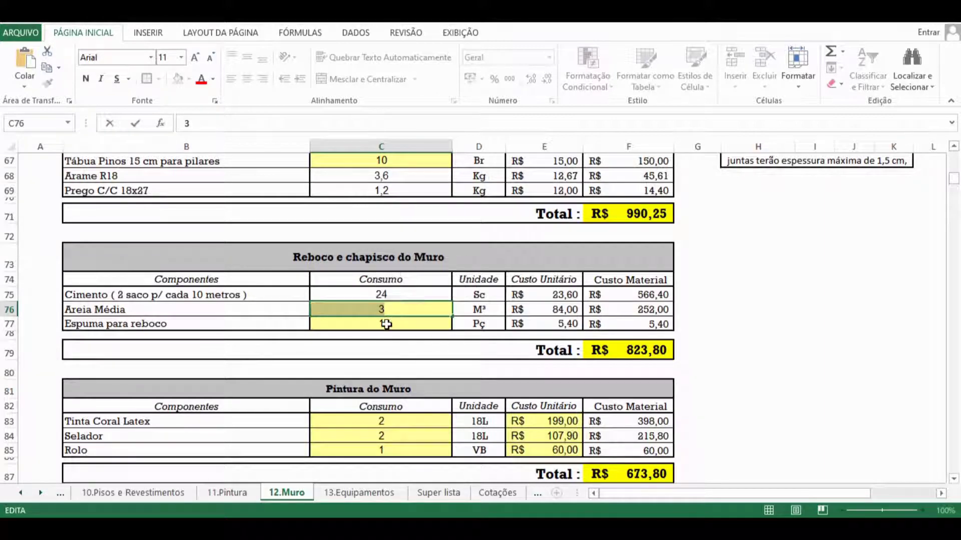
pyautogui.click(386, 324)
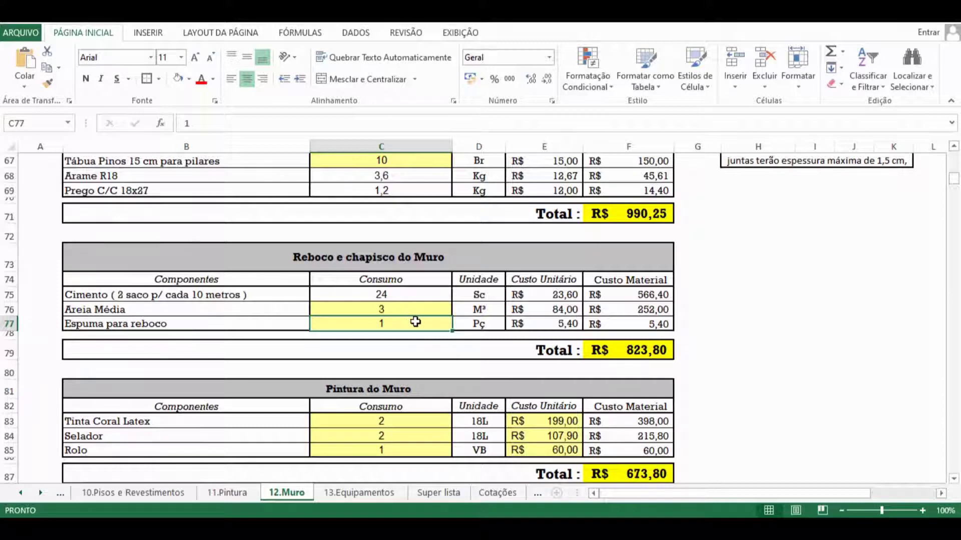
# Insert "amarela para acabamento" after "Espuma" in the Espuma para reboco component description
pyautogui.doubleClick(196, 325)
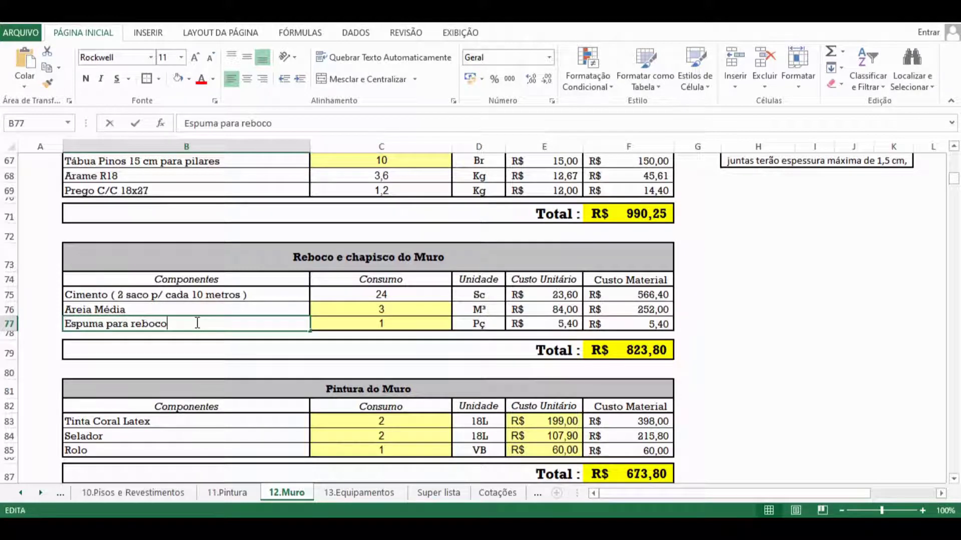
pyautogui.click(107, 322)
pyautogui.write('a')
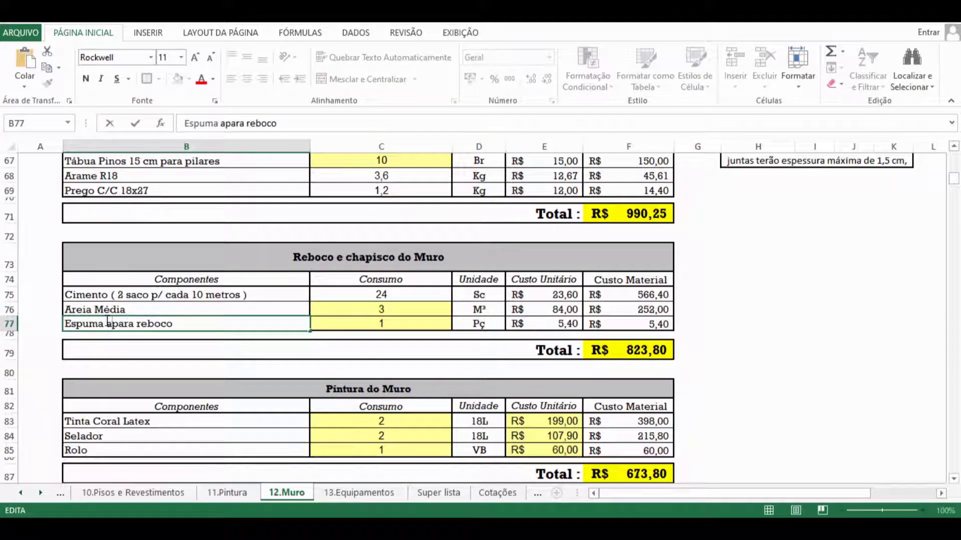
pyautogui.write('marelas')
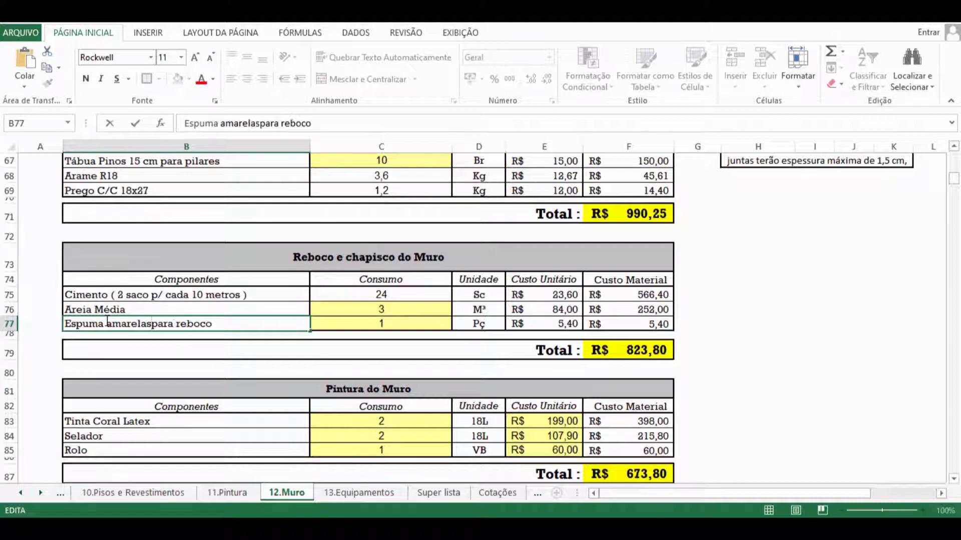
pyautogui.press('BackSpace')
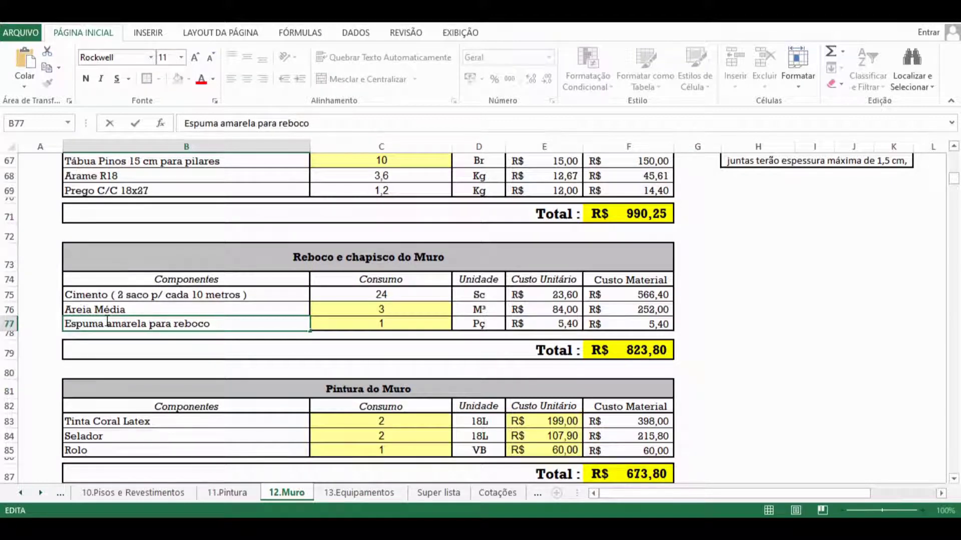
pyautogui.write('para a')
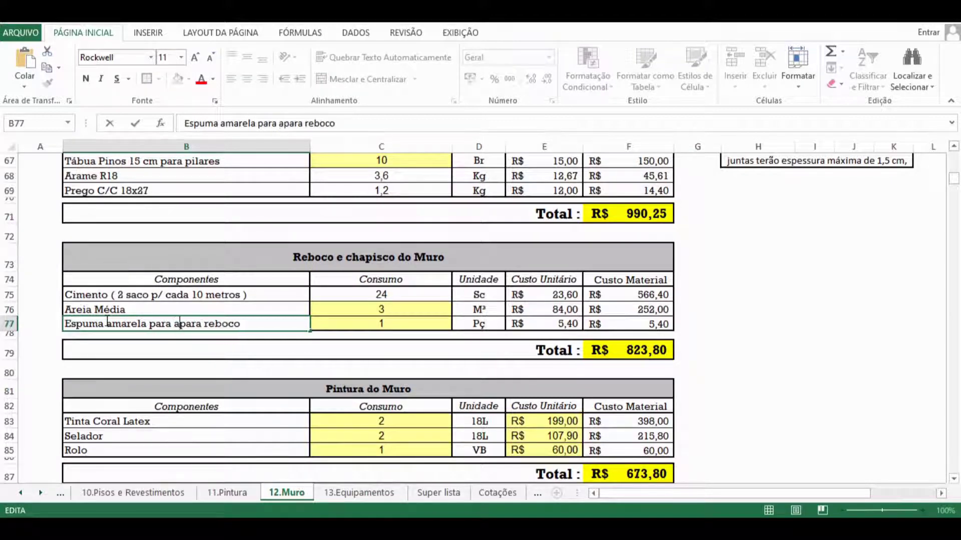
pyautogui.write('cabamento')
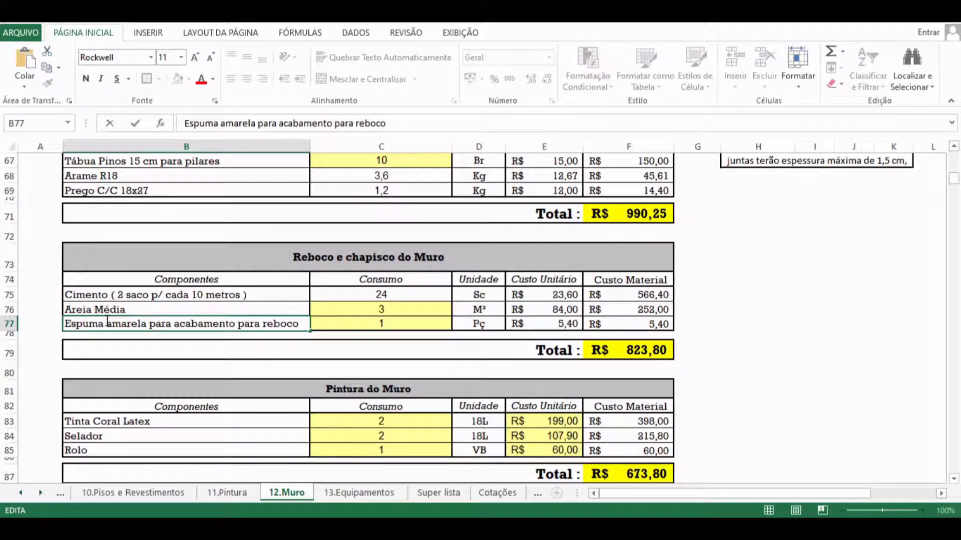
# Replace the second "para" with "do" so the foam description reads "Espuma amarela para acabamento do reboco"
pyautogui.press('Delete')
pyautogui.press('Delete')
pyautogui.press('Delete')
pyautogui.press('Delete')
pyautogui.press('Delete')
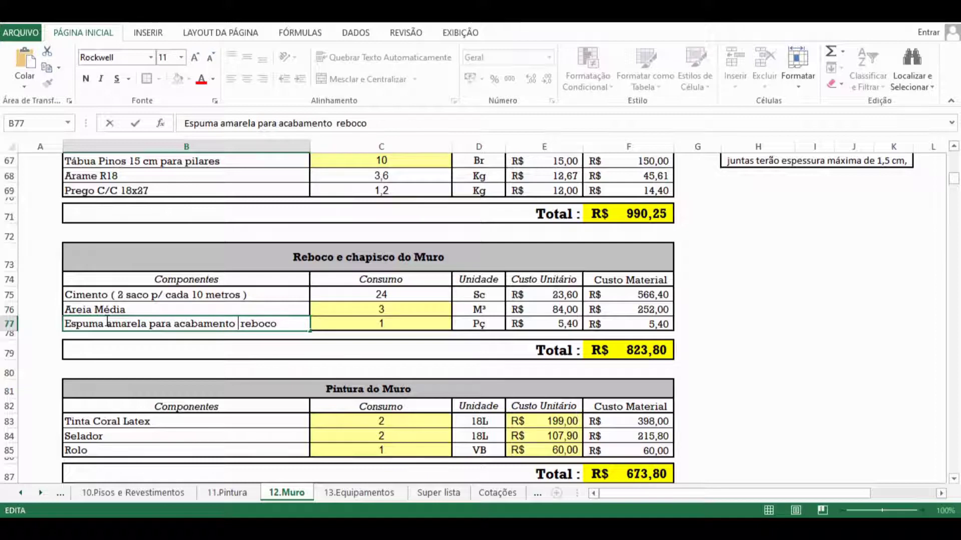
pyautogui.write('dp')
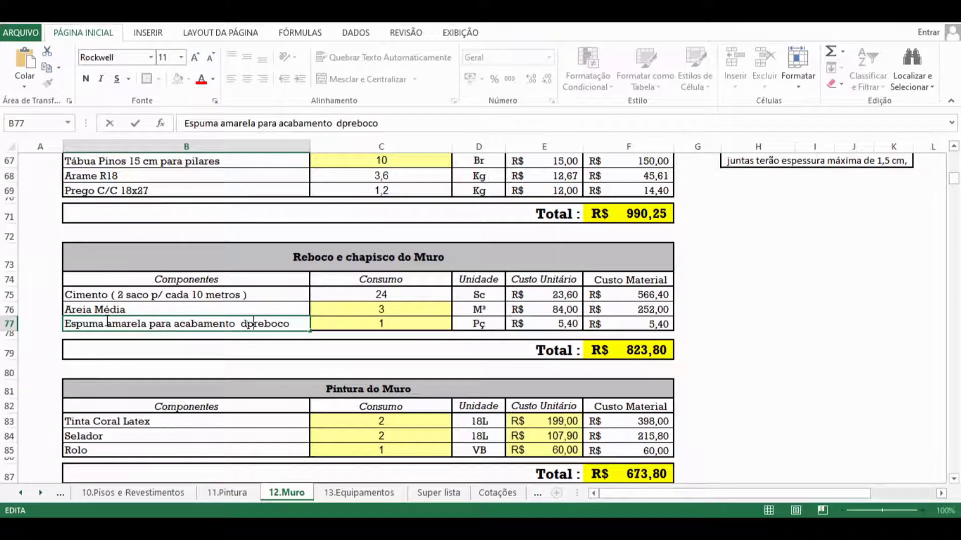
pyautogui.press('BackSpace')
pyautogui.write('o')
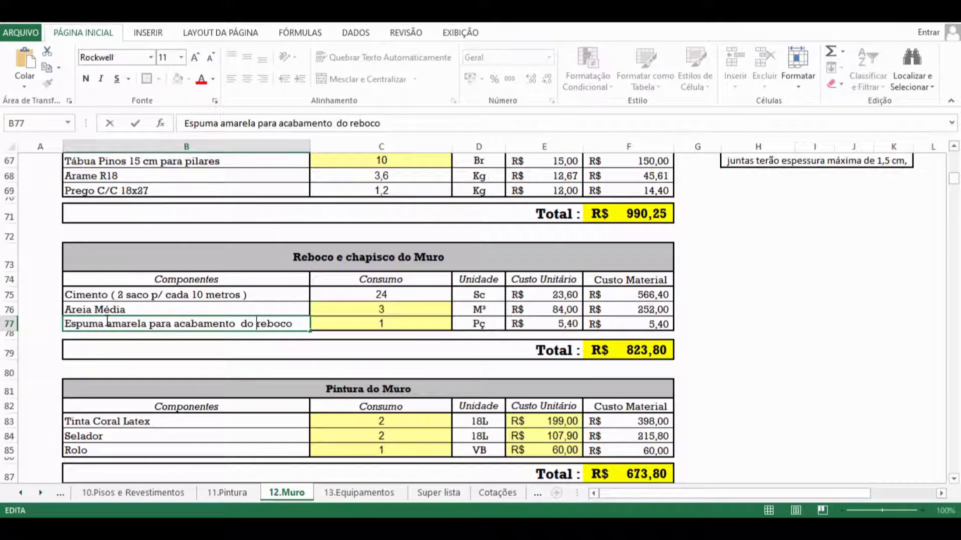
pyautogui.click(243, 324)
pyautogui.press('BackSpace')
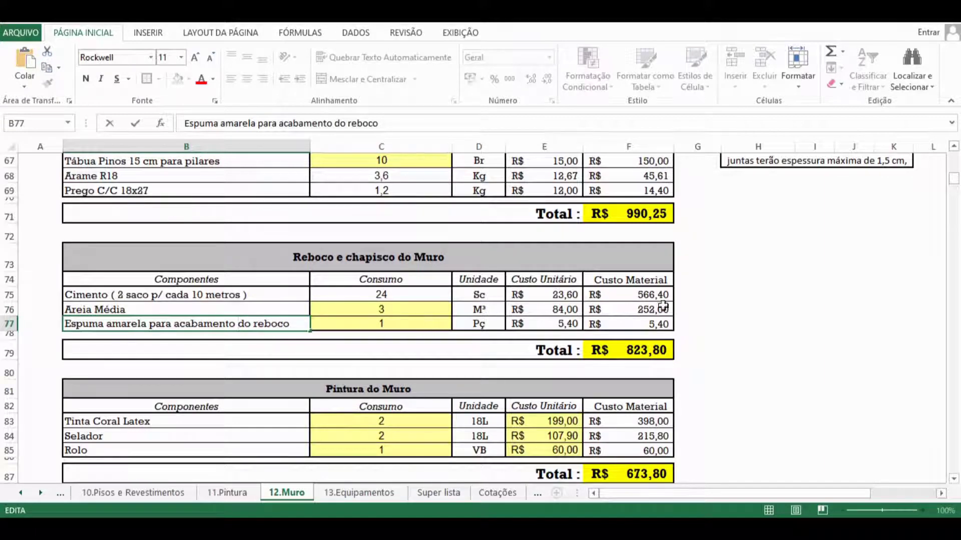
pyautogui.click(725, 307)
# Inspect the Tinta Coral Latex and Selador consumption values and the paint's unit in the Pintura do Muro table
pyautogui.scroll(-3, 388, 294)
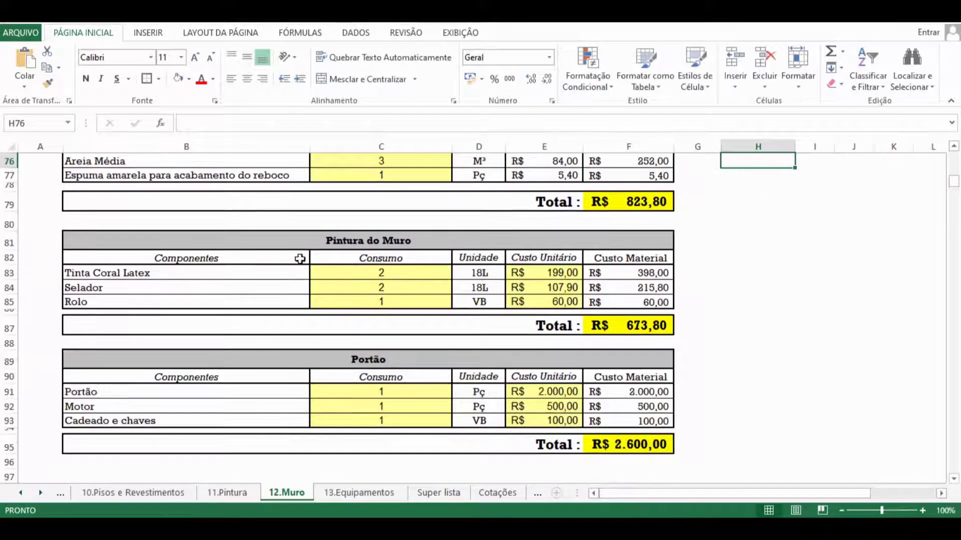
pyautogui.click(438, 272)
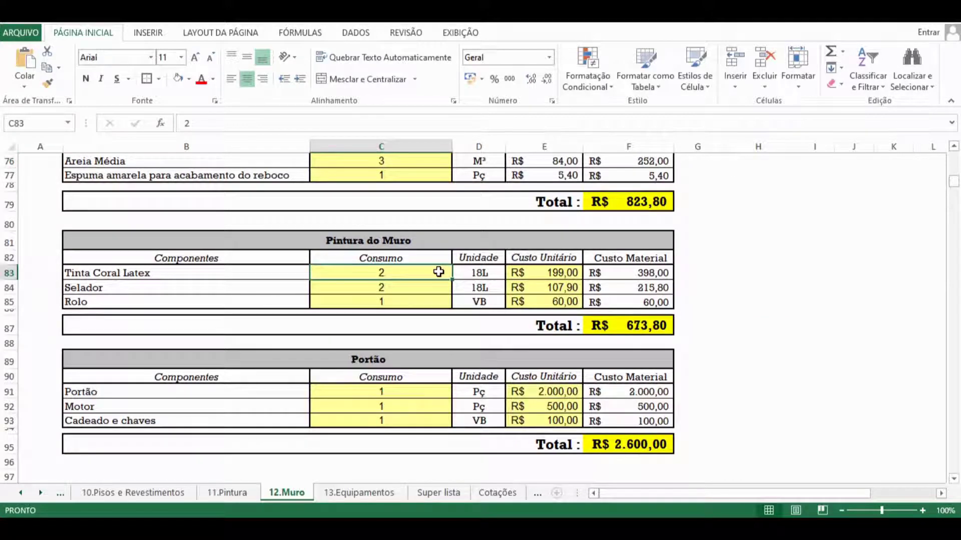
pyautogui.scroll(4, 438, 272)
pyautogui.scroll(-3, 388, 327)
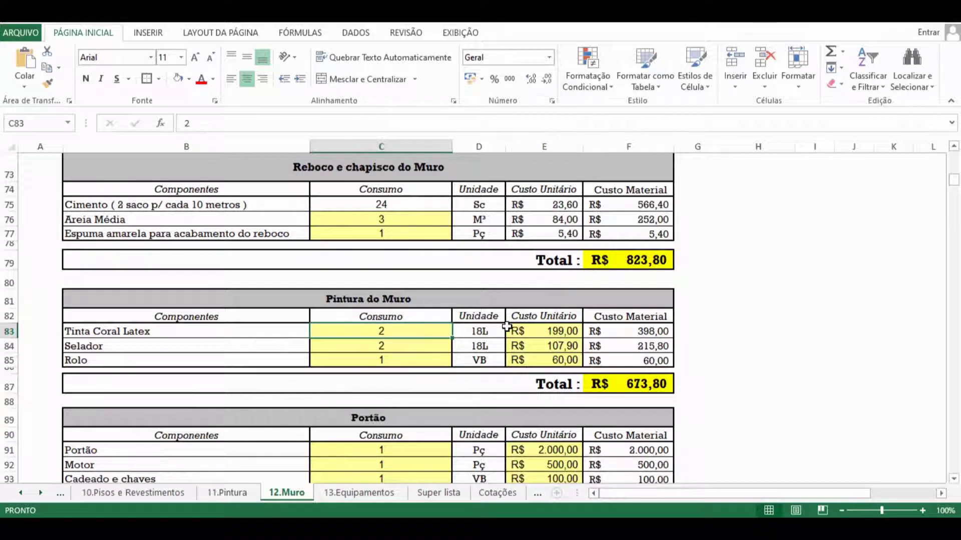
pyautogui.click(409, 345)
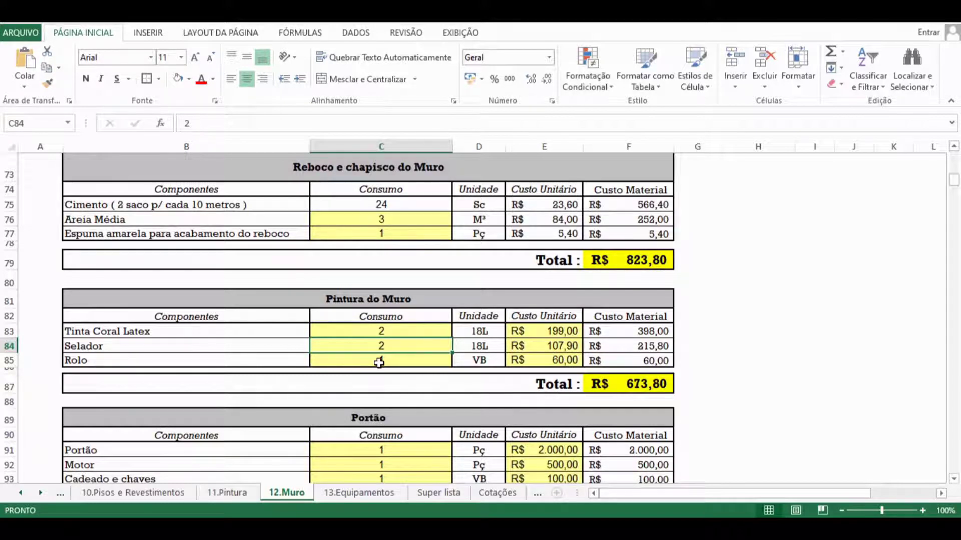
pyautogui.click(387, 332)
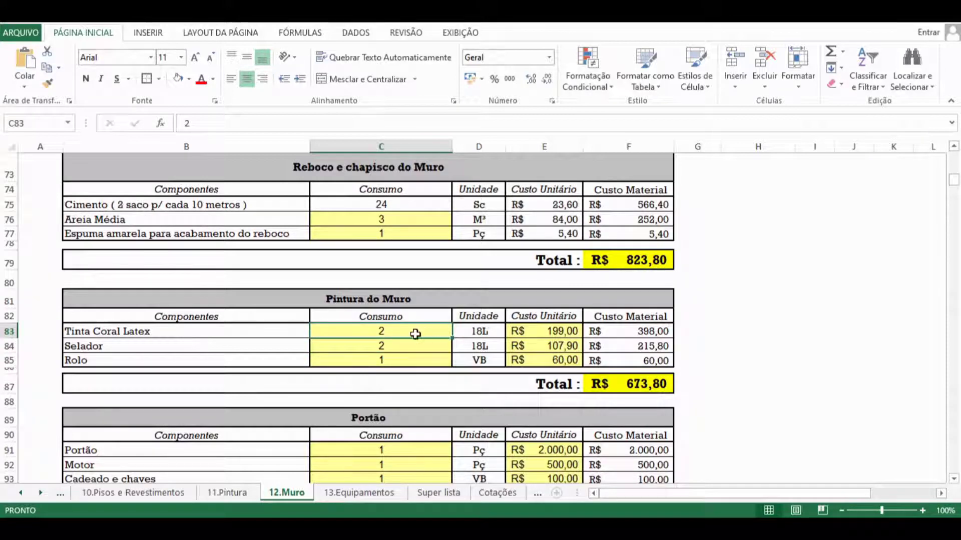
pyautogui.click(459, 331)
pyautogui.doubleClick(389, 330)
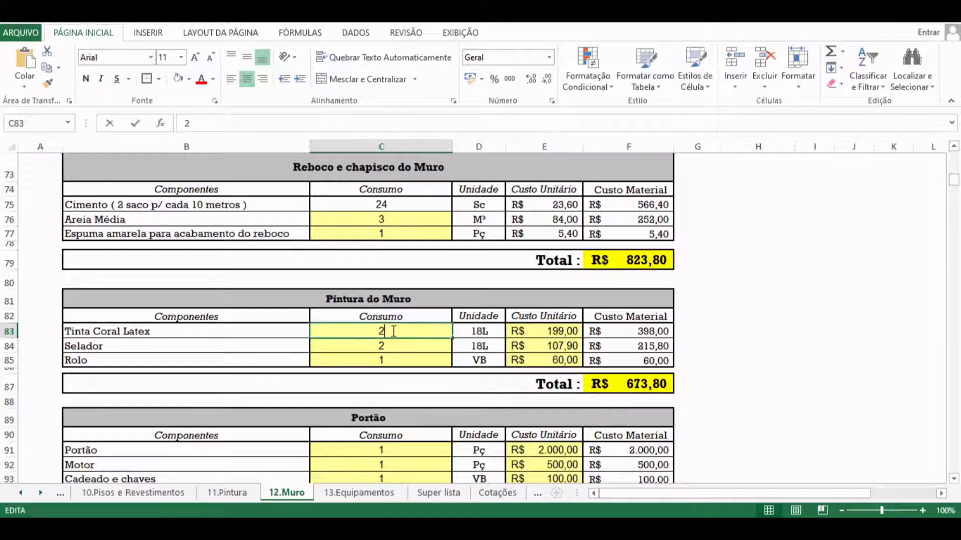
pyautogui.click(485, 332)
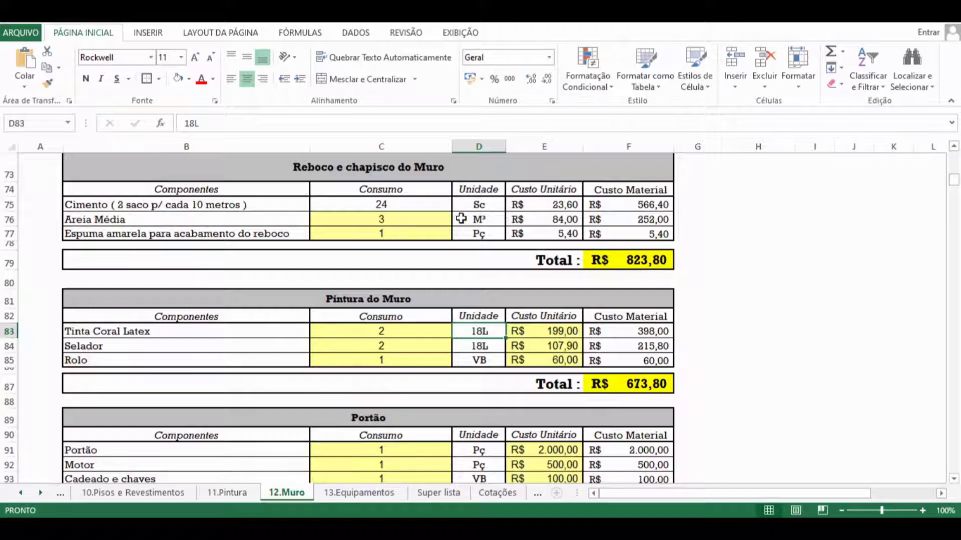
# Check the consumption entries for Tinta Coral Latex, Selador and Rolo in the Pintura do Muro table without changing them
pyautogui.click(423, 334)
pyautogui.doubleClick(411, 328)
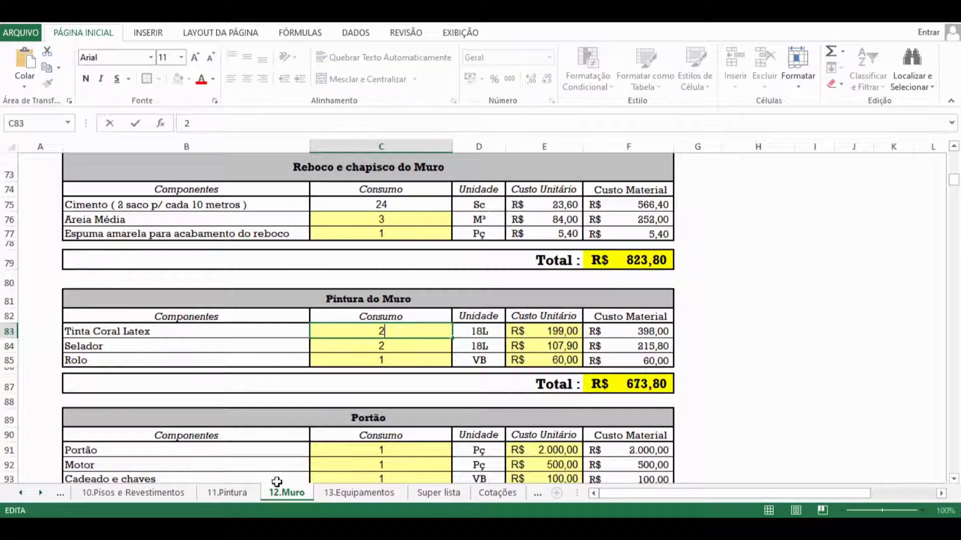
pyautogui.moveTo(209, 526)
pyautogui.moveTo(240, 482)
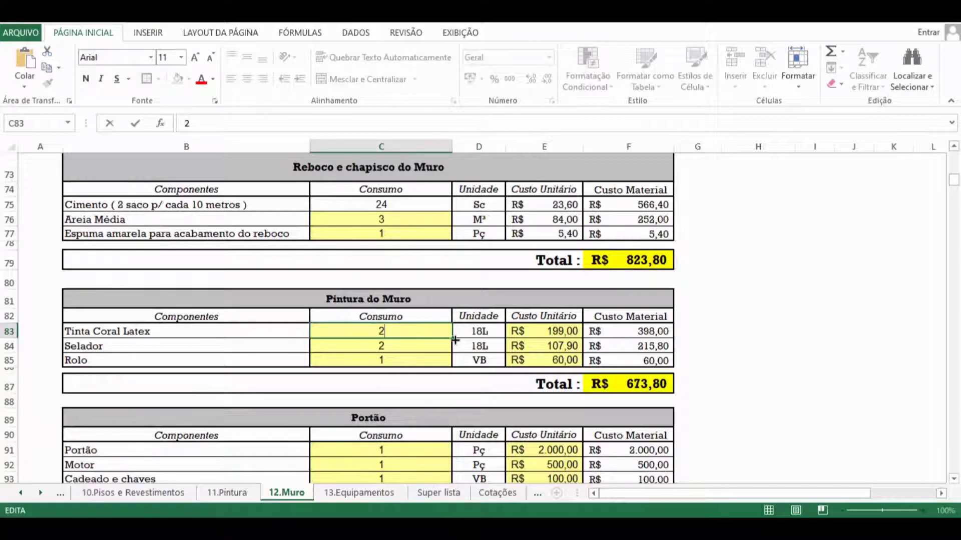
pyautogui.click(440, 345)
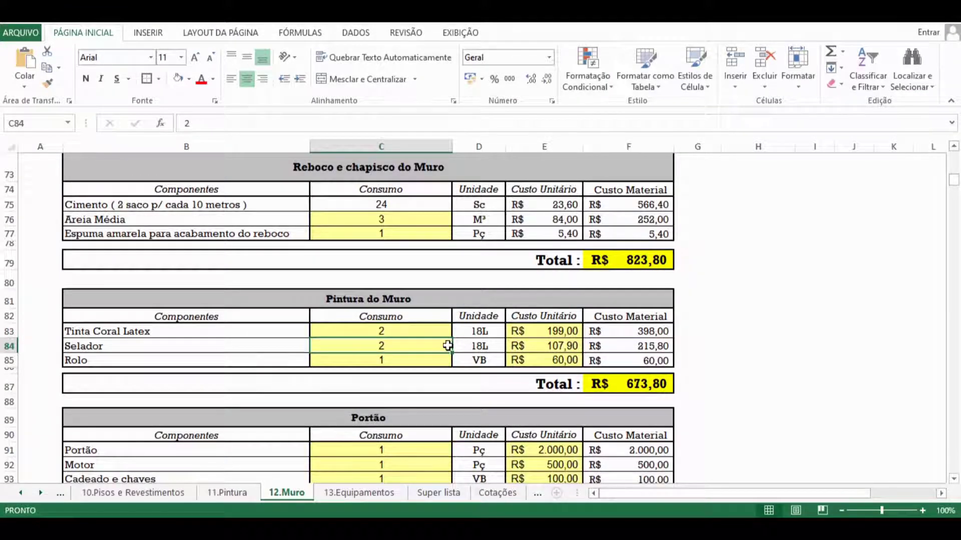
pyautogui.click(403, 359)
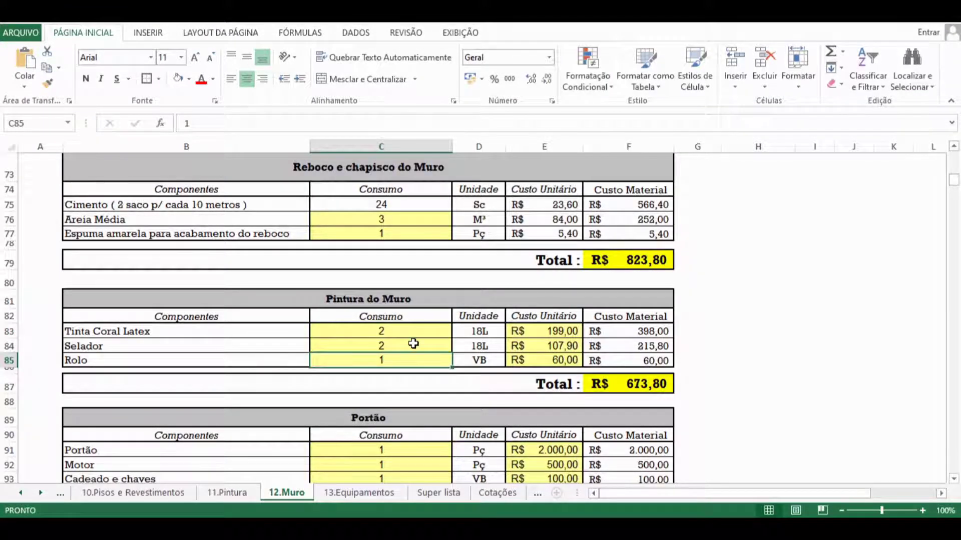
pyautogui.doubleClick(414, 345)
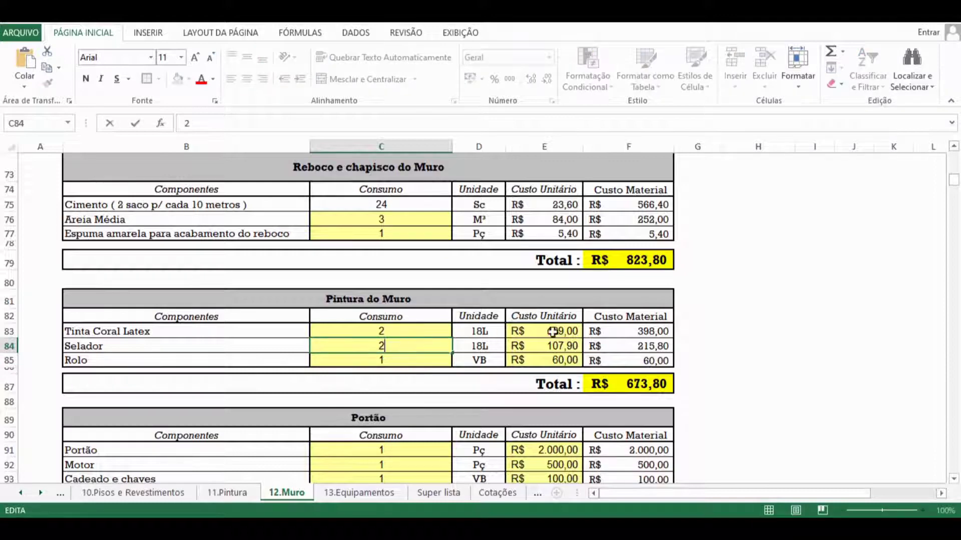
pyautogui.press('Escape')
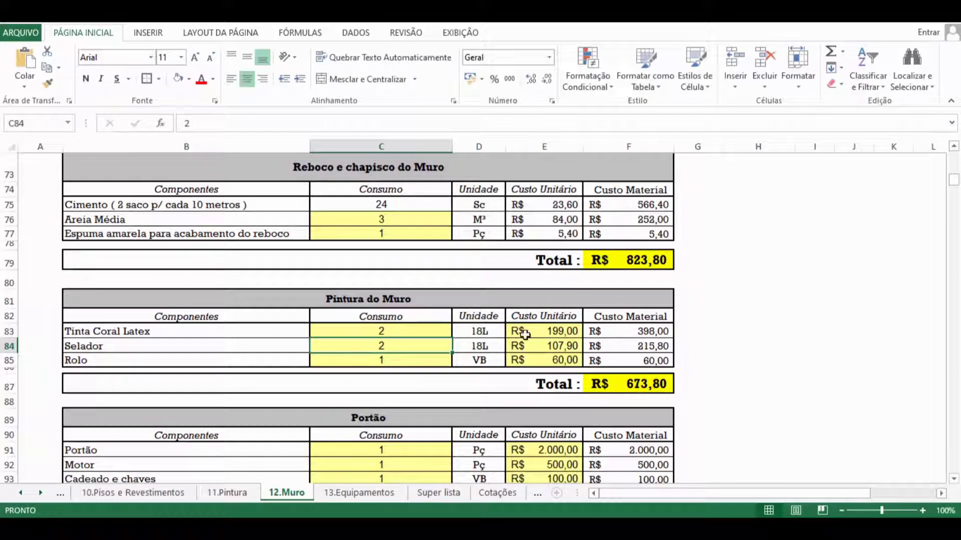
# Open the Tinta Coral Latex consumption for editing and compare it with the M² do muro do terreno value at the sheet's start
pyautogui.click(403, 332)
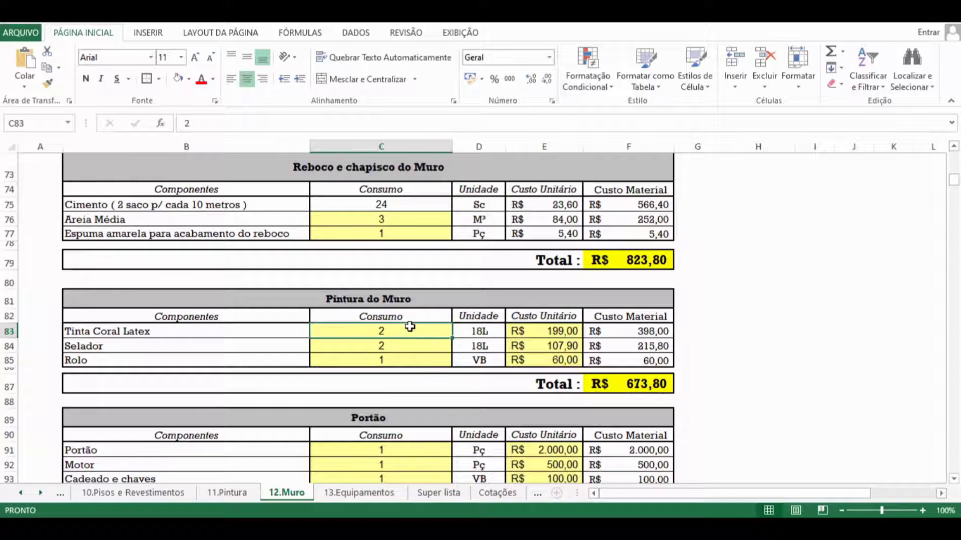
pyautogui.doubleClick(421, 328)
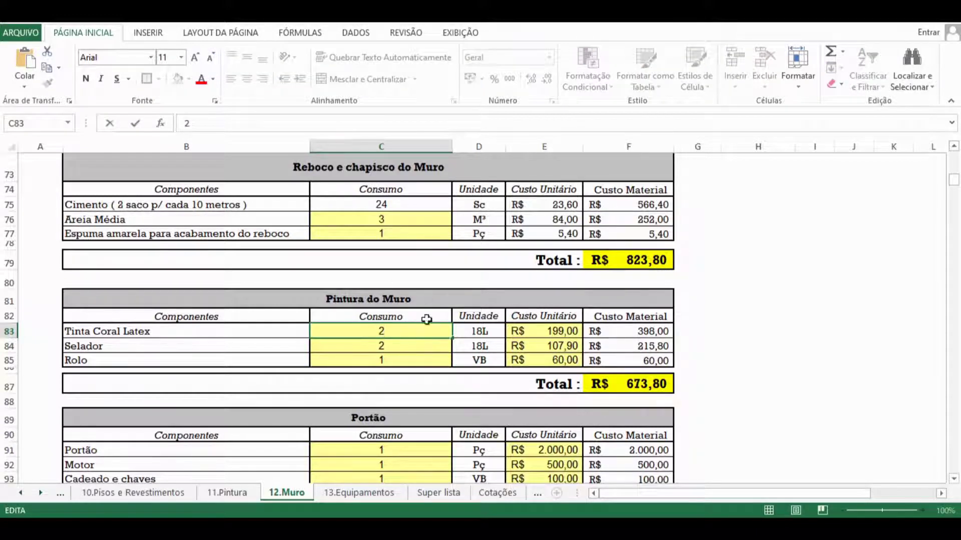
pyautogui.scroll(20, 463, 300)
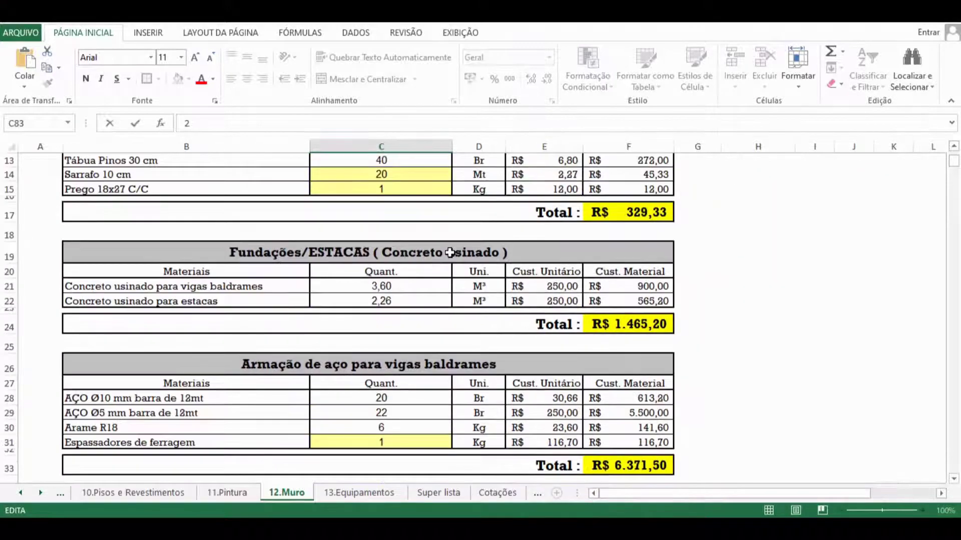
pyautogui.scroll(4, 449, 253)
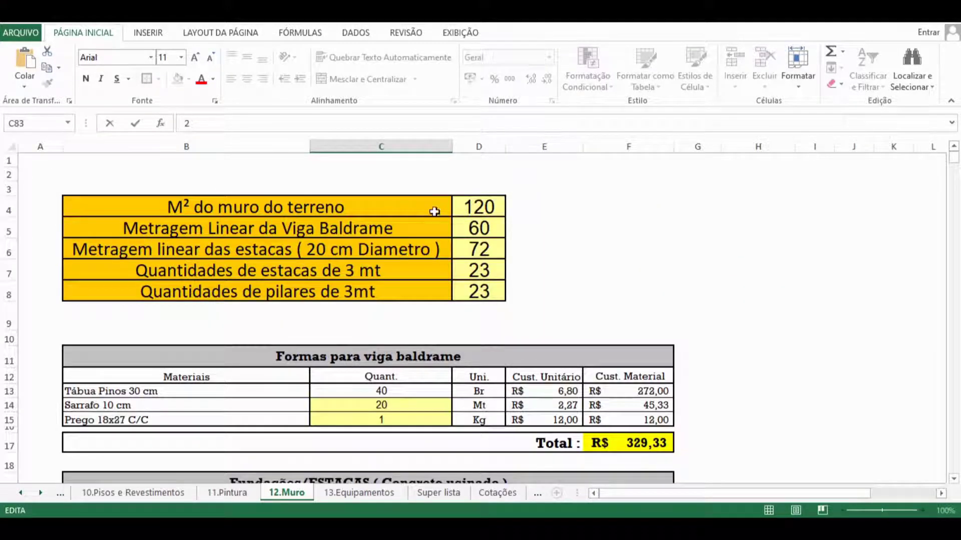
pyautogui.scroll(-13, 489, 208)
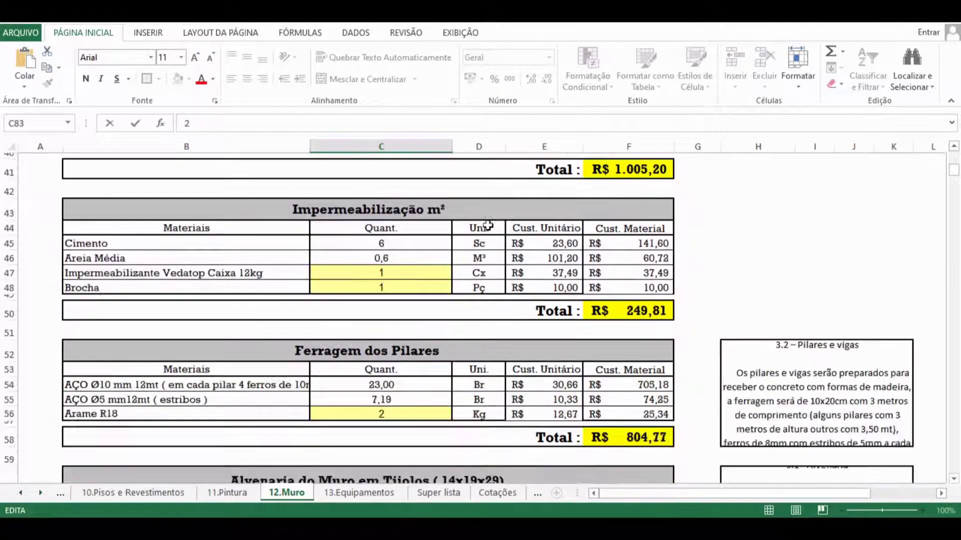
pyautogui.scroll(-3, 488, 225)
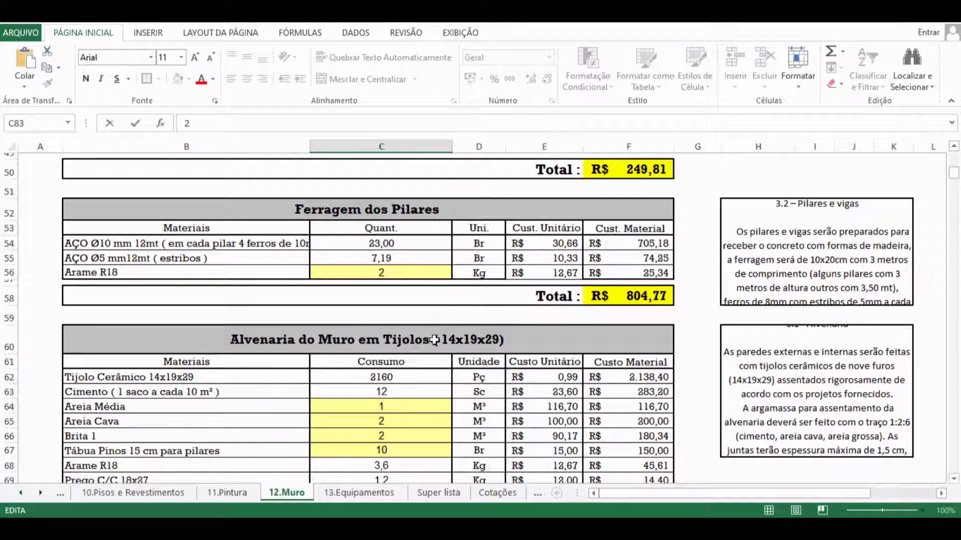
pyautogui.scroll(6, 383, 229)
pyautogui.scroll(10, 382, 229)
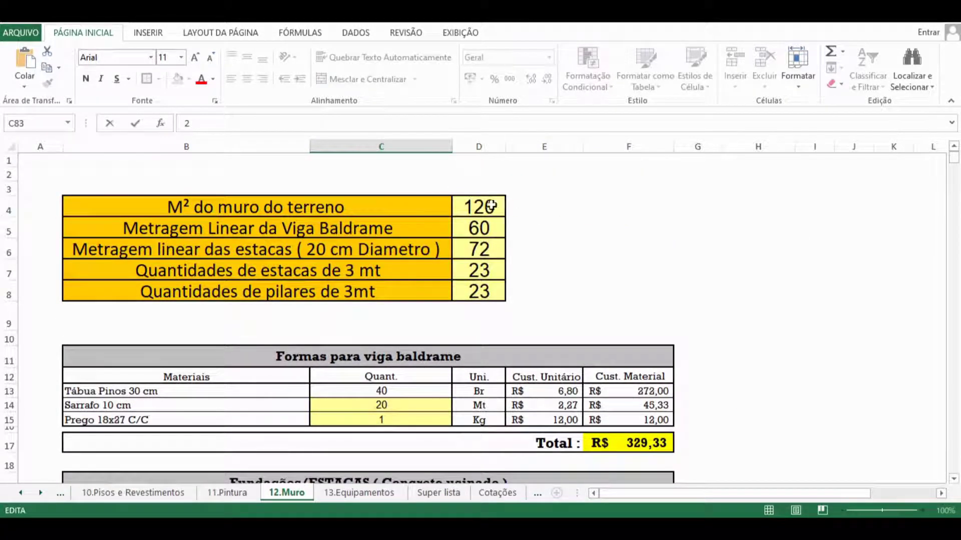
pyautogui.scroll(-13, 412, 238)
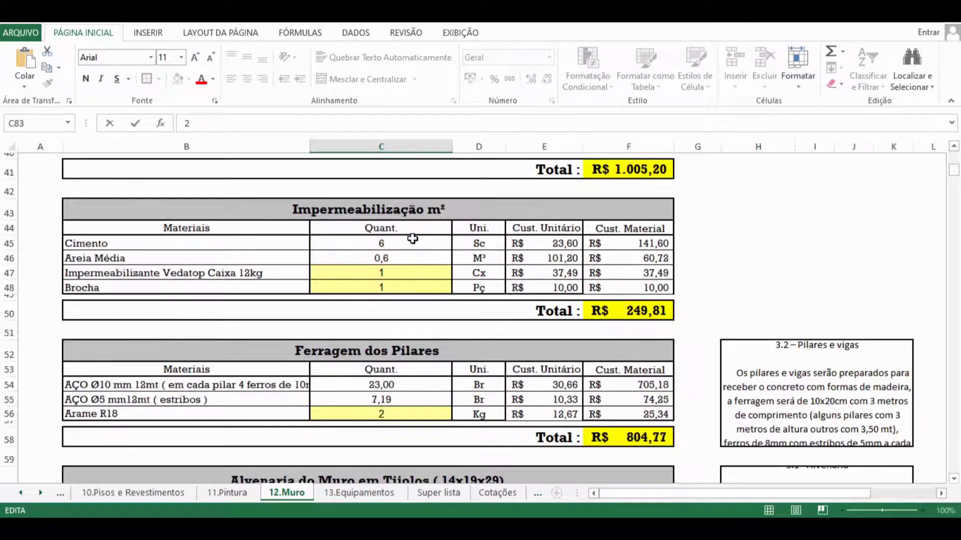
pyautogui.scroll(-11, 412, 238)
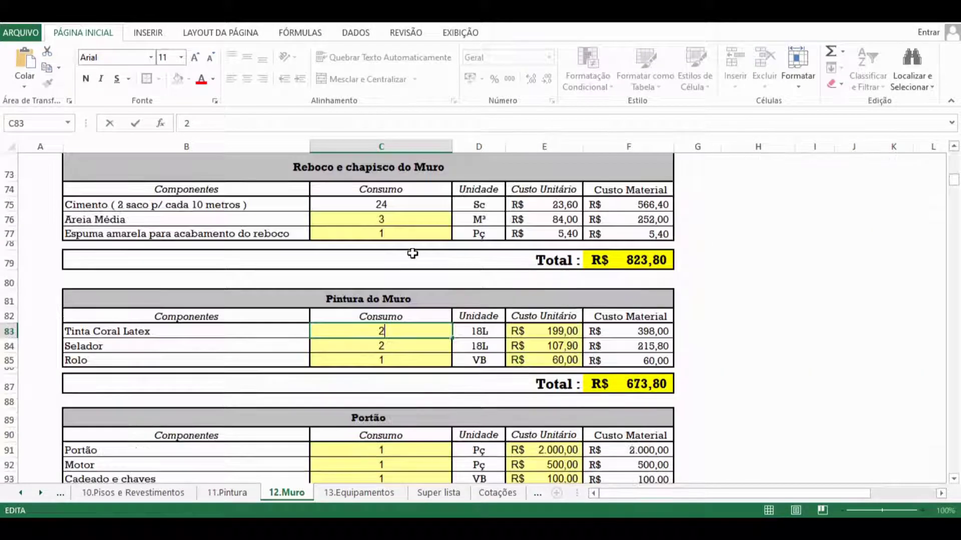
# Close the Tinta Coral Latex consumption entry and review the Rolo consumption and the material costs in the Pintura do Muro table
pyautogui.scroll(-3, 412, 254)
pyautogui.press('Return')
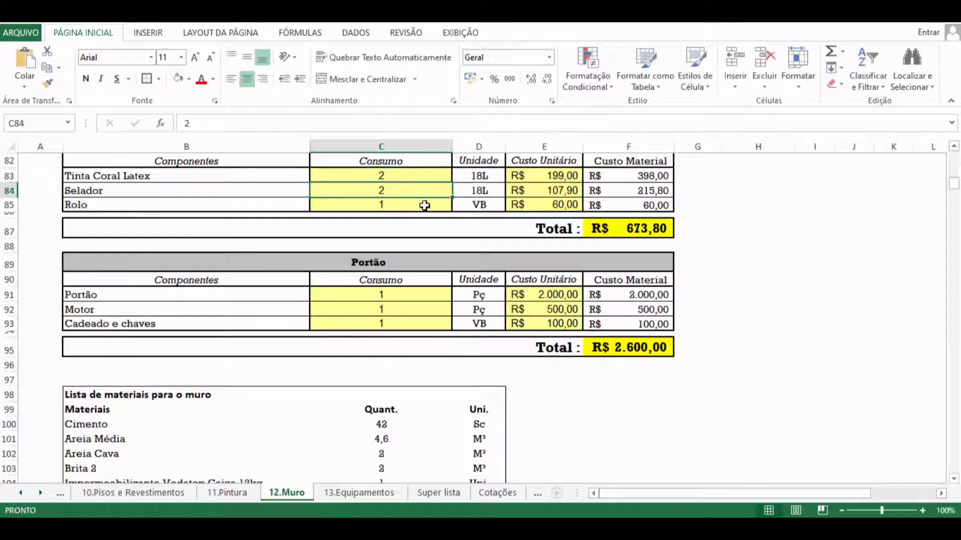
pyautogui.click(424, 206)
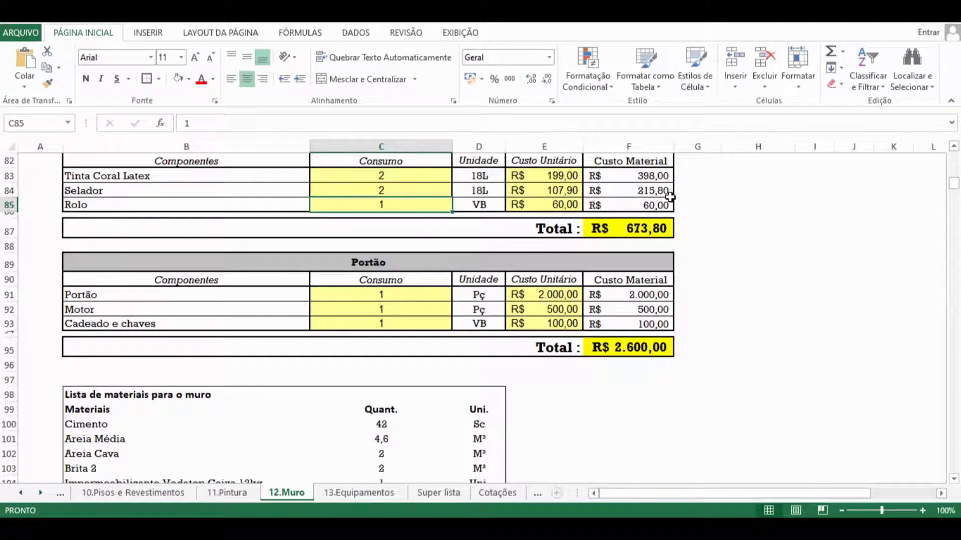
pyautogui.moveTo(691, 176); pyautogui.dragTo(630, 230)
pyautogui.click(420, 277)
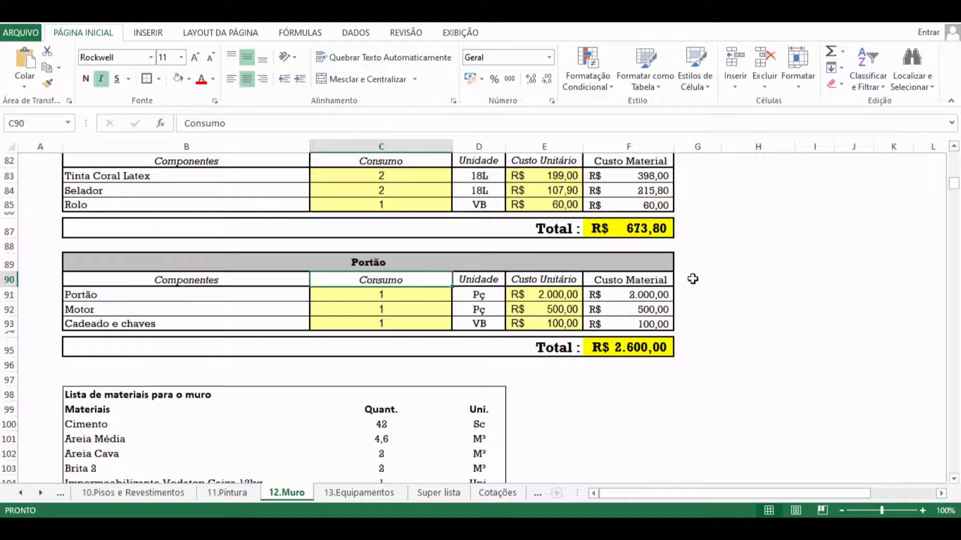
pyautogui.click(695, 279)
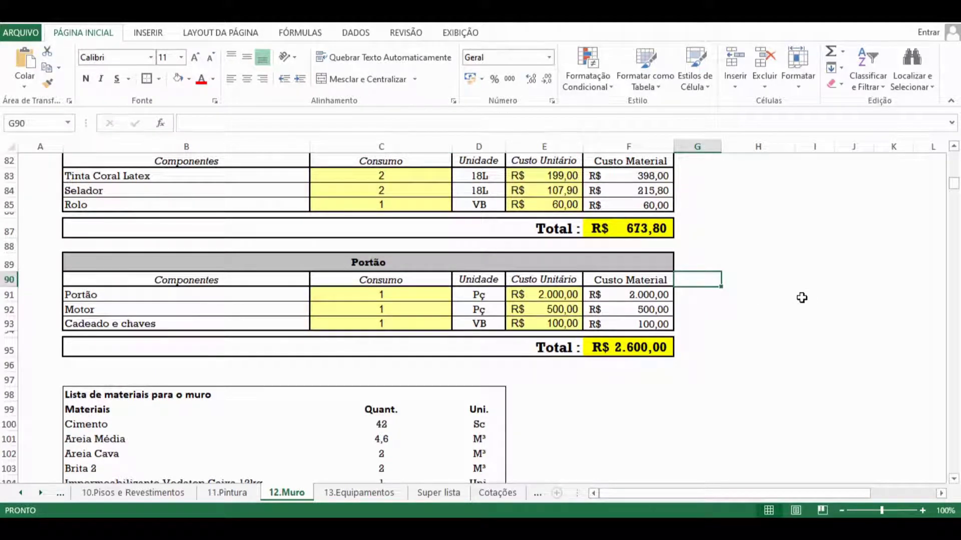
# Review the consumption, unit and unit-cost entries for Portão, Motor and Cadeado e chaves in the Portão table
pyautogui.click(404, 293)
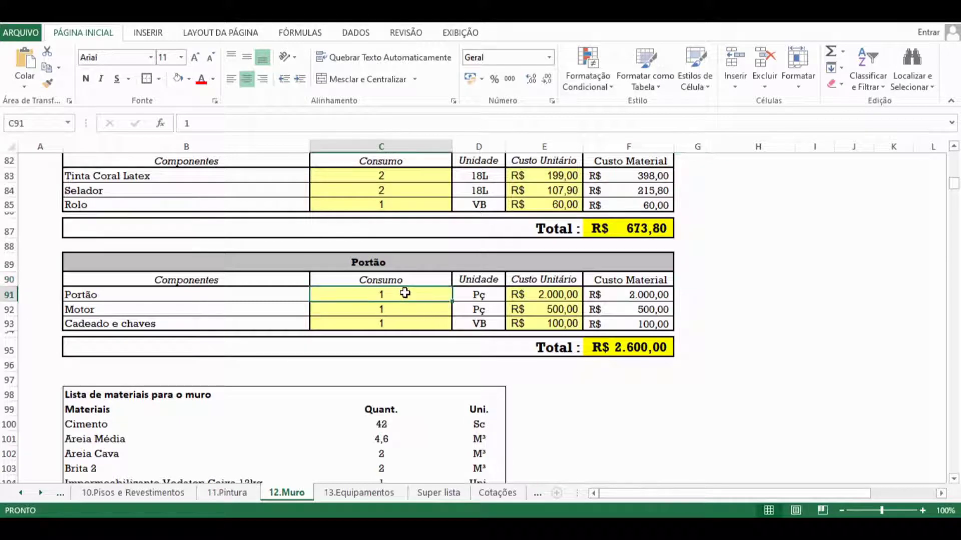
pyautogui.click(499, 295)
pyautogui.moveTo(565, 293); pyautogui.dragTo(566, 321)
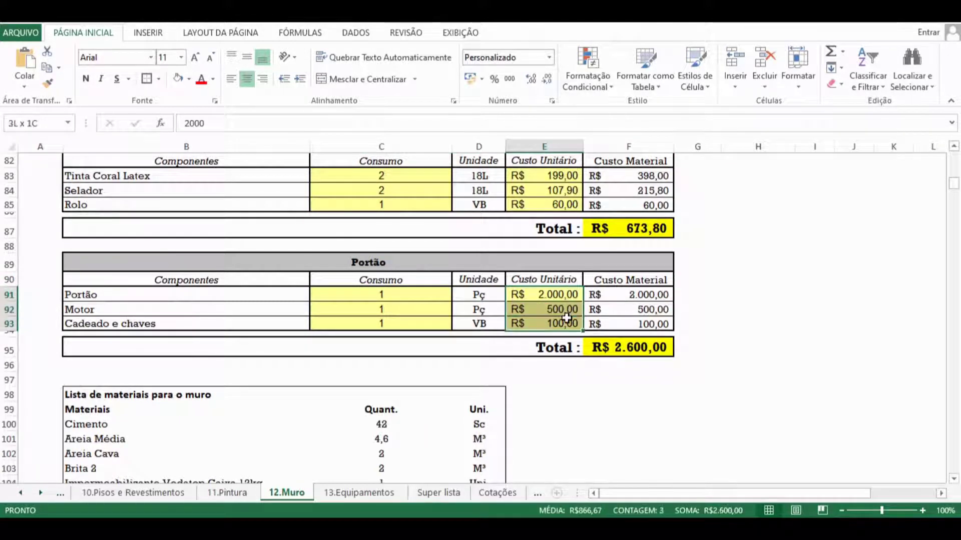
pyautogui.scroll(3, 782, 250)
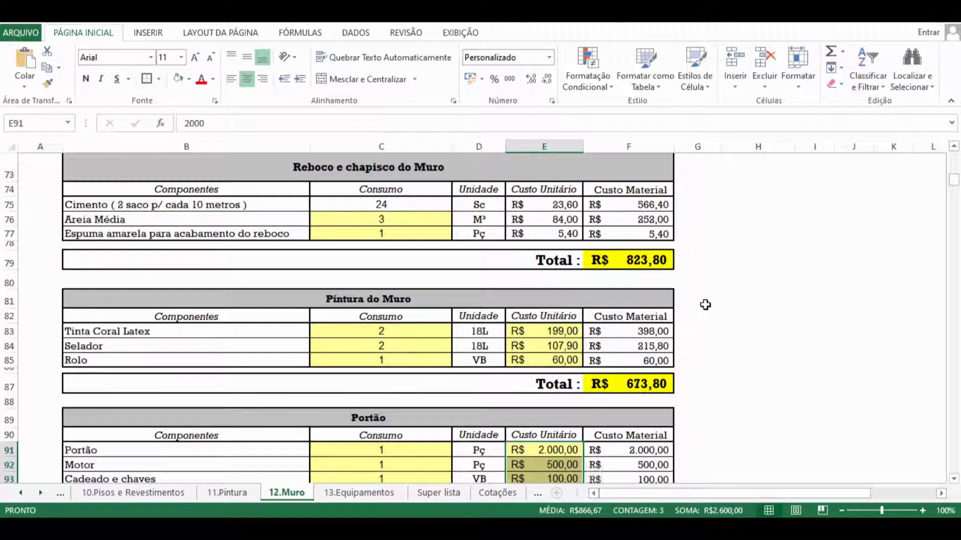
pyautogui.scroll(-4, 650, 301)
pyautogui.scroll(2, 561, 241)
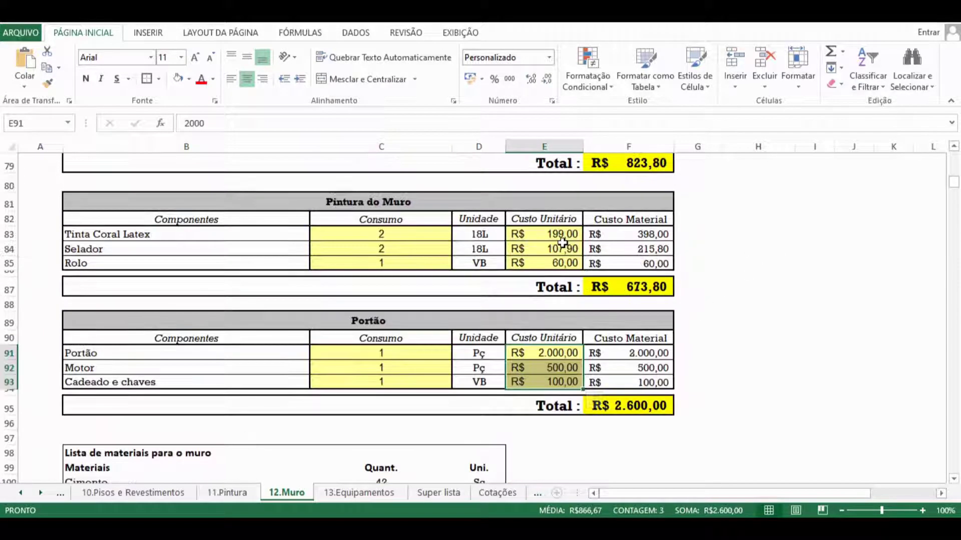
# Check whether the unit costs of Tinta Coral Latex, Selador and Rolo in the Pintura do Muro table are manual entries
pyautogui.click(563, 238)
pyautogui.moveTo(564, 239); pyautogui.dragTo(562, 257)
pyautogui.click(556, 235)
pyautogui.doubleClick(561, 234)
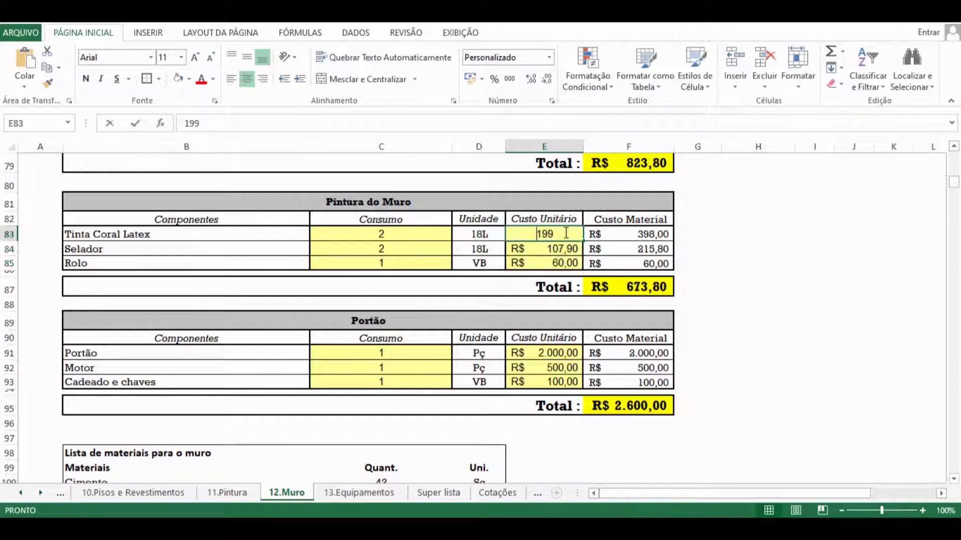
pyautogui.press('Escape')
pyautogui.doubleClick(554, 248)
pyautogui.press('Escape')
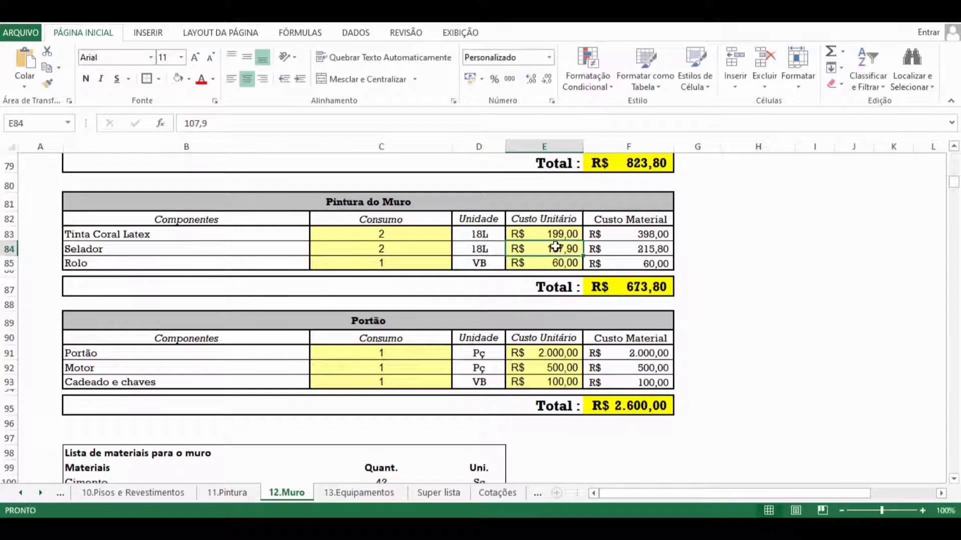
pyautogui.doubleClick(550, 263)
pyautogui.press('Escape')
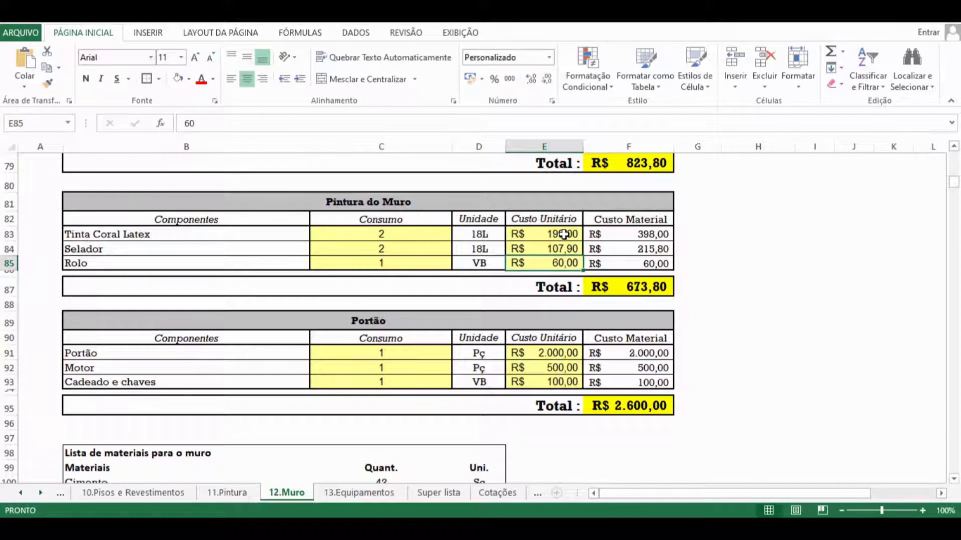
# Enter the note "Alterar valor e colocar em cotações" in cell H83, beside the Tinta Coral Latex row
pyautogui.click(741, 236)
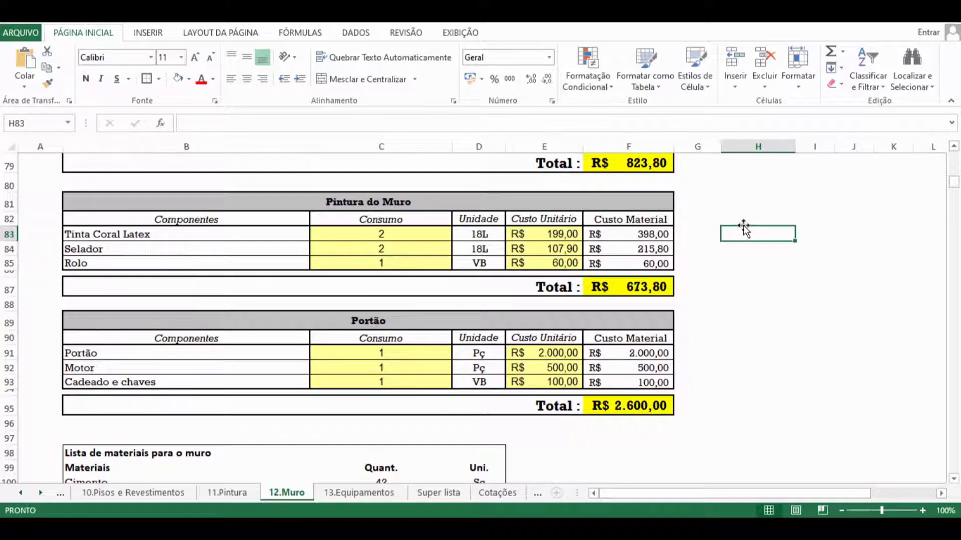
pyautogui.write('A')
pyautogui.press('capslock')
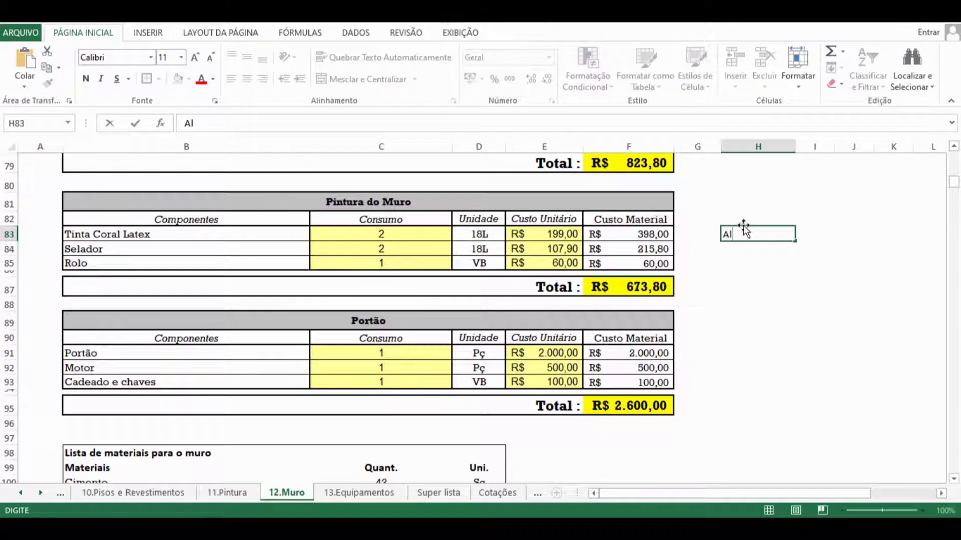
pyautogui.write('lterar valor e coloc')
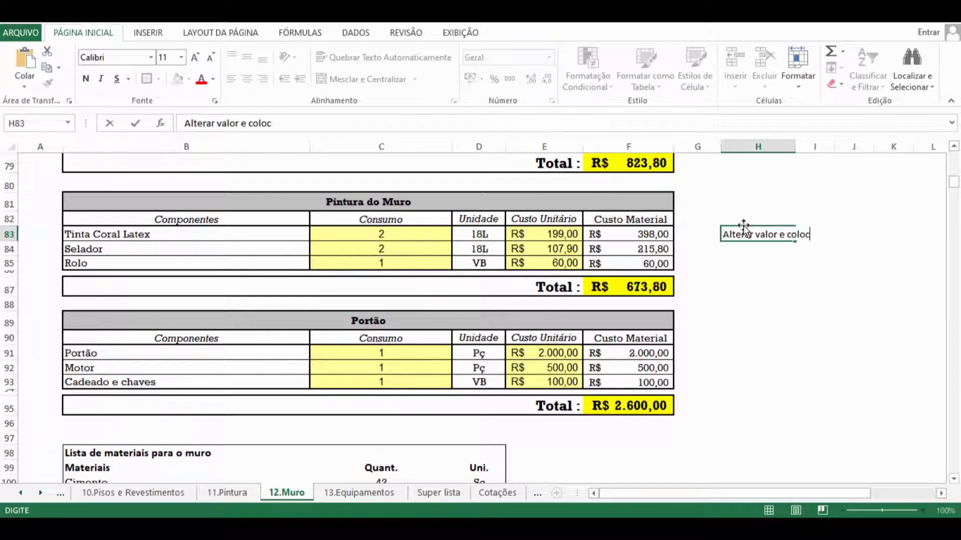
pyautogui.press('BackSpace')
pyautogui.press('BackSpace')
pyautogui.press('BackSpace')
pyautogui.press('BackSpace')
pyautogui.press('BackSpace')
pyautogui.press('BackSpace')
pyautogui.press('BackSpace')
pyautogui.press('BackSpace')
pyautogui.press('BackSpace')
pyautogui.press('BackSpace')
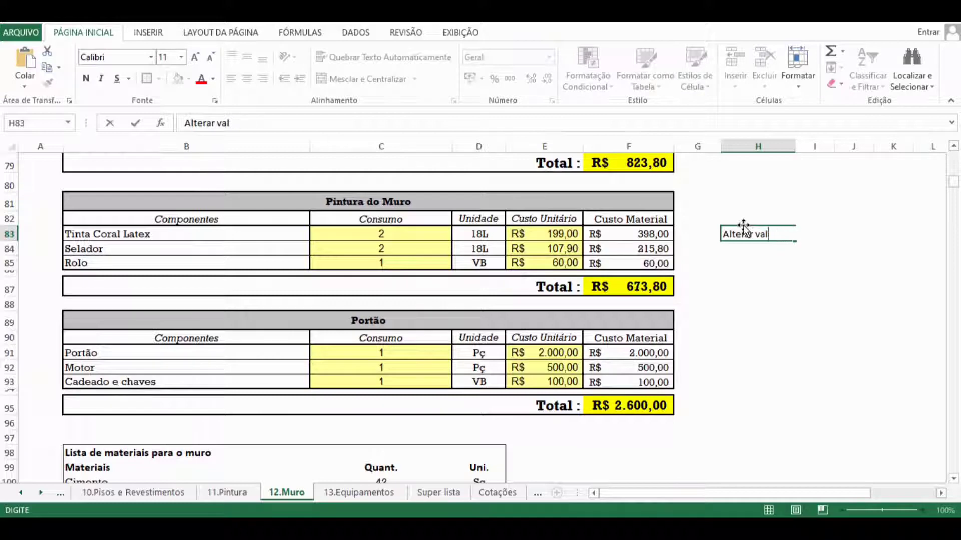
pyautogui.write('or e colo')
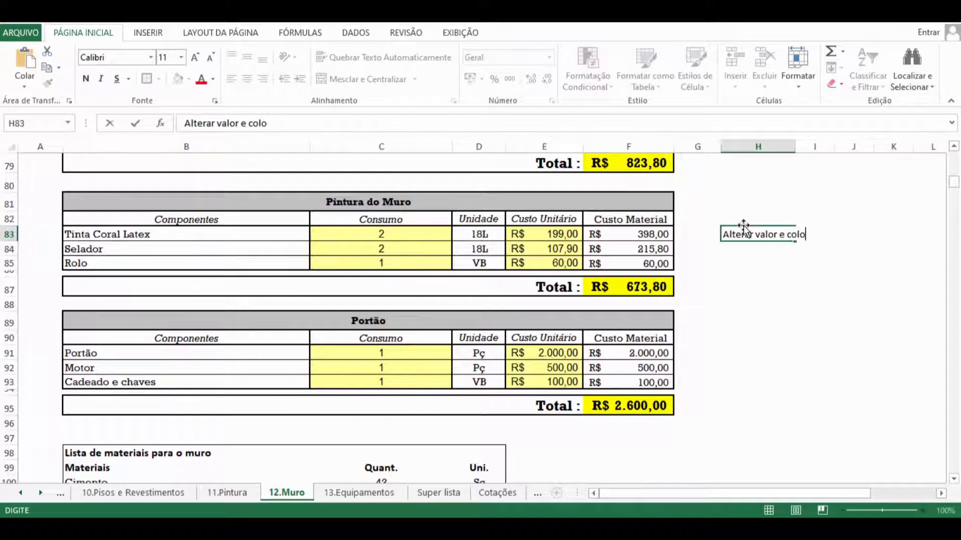
pyautogui.write('car em cotações')
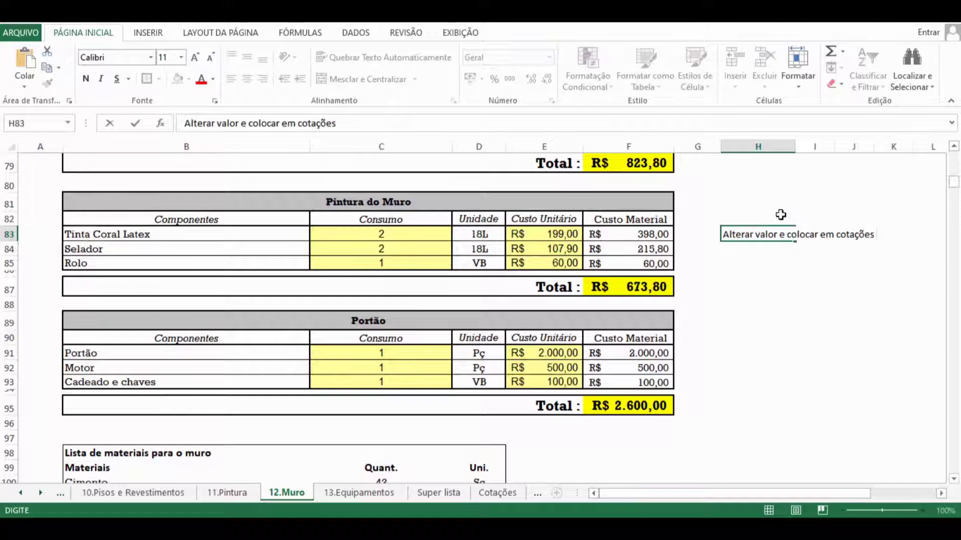
pyautogui.click(755, 233)
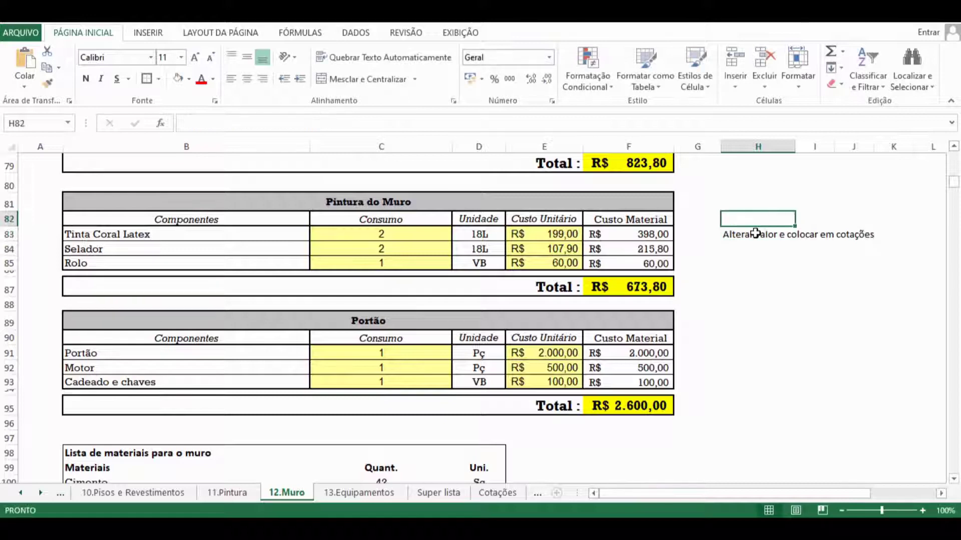
# Color the text of the note in cell H83 red
pyautogui.doubleClick(755, 233)
pyautogui.moveTo(887, 238); pyautogui.dragTo(720, 235)
pyautogui.click(200, 81)
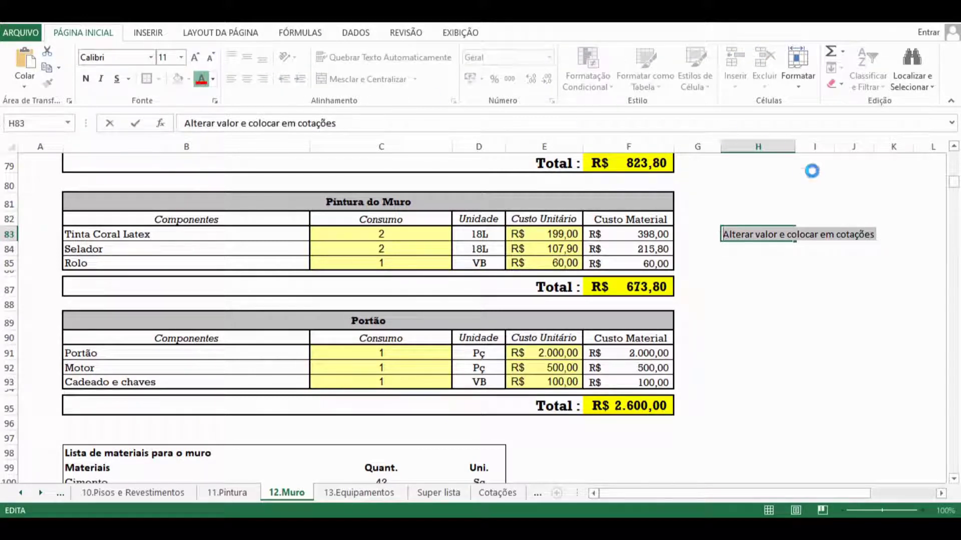
pyautogui.click(806, 261)
# Copy the red note from H83 to cell H90, beside the Portão table's header row
pyautogui.scroll(-2, 585, 334)
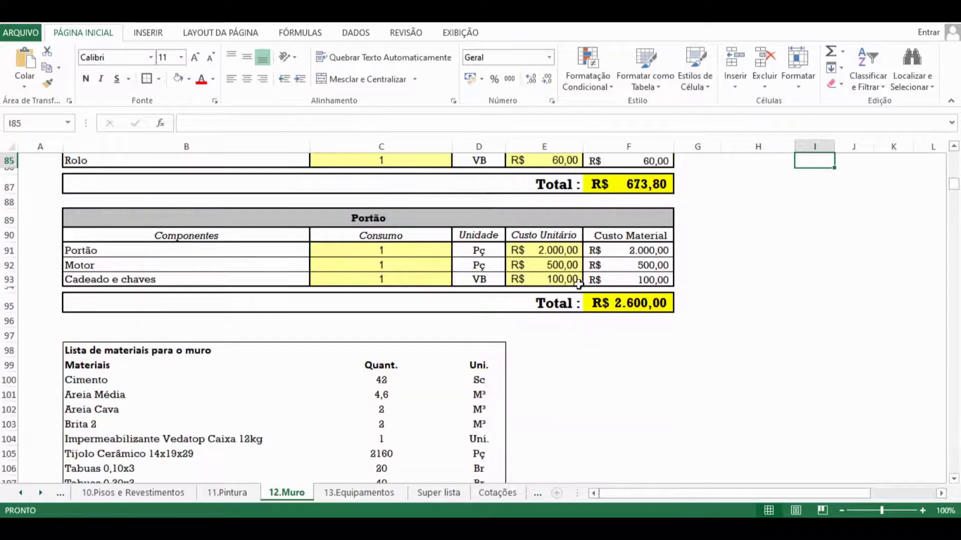
pyautogui.scroll(2, 751, 195)
pyautogui.moveTo(729, 236); pyautogui.dragTo(880, 243)
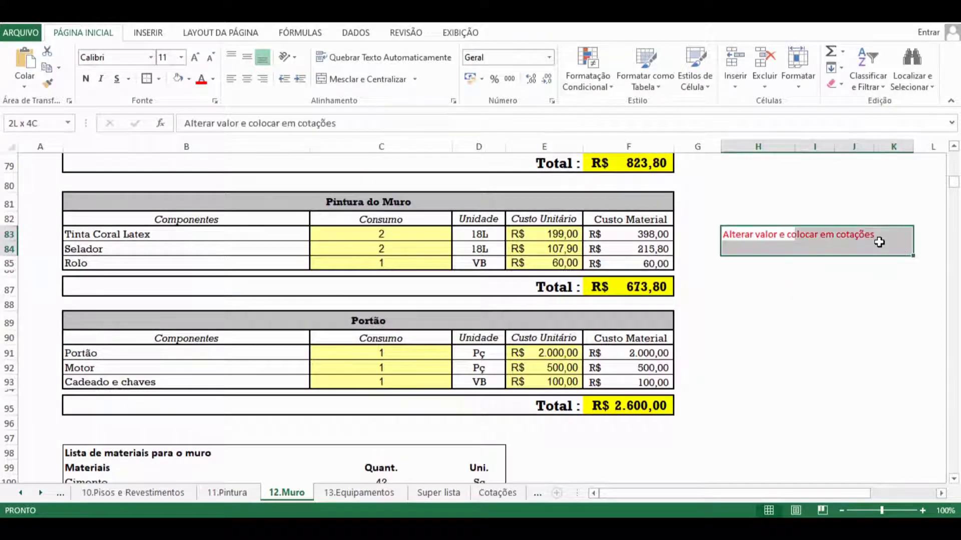
pyautogui.hotkey('ctrl', 'c')
pyautogui.click(779, 320)
pyautogui.click(744, 341)
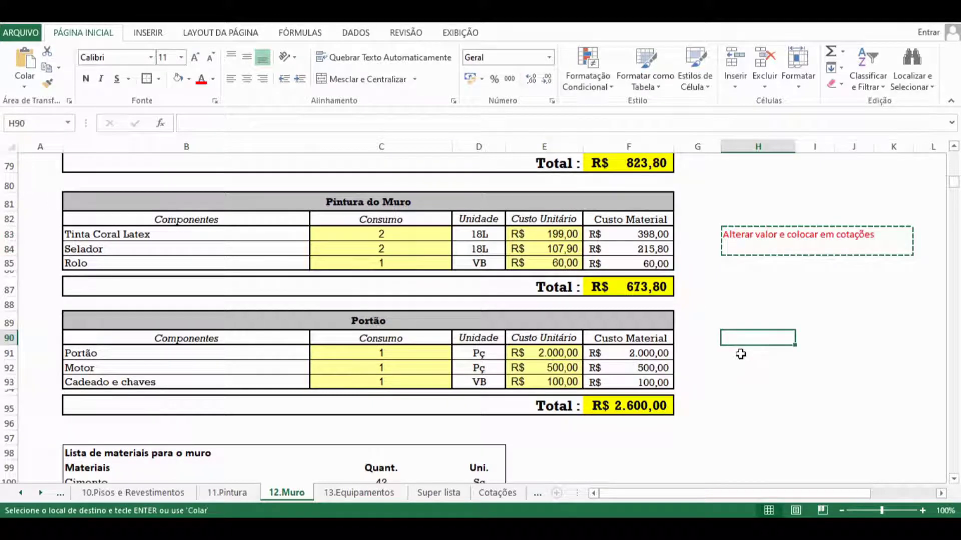
pyautogui.hotkey('ctrl', 'v')
pyautogui.click(815, 292)
pyautogui.press('Escape')
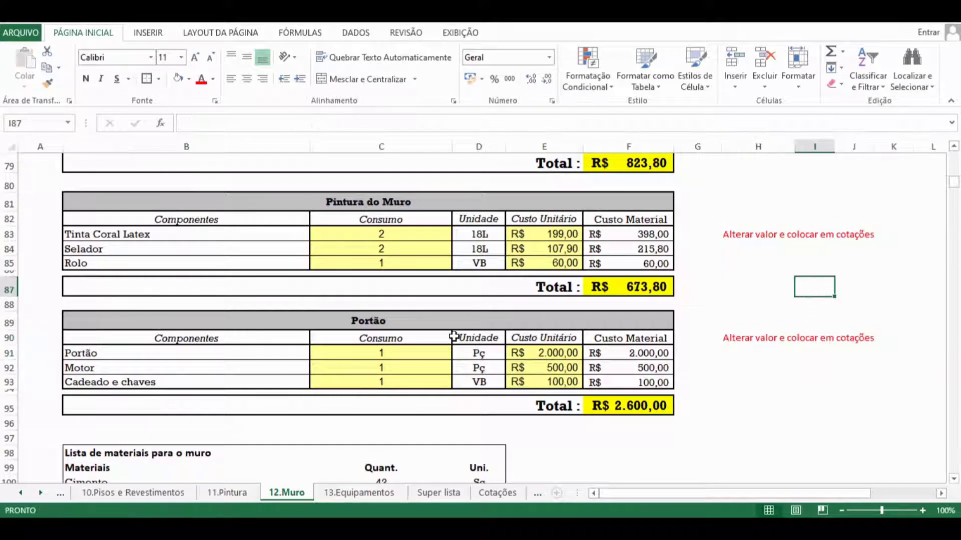
# Compare the consumption and unit cost of Portão, Motor and Cadeado e chaves row by row
pyautogui.scroll(-1, 451, 320)
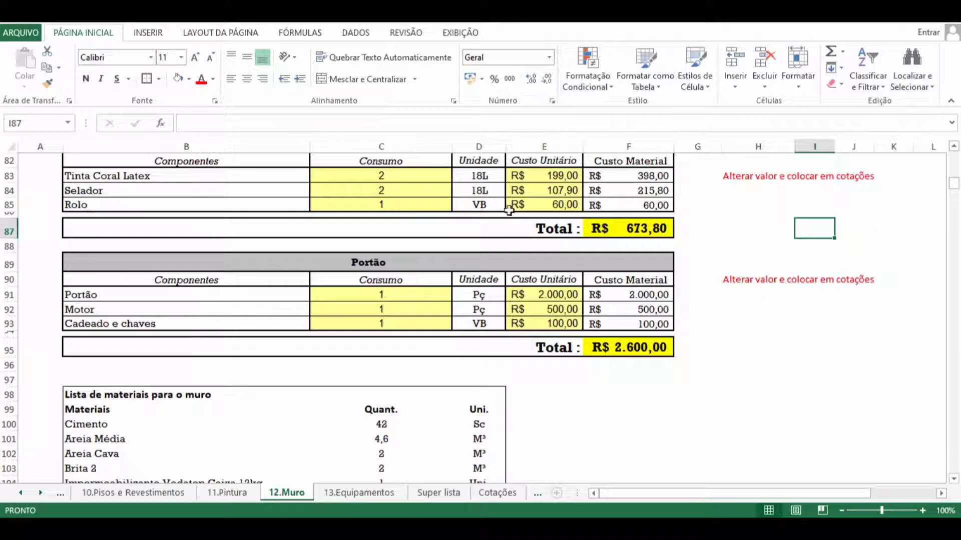
pyautogui.click(417, 293)
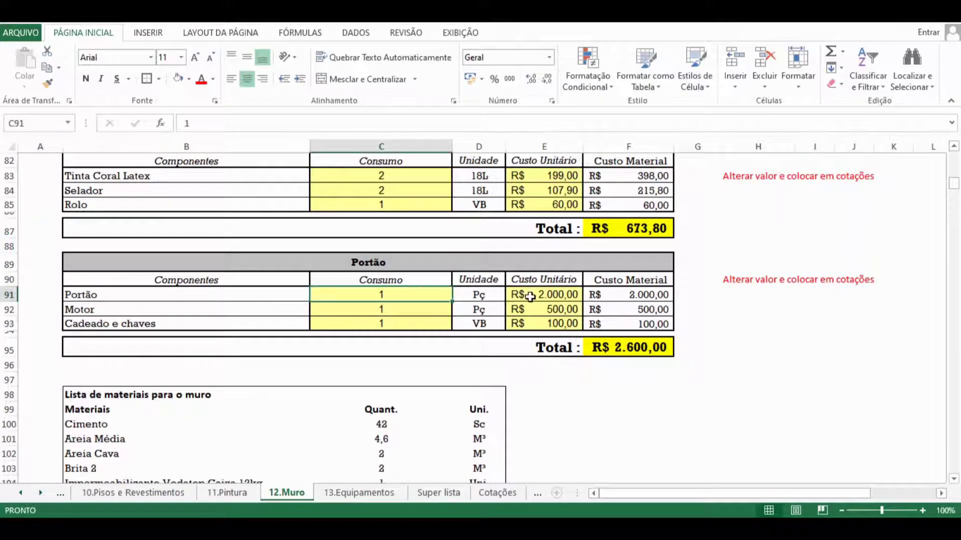
pyautogui.click(520, 295)
pyautogui.click(403, 309)
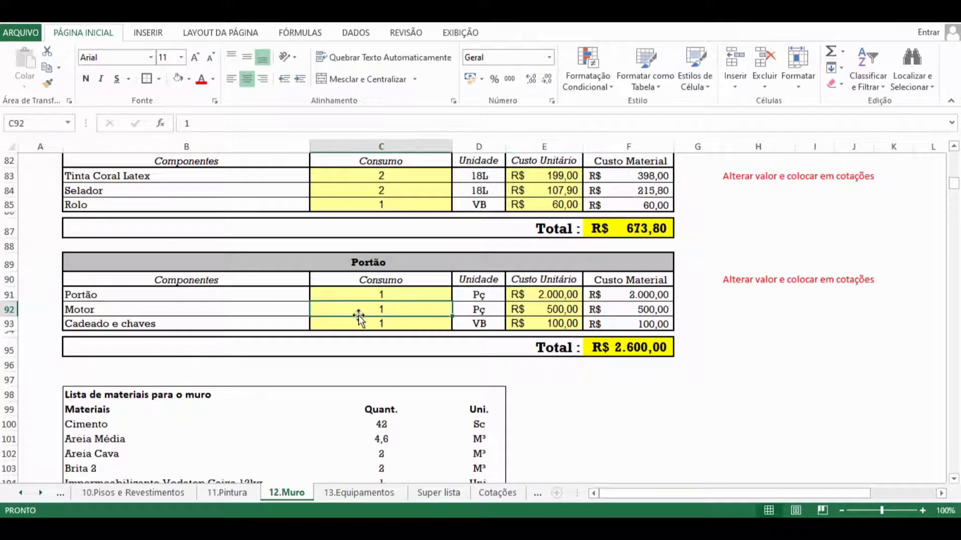
pyautogui.click(543, 310)
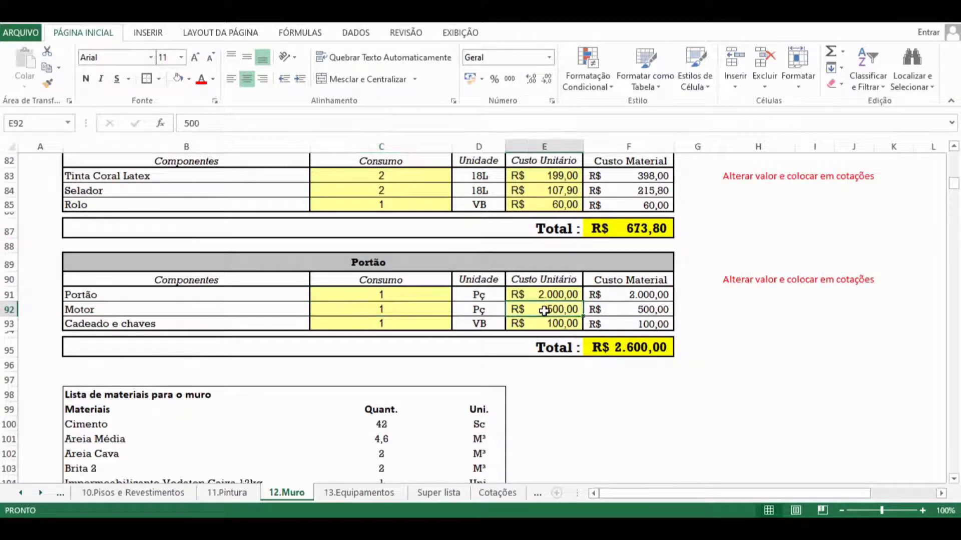
pyautogui.click(392, 325)
pyautogui.click(532, 324)
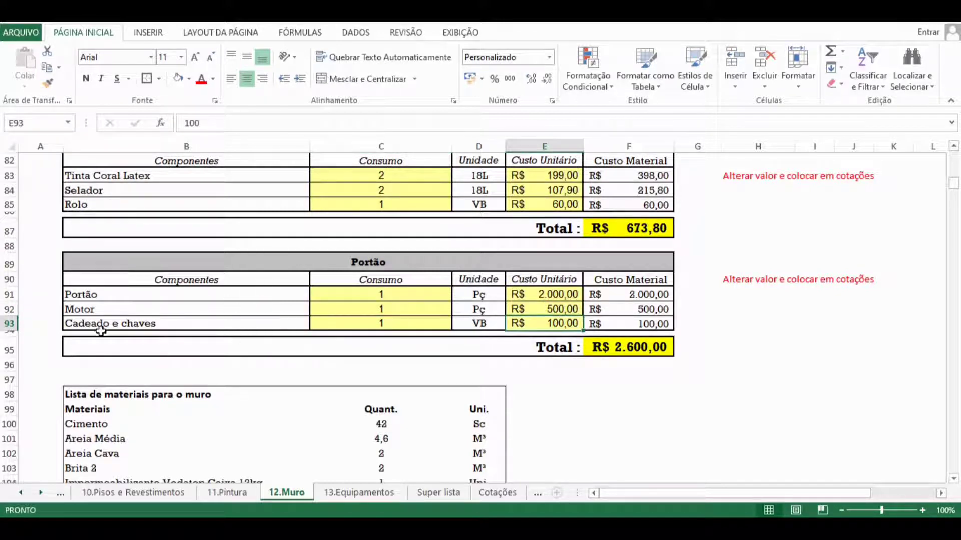
# Insert a blank row above Cadeado e chaves in the Portão table
pyautogui.click(8, 324)
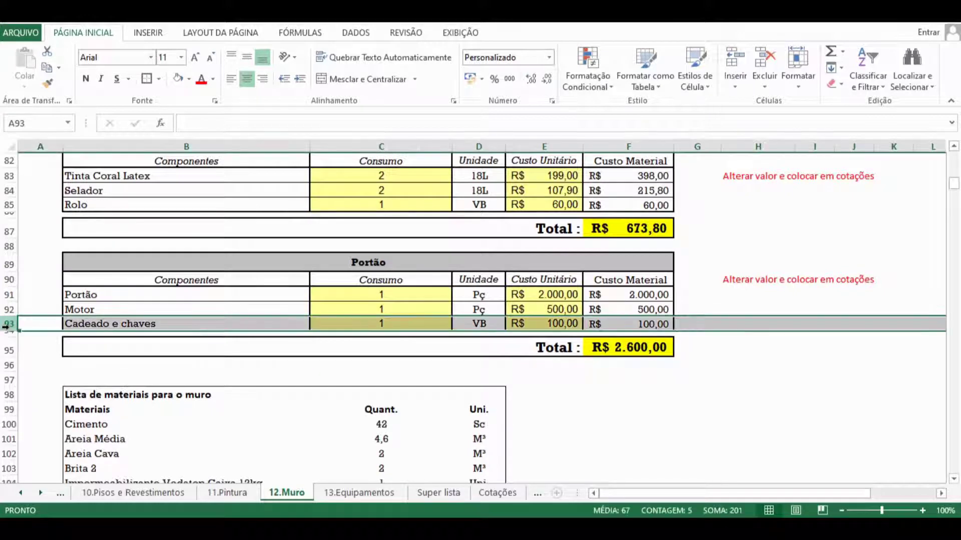
pyautogui.rightClick(9, 326)
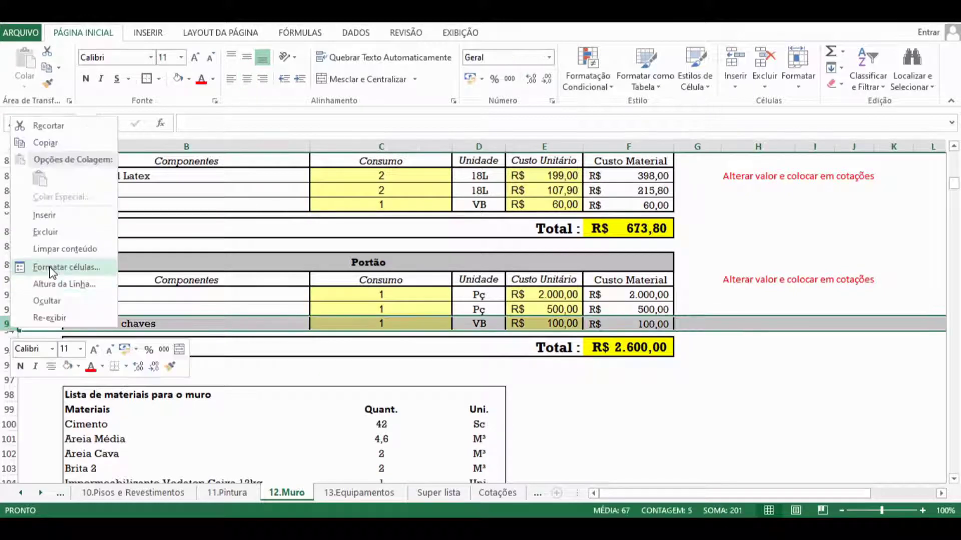
pyautogui.click(56, 216)
pyautogui.click(141, 339)
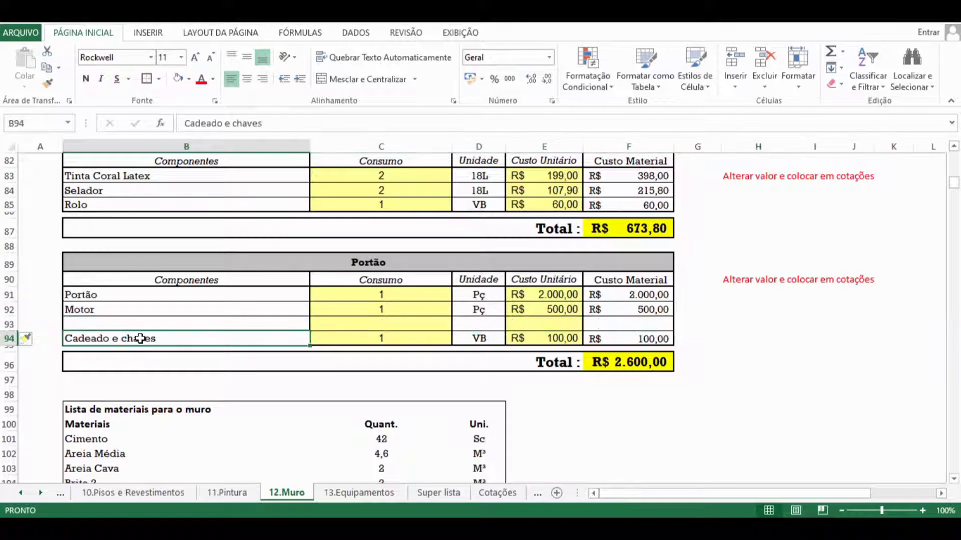
# Enter "Caxinha do correio" as the component name in the blank row 93 of the Portão table
pyautogui.doubleClick(162, 323)
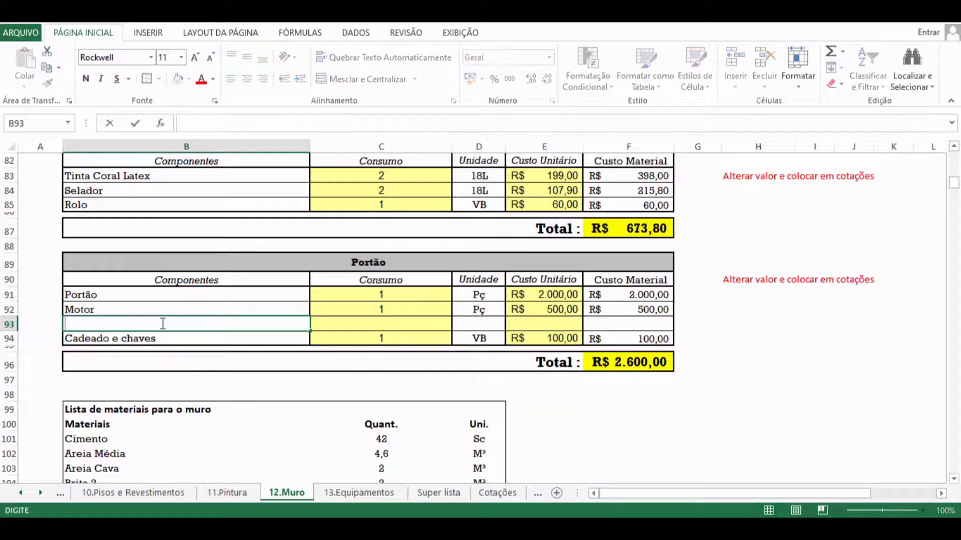
pyautogui.press('capslock')
pyautogui.write('Ca')
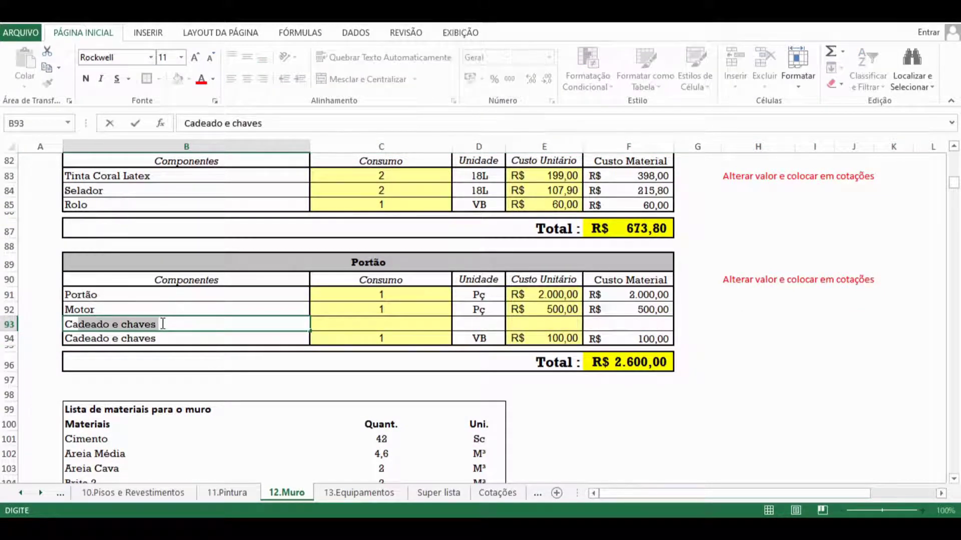
pyautogui.write('xinha do c')
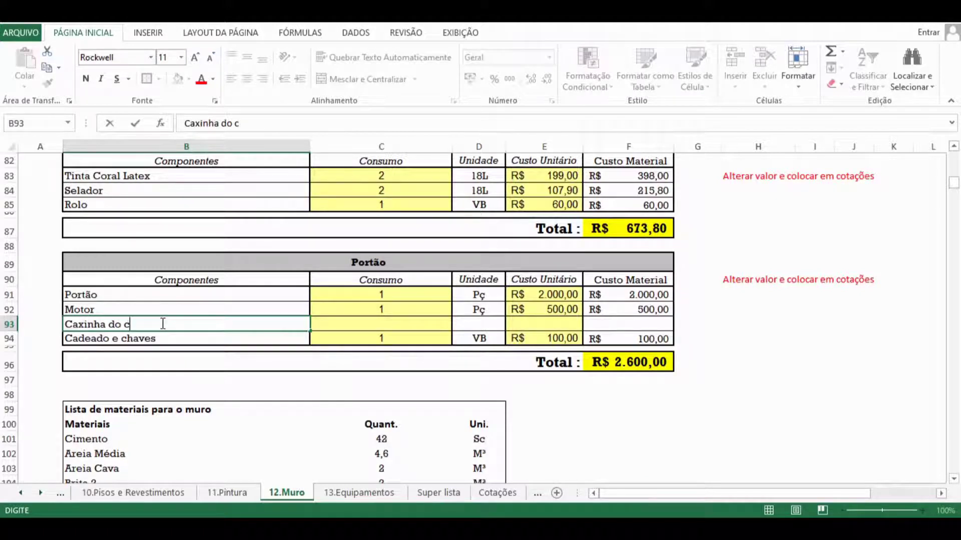
pyautogui.write('orreio')
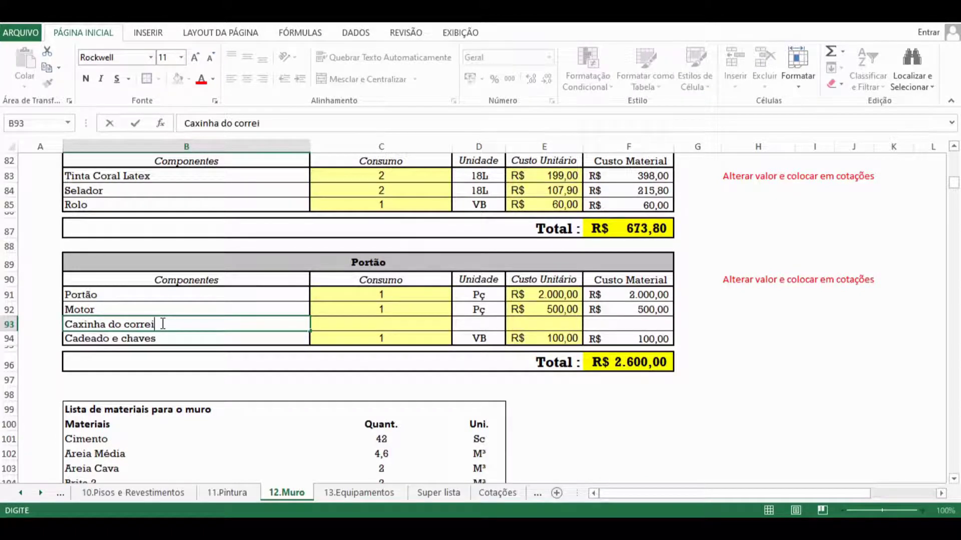
# Set Caxinha do correio's consumption to 1, its unit to Pç and its unit cost to R$ 100,00
pyautogui.click(401, 326)
pyautogui.write('1')
pyautogui.click(481, 319)
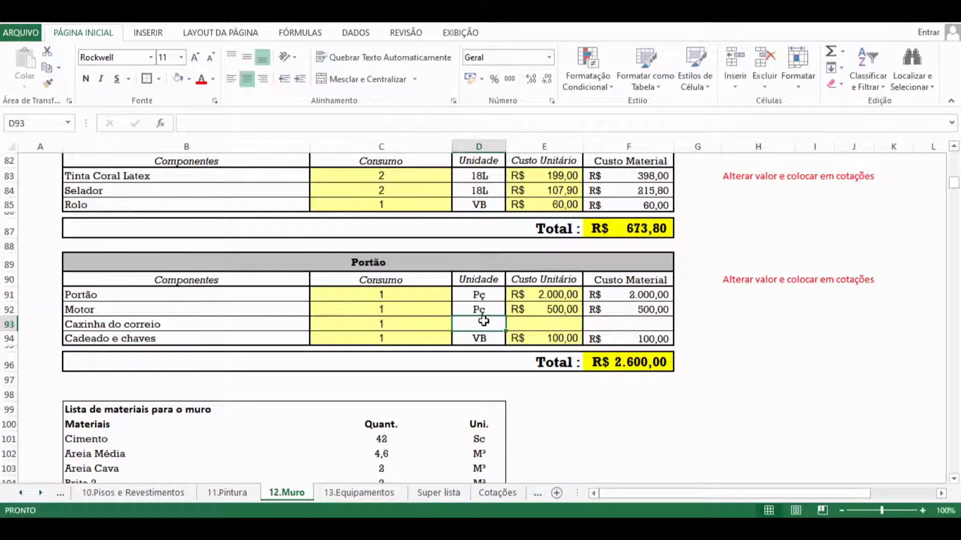
pyautogui.write('Pç')
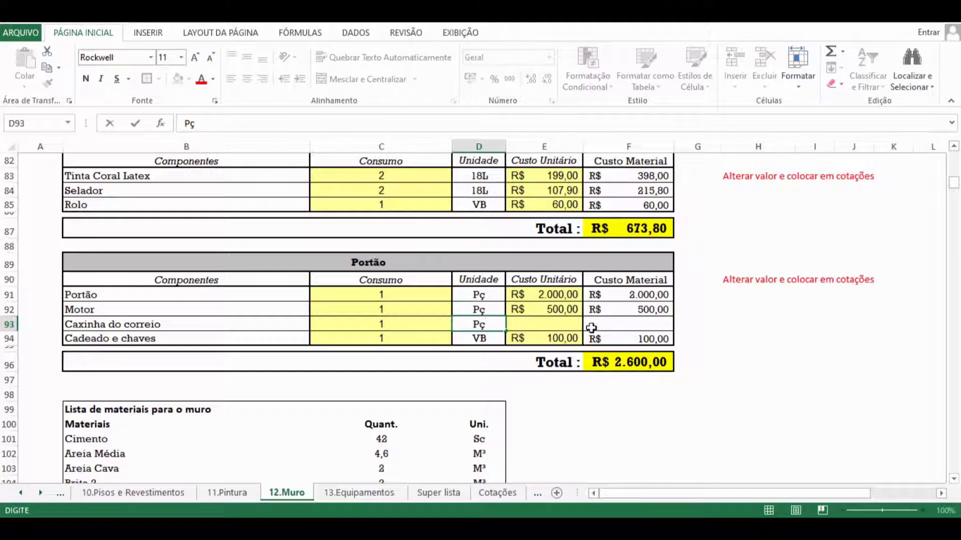
pyautogui.click(565, 324)
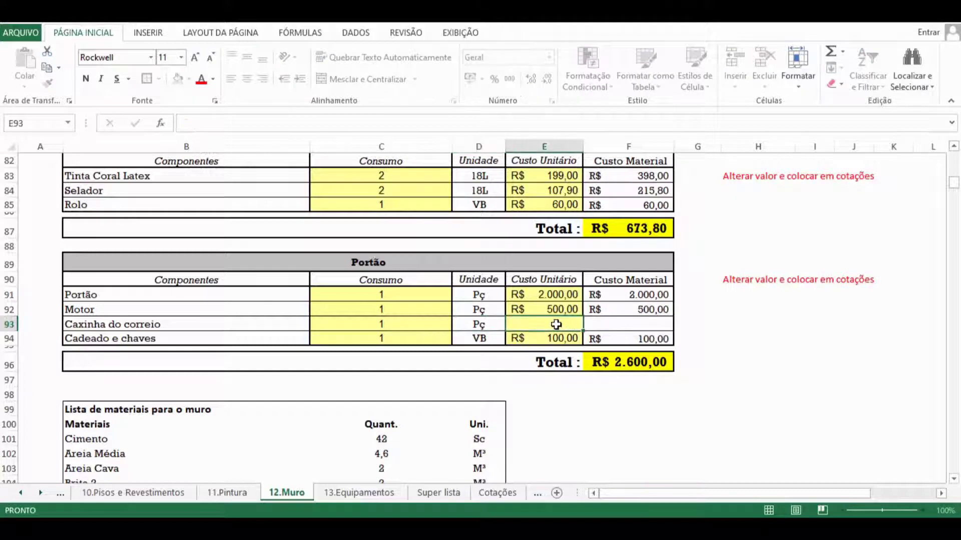
pyautogui.click(396, 329)
pyautogui.click(536, 323)
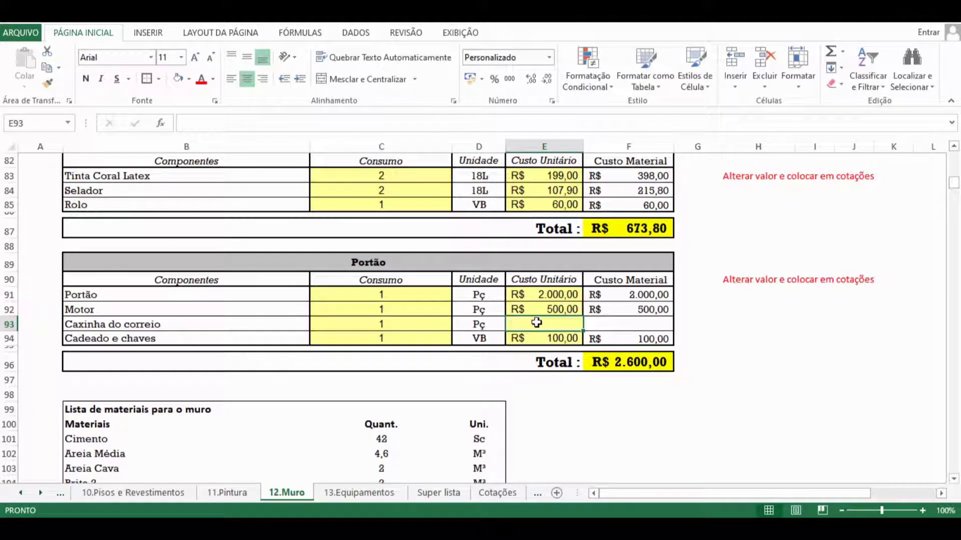
pyautogui.write('100')
pyautogui.click(738, 321)
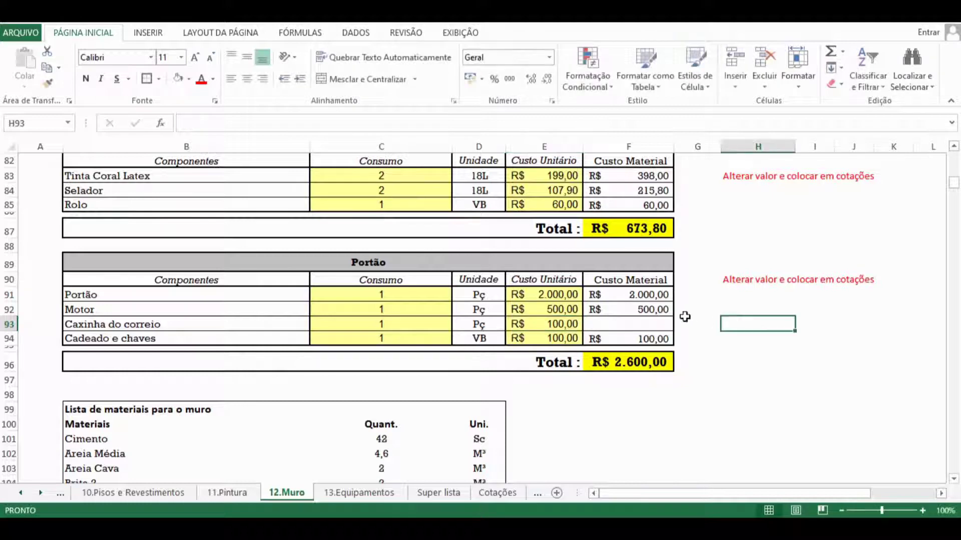
# Extend the Custo Material formula from the Motor row down to F93 and check its cell references
pyautogui.click(666, 311)
pyautogui.moveTo(674, 317); pyautogui.dragTo(677, 328)
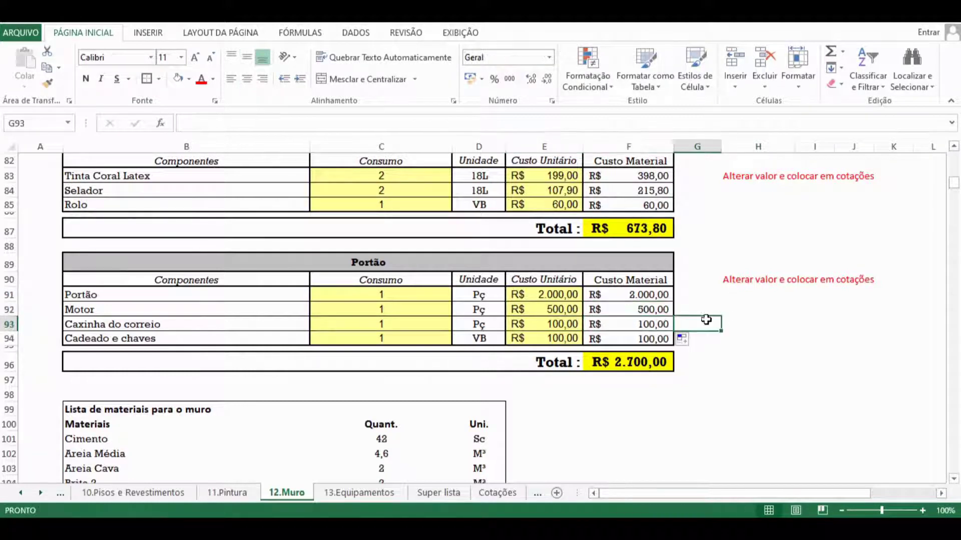
pyautogui.doubleClick(663, 323)
pyautogui.press('Escape')
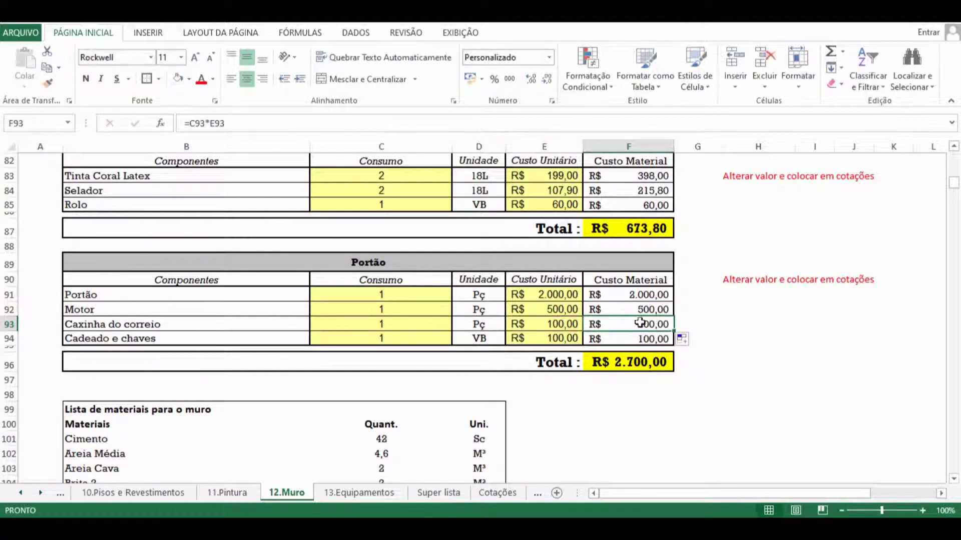
# Copy the text "Caxinha do correio" from B93 into B120, the empty last row of the wall materials list
pyautogui.scroll(-3, 669, 316)
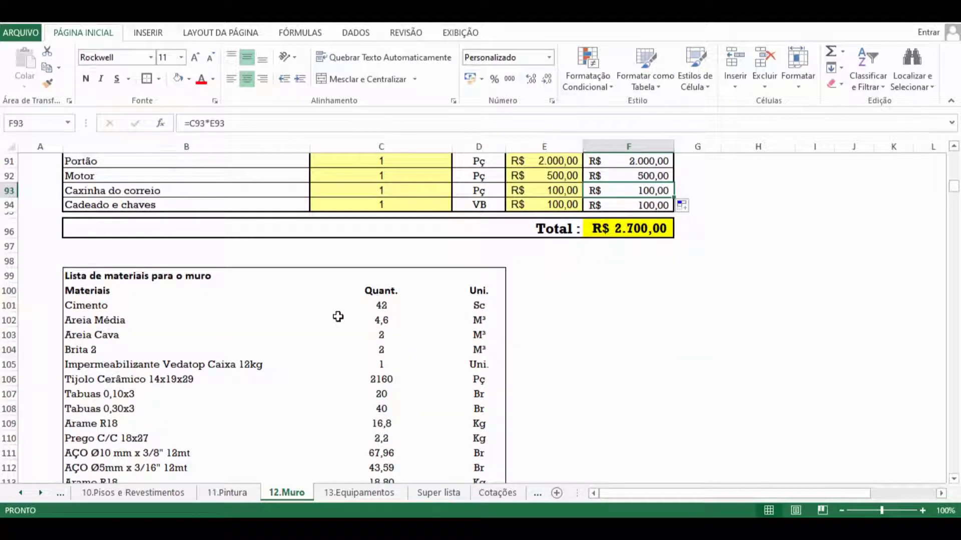
pyautogui.scroll(-4, 338, 316)
pyautogui.click(9, 412)
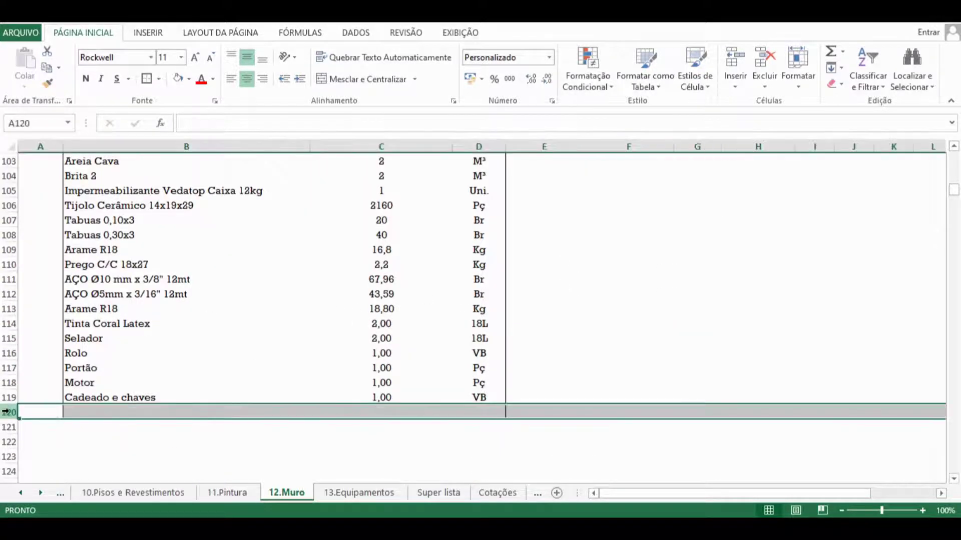
pyautogui.scroll(4, 128, 354)
pyautogui.scroll(2, 165, 244)
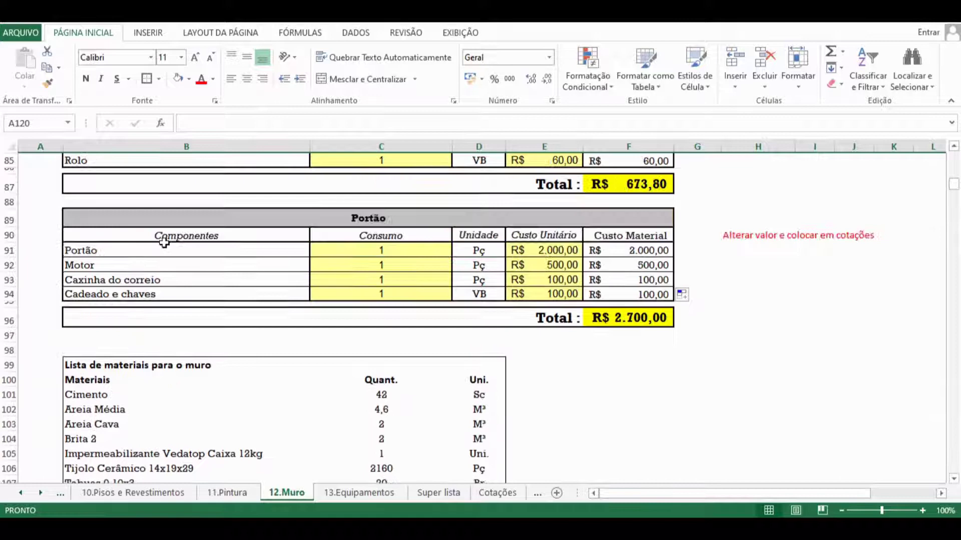
pyautogui.doubleClick(168, 280)
pyautogui.moveTo(168, 280); pyautogui.dragTo(50, 272)
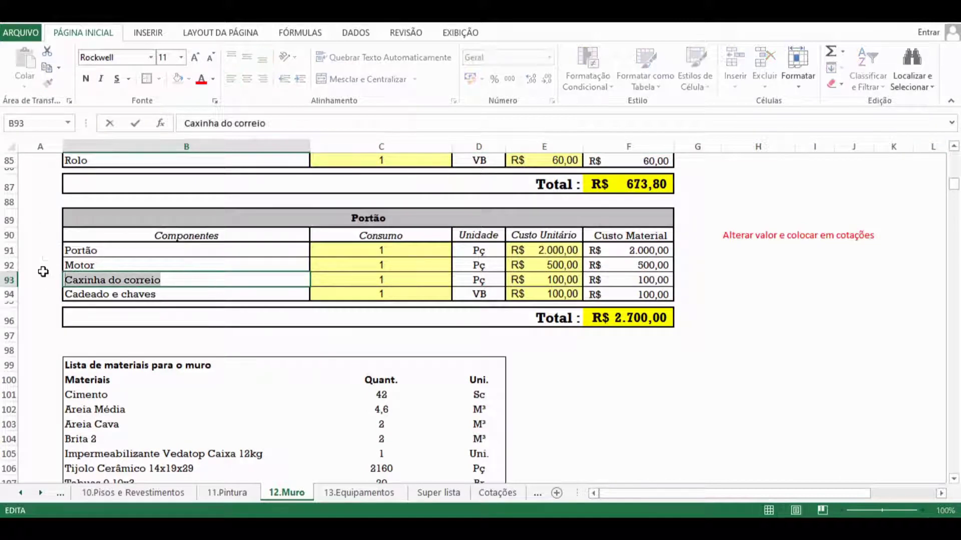
pyautogui.hotkey('ctrl', 'c')
pyautogui.scroll(-7, 185, 262)
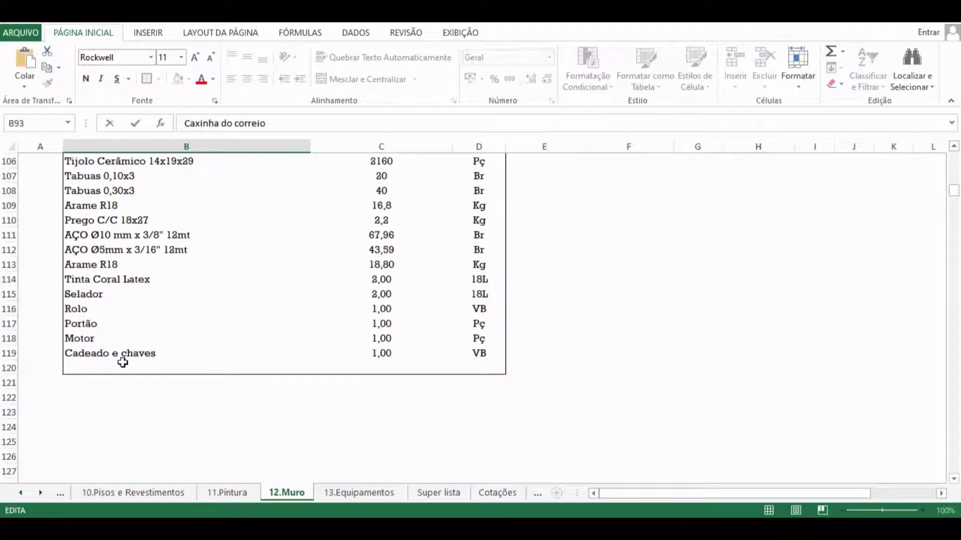
pyautogui.doubleClick(123, 367)
pyautogui.hotkey('ctrl', 'v')
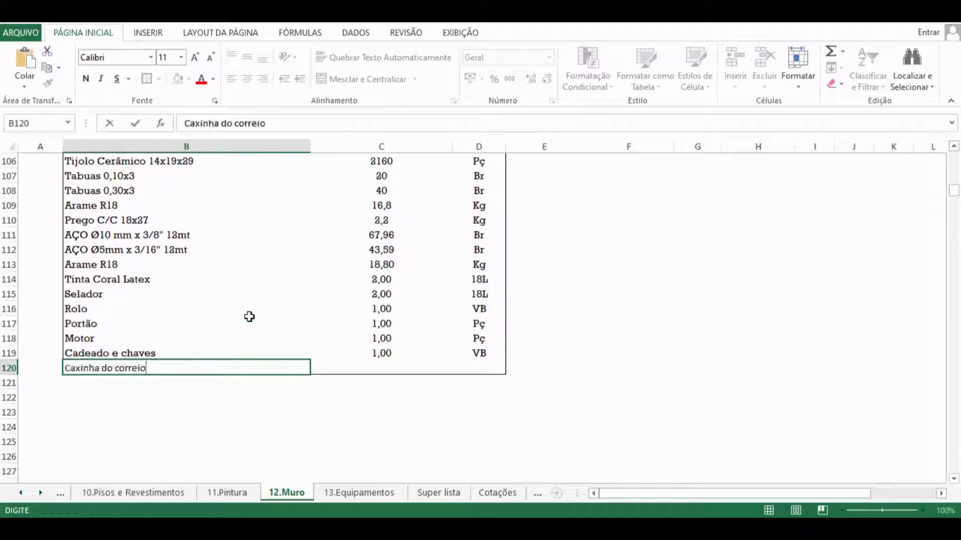
pyautogui.click(249, 319)
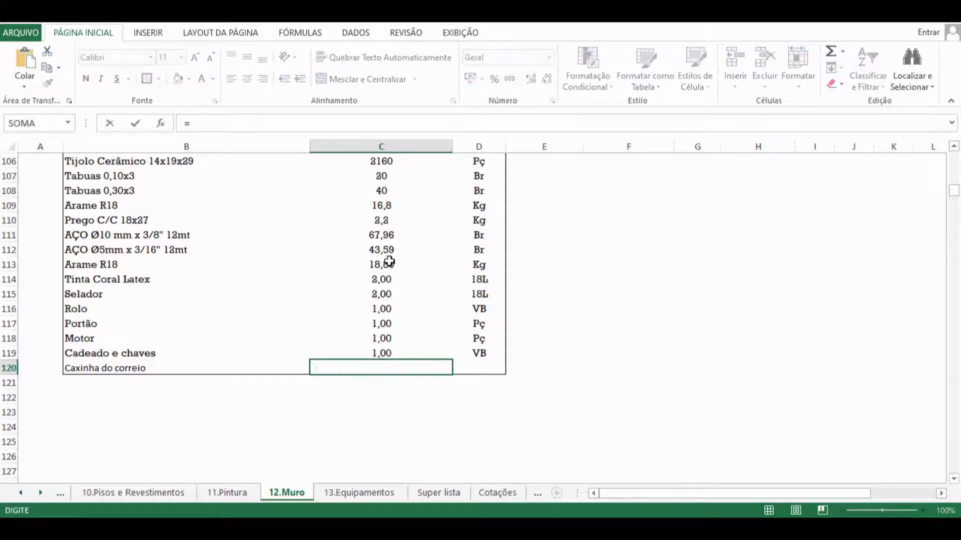
# Link the quantity in C120 to Caxinha do correio's consumption in C93
pyautogui.scroll(9, 389, 261)
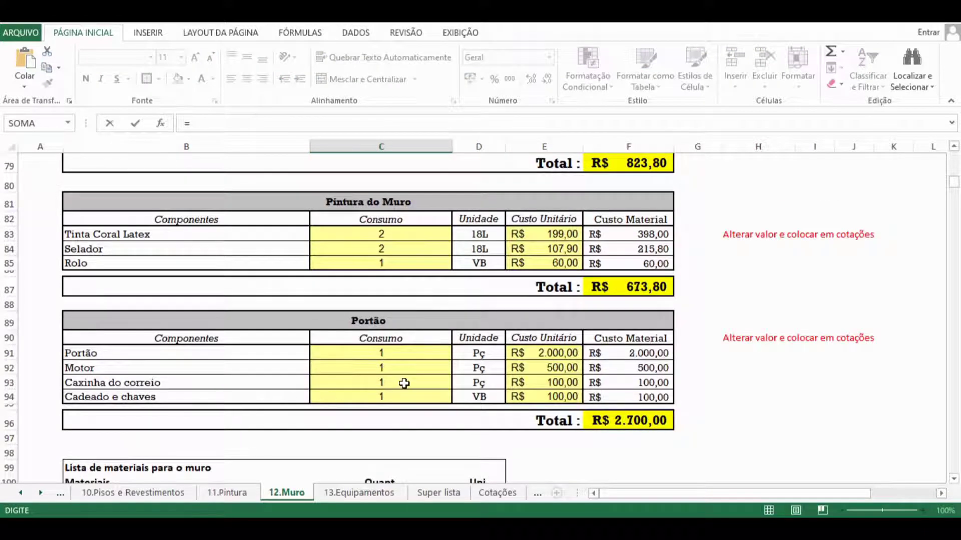
pyautogui.click(405, 382)
pyautogui.press('Return')
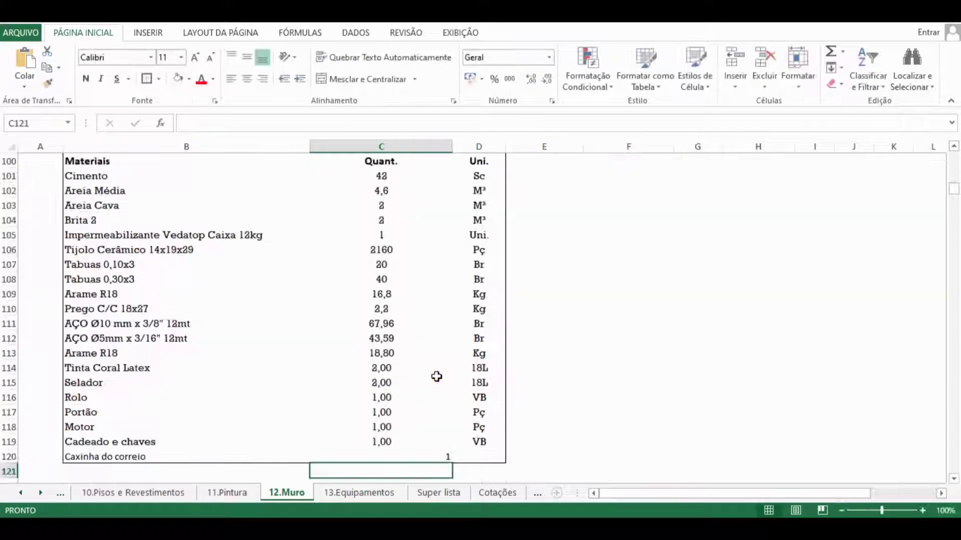
# Center the quantity in C120 and show the quantities in C116:C119 without decimal places
pyautogui.click(403, 457)
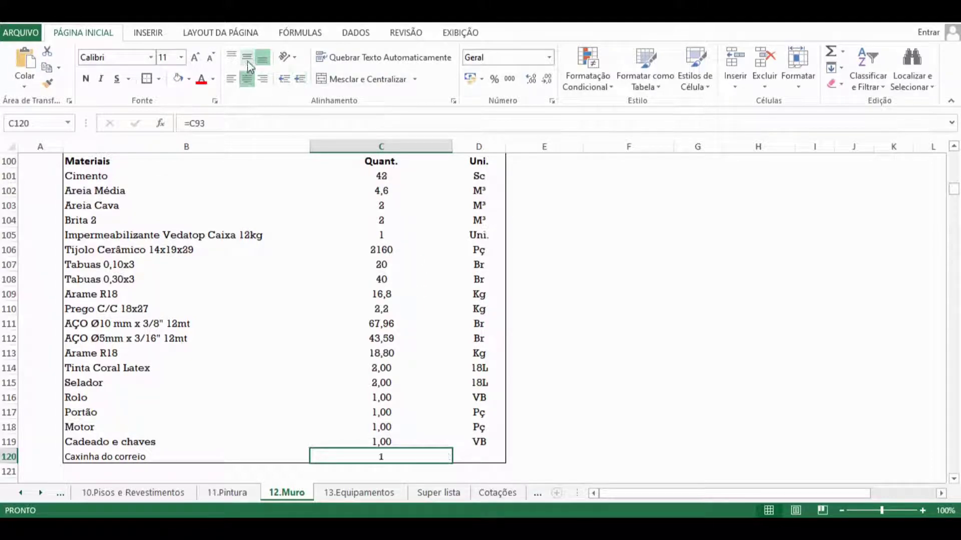
pyautogui.click(594, 425)
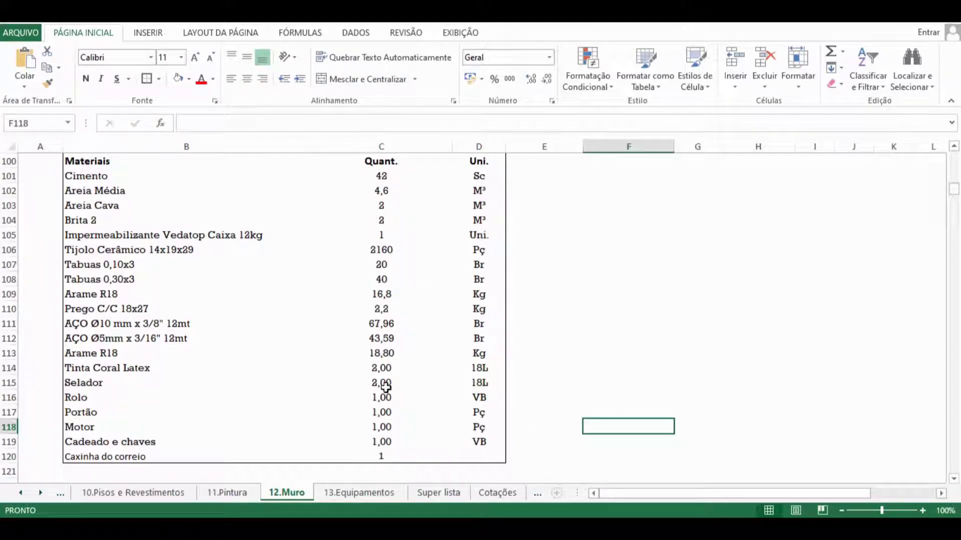
pyautogui.moveTo(385, 397); pyautogui.dragTo(389, 442)
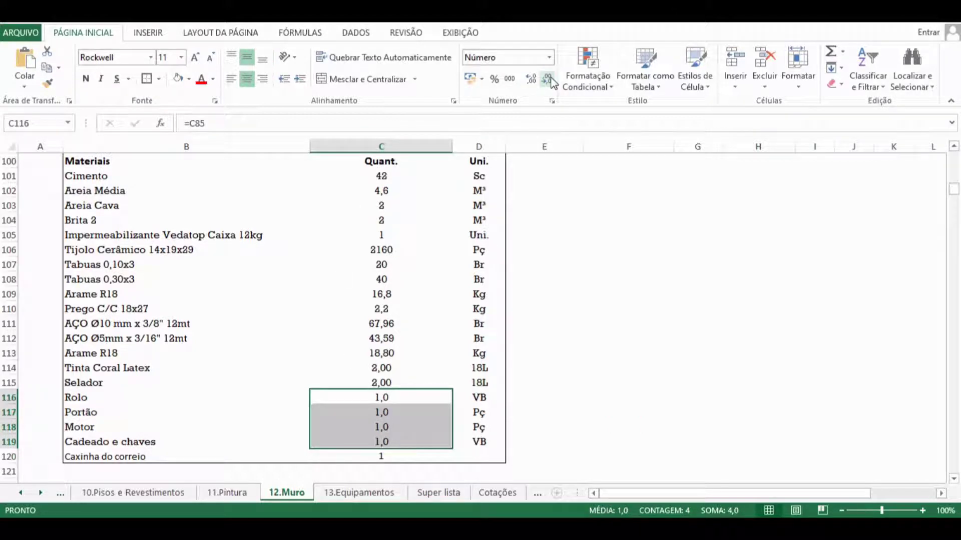
pyautogui.click(632, 283)
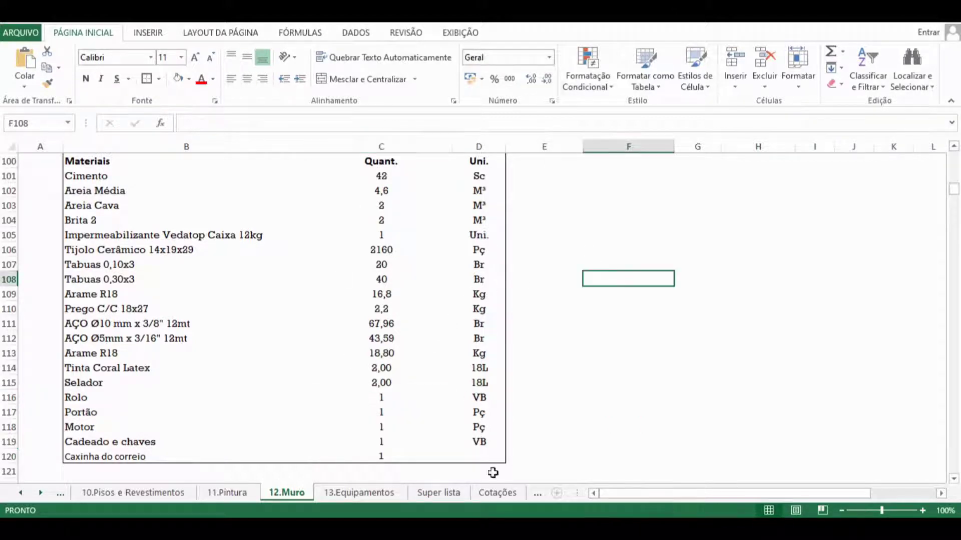
# Enter Pç as the unit of Caxinha do correio in D120
pyautogui.click(482, 459)
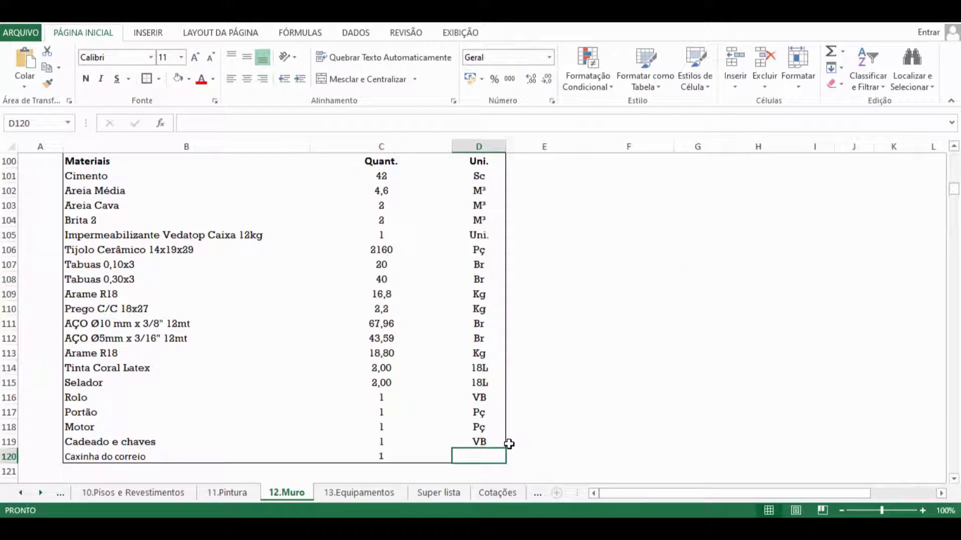
pyautogui.write('Pç')
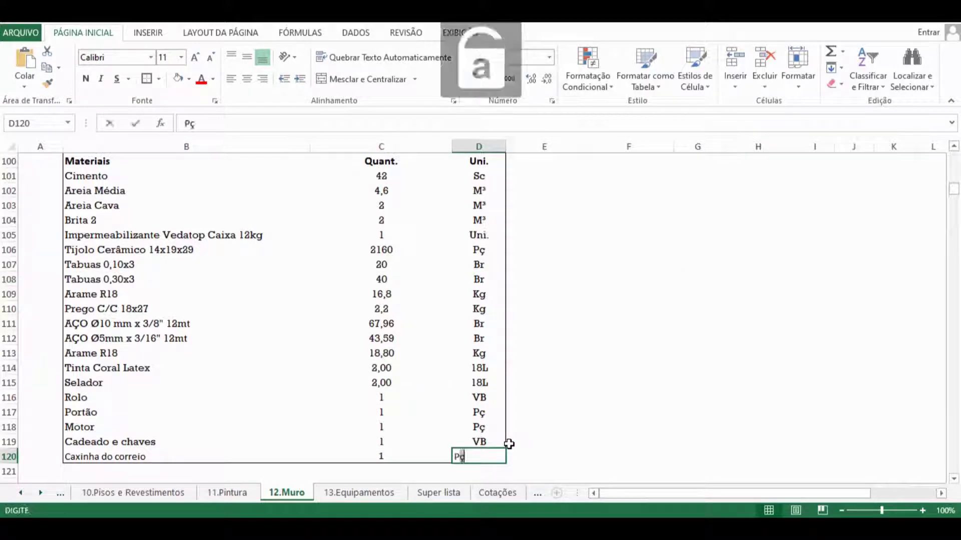
pyautogui.click(588, 385)
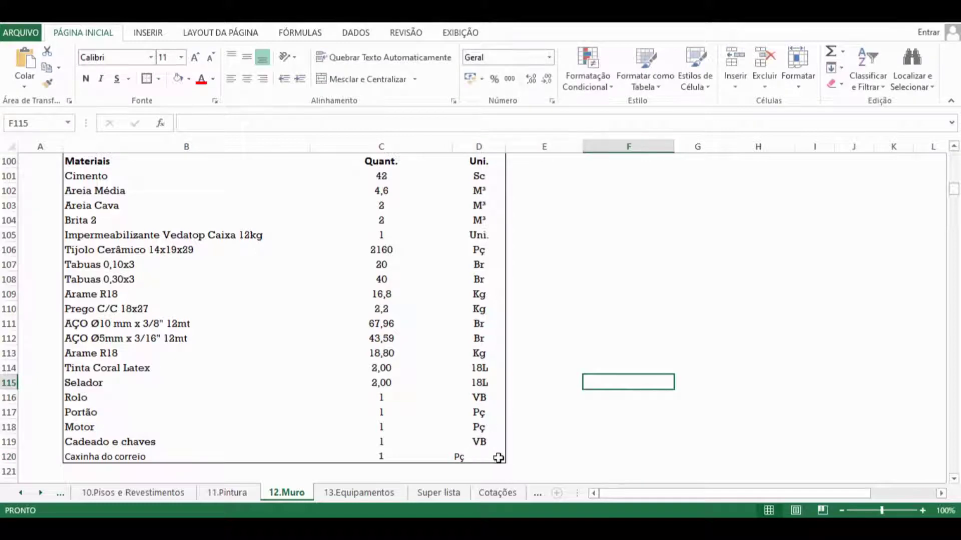
# Try to fill D120 by copying the unit cell from the Portão row, and undo the paste
pyautogui.click(471, 453)
pyautogui.click(482, 411)
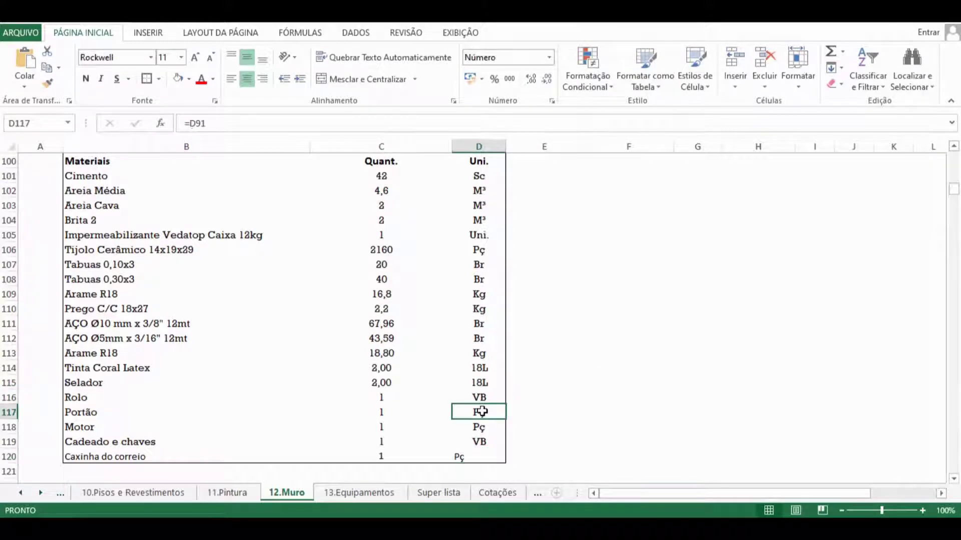
pyautogui.click(477, 455)
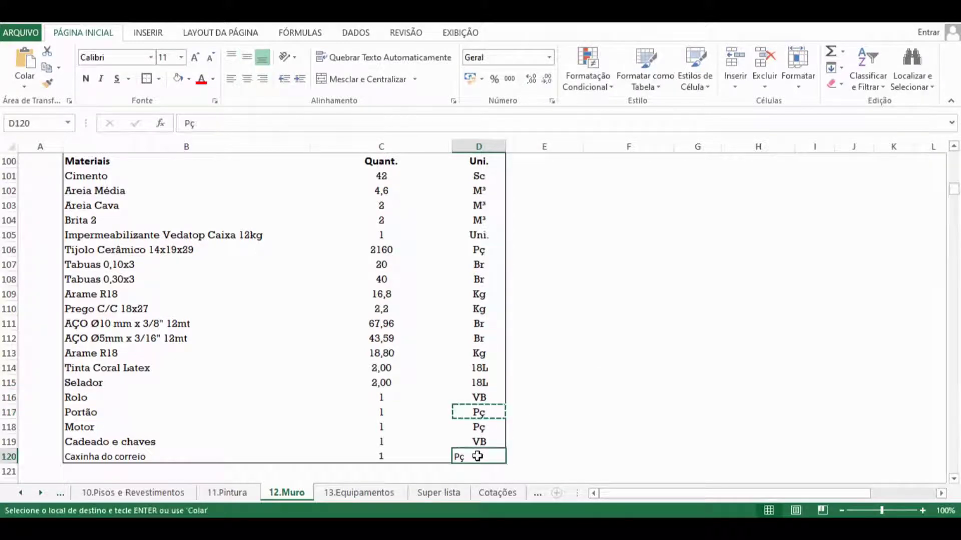
pyautogui.click(542, 449)
pyautogui.click(486, 456)
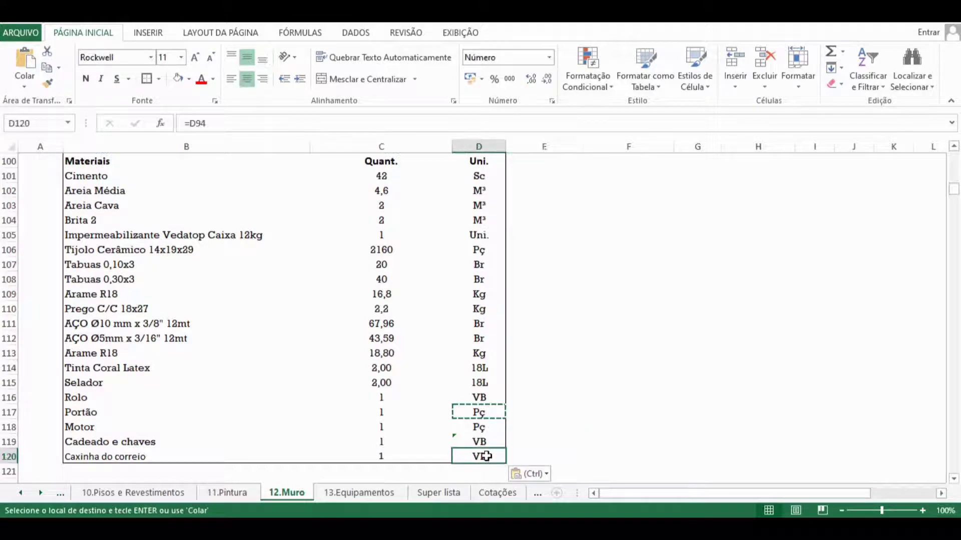
pyautogui.hotkey('ctrl', 'z')
pyautogui.click(554, 434)
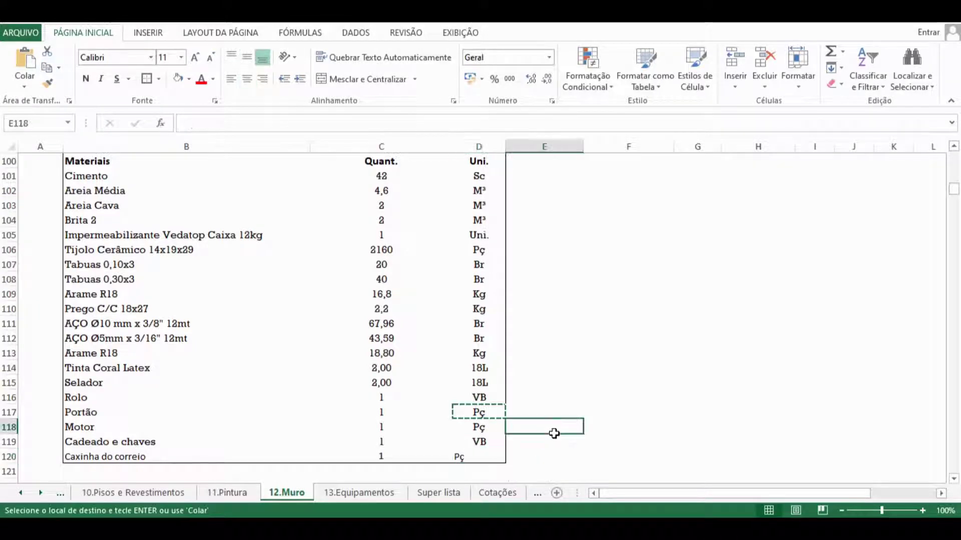
pyautogui.click(487, 413)
pyautogui.press('Down')
pyautogui.press('Down')
pyautogui.press('Down')
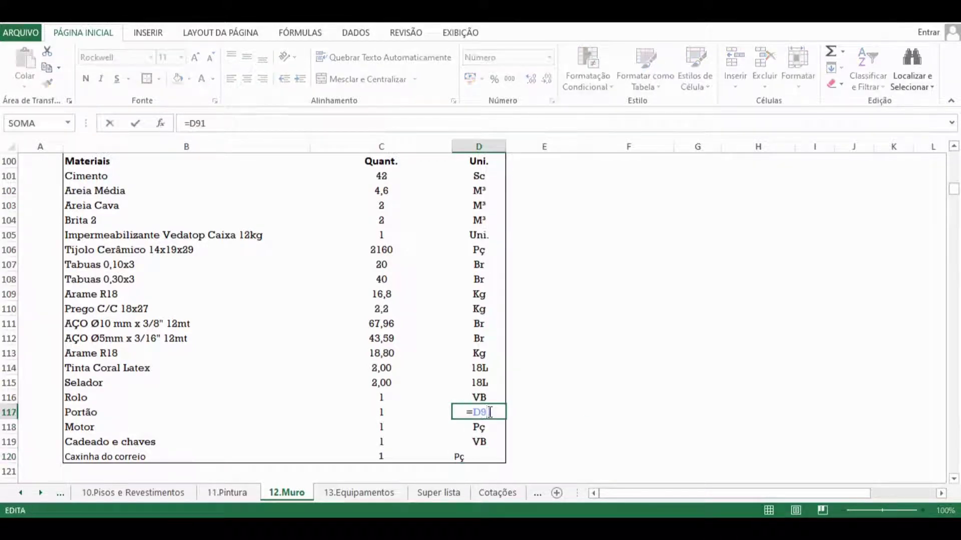
pyautogui.press('Escape')
# Replace the unit in D120 with a link to Caxinha do correio's unit in D93
pyautogui.click(477, 458)
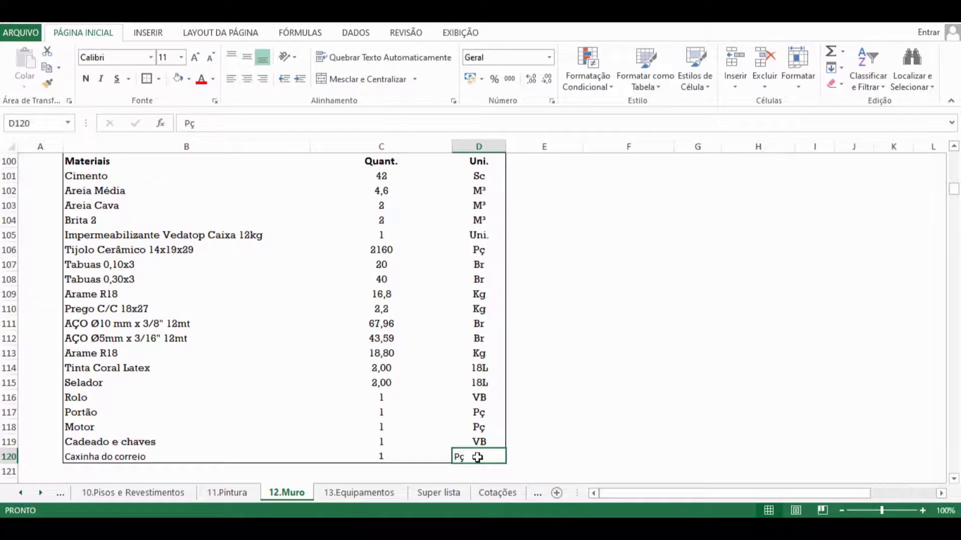
pyautogui.write('=')
pyautogui.scroll(6, 517, 449)
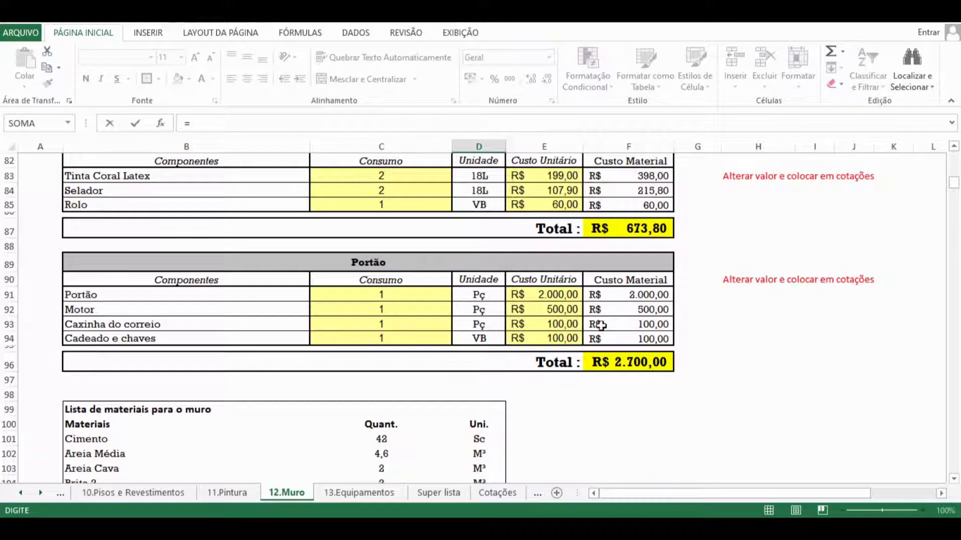
pyautogui.press('Return')
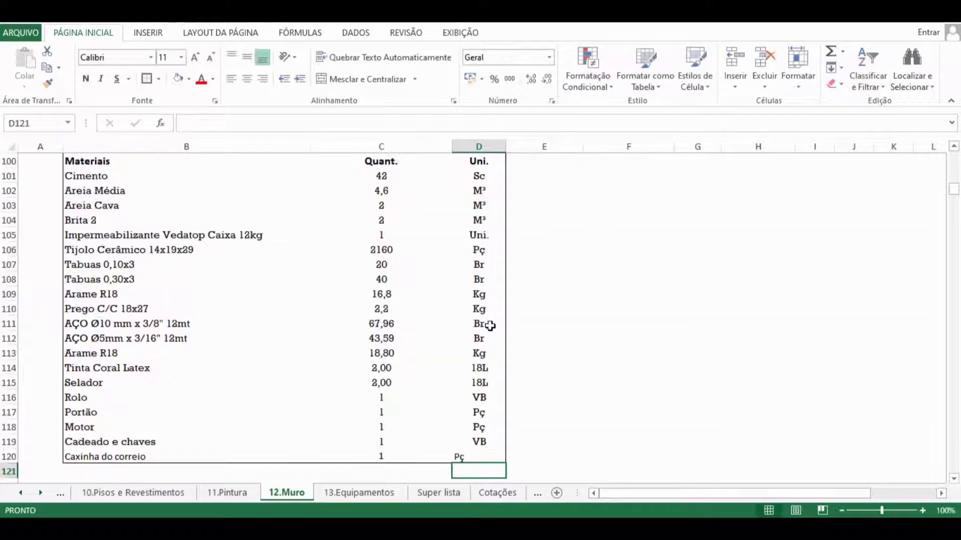
# Check the source links of the units in D116:D120 and of the Tinta Coral Latex and Selador quantities
pyautogui.click(512, 432)
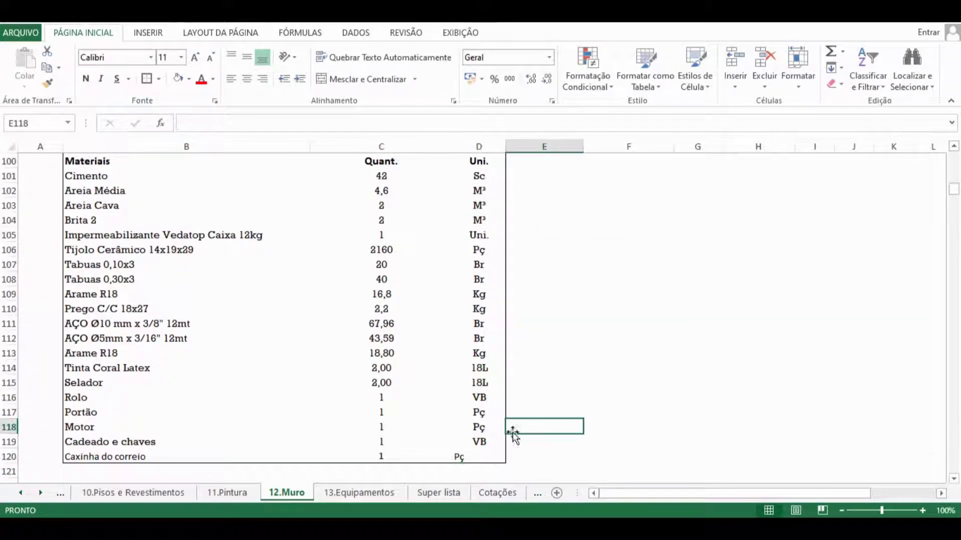
pyautogui.doubleClick(473, 456)
pyautogui.press('Escape')
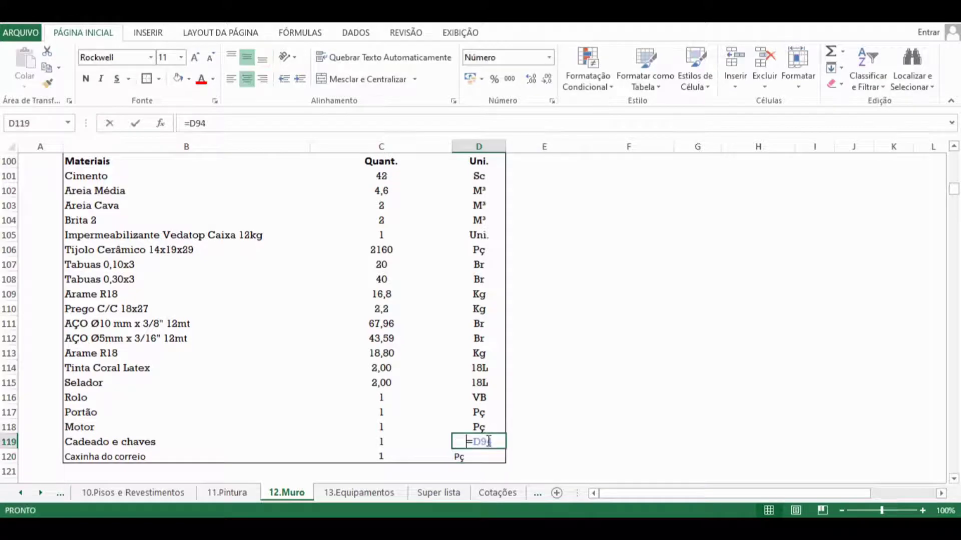
pyautogui.press('Escape')
pyautogui.doubleClick(483, 424)
pyautogui.press('Escape')
pyautogui.click(485, 407)
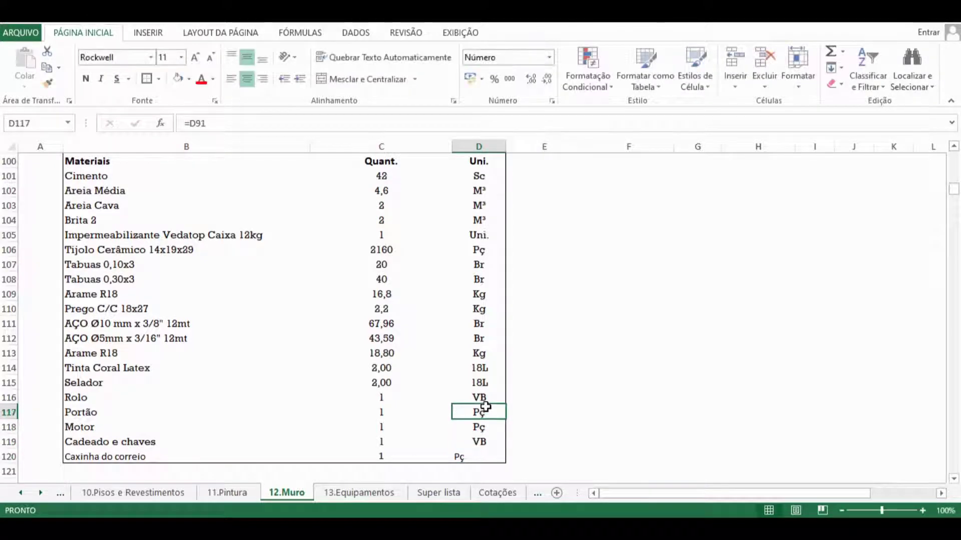
pyautogui.doubleClick(485, 397)
pyautogui.press('Escape')
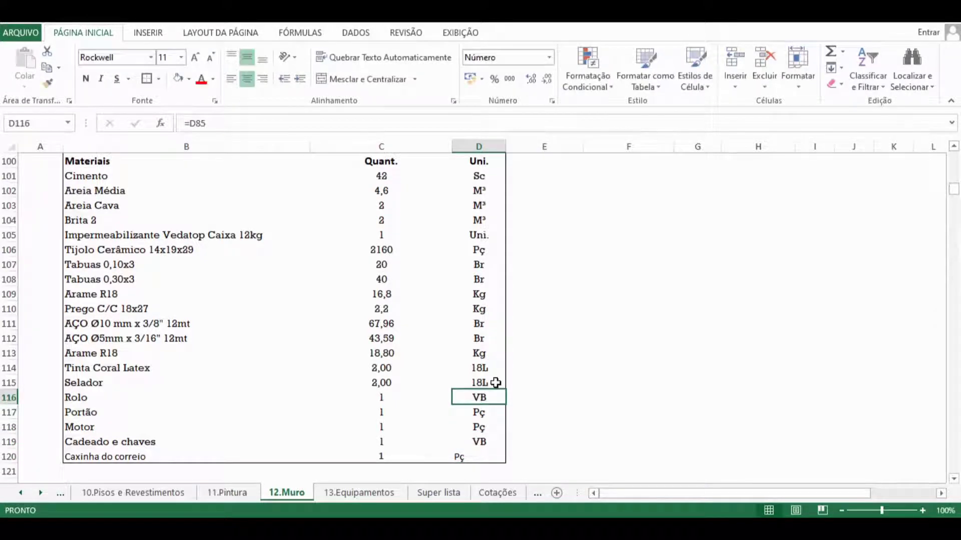
pyautogui.press('Escape')
pyautogui.click(381, 382)
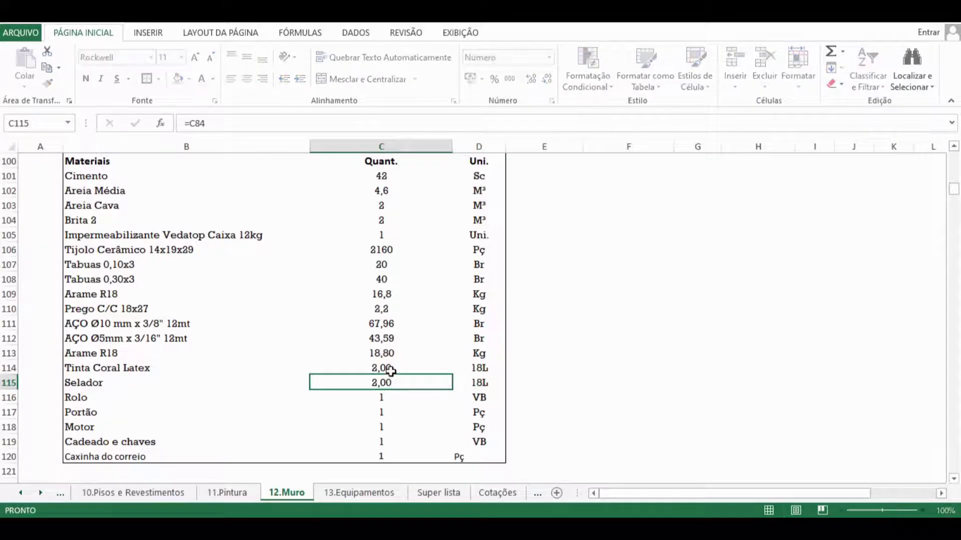
pyautogui.doubleClick(388, 368)
pyautogui.press('Escape')
pyautogui.click(553, 354)
# Center the unit in D120 and copy the formatting of the Portão unit cell D117 onto it
pyautogui.click(456, 457)
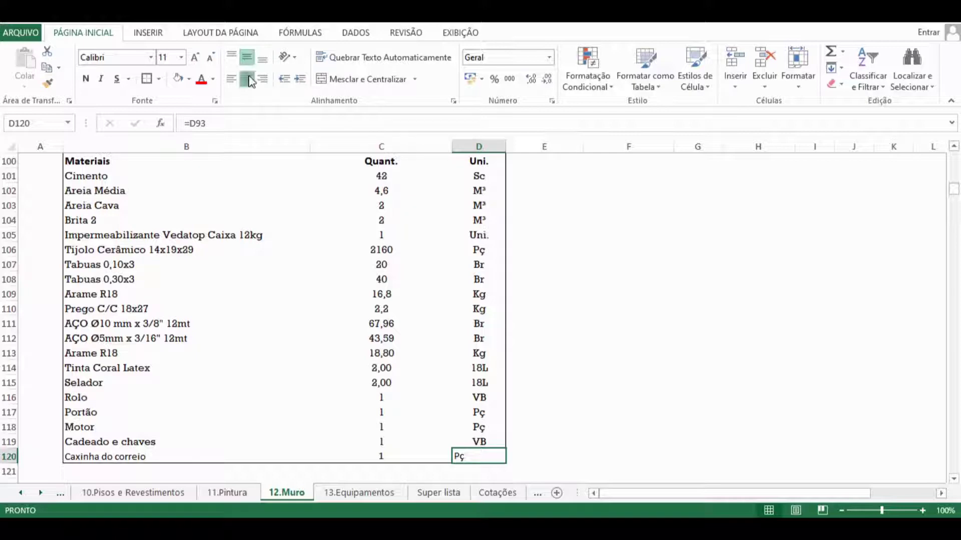
pyautogui.click(519, 237)
pyautogui.scroll(4, 628, 328)
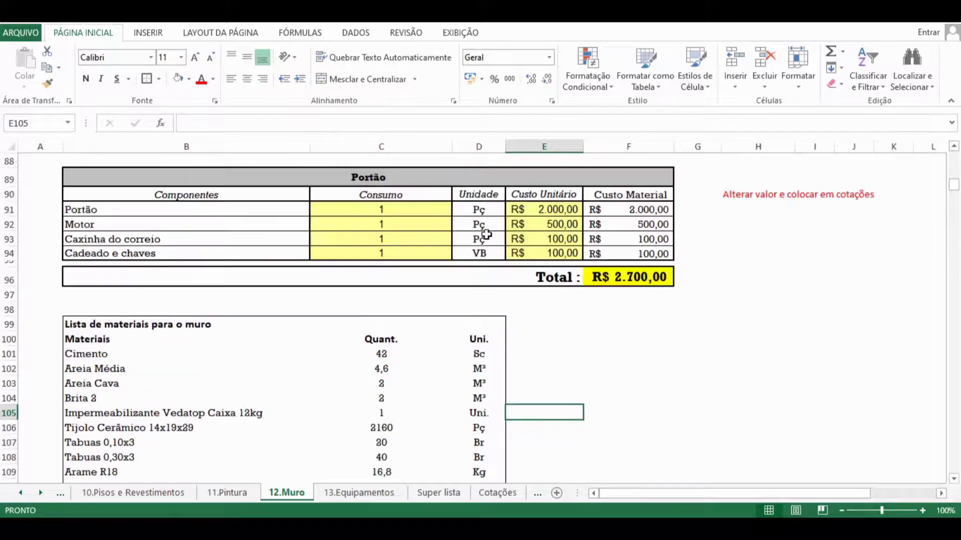
pyautogui.scroll(-3, 491, 307)
pyautogui.scroll(-2, 511, 337)
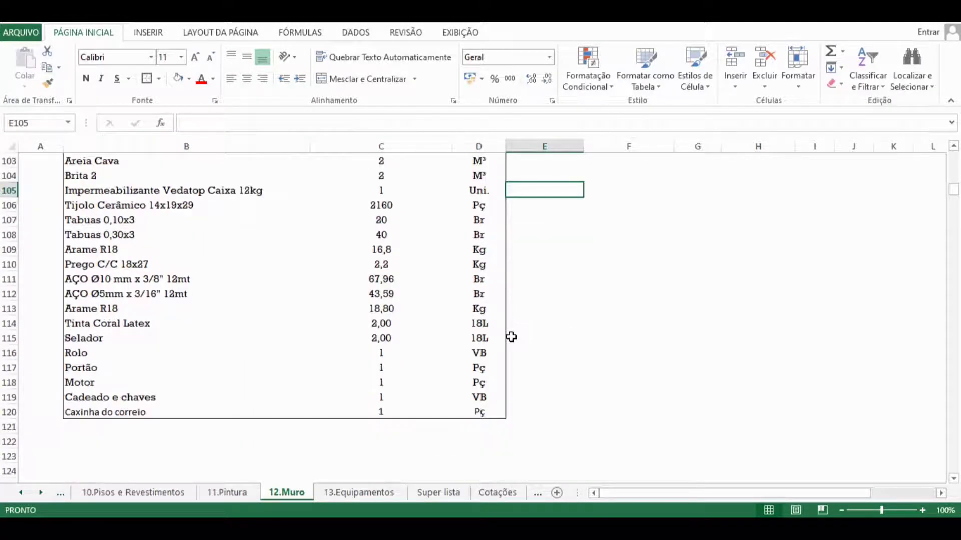
pyautogui.click(480, 370)
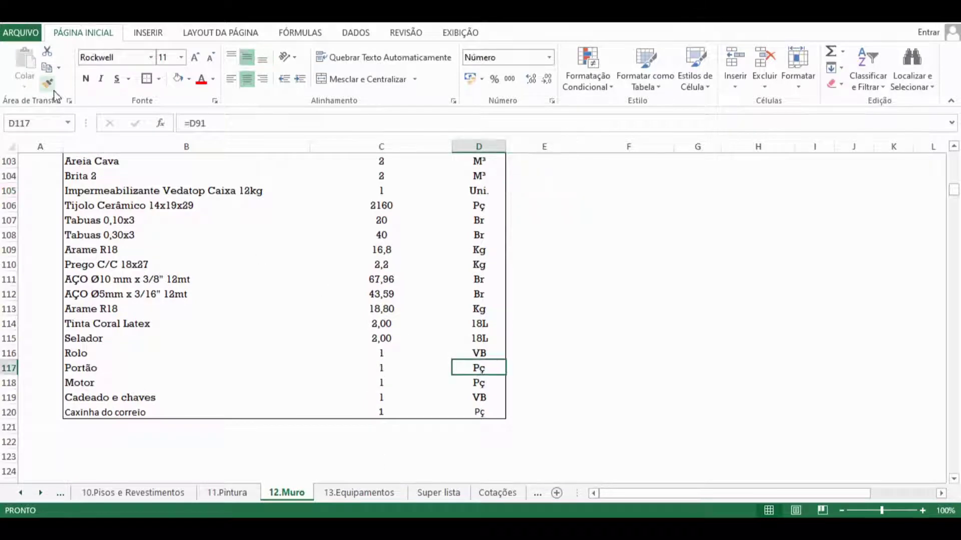
pyautogui.click(616, 398)
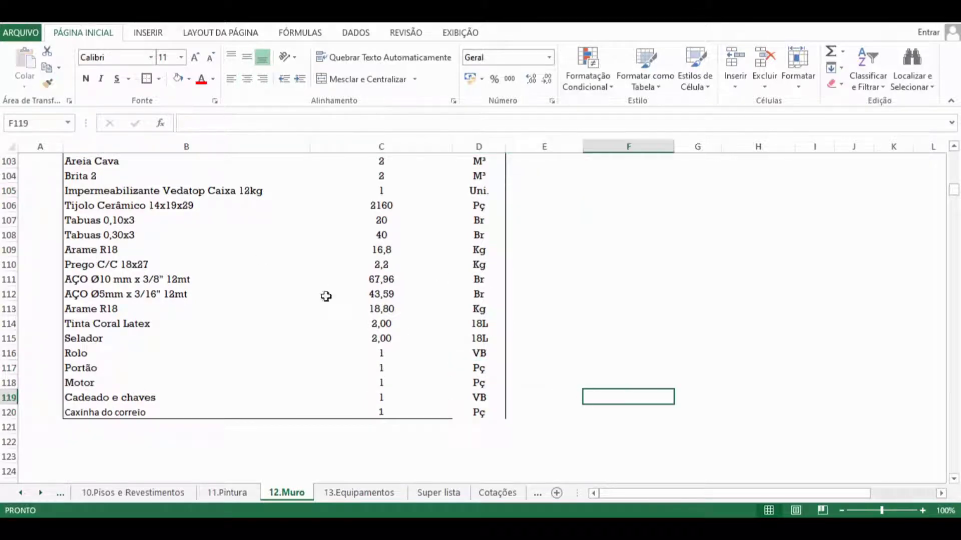
# Try to put outside borders around B99:D119, undo back past them and redo the format copy on D120
pyautogui.scroll(3, 154, 200)
pyautogui.moveTo(120, 234); pyautogui.dragTo(478, 457)
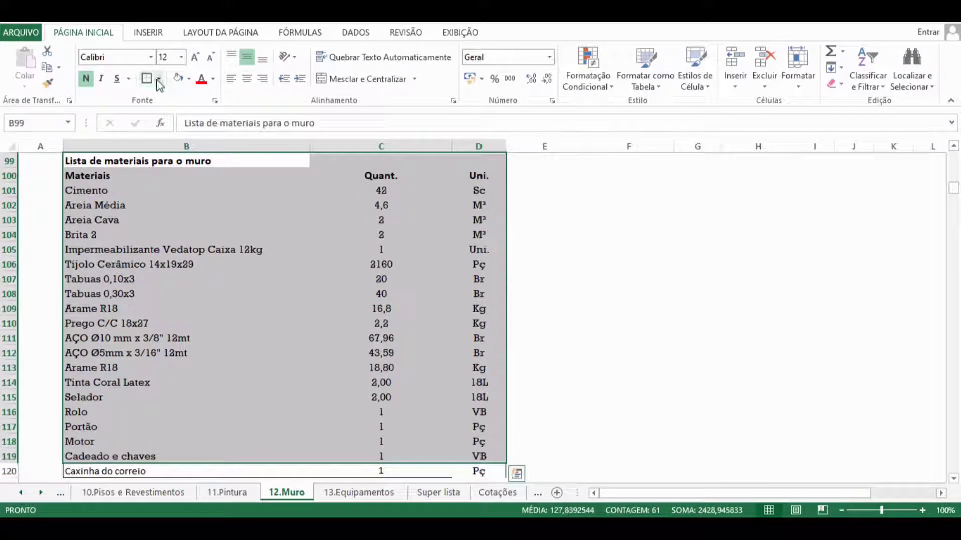
pyautogui.click(158, 80)
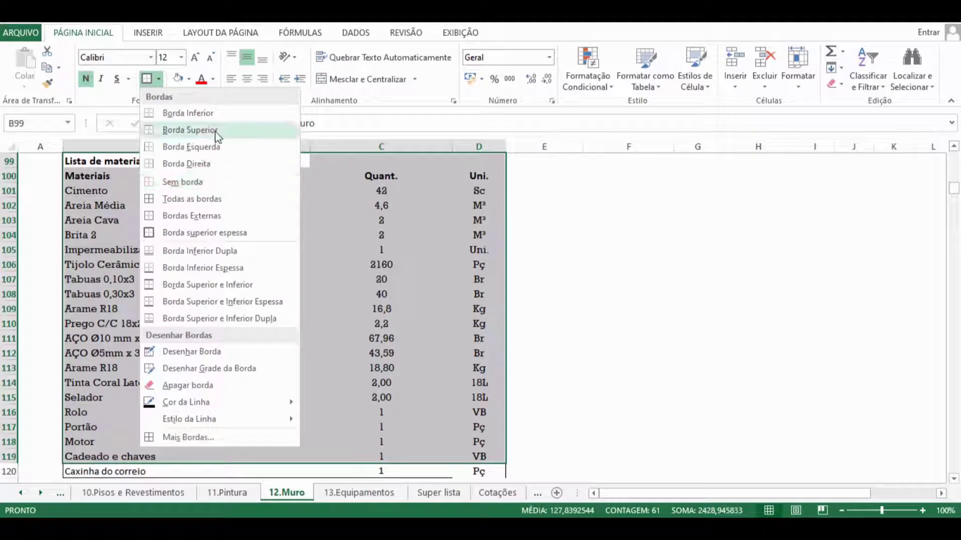
pyautogui.click(212, 217)
pyautogui.click(671, 269)
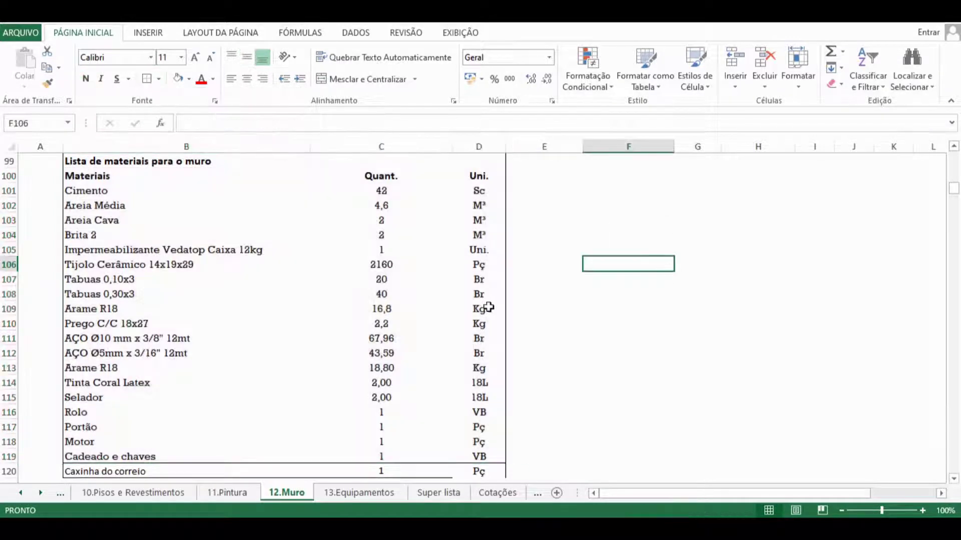
pyautogui.hotkey('ctrl', 'z')
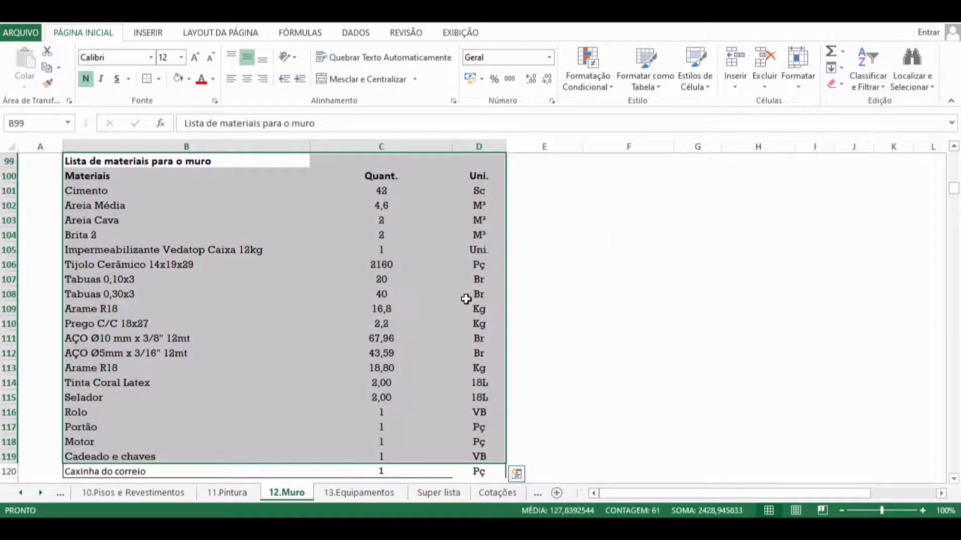
pyautogui.hotkey('ctrl', 'z')
pyautogui.click(587, 294)
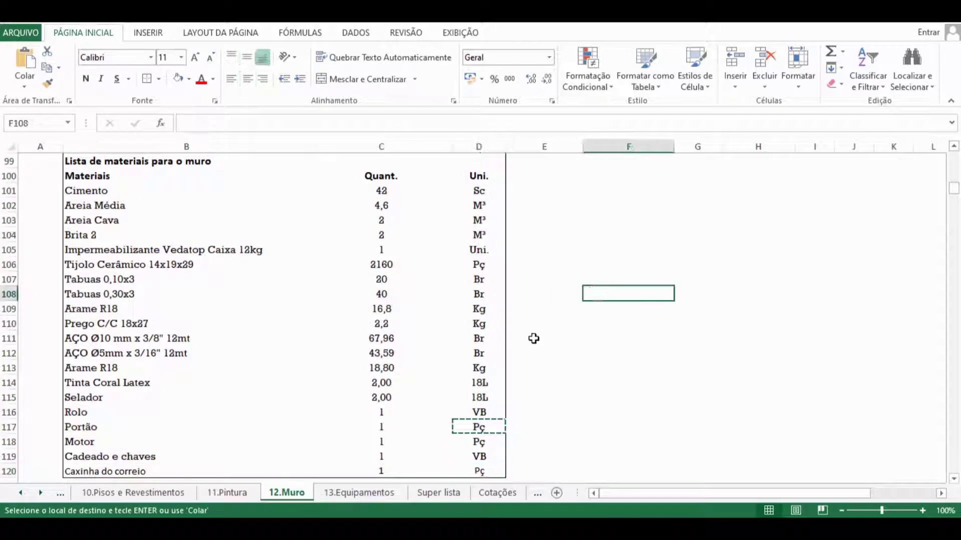
pyautogui.hotkey('ctrl', 'y')
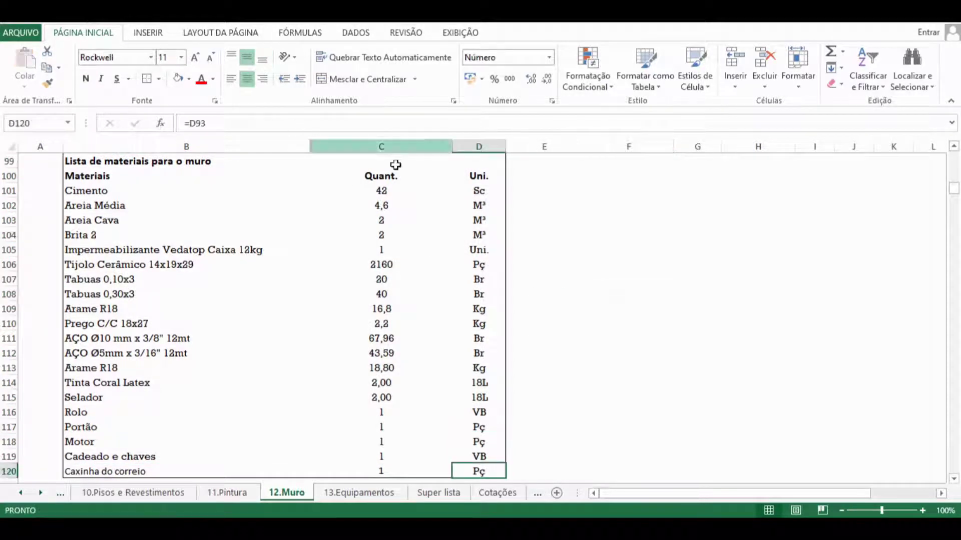
pyautogui.click(625, 276)
# Outline the whole wall materials list, B99:D120, with outside borders
pyautogui.scroll(4, 152, 194)
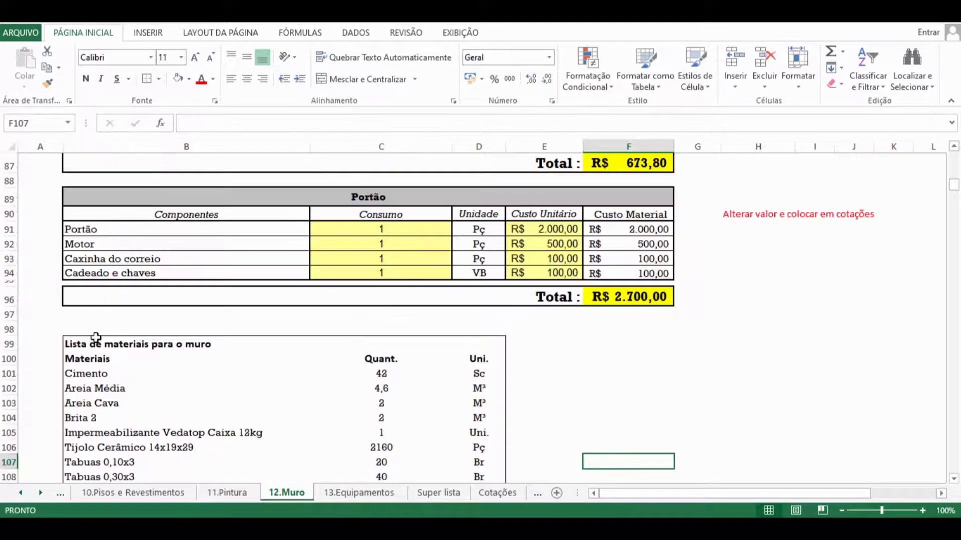
pyautogui.moveTo(95, 338); pyautogui.dragTo(489, 457)
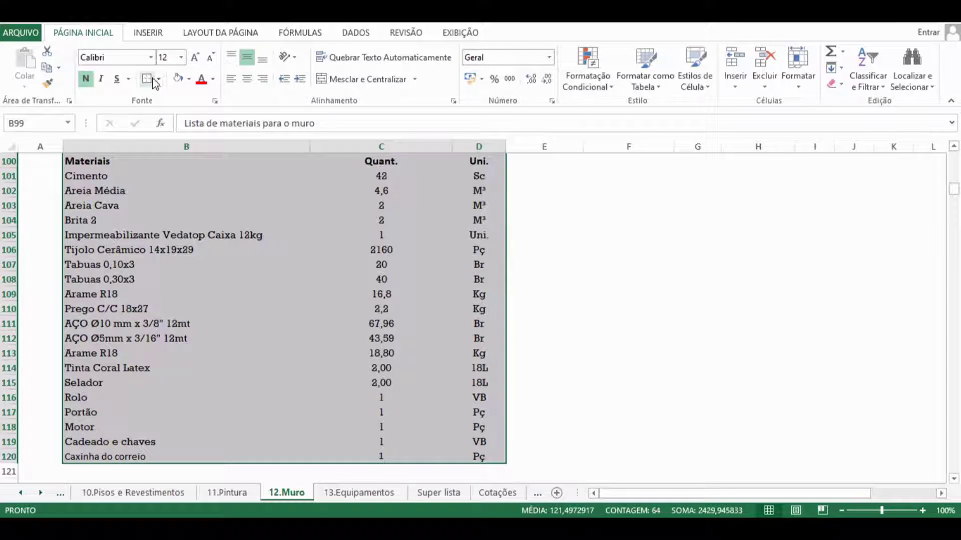
pyautogui.click(152, 79)
pyautogui.click(216, 394)
pyautogui.scroll(-6, 210, 350)
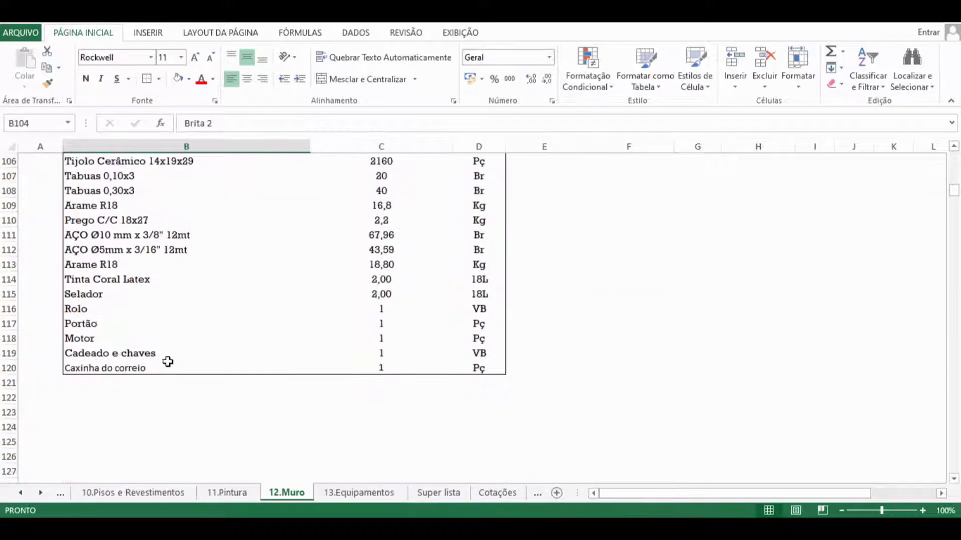
# Copy the formatting of Cadeado e chaves in B119 onto Caxinha do correio in B120
pyautogui.click(117, 354)
pyautogui.click(50, 84)
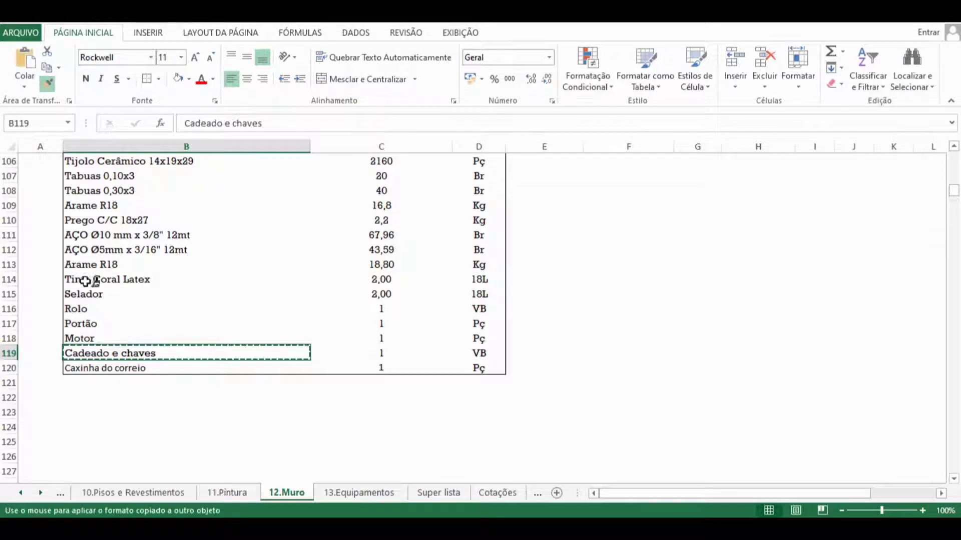
pyautogui.click(128, 365)
pyautogui.click(300, 310)
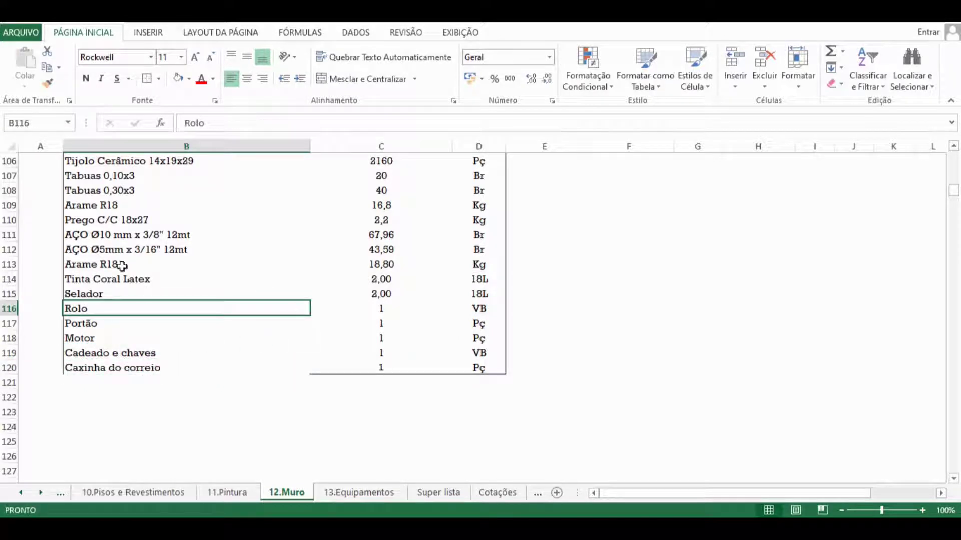
# Reapply outside borders to B99:D120 to restore the line under Caxinha do correio, and return to the Portão and Pintura do Muro tables
pyautogui.moveTo(86, 364); pyautogui.dragTo(467, 174)
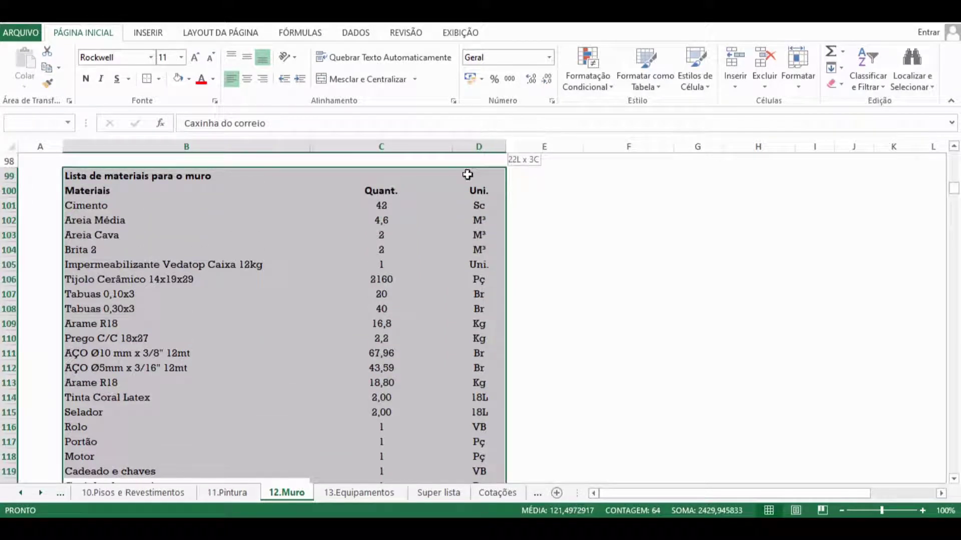
pyautogui.click(145, 80)
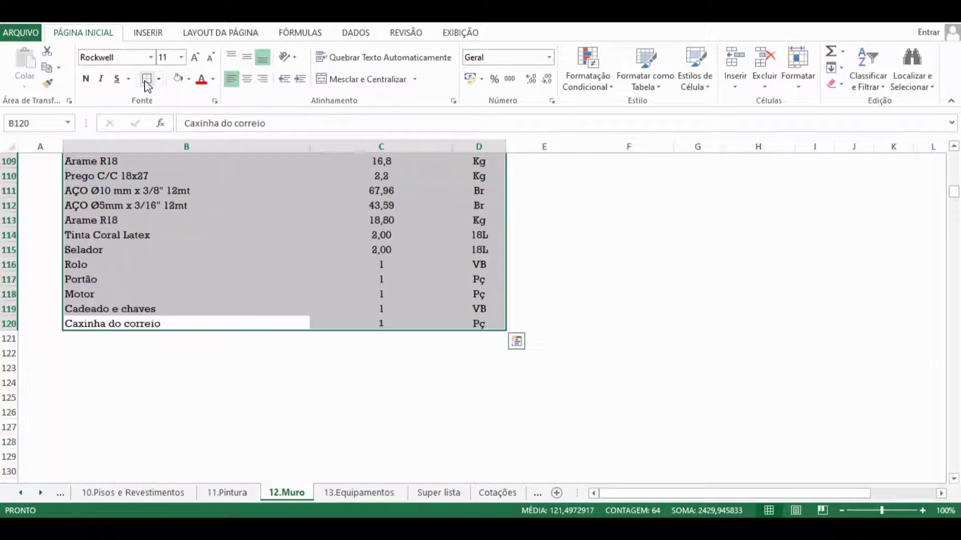
pyautogui.click(645, 270)
pyautogui.scroll(6, 591, 336)
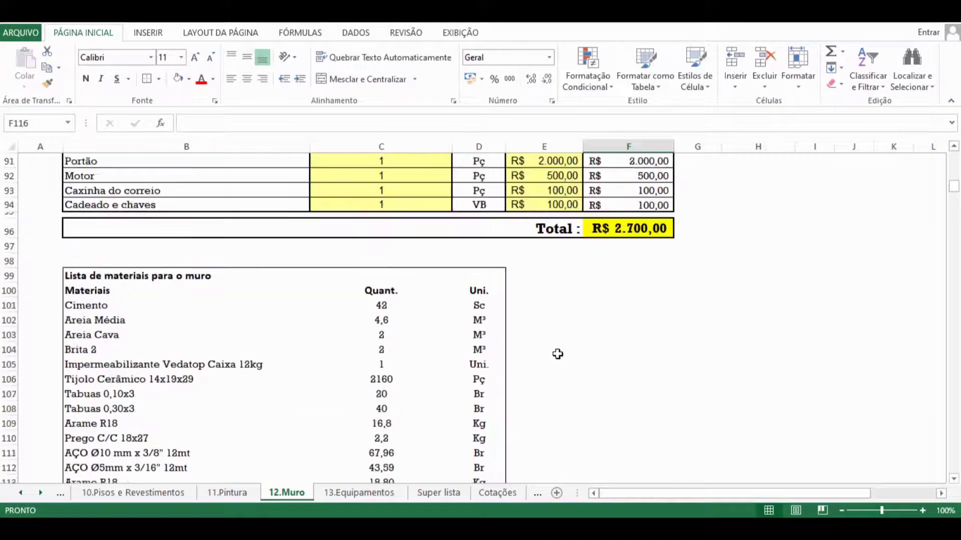
pyautogui.scroll(3, 557, 354)
pyautogui.scroll(6, 554, 354)
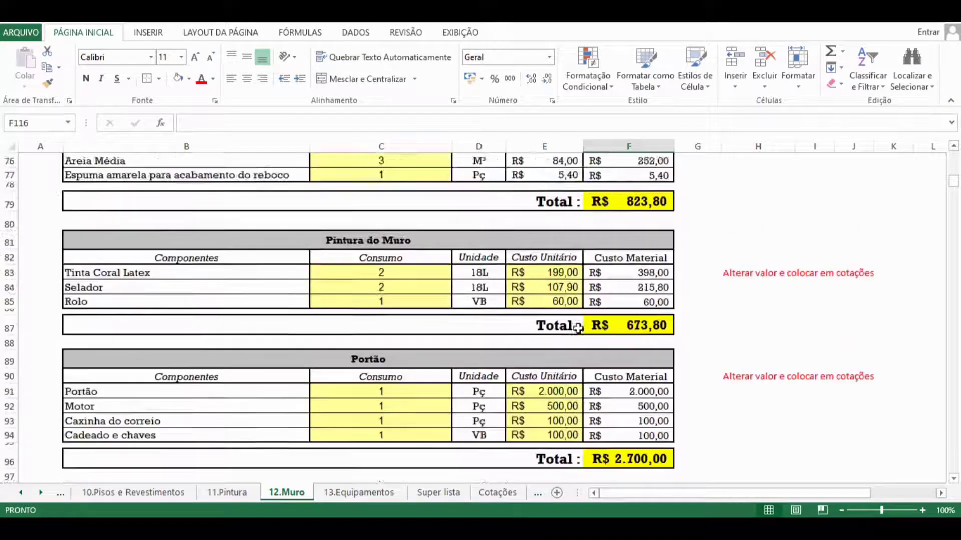
# Switch to the Hangouts video call and stop sharing the screen
pyautogui.moveTo(229, 530)
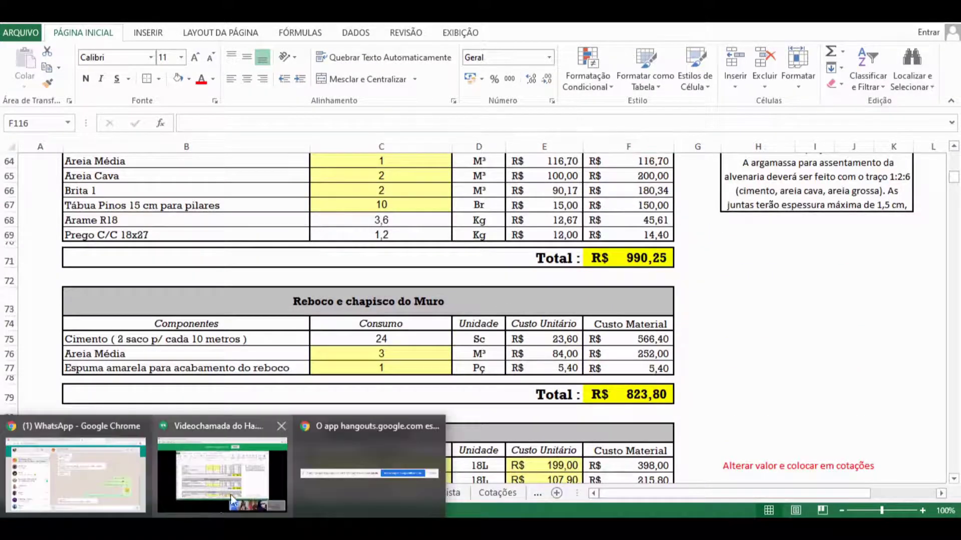
pyautogui.click(283, 453)
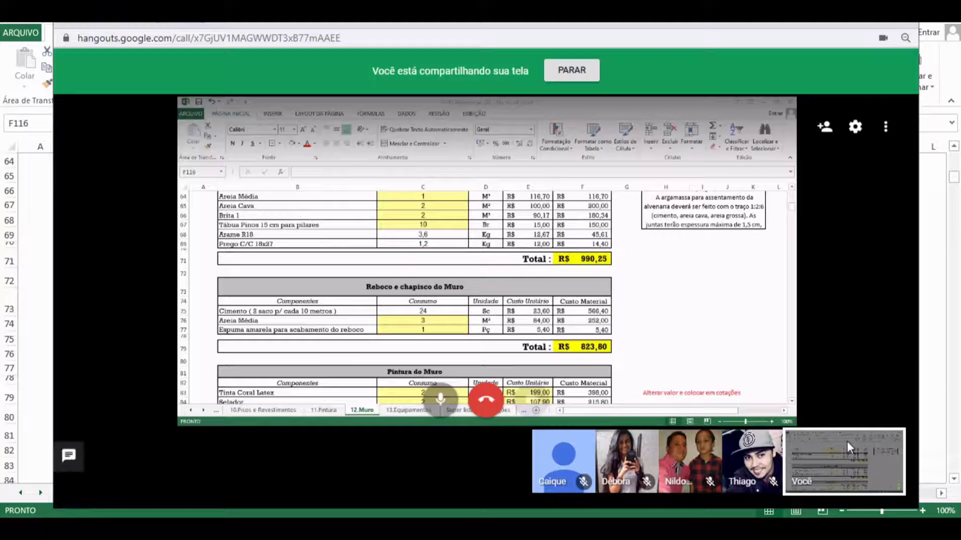
pyautogui.click(884, 127)
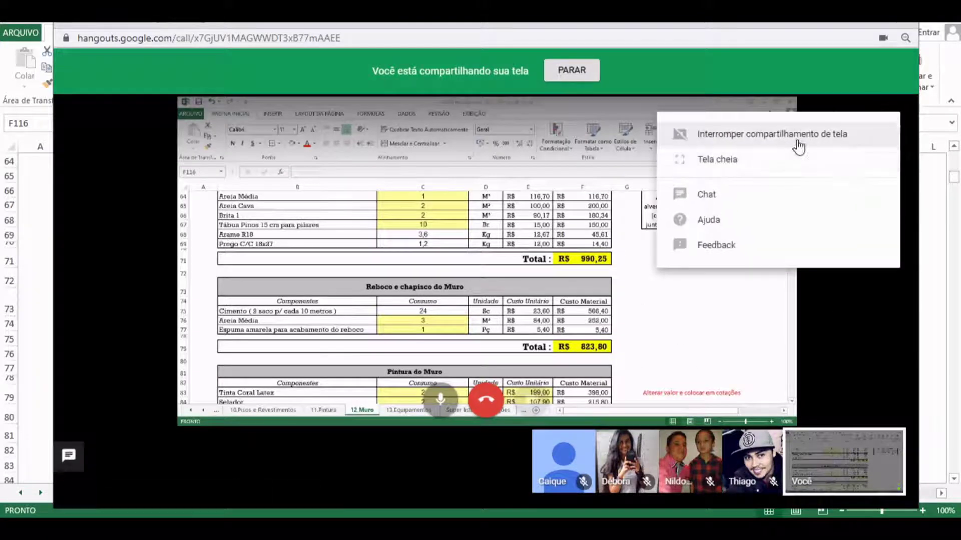
pyautogui.click(758, 141)
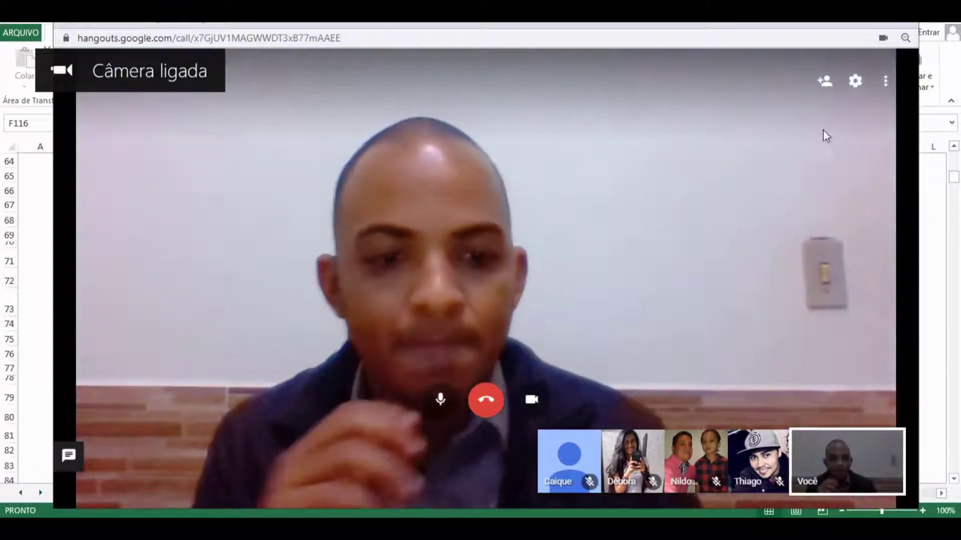
# Switch to the TCPO Residencial (4) workbook in Excel and back to the Hangouts video call
pyautogui.moveTo(290, 518)
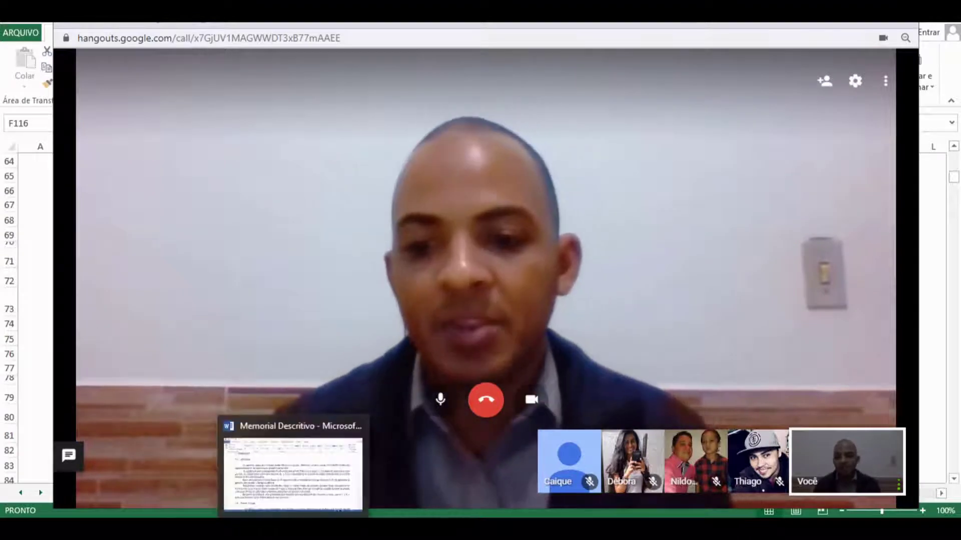
pyautogui.moveTo(258, 518)
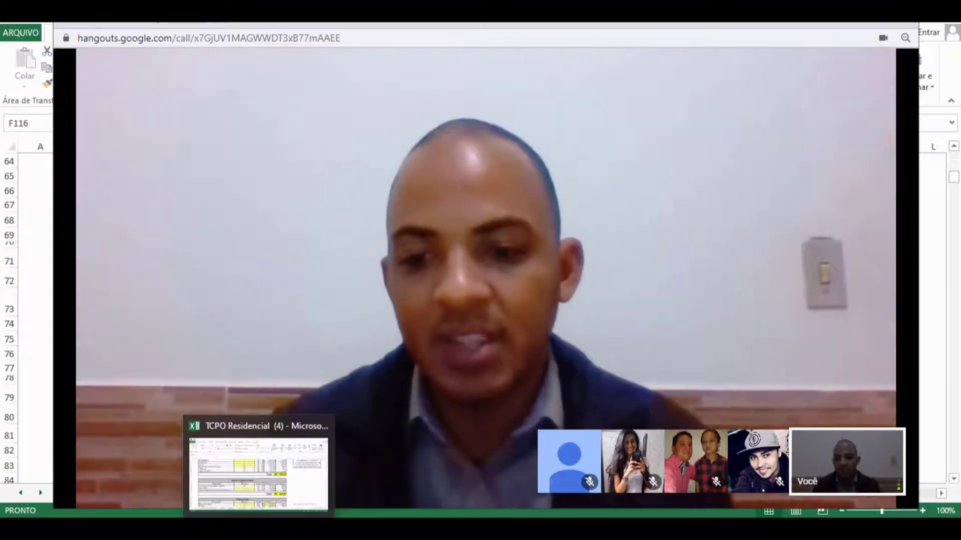
pyautogui.click(281, 495)
pyautogui.moveTo(190, 518)
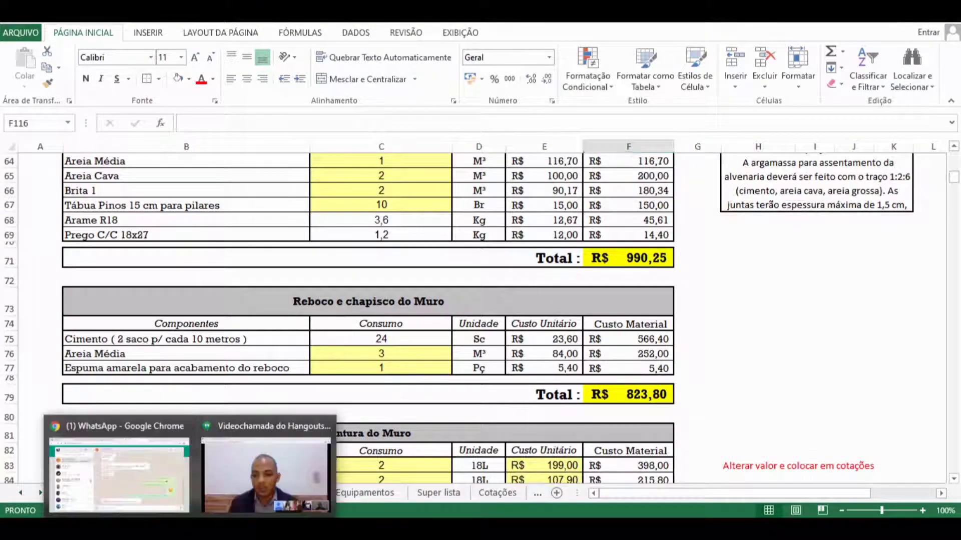
pyautogui.click(272, 476)
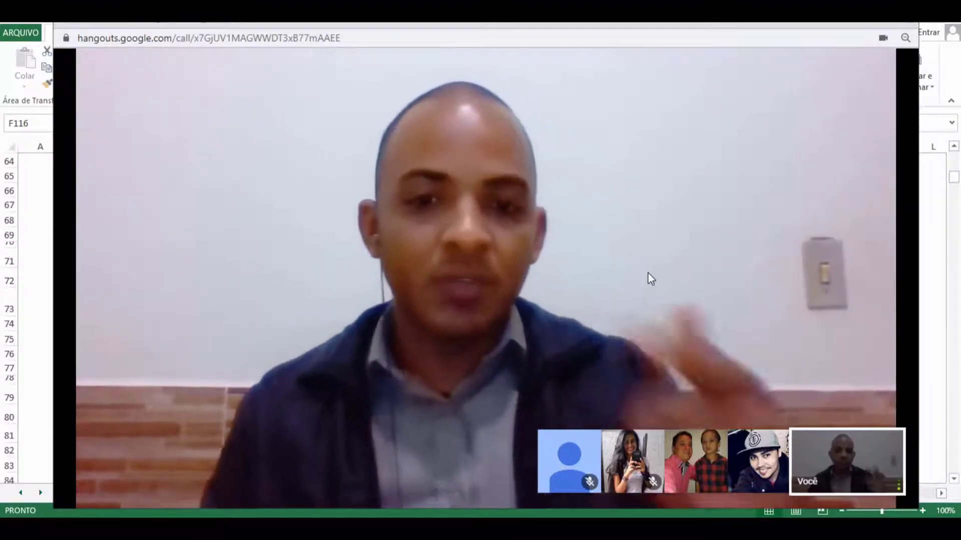
pyautogui.moveTo(627, 239)
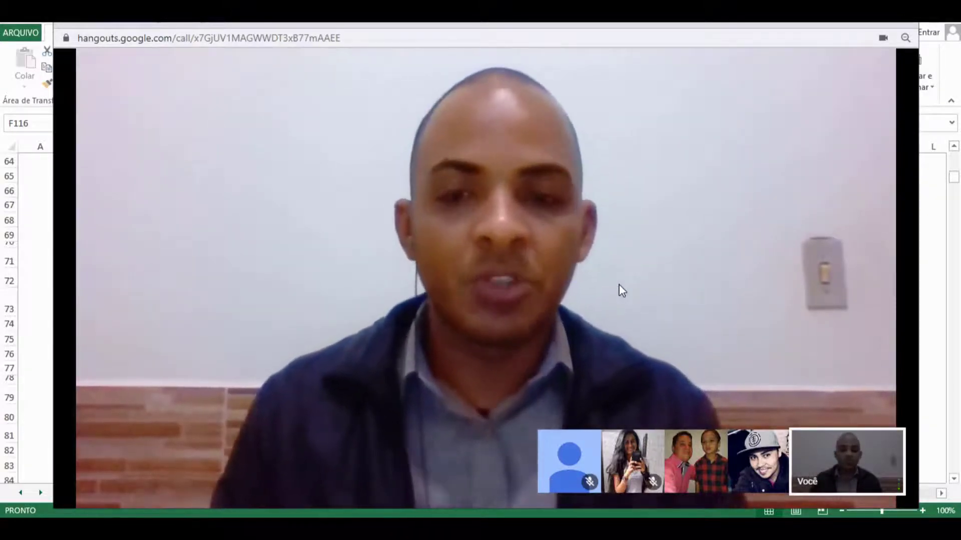
pyautogui.moveTo(561, 253)
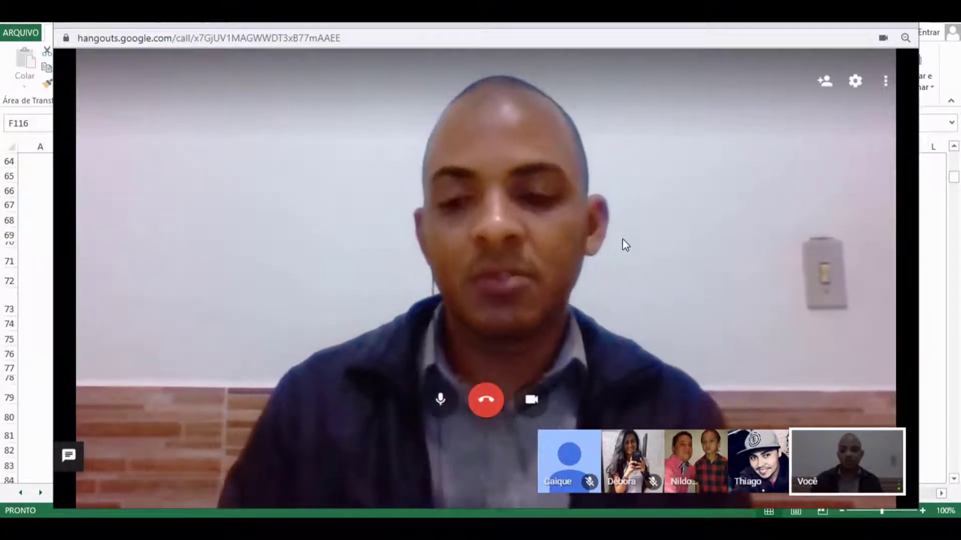